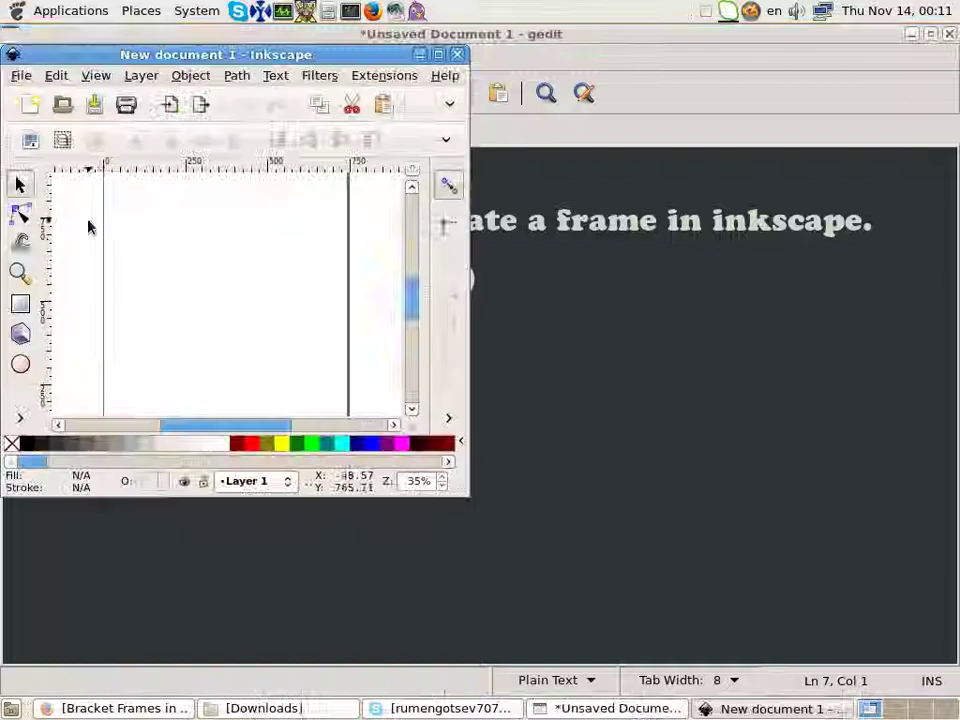
Step: Maximize the Inkscape window and show the grid over the canvas
click(590, 367)
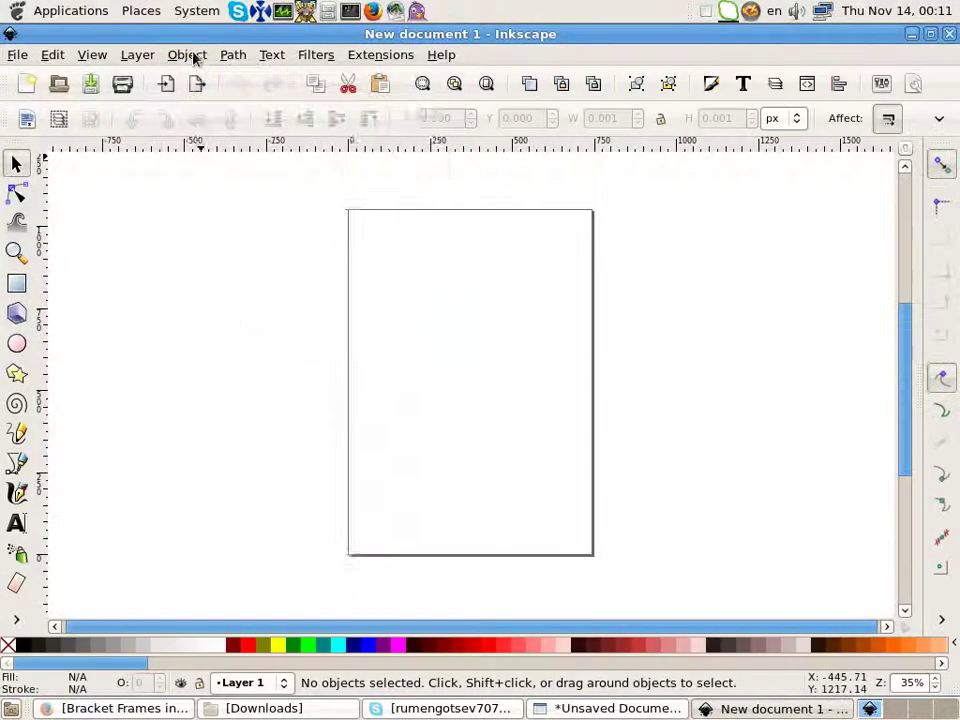
click(193, 55)
key(numbersign)
Step: Draw a trial Bezier curve on the page, then delete it
key(b)
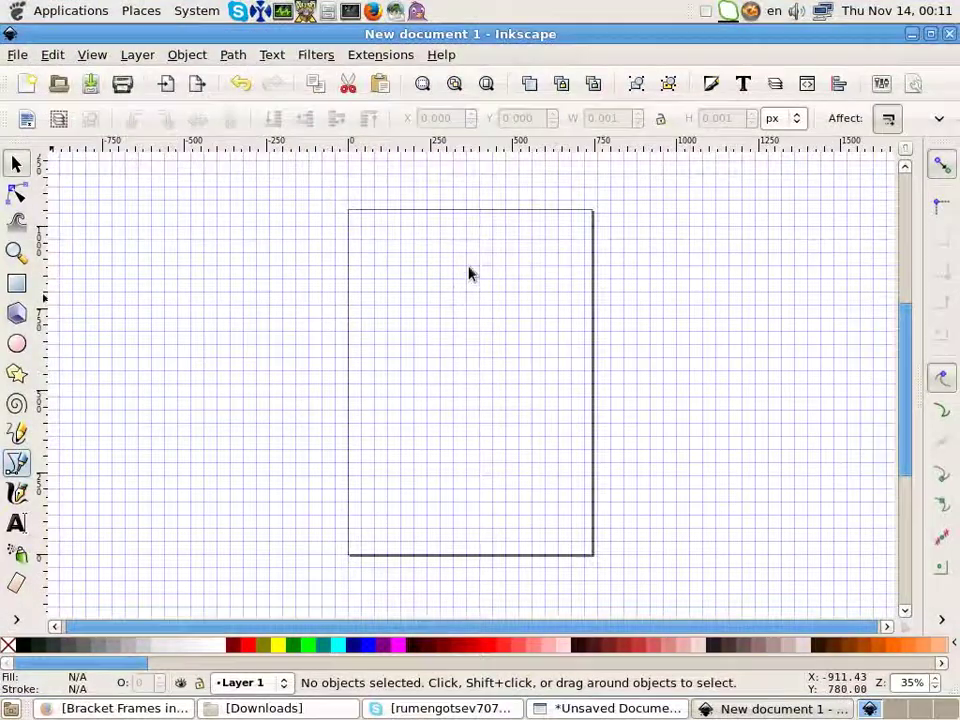
mouse_move(465, 279)
mouse_down()
mouse_move(433, 335)
mouse_move(410, 312)
mouse_up()
click(401, 331)
key(Return)
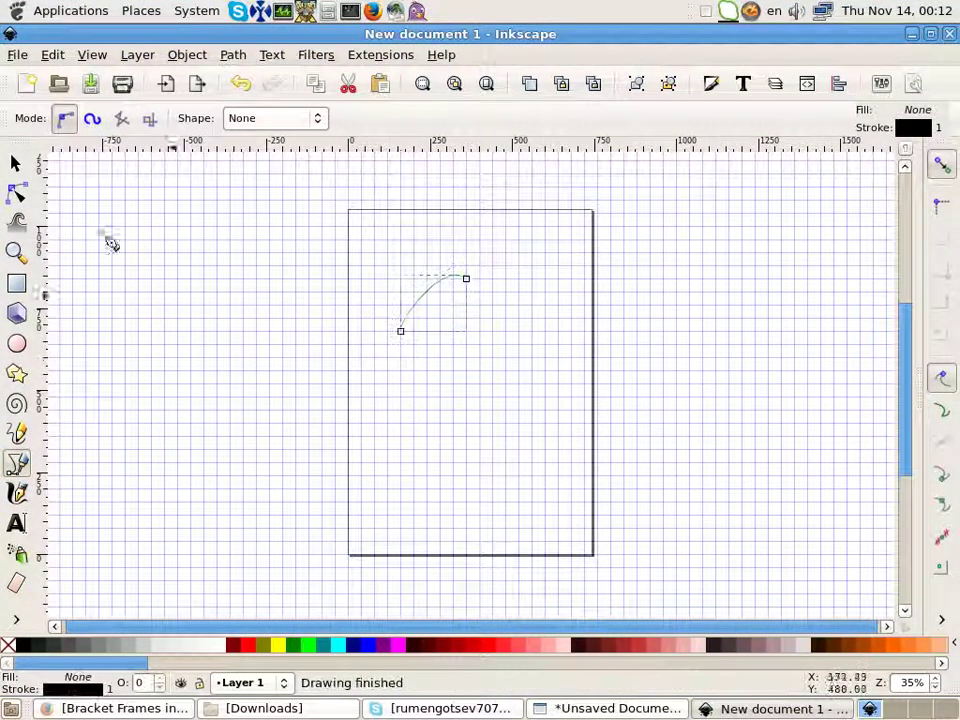
click(15, 163)
key(Delete)
Step: Draw a second test curve and delete it, leaving the page empty
key(b)
mouse_move(463, 281)
mouse_down()
mouse_move(418, 290)
mouse_move(398, 312)
mouse_up()
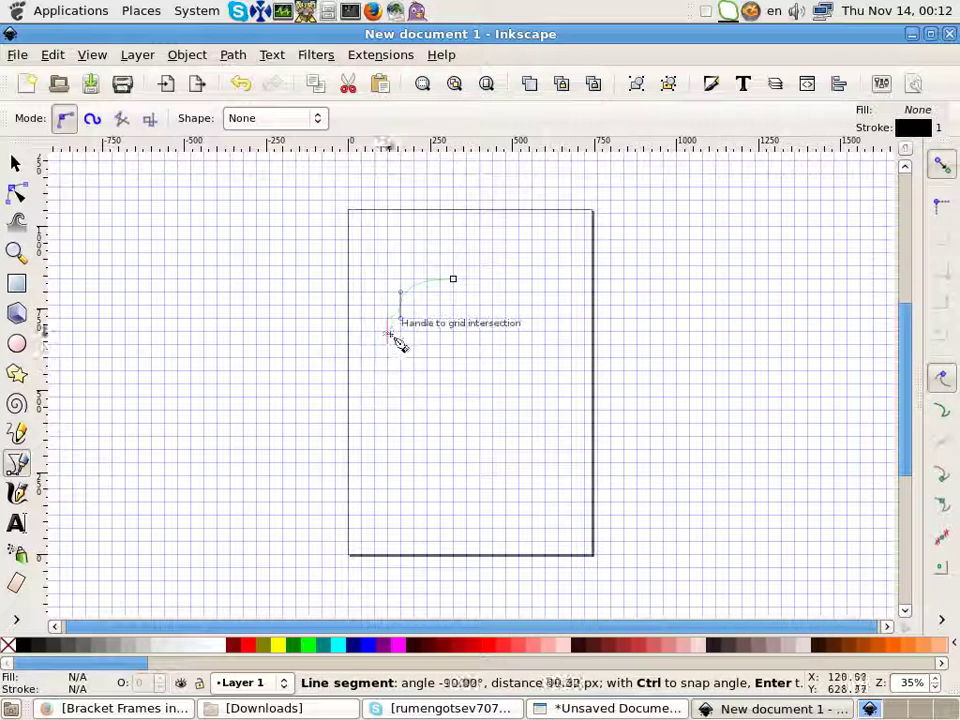
double_click(383, 334)
scroll(437, 331, up, 3)
scroll(442, 425, up, 3)
scroll(440, 425, up, 1)
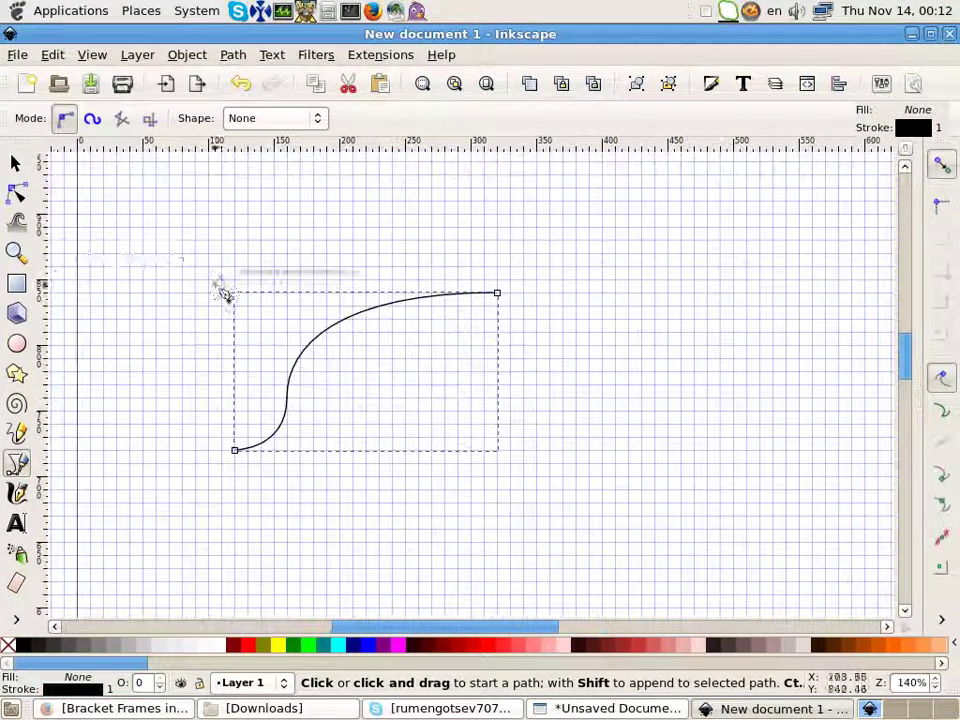
click(16, 163)
key(Delete)
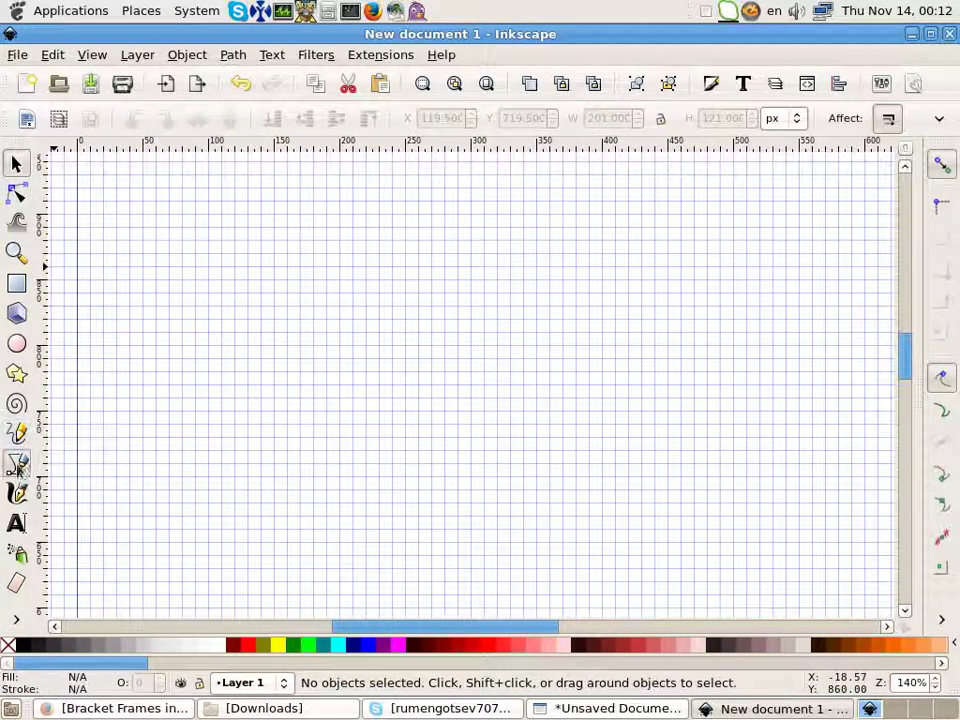
click(17, 462)
Step: Draw a four-node S-shaped brace half and reshape its top and bottom end nodes
click(405, 240)
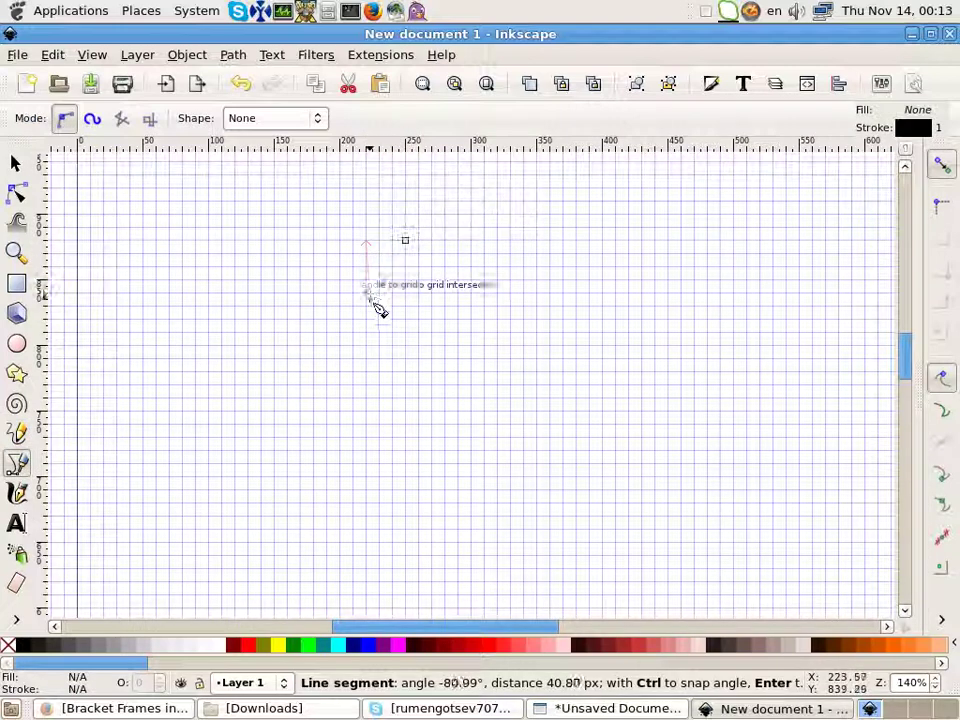
double_click(325, 292)
key(n)
click(365, 240)
click(365, 292)
scroll(422, 257, up, 2)
drag(392, 225, 382, 220)
drag(246, 340, 274, 344)
drag(365, 213, 352, 213)
click(16, 164)
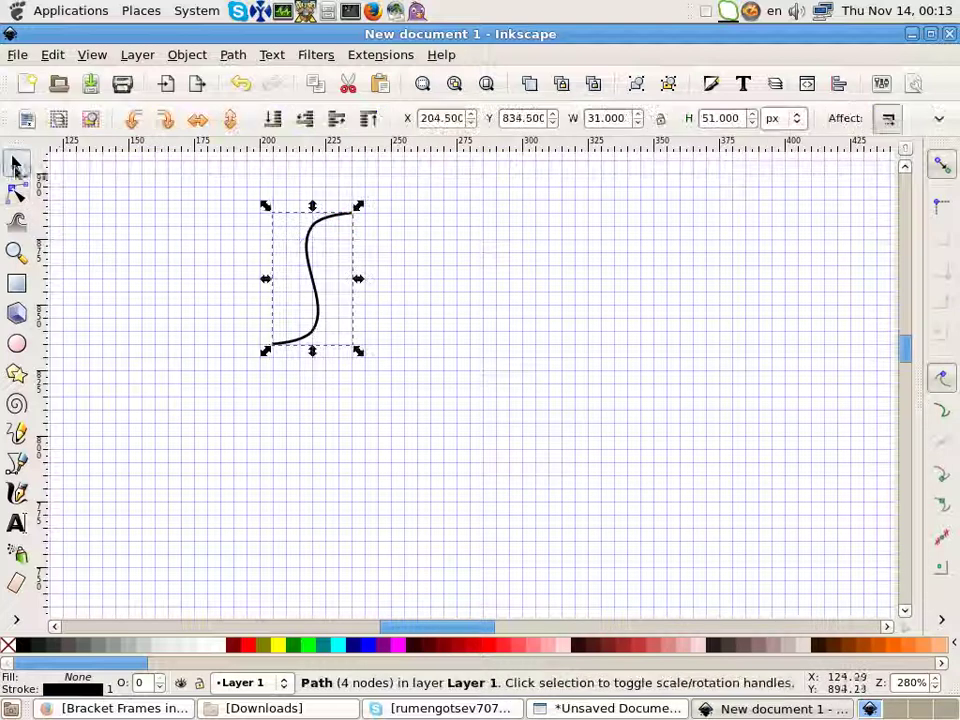
Step: Duplicate the S-curve, flip the copy vertically and place it below so the ends meet
click(52, 54)
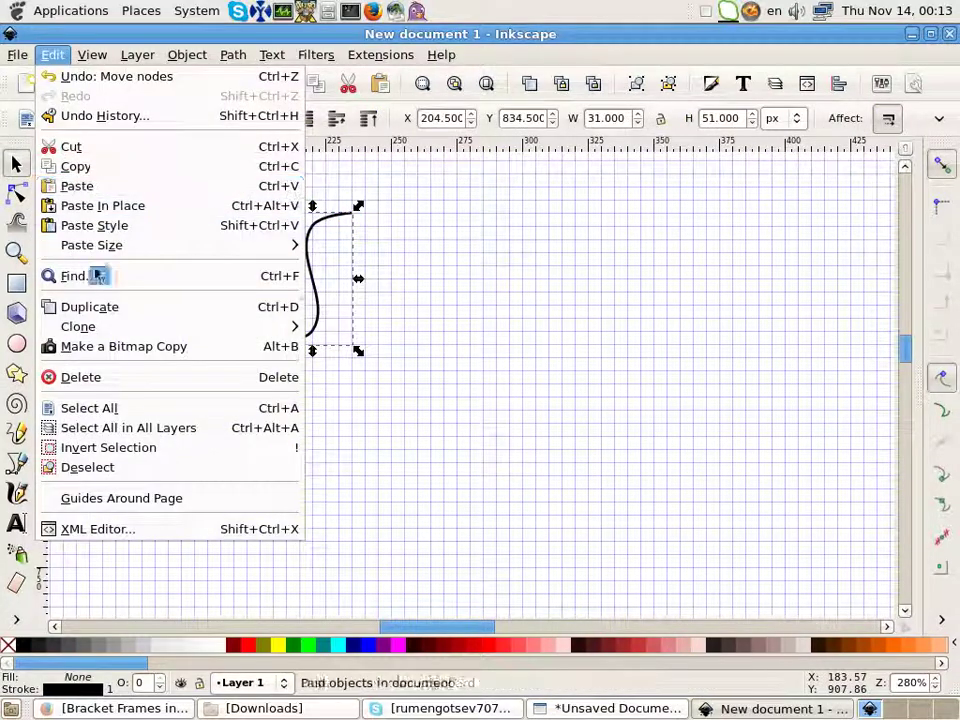
click(96, 309)
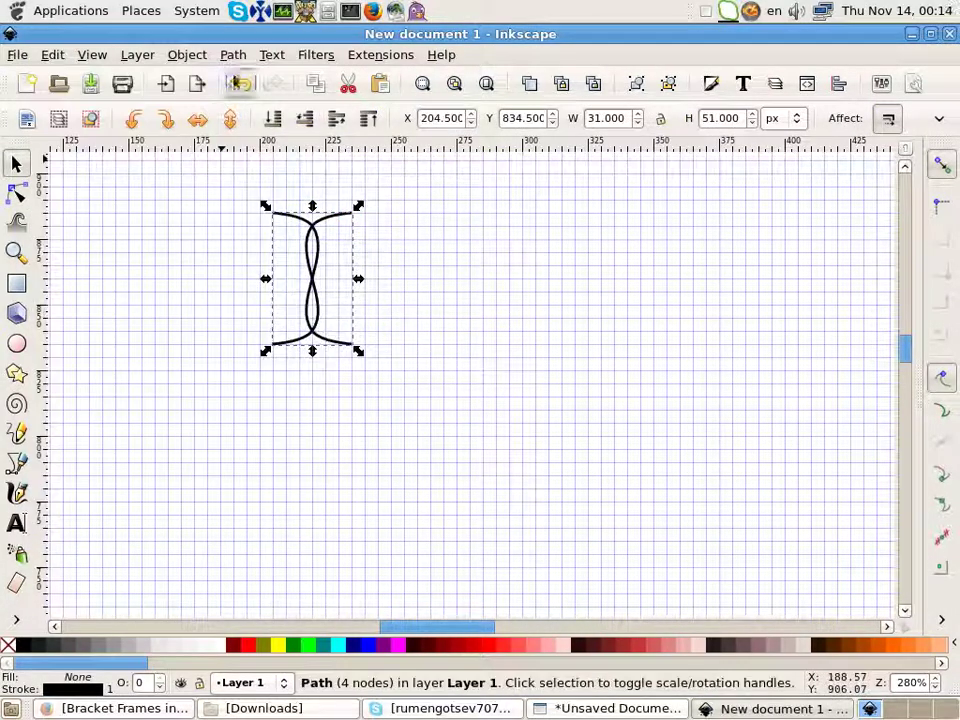
click(229, 120)
drag(273, 216, 273, 351)
scroll(275, 355, up, 4)
scroll(276, 358, up, 4)
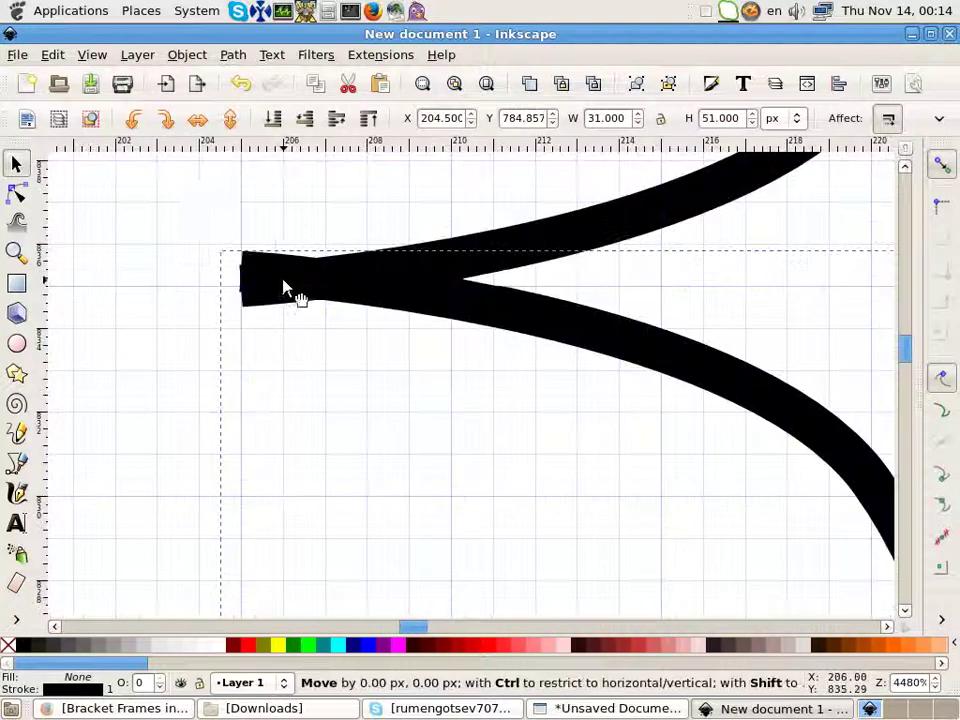
drag(291, 289, 296, 306)
scroll(300, 332, down, 8)
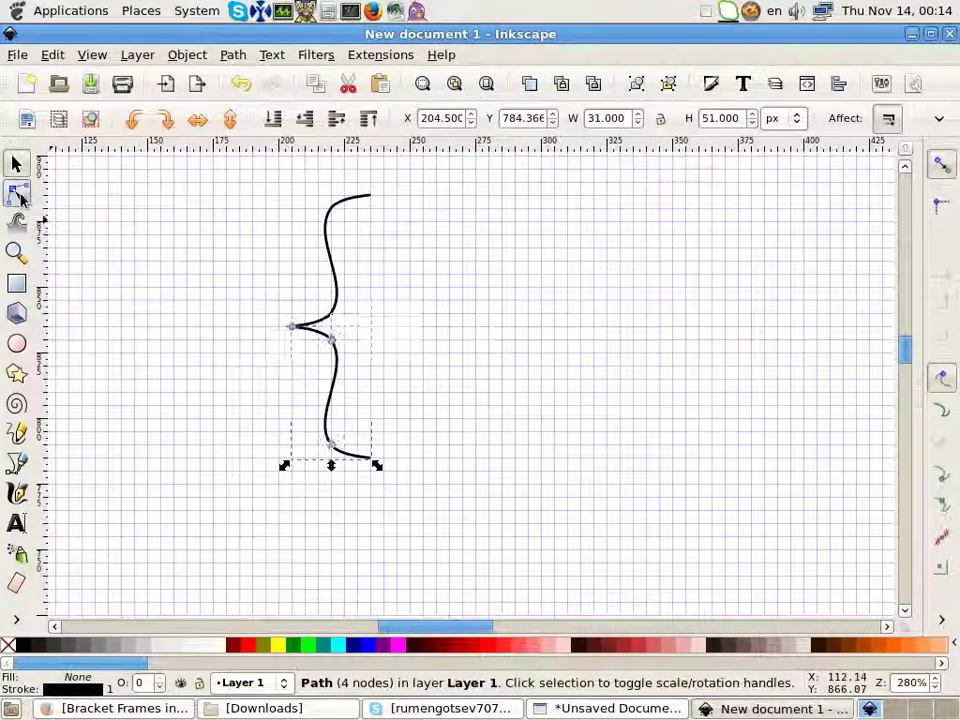
Step: Join the two meeting end nodes into a single seven-node curly brace
click(20, 197)
scroll(298, 452, up, 2)
scroll(260, 345, down, 2)
drag(310, 305, 249, 336)
scroll(300, 340, up, 5)
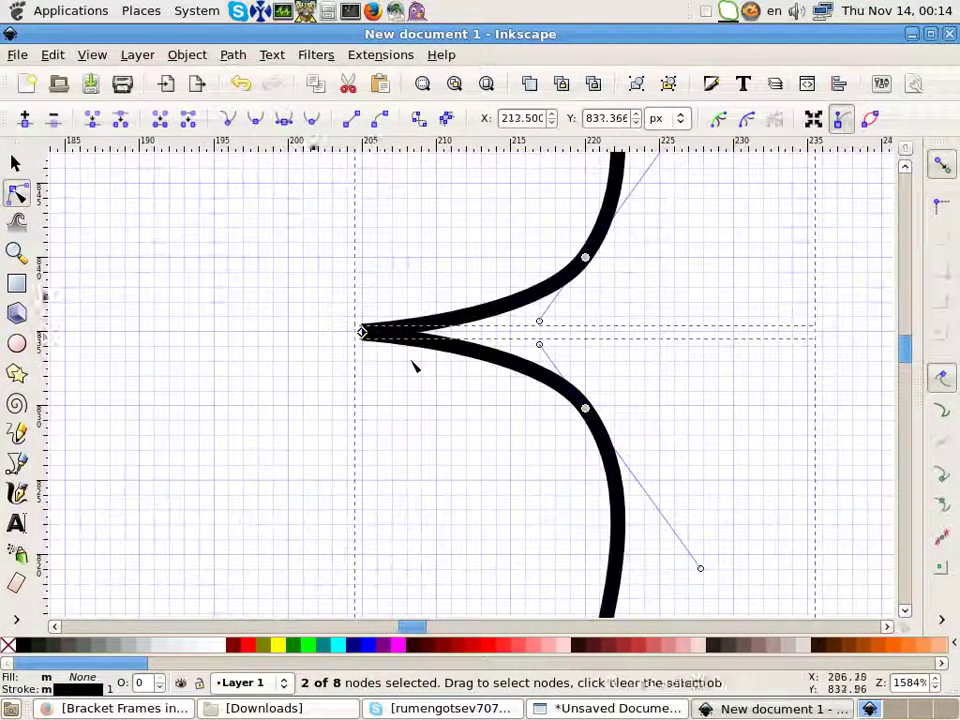
click(92, 122)
key(s)
scroll(360, 332, down, 4)
scroll(502, 440, down, 2)
scroll(528, 328, up, 2)
scroll(533, 328, down, 2)
click(52, 55)
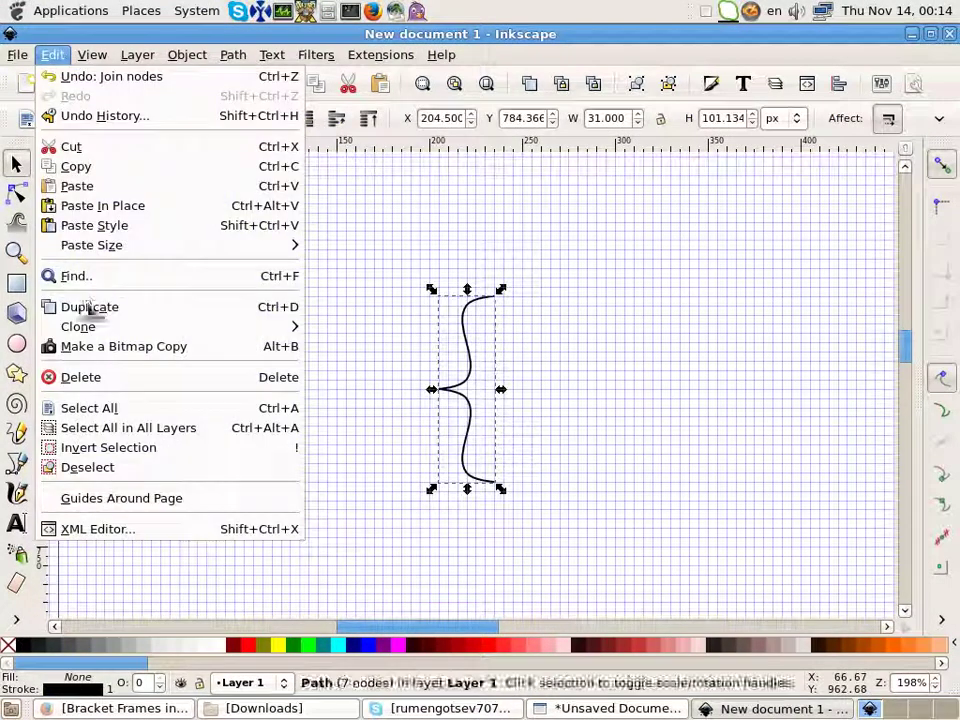
Step: Duplicate the brace and place the copy on the right side of the frame
click(140, 315)
drag(468, 405, 634, 418)
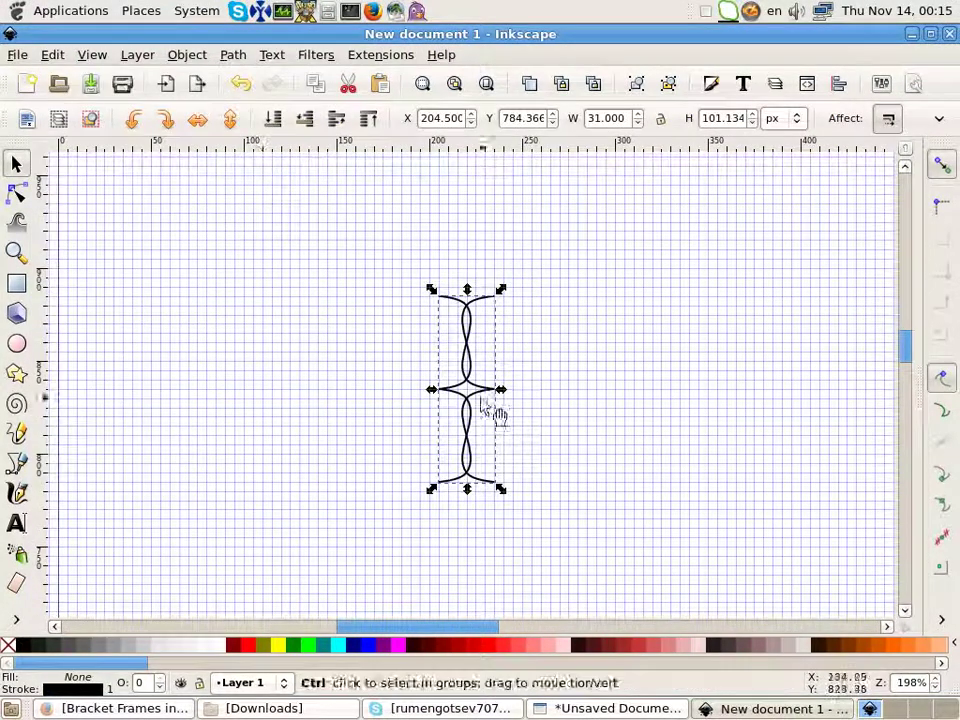
scroll(634, 418, down, 3)
mouse_move(645, 365)
mouse_down()
mouse_move(689, 366)
mouse_move(647, 364)
mouse_up()
scroll(645, 381, up, 5)
scroll(615, 385, down, 2)
scroll(615, 388, down, 4)
Step: Place a sideways brace copy along the bottom, meeting the side brace
click(653, 386)
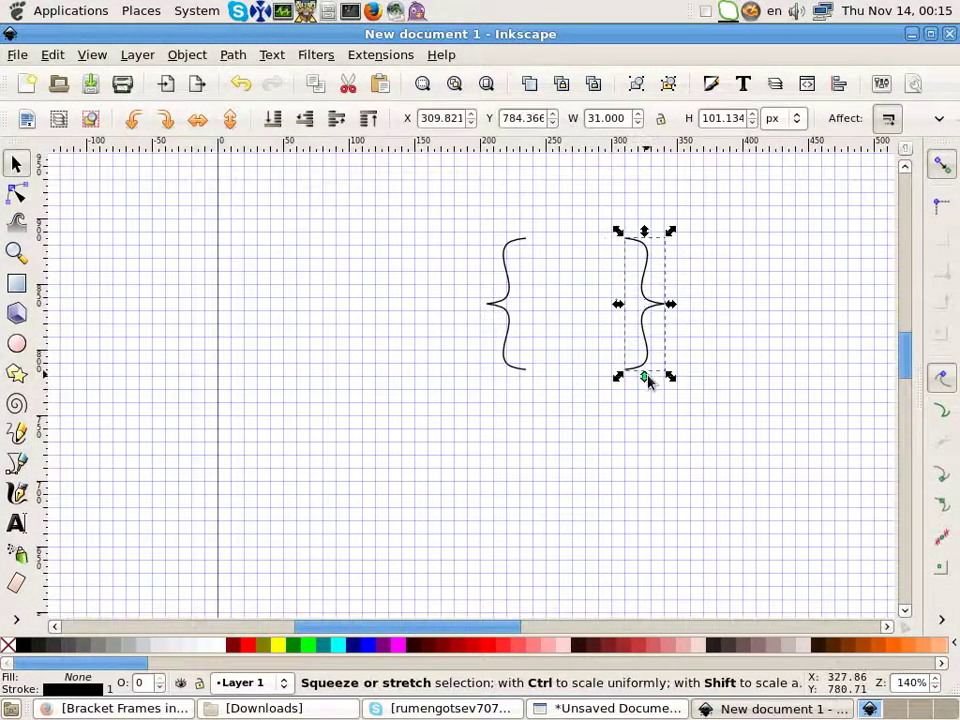
mouse_move(628, 483)
mouse_down()
mouse_move(628, 471)
mouse_move(634, 480)
mouse_up()
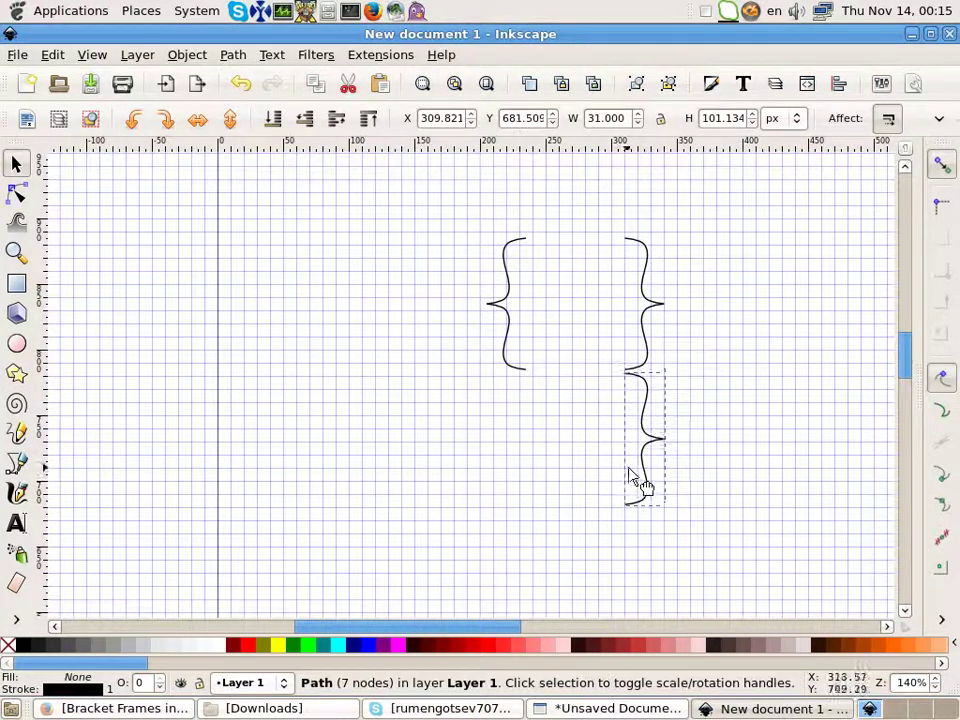
scroll(634, 480, up, 5)
drag(565, 235, 555, 204)
scroll(648, 388, down, 3)
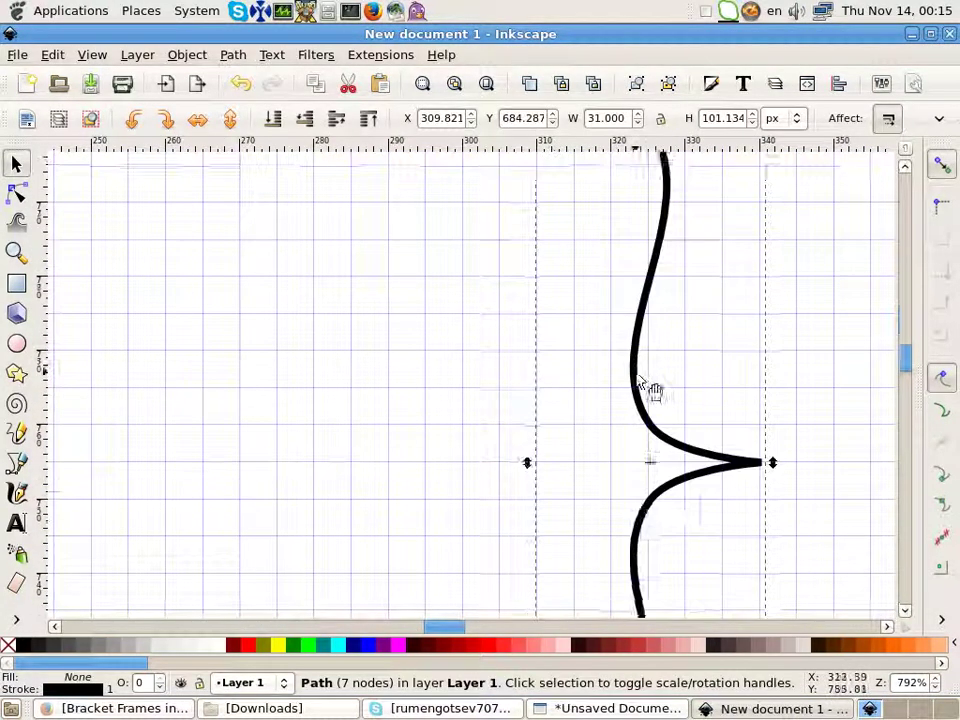
scroll(676, 597, up, 4)
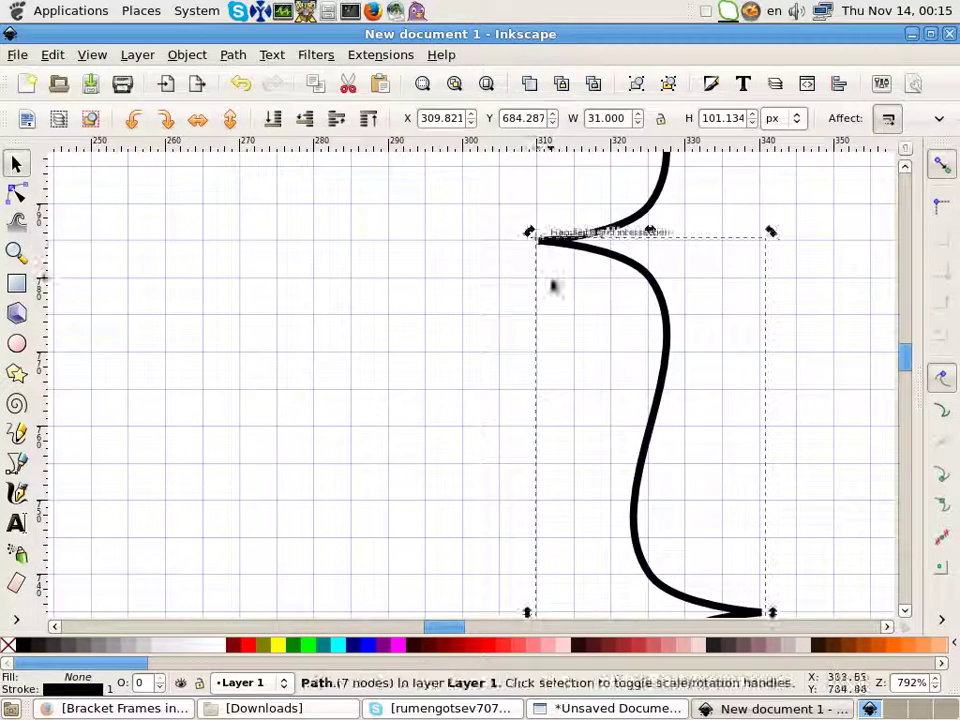
scroll(553, 286, down, 4)
mouse_move(620, 406)
mouse_down()
mouse_move(441, 274)
mouse_move(436, 258)
mouse_up()
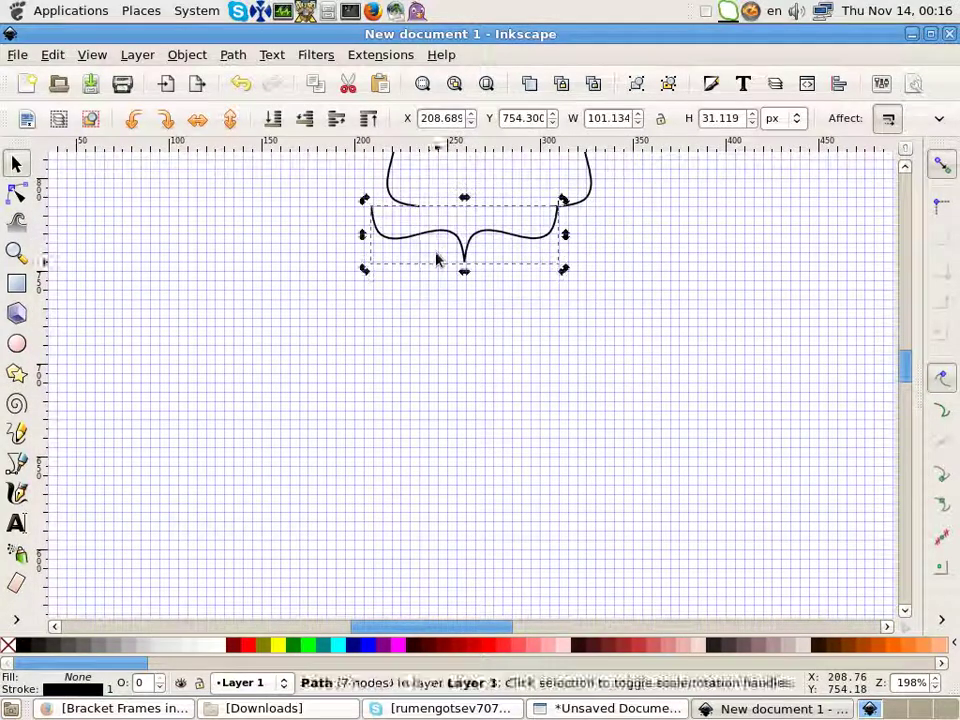
scroll(398, 216, up, 2)
scroll(484, 268, up, 1)
scroll(364, 280, up, 2)
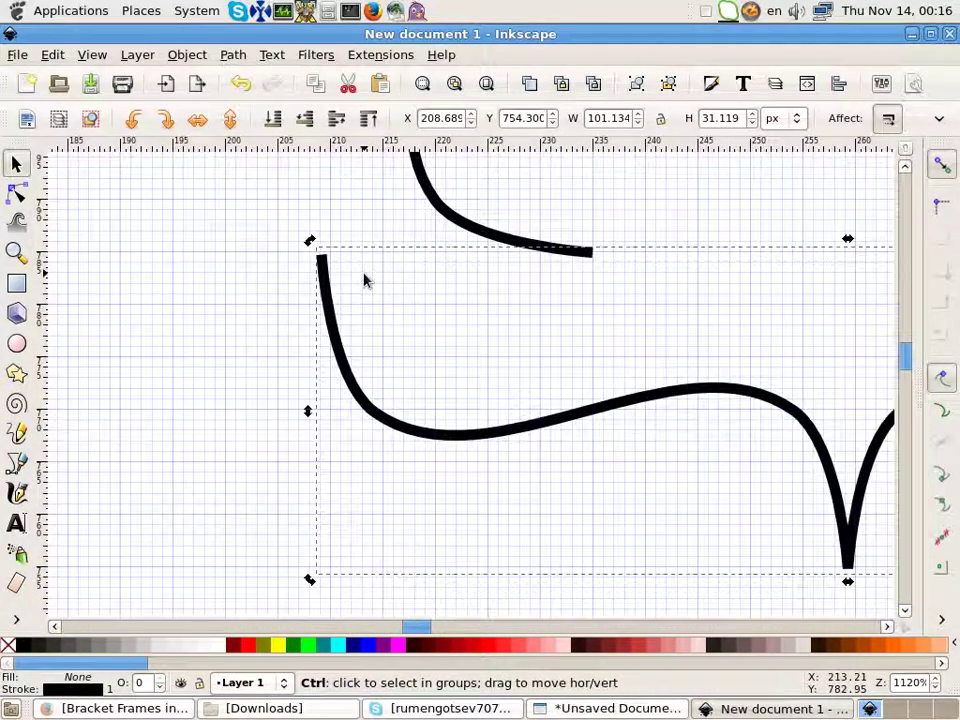
drag(332, 296, 336, 289)
Step: Move the left brace so its end meets the bottom brace
click(467, 236)
click(530, 250)
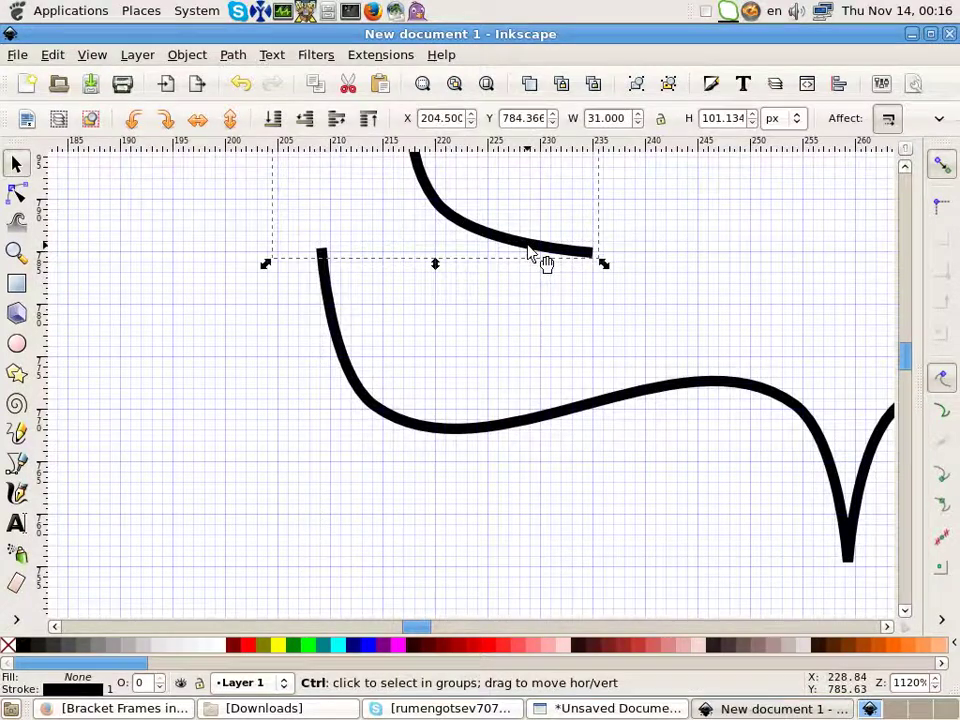
drag(530, 250, 257, 214)
scroll(429, 268, down, 6)
scroll(574, 309, up, 3)
scroll(545, 332, up, 2)
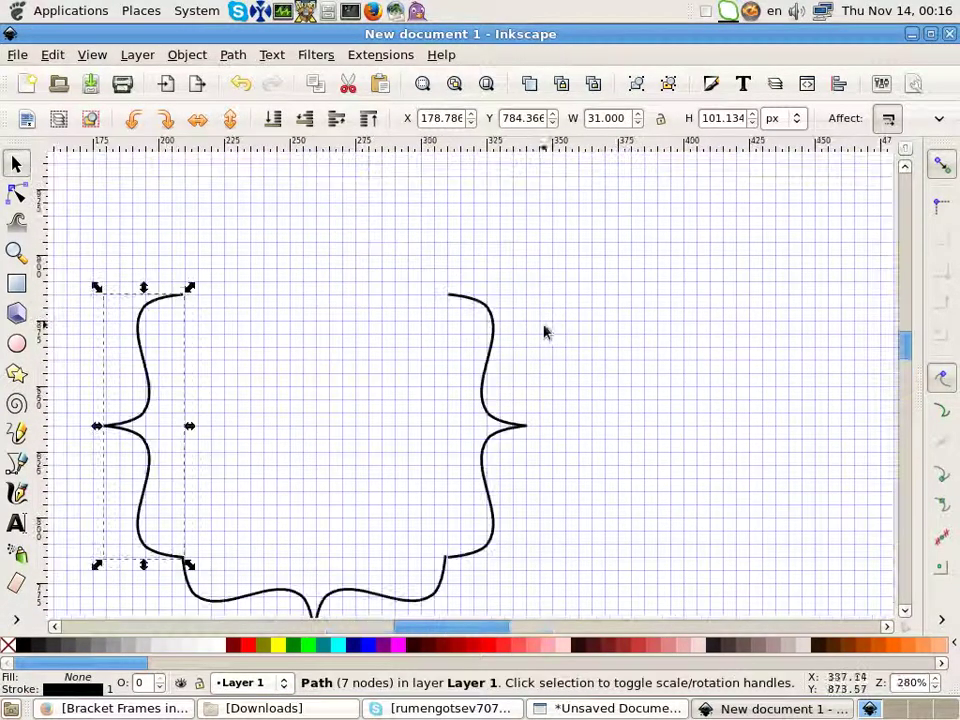
scroll(460, 352, down, 1)
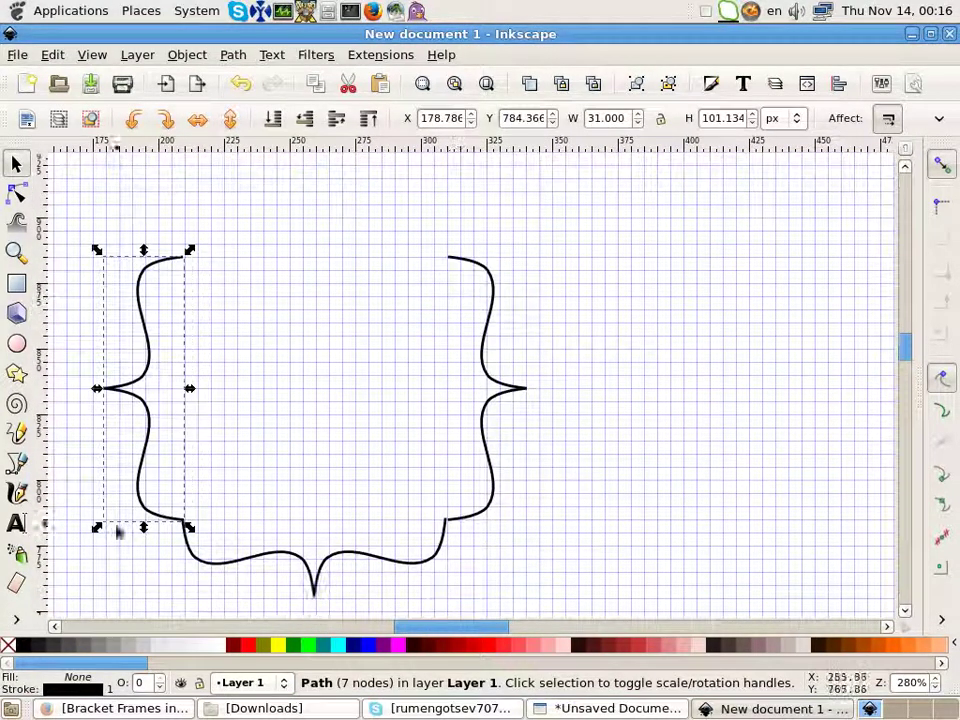
click(192, 550)
click(52, 54)
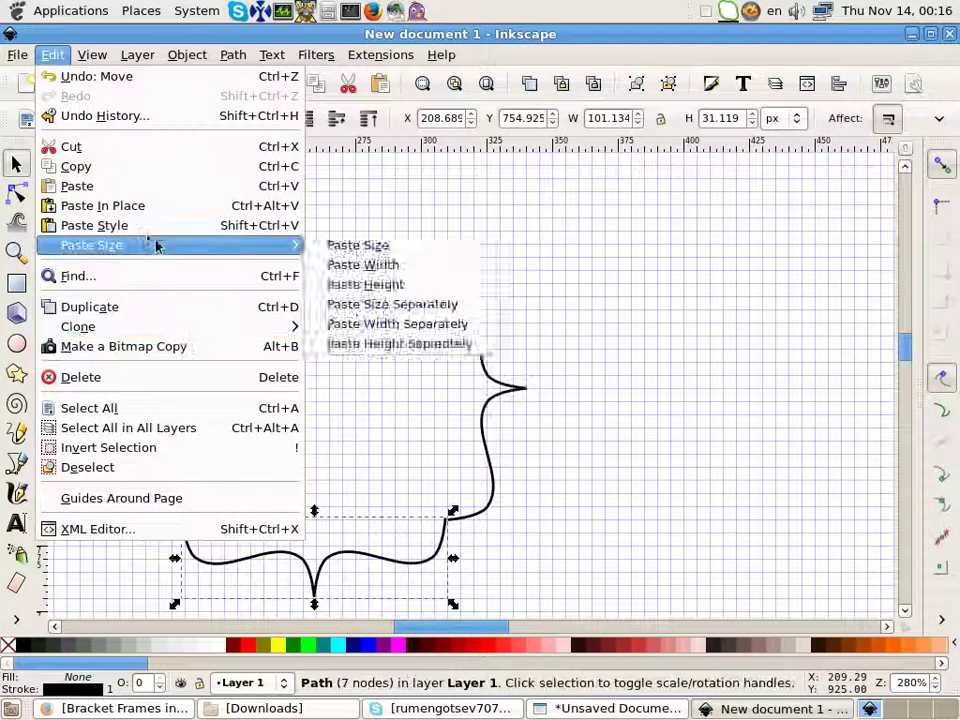
Step: Duplicate the bottom brace, flip it vertically and move it to the top
click(90, 307)
key(v)
drag(287, 517, 291, 195)
scroll(411, 259, up, 3)
scroll(535, 268, up, 1)
scroll(120, 280, down, 4)
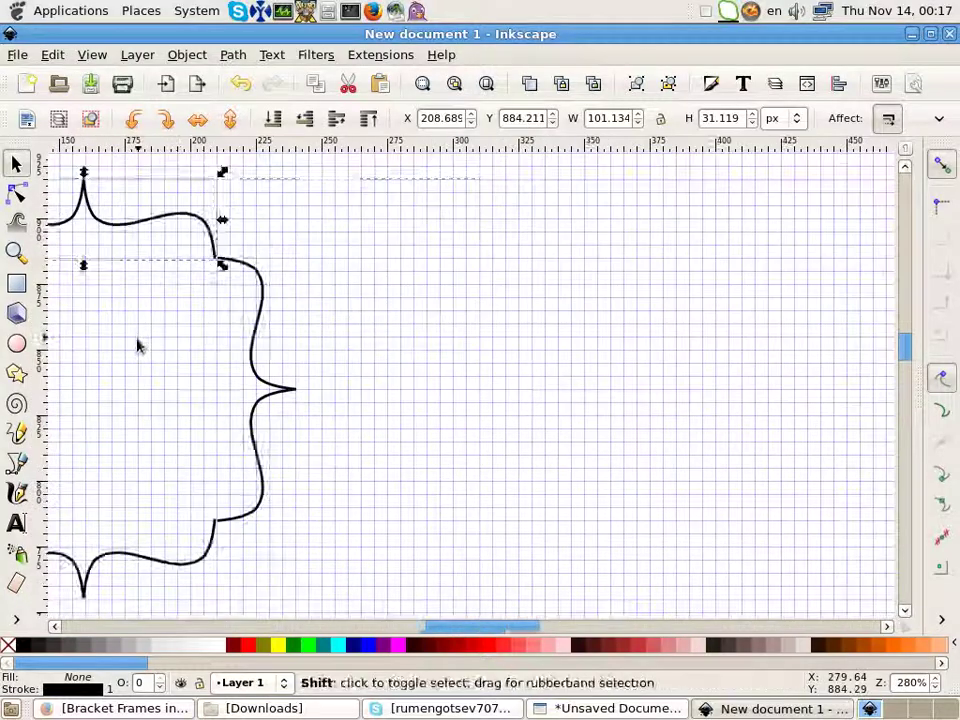
scroll(238, 241, up, 4)
scroll(153, 318, up, 3)
Step: Align the top brace's ends with the side braces and deselect to view the frame
drag(214, 332, 213, 331)
scroll(621, 358, down, 6)
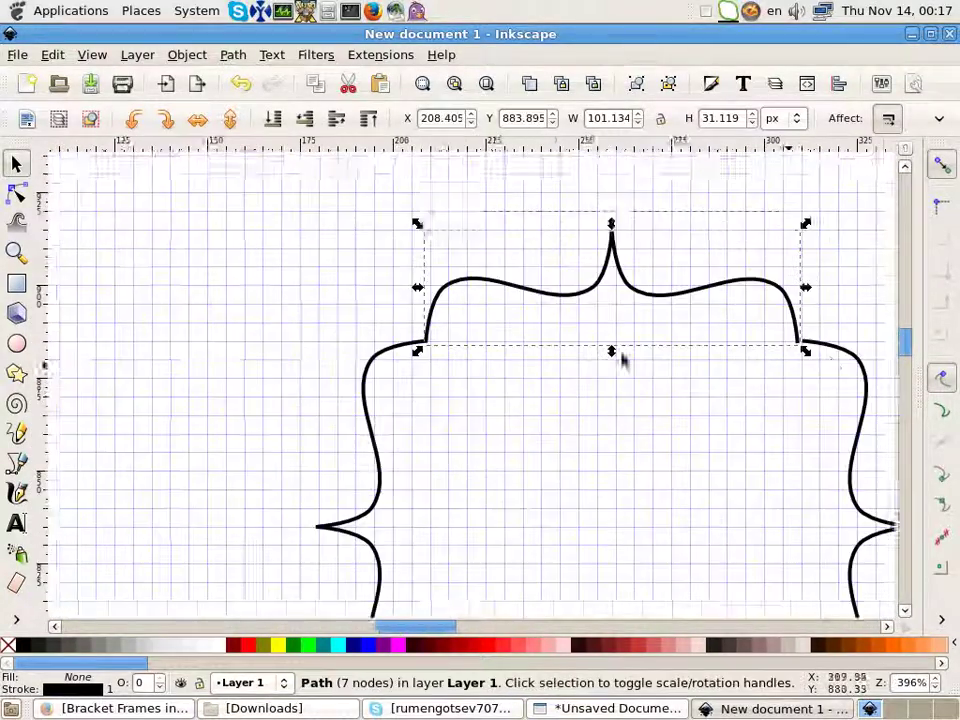
scroll(703, 437, up, 4)
scroll(708, 465, up, 1)
drag(706, 463, 676, 456)
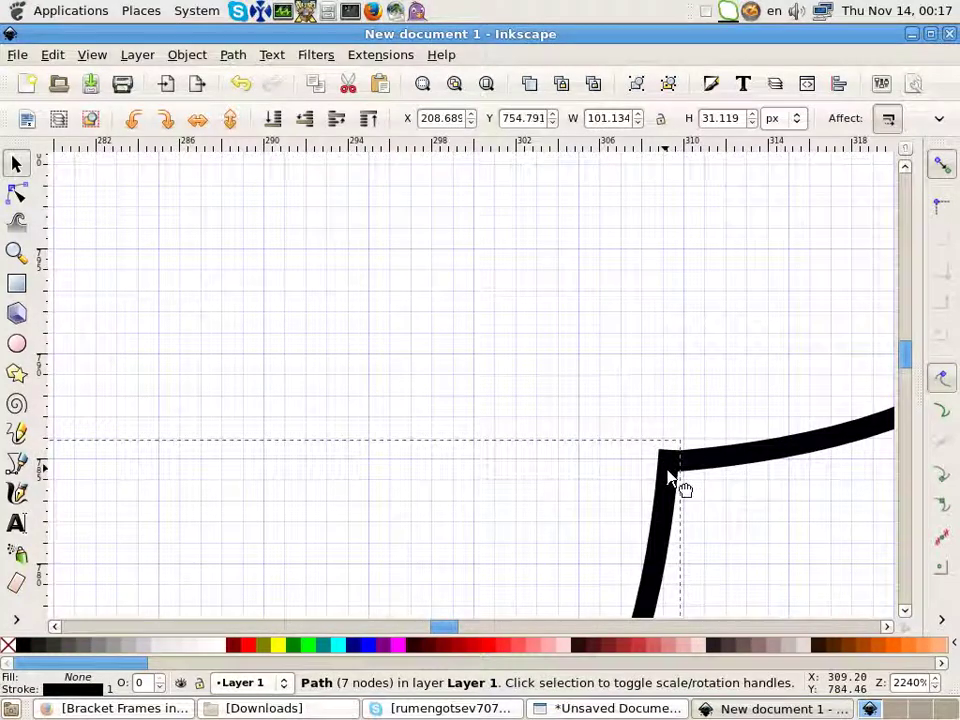
scroll(703, 347, down, 3)
scroll(600, 489, down, 4)
scroll(400, 350, down, 2)
click(183, 216)
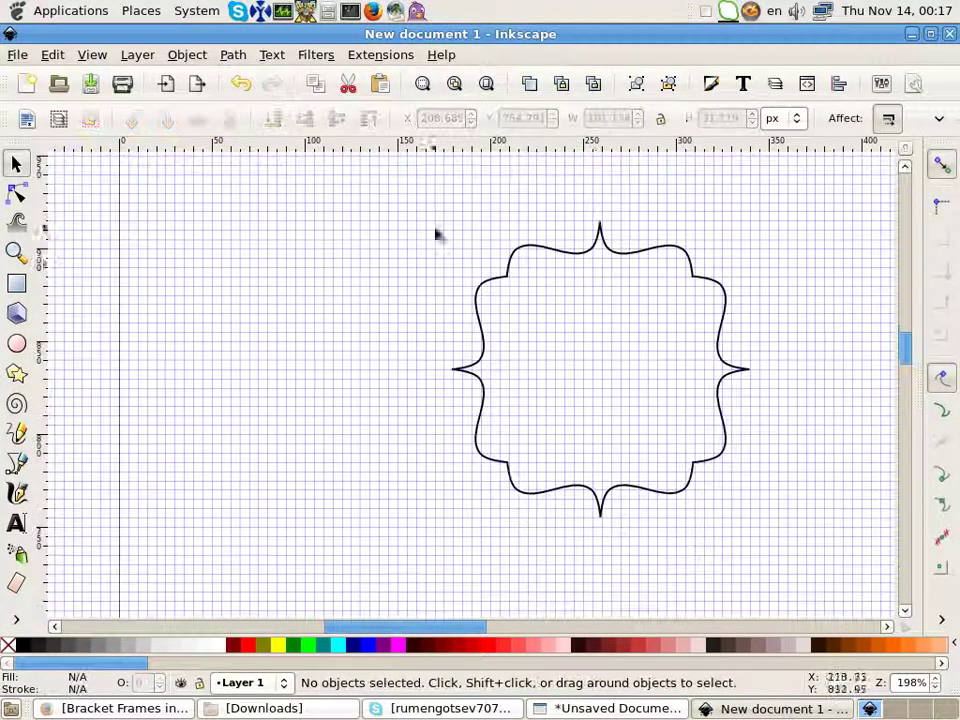
Step: Join the first two pairs of overlapping corner nodes on the frame path
key(F2)
click(467, 306)
scroll(467, 306, up, 8)
scroll(520, 350, up, 4)
drag(500, 295, 463, 432)
click(92, 118)
scroll(450, 400, down, 3)
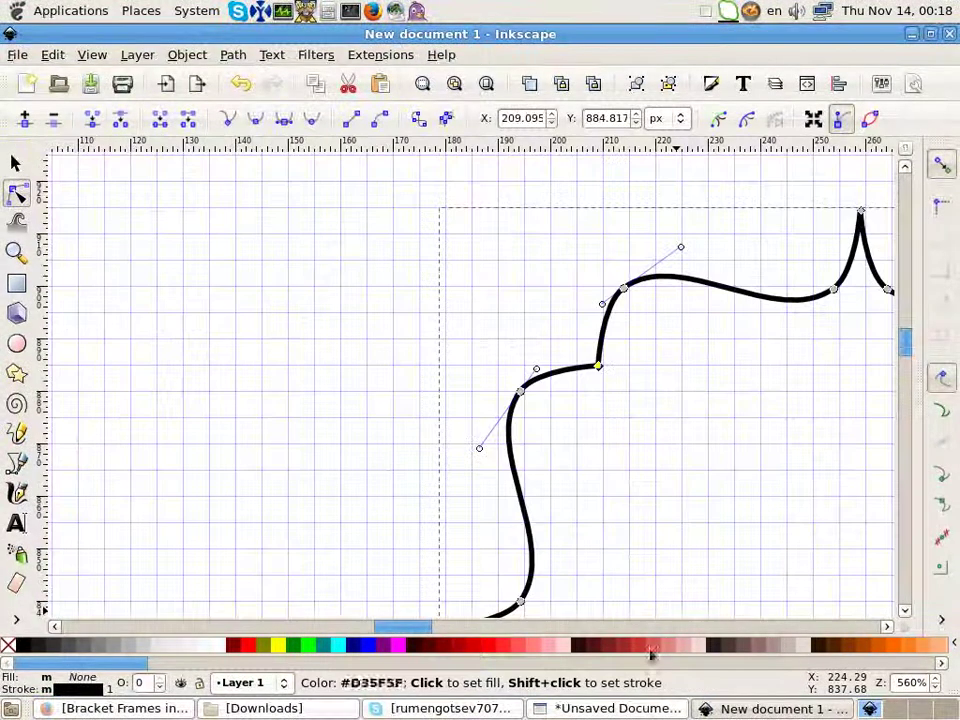
scroll(409, 461, down, 2)
scroll(432, 410, up, 8)
drag(429, 385, 427, 330)
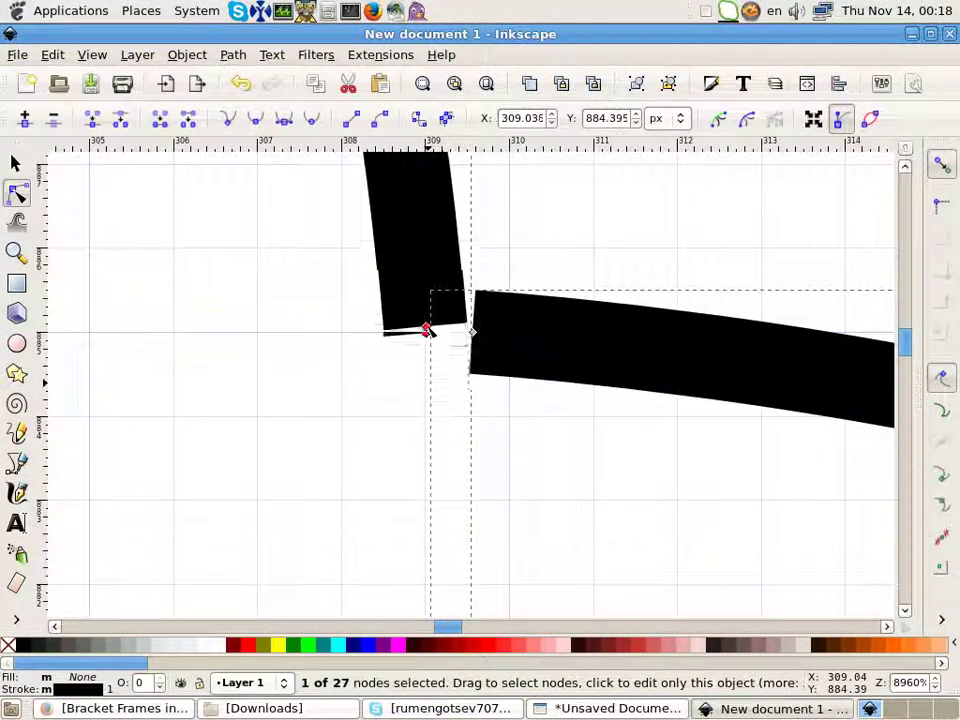
click(92, 118)
Step: Join the remaining corner node pairs, closing the 161.276 × 160.223 px frame
scroll(364, 396, down, 5)
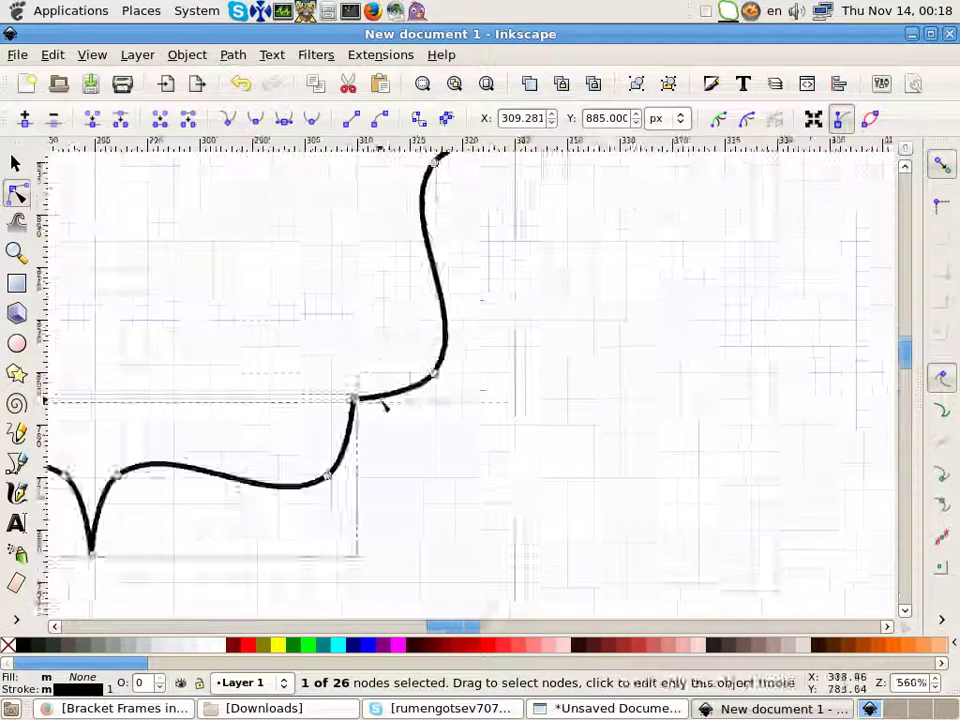
scroll(364, 396, up, 7)
drag(283, 274, 418, 443)
click(92, 118)
scroll(250, 250, down, 7)
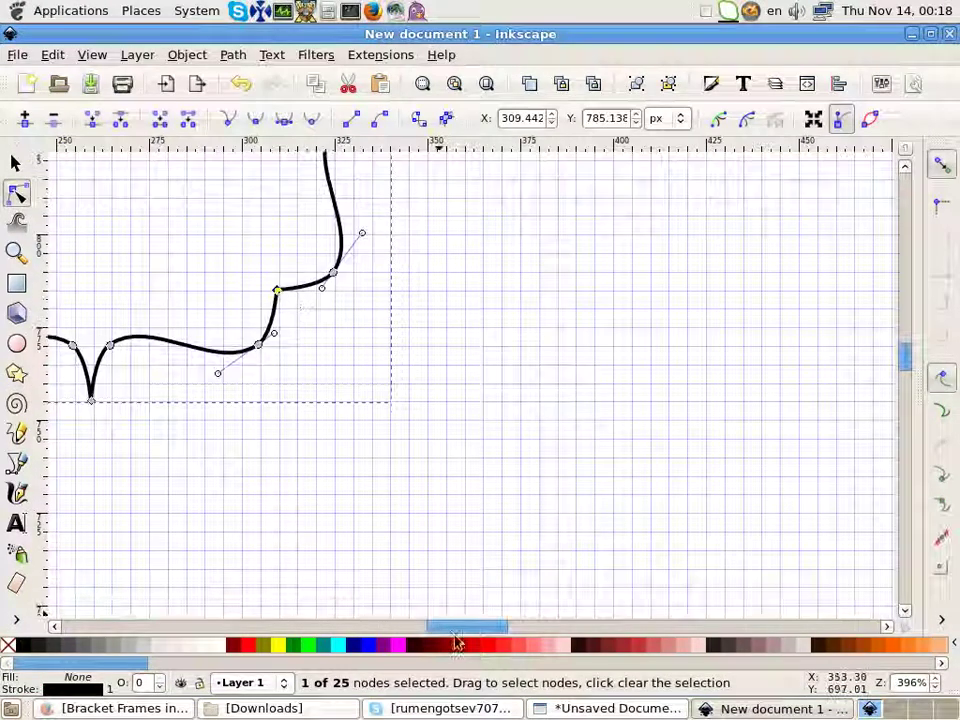
scroll(304, 285, up, 3)
scroll(290, 300, up, 4)
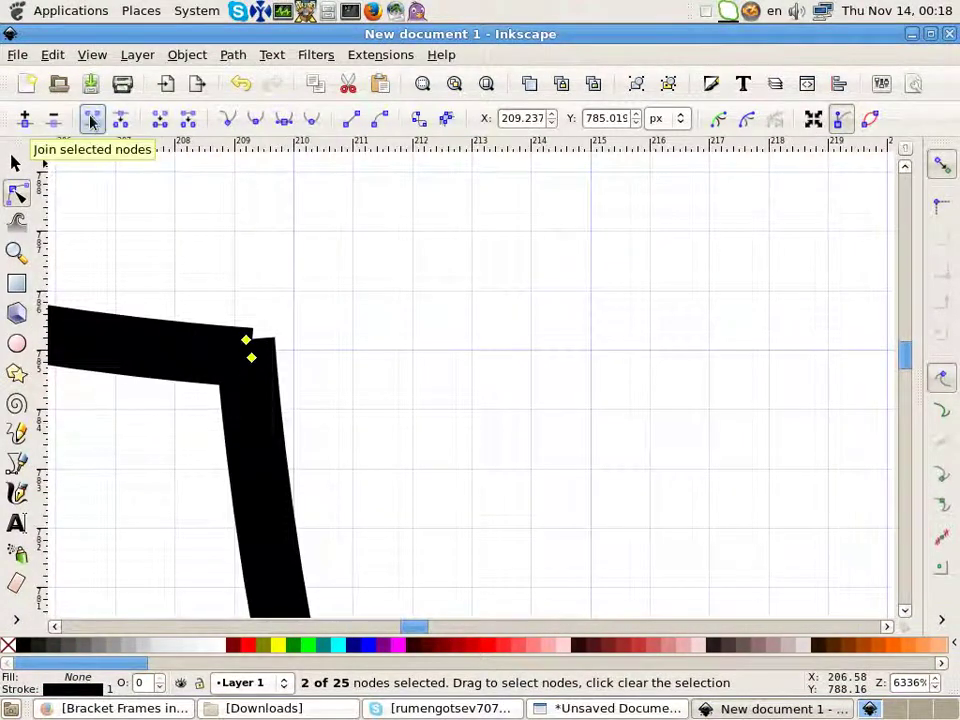
click(92, 118)
scroll(300, 268, down, 8)
scroll(261, 424, down, 2)
Step: Fill the bracket frame with red from the palette
key(s)
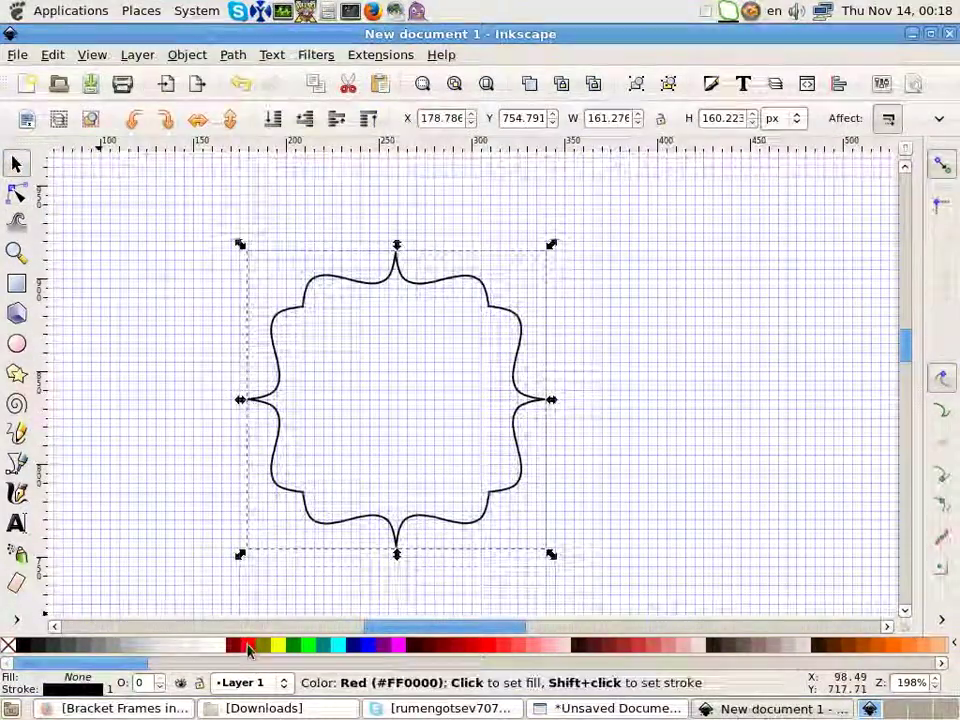
click(248, 650)
scroll(469, 381, up, 2)
scroll(488, 377, down, 4)
scroll(469, 360, up, 4)
scroll(537, 392, down, 4)
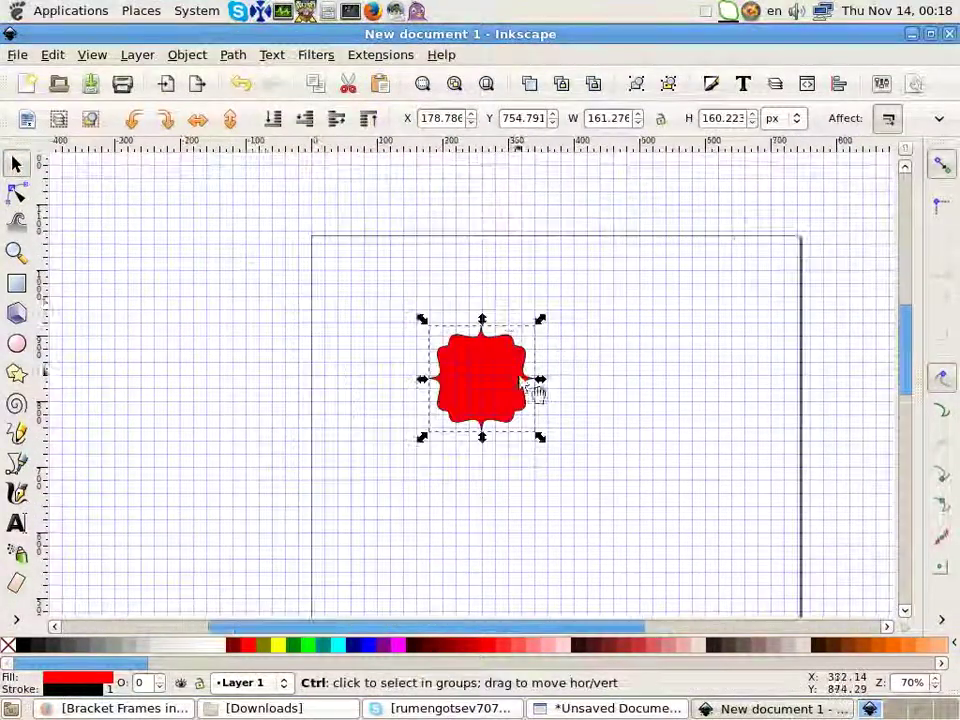
scroll(489, 381, up, 6)
scroll(450, 315, down, 5)
scroll(432, 372, down, 2)
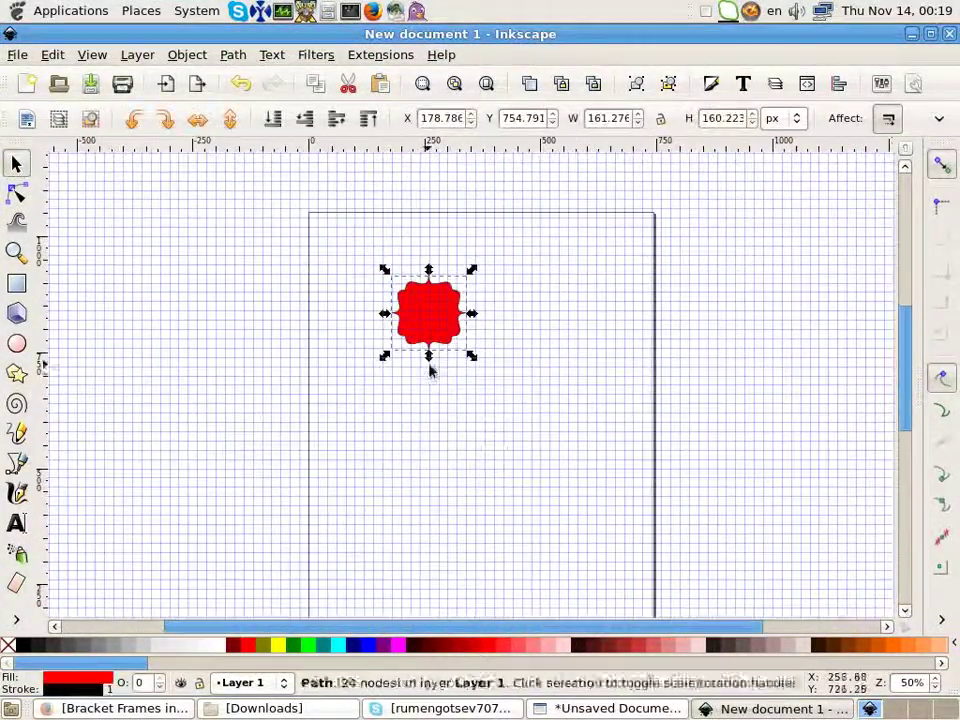
drag(428, 358, 429, 381)
scroll(429, 381, down, 6)
scroll(431, 376, down, 2)
Step: Enlarge the red frame and move it onto the page
mouse_move(491, 306)
mouse_down()
mouse_move(504, 313)
mouse_move(446, 306)
mouse_move(541, 305)
mouse_move(512, 305)
mouse_up()
drag(398, 328, 467, 321)
scroll(536, 261, up, 2)
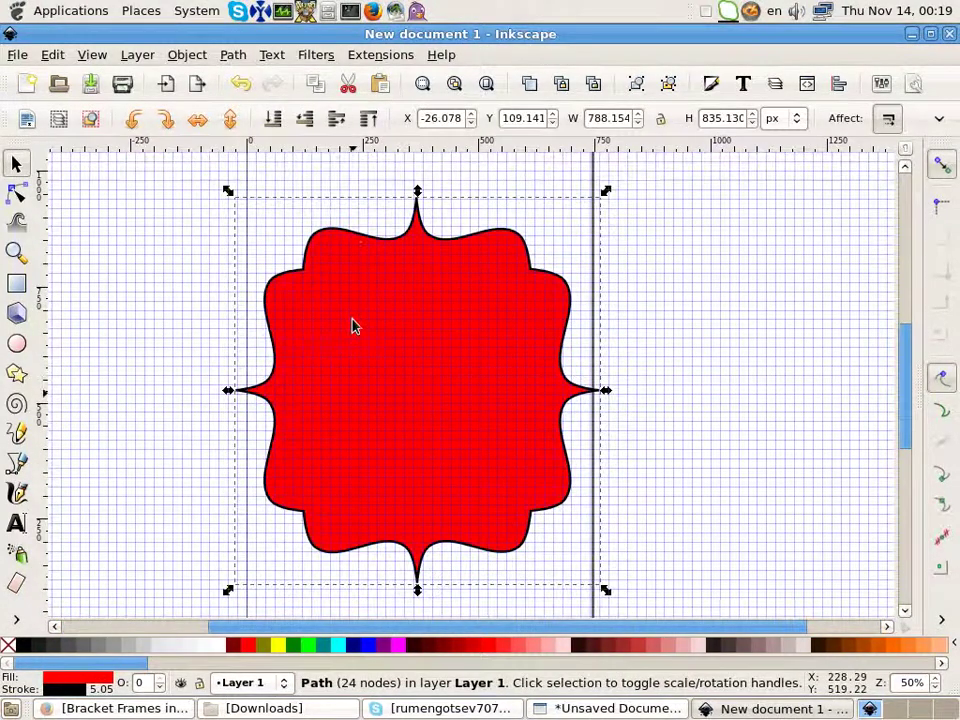
scroll(353, 240, up, 2)
scroll(360, 261, down, 3)
click(561, 279)
click(420, 400)
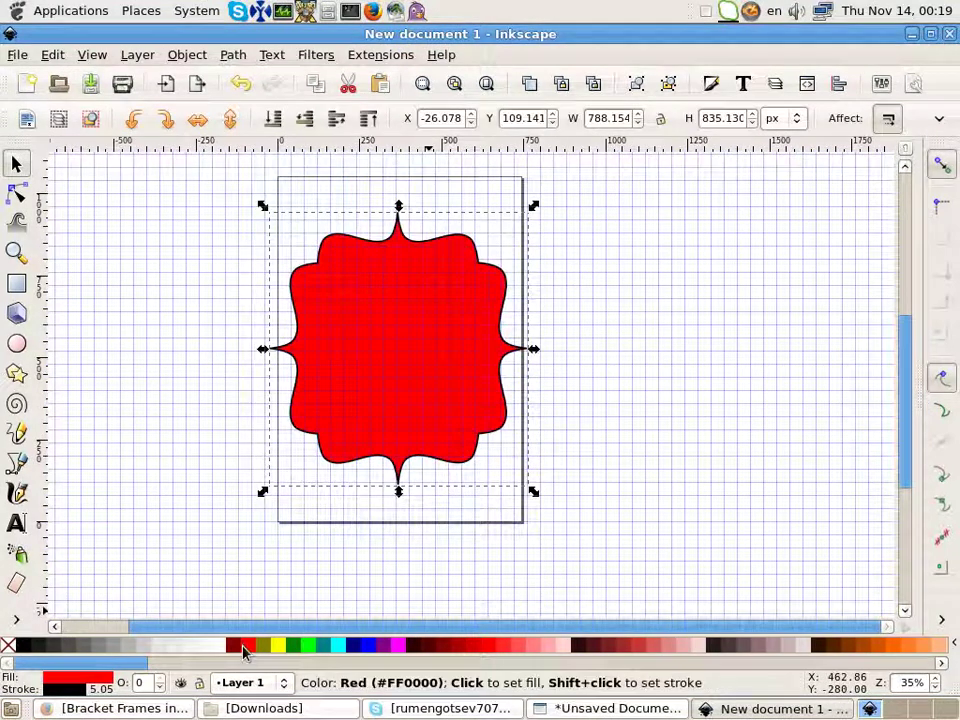
Step: Remove the frame's black stroke and stretch it to 811.678 × 830.083 px
right_click(77, 689)
click(114, 686)
drag(533, 348, 543, 352)
scroll(386, 375, down, 2)
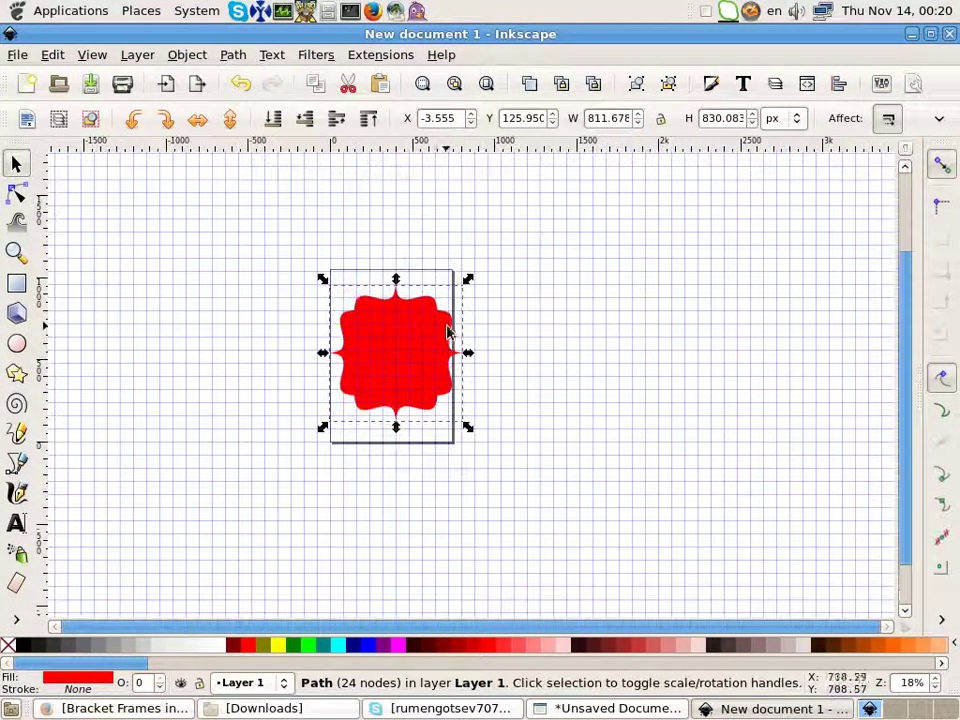
scroll(447, 332, down, 2)
scroll(502, 322, up, 1)
Step: Set the page size to 100 × 100 mm in Document Properties
click(18, 55)
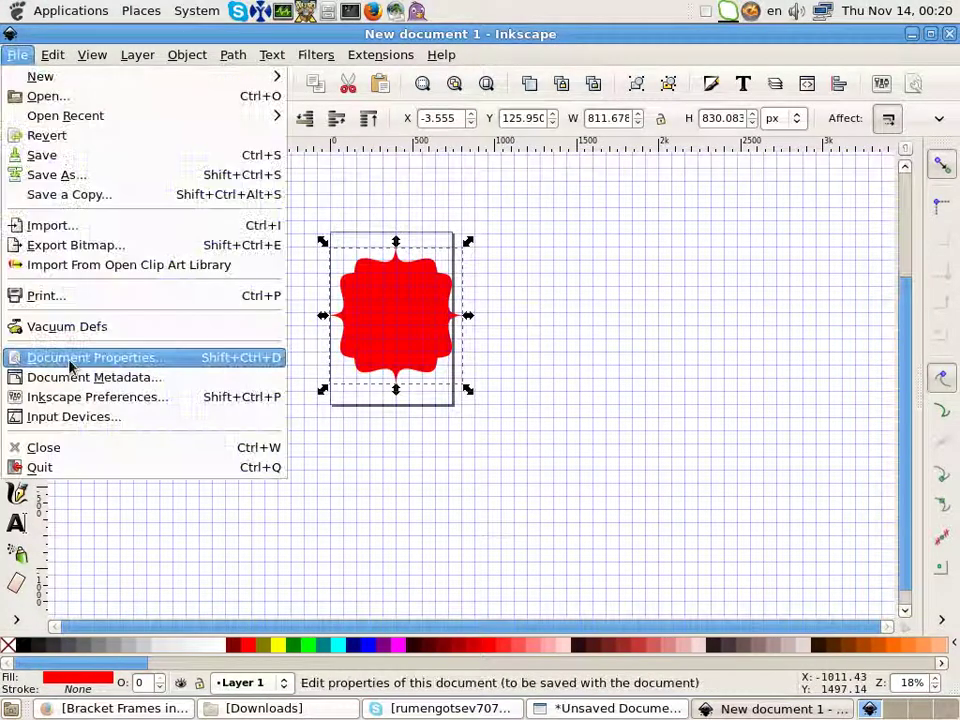
click(70, 362)
click(415, 358)
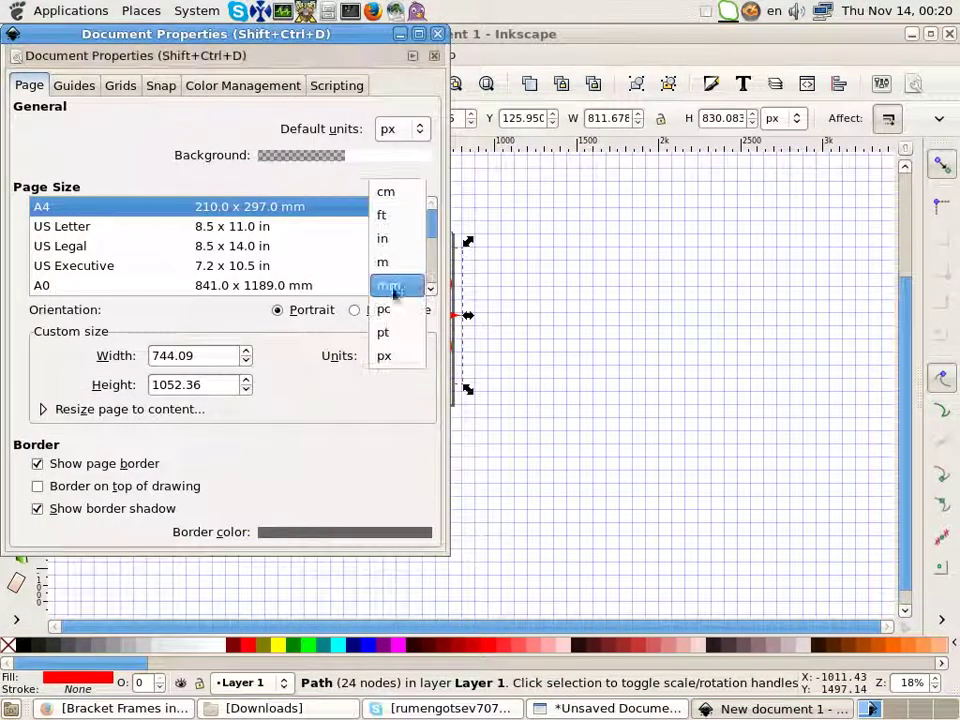
click(388, 283)
triple_click(197, 356)
text(100)
key(Tab)
text(100)
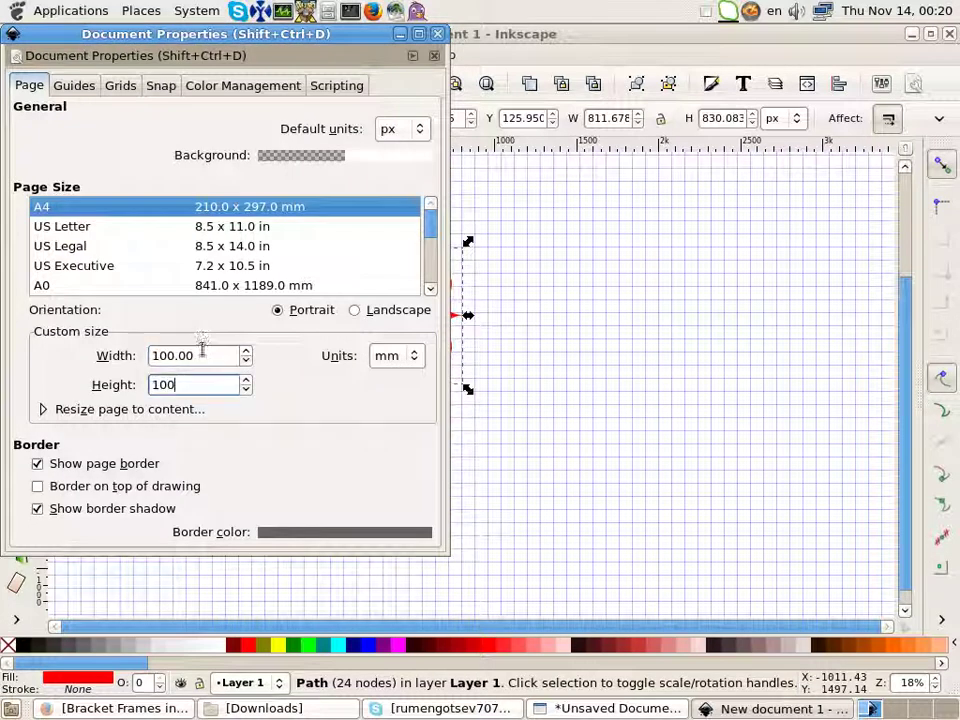
key(Tab)
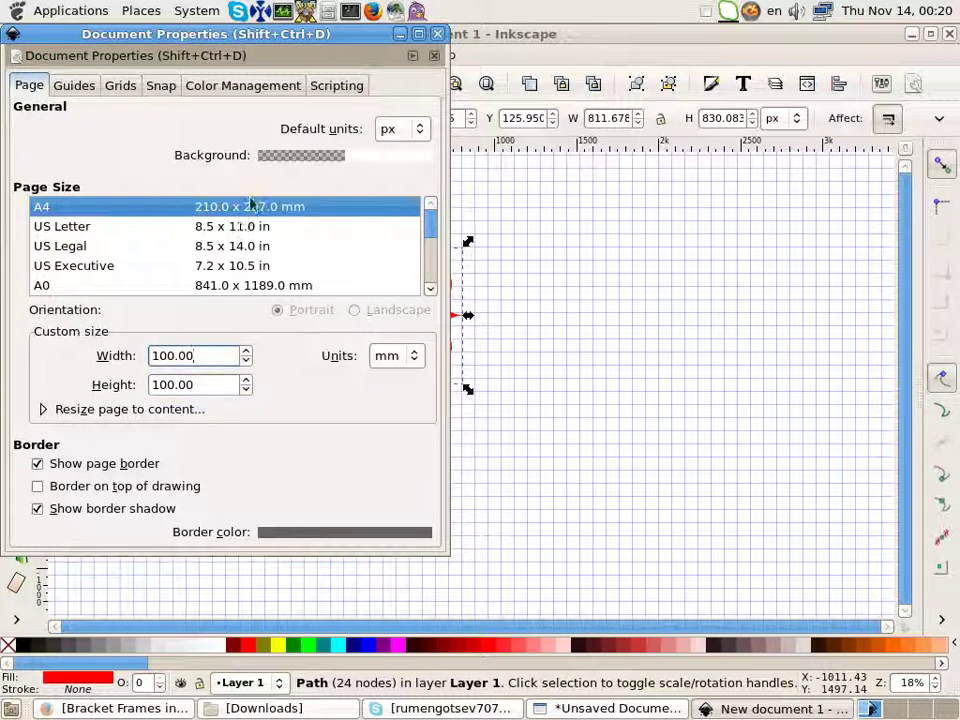
click(438, 40)
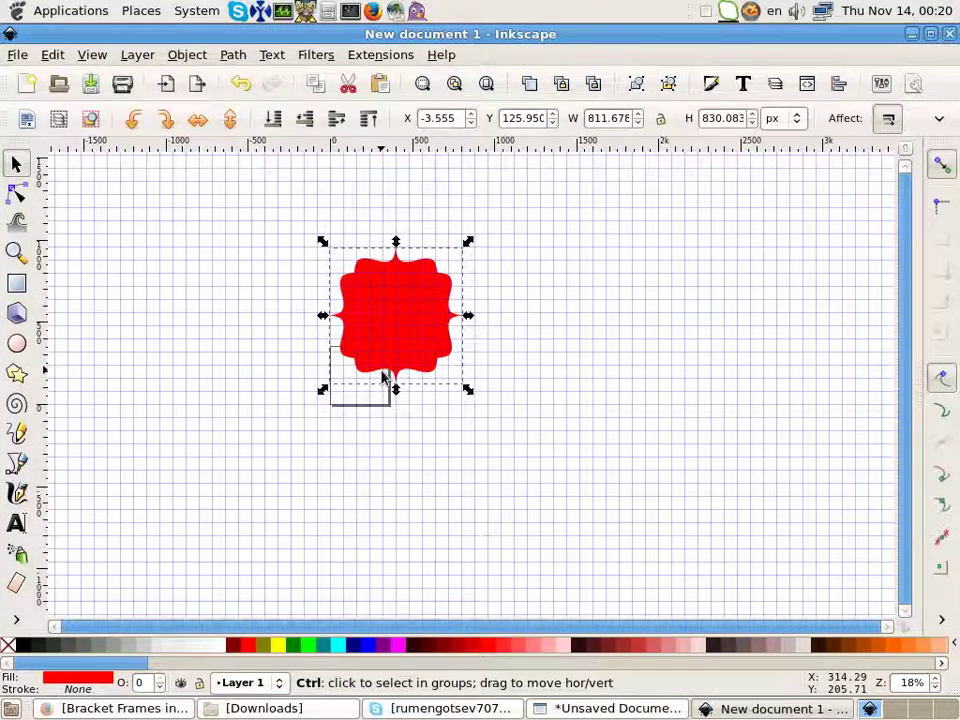
Step: Resize the red frame to 45 × 45 cm using centimetre units
scroll(382, 379, up, 1)
click(782, 118)
click(776, 165)
text(45)
key(Tab)
text(45)
key(Return)
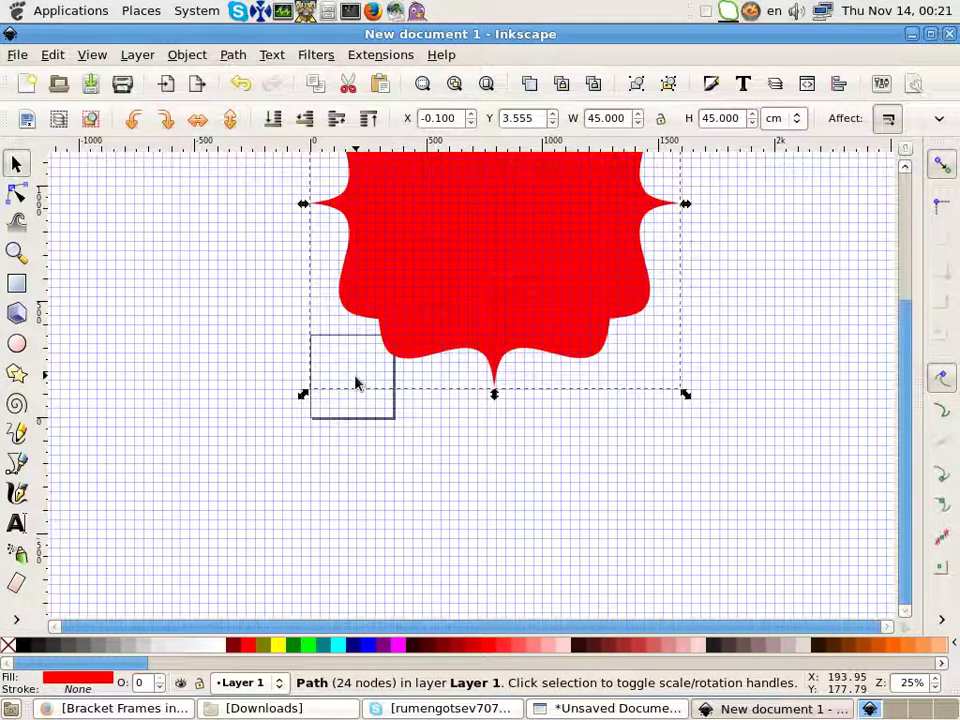
Step: Change the page width and height to 400 mm
click(18, 55)
click(62, 357)
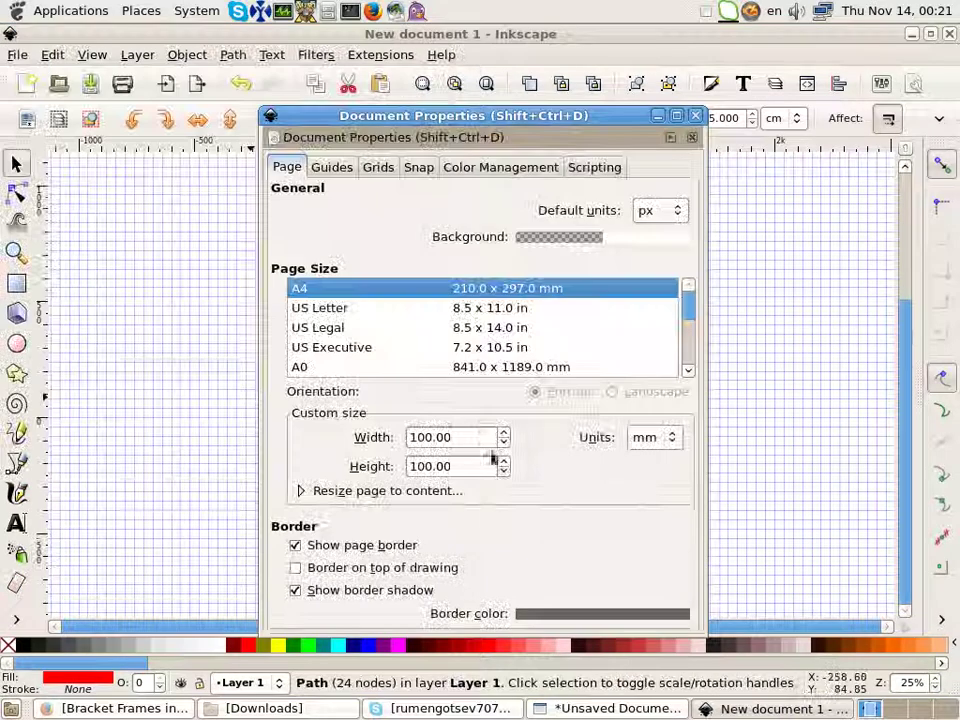
drag(457, 436, 378, 427)
key(Tab)
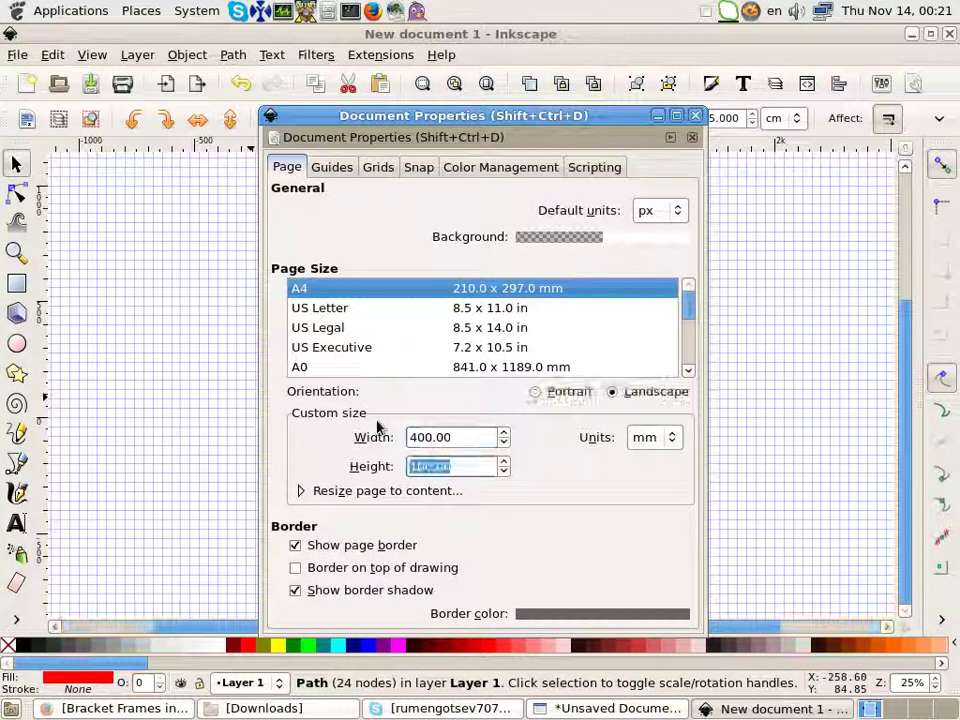
key(Return)
Step: Centre the red frame horizontally and vertically relative to the page
click(695, 116)
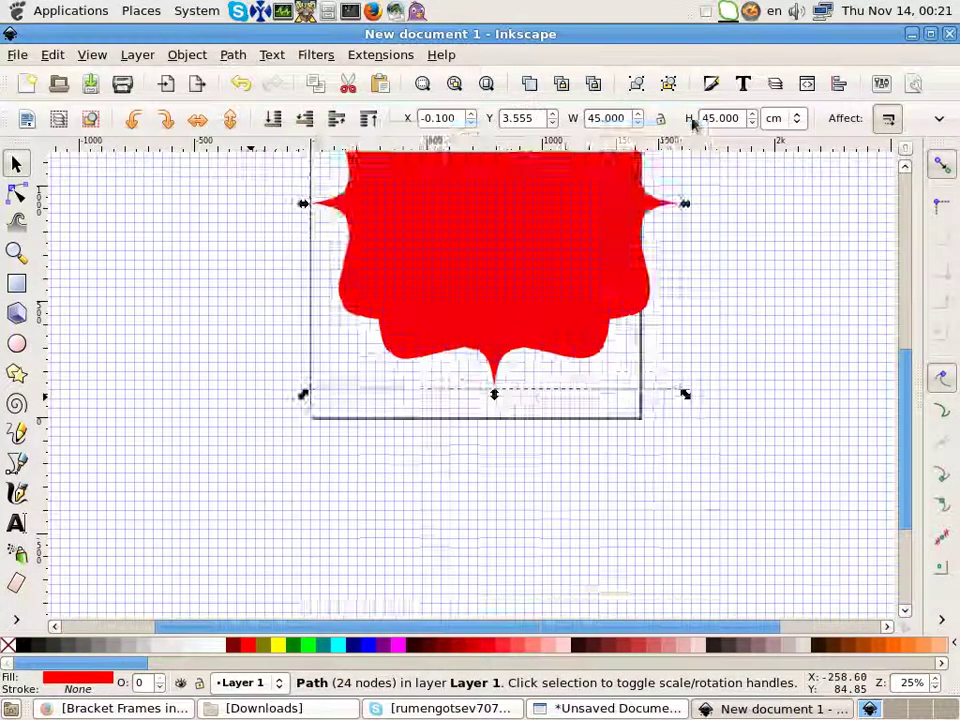
scroll(481, 340, down, 1)
click(809, 86)
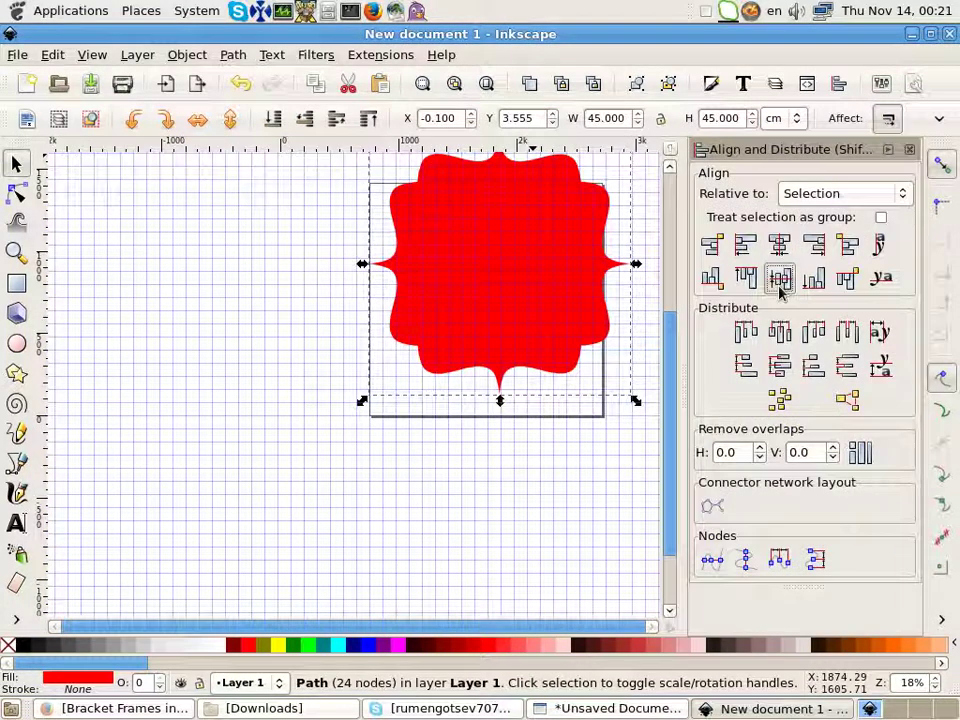
click(829, 197)
click(800, 147)
click(779, 244)
click(779, 277)
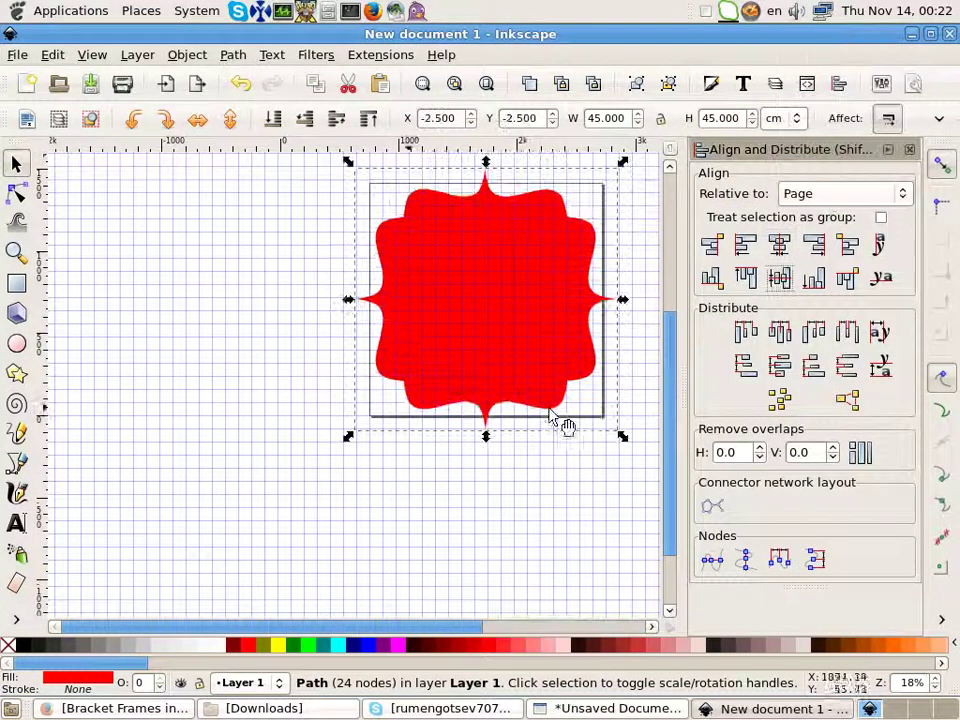
Step: Resize the red frame to 35 × 35 cm
triple_click(605, 118)
text(35)
key(Return)
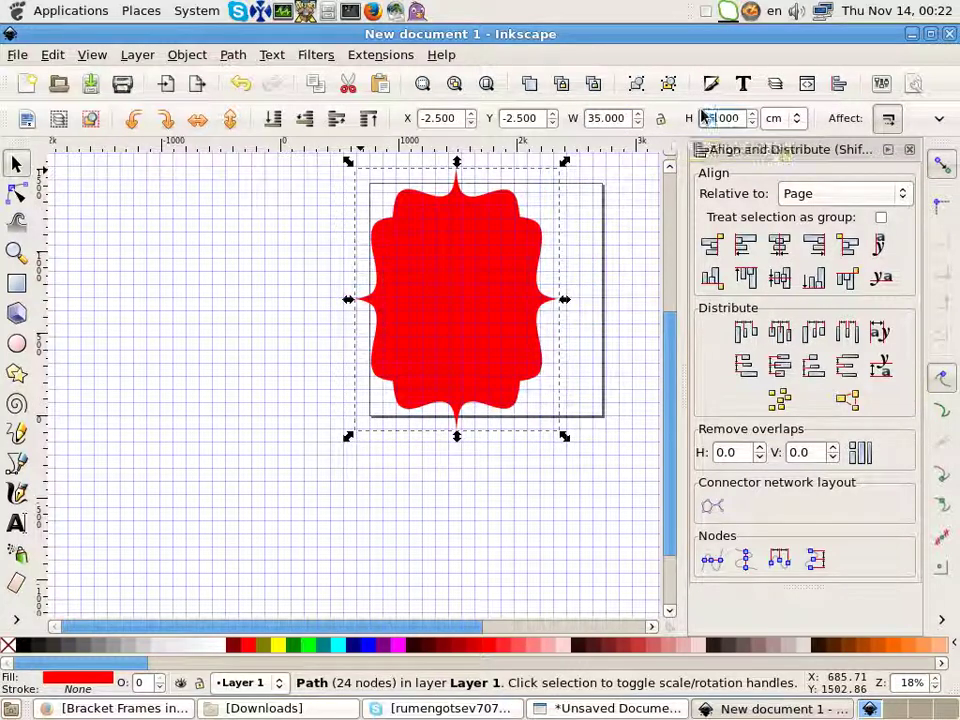
text(35)
key(Return)
Step: Reselect the frame and collapse the Align and Distribute panel
click(367, 525)
ctrl+scroll(540, 285, up, 1)
ctrl+scroll(572, 452, up, 1)
ctrl+scroll(548, 443, down, 1)
scroll(548, 443, up, 3)
click(548, 443)
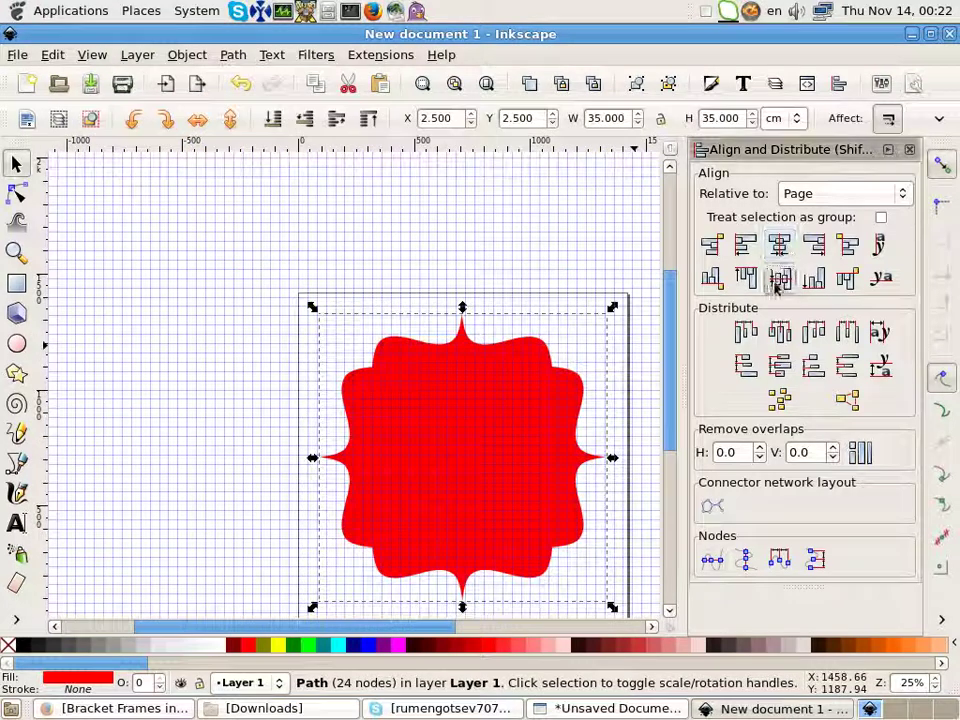
click(887, 149)
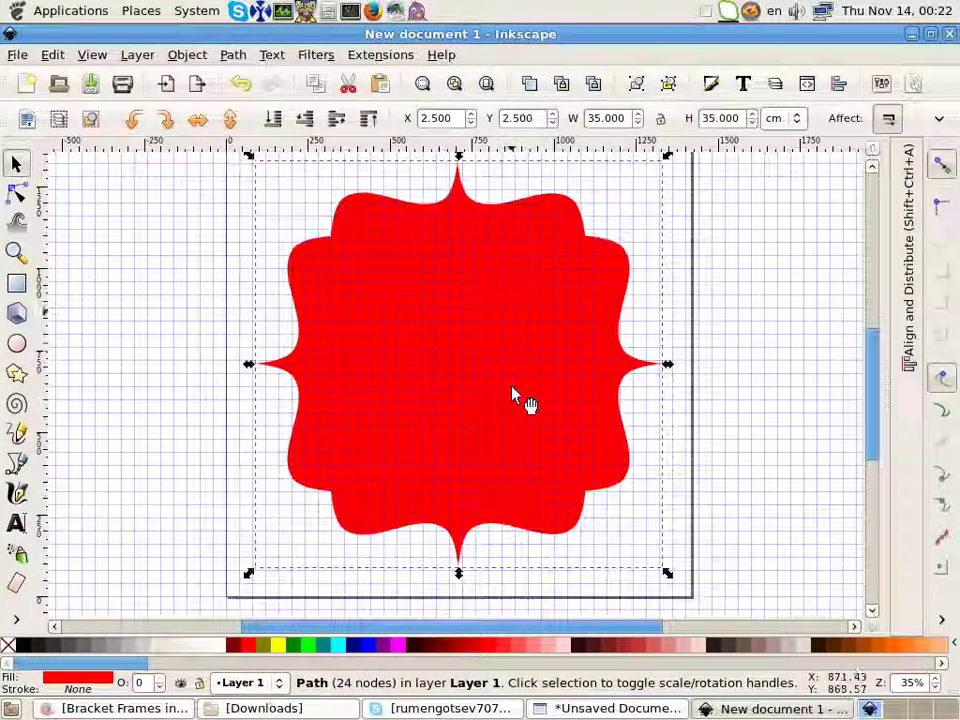
ctrl+scroll(512, 395, down, 1)
Step: Make a smaller yellow copy of the red frame centred inside it
click(16, 286)
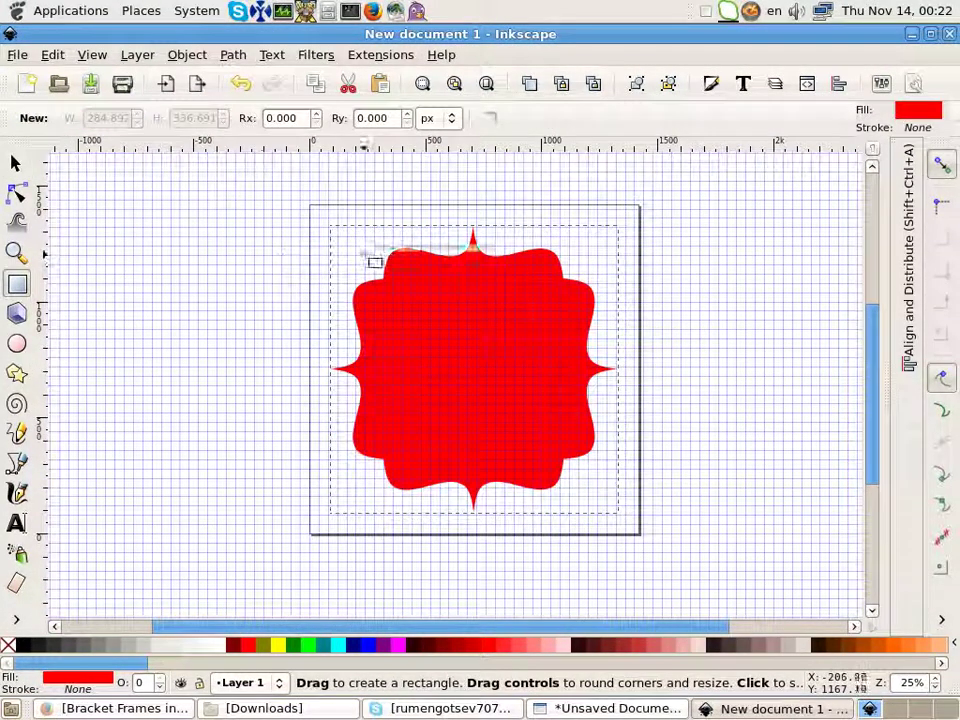
click(16, 163)
click(392, 358)
click(750, 388)
click(433, 366)
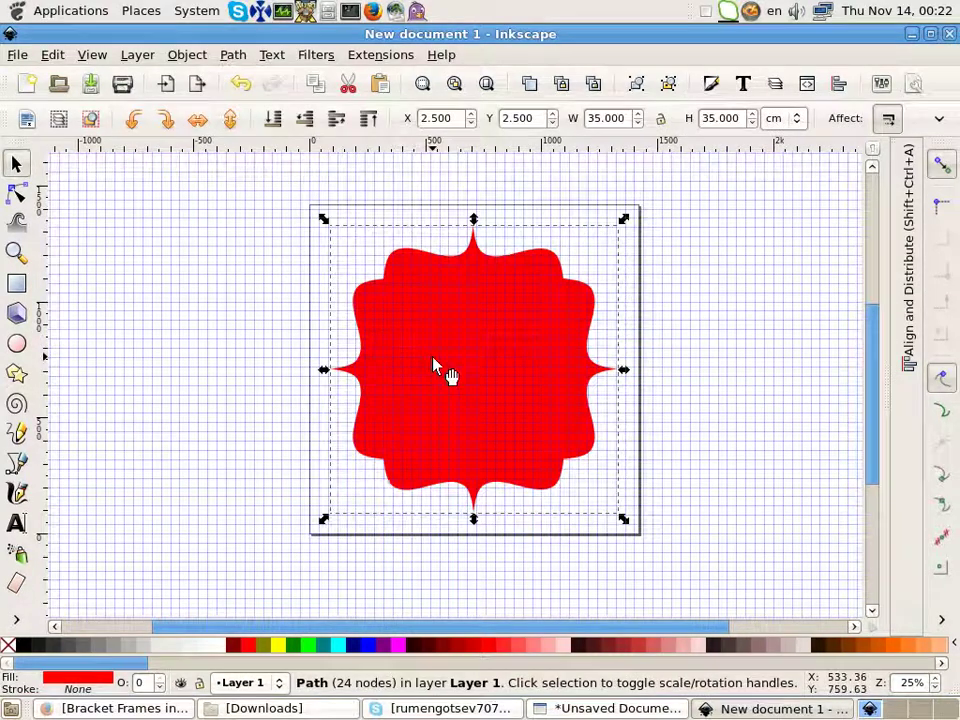
drag(624, 218, 602, 285)
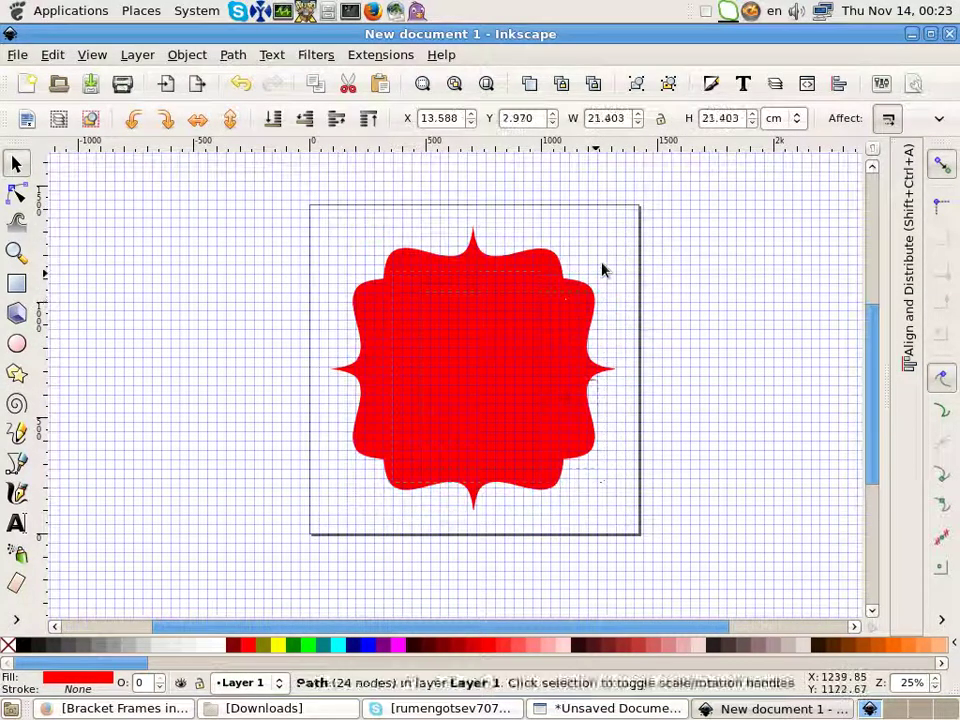
click(279, 645)
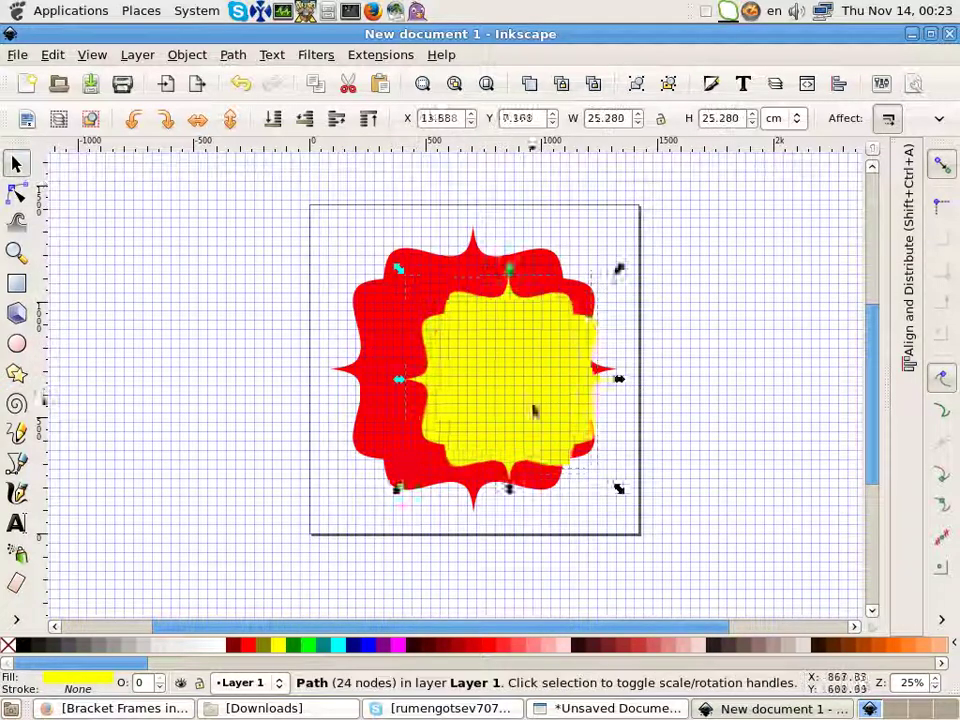
drag(533, 410, 504, 403)
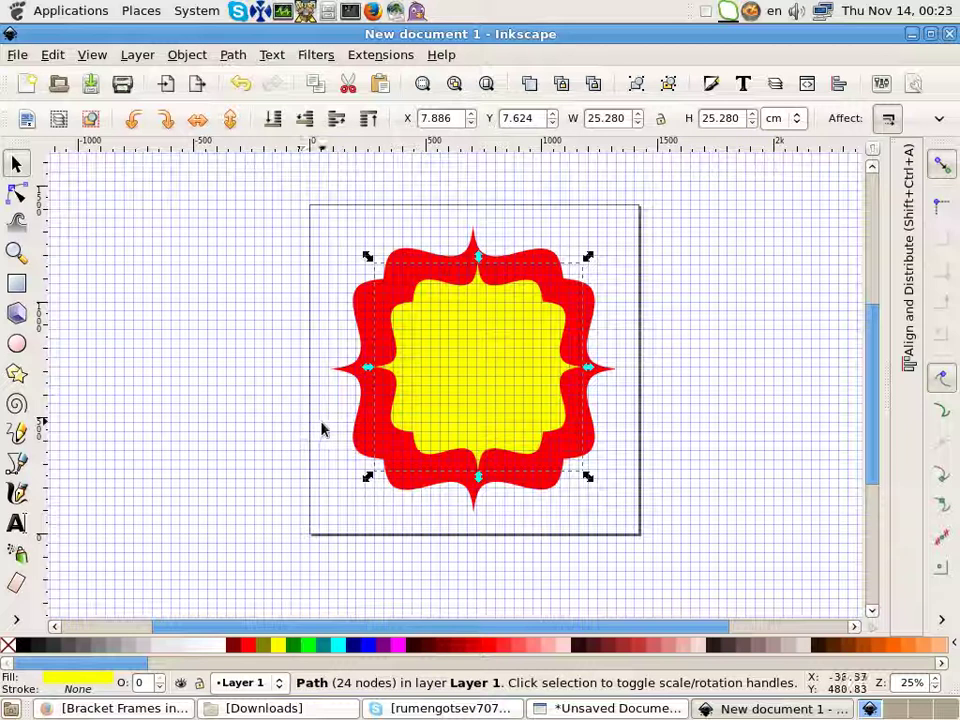
Step: Subtract the yellow copy from the red frame with Path > Difference
shift+click(390, 336)
click(233, 55)
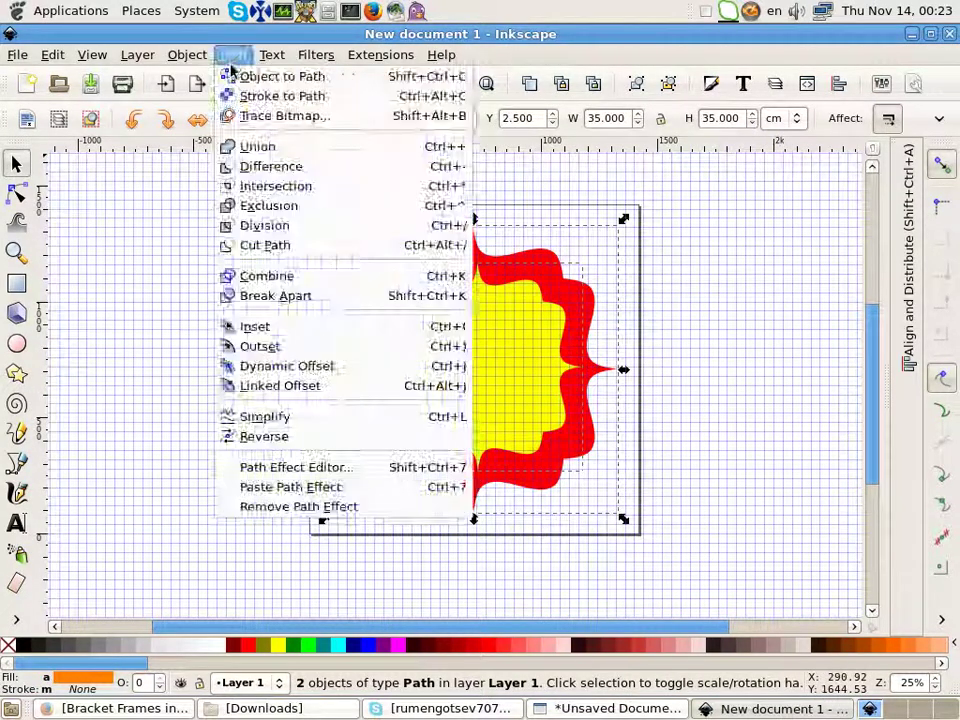
click(270, 166)
click(449, 426)
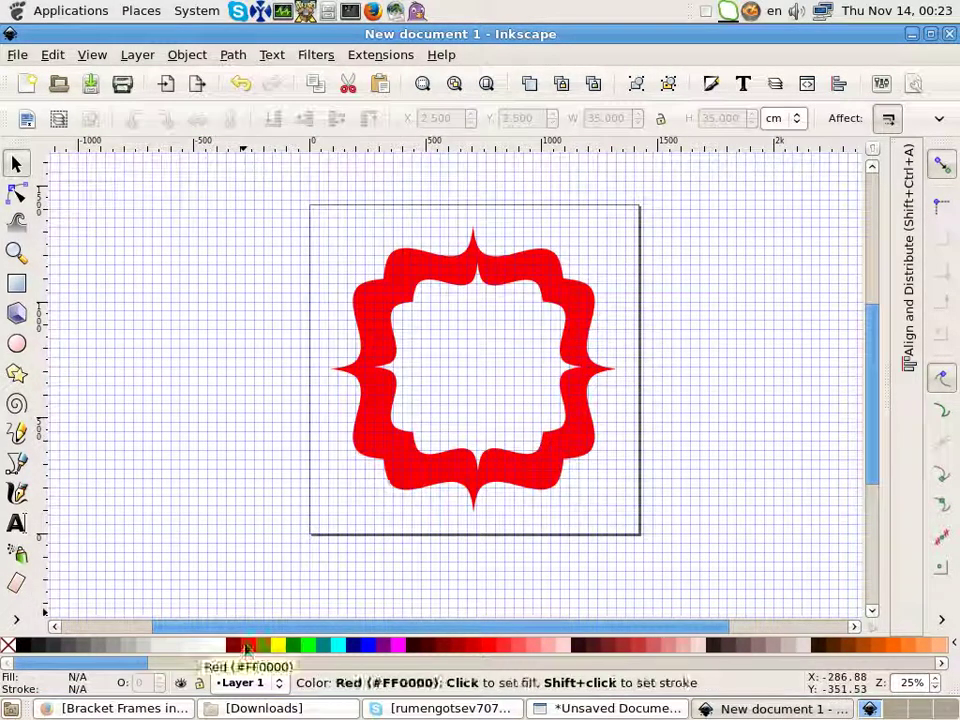
Step: Shrink the red frame to about 14.5 cm and place a duplicate toward the upper right
click(506, 490)
drag(621, 516, 539, 434)
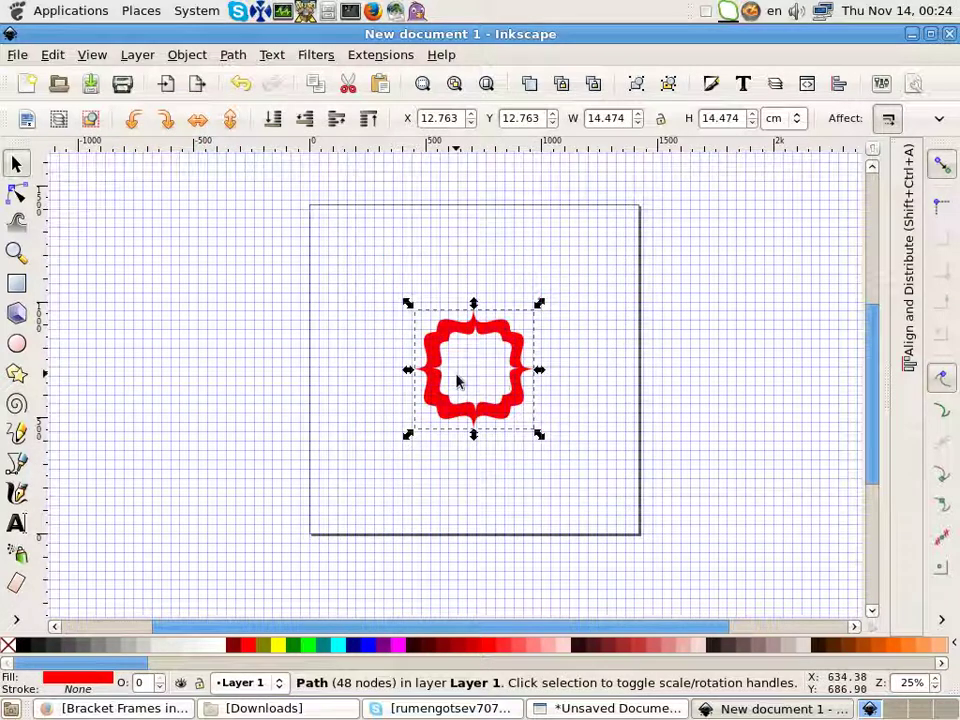
key(ctrl+d)
drag(463, 417, 565, 329)
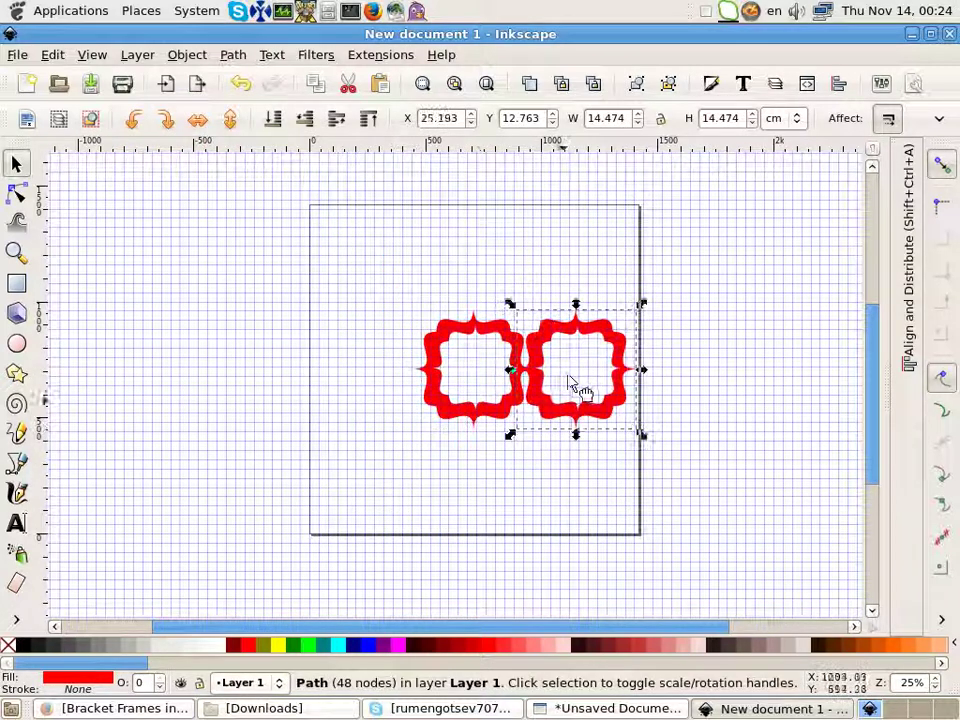
drag(455, 430, 435, 462)
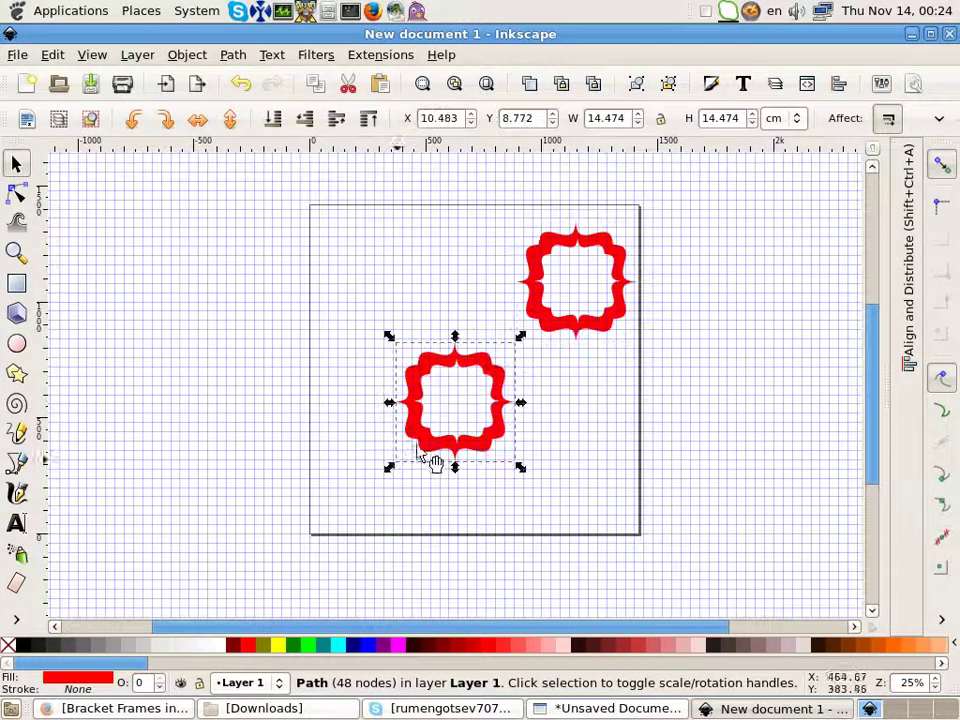
Step: Draw a navy rectangle over most of the page and send it behind the frames
click(14, 285)
drag(376, 209, 634, 515)
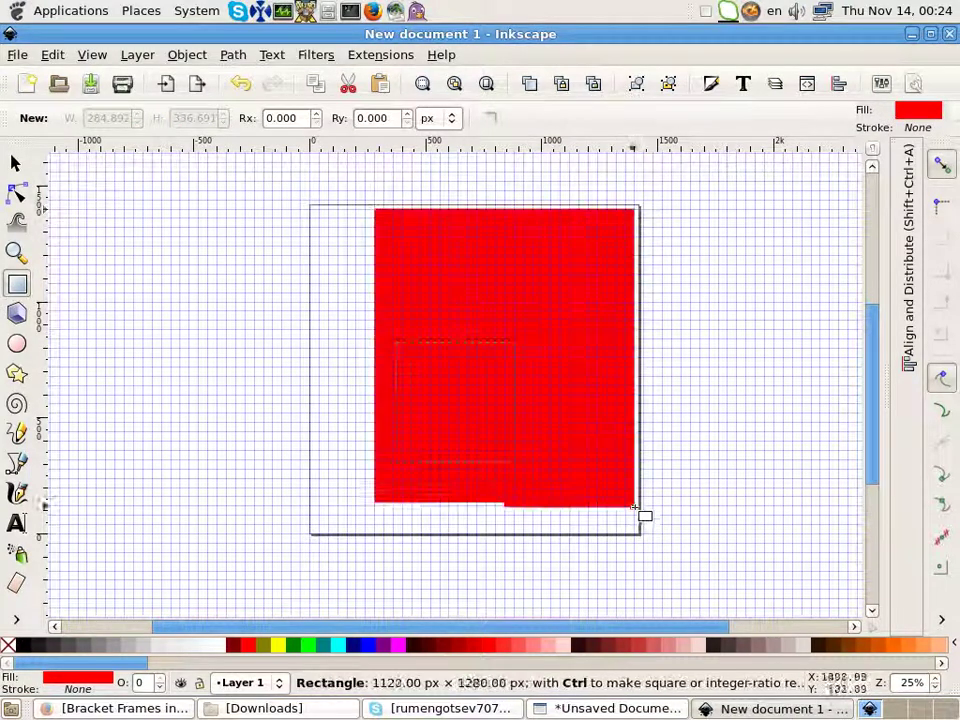
click(352, 645)
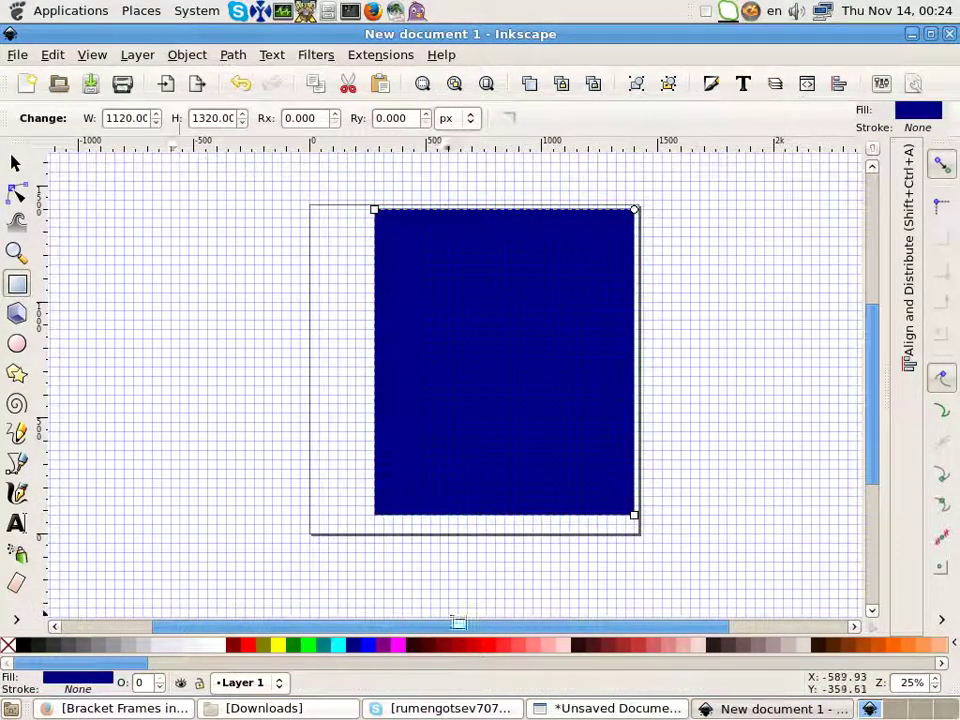
key(s)
key(End)
Step: Adjust the selection and pick the lower red frame
ctrl+scroll(463, 430, up, 2)
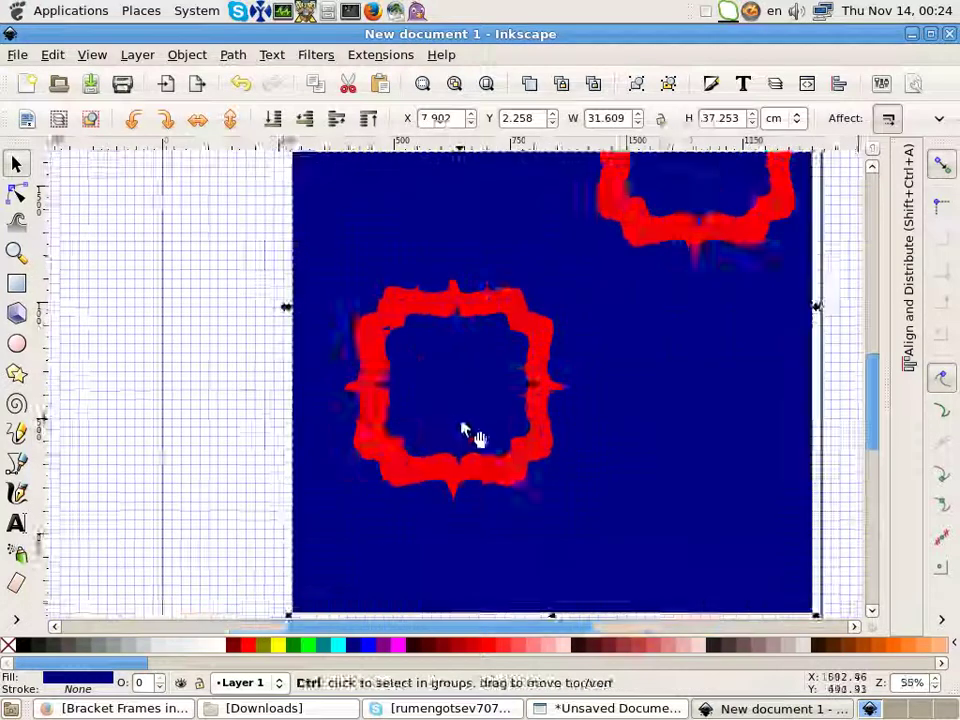
ctrl+scroll(463, 430, down, 2)
shift+click(611, 386)
shift+click(521, 527)
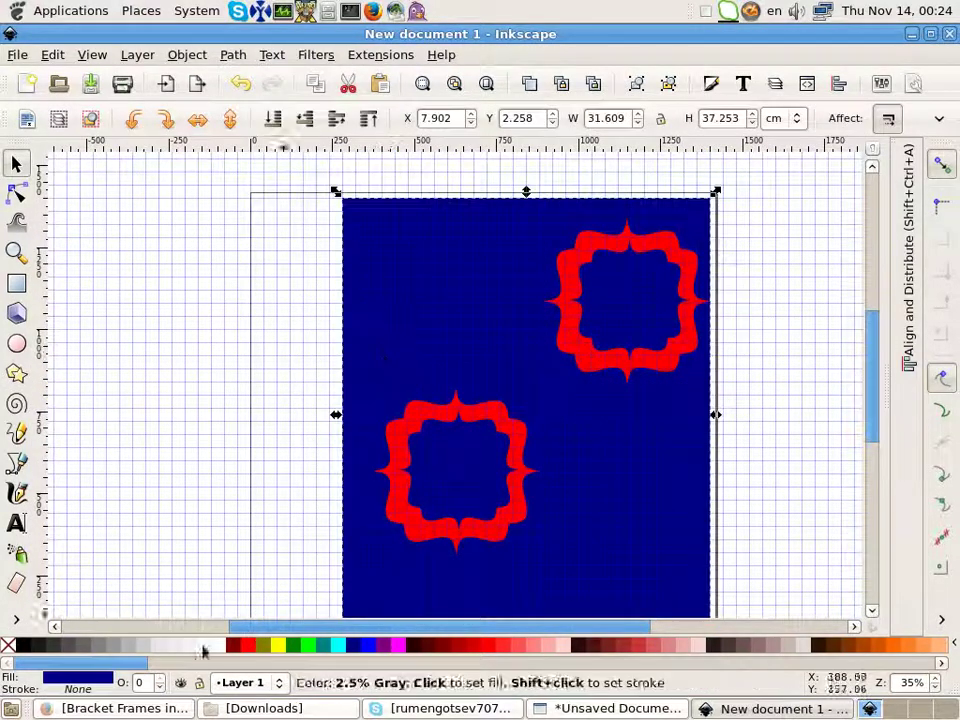
key(Delete)
click(441, 542)
ctrl+scroll(440, 465, up, 2)
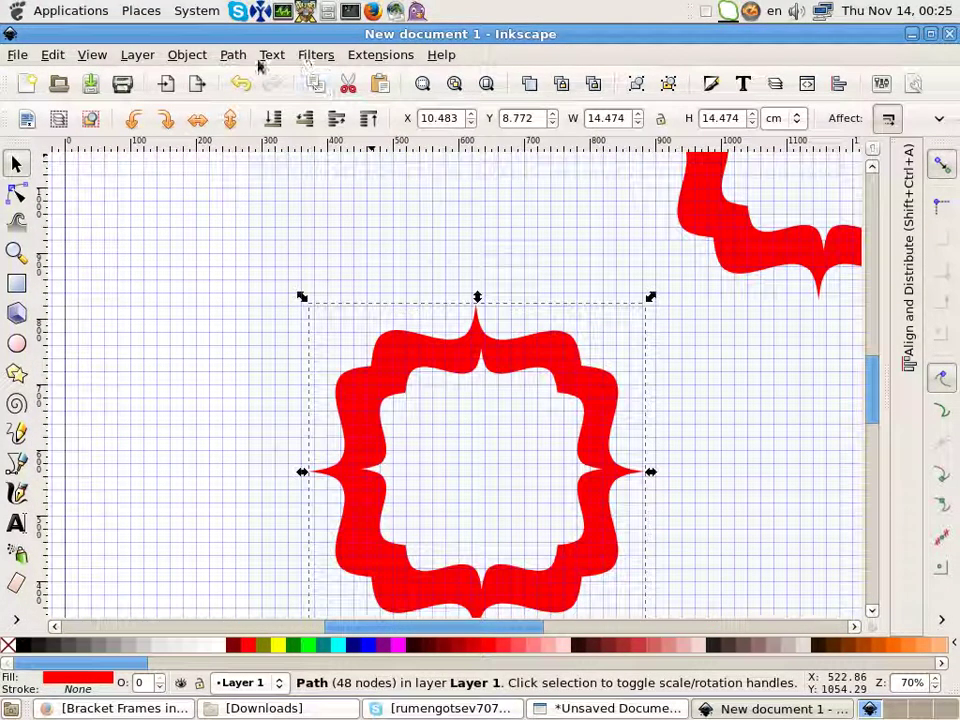
Step: Apply the Bloom bevel to the lower frame and Melted jelly bevel to the upper frame
click(315, 55)
mouse_move(335, 96)
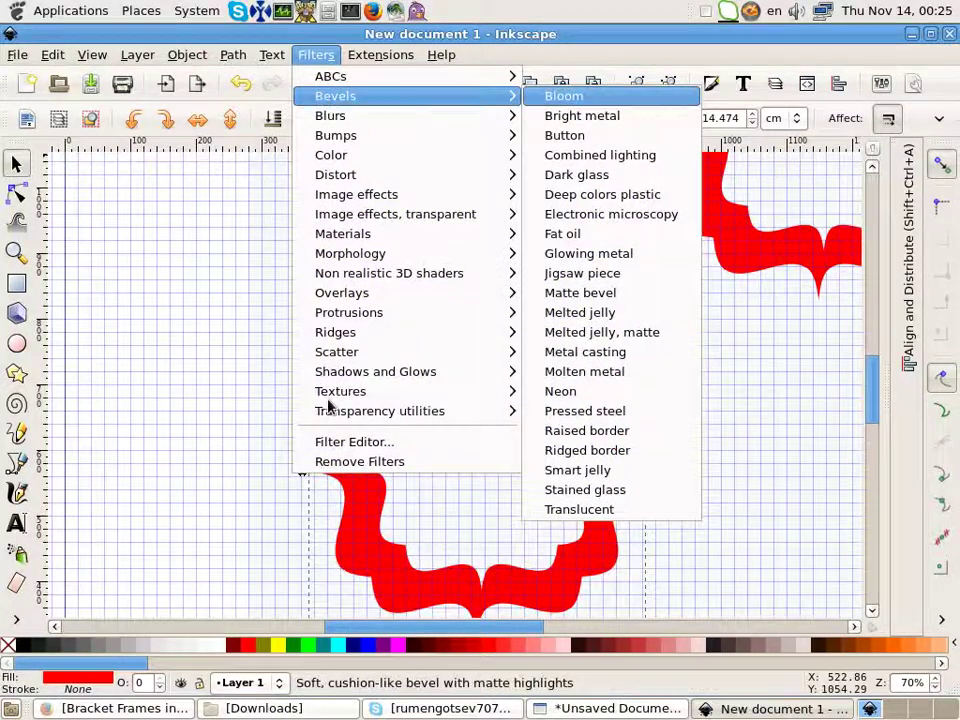
click(564, 96)
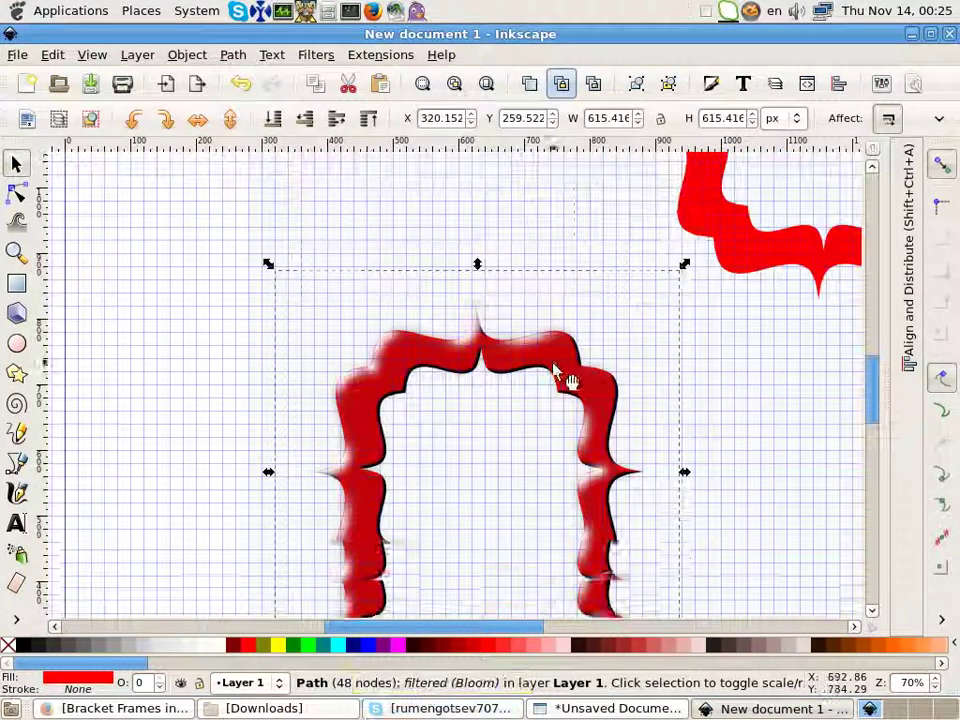
click(193, 268)
click(729, 257)
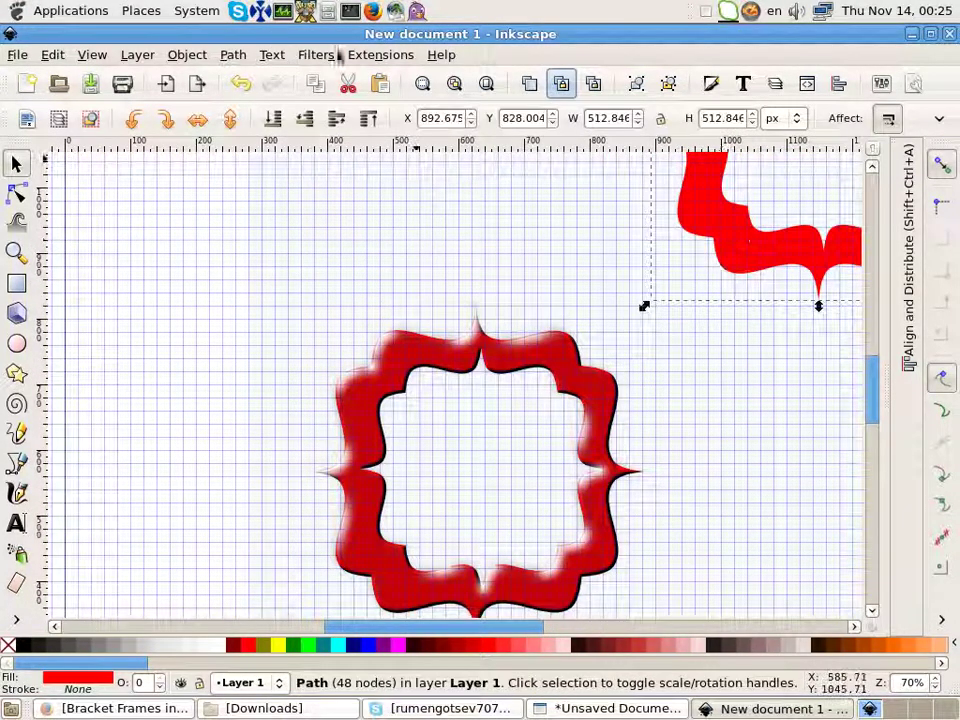
click(318, 55)
click(600, 94)
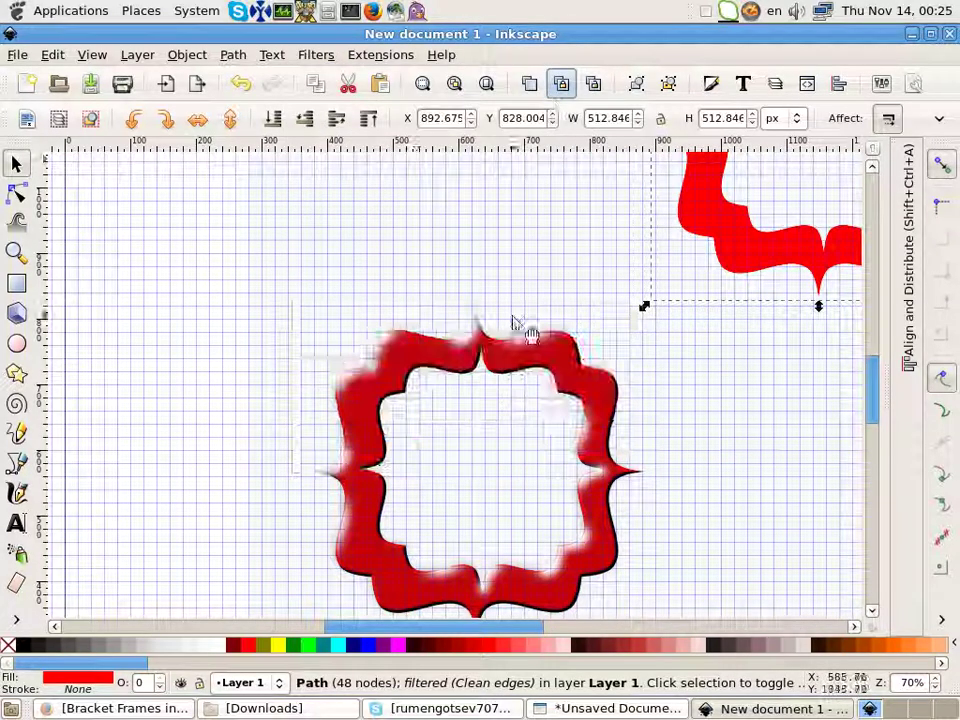
click(240, 83)
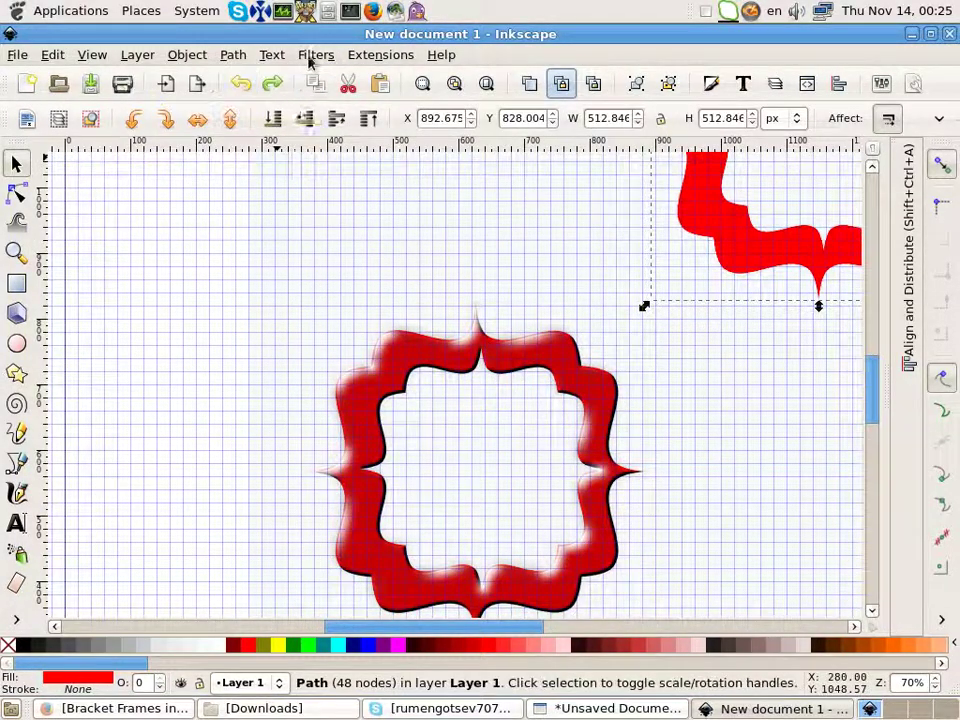
click(315, 55)
click(576, 317)
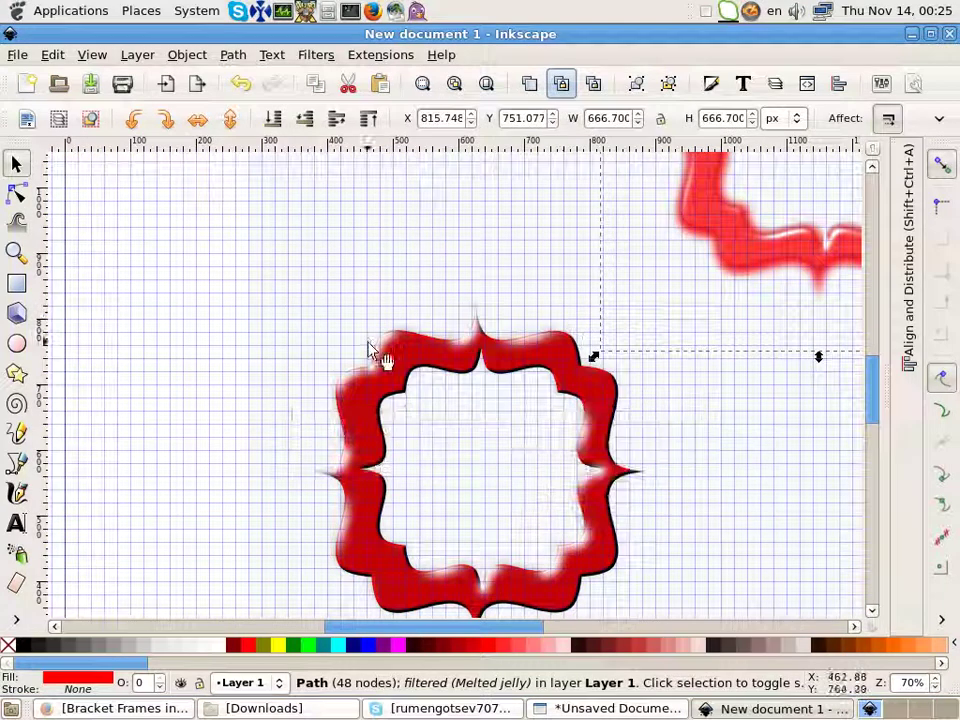
Step: Fill the large background rectangle with maroon
key(minus)
key(minus)
click(406, 606)
click(363, 645)
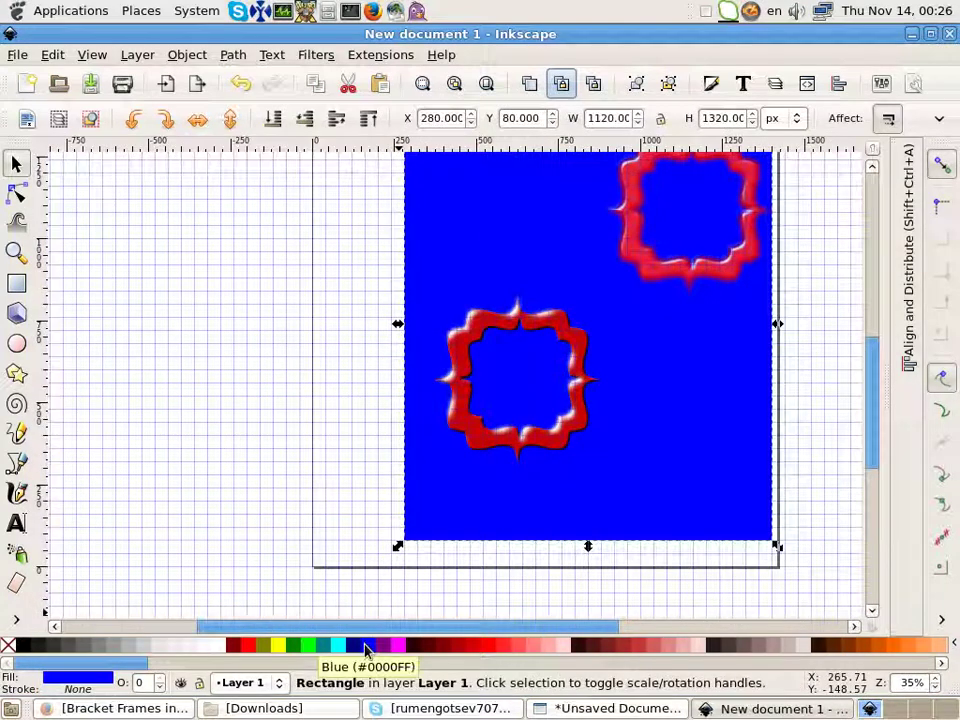
click(238, 645)
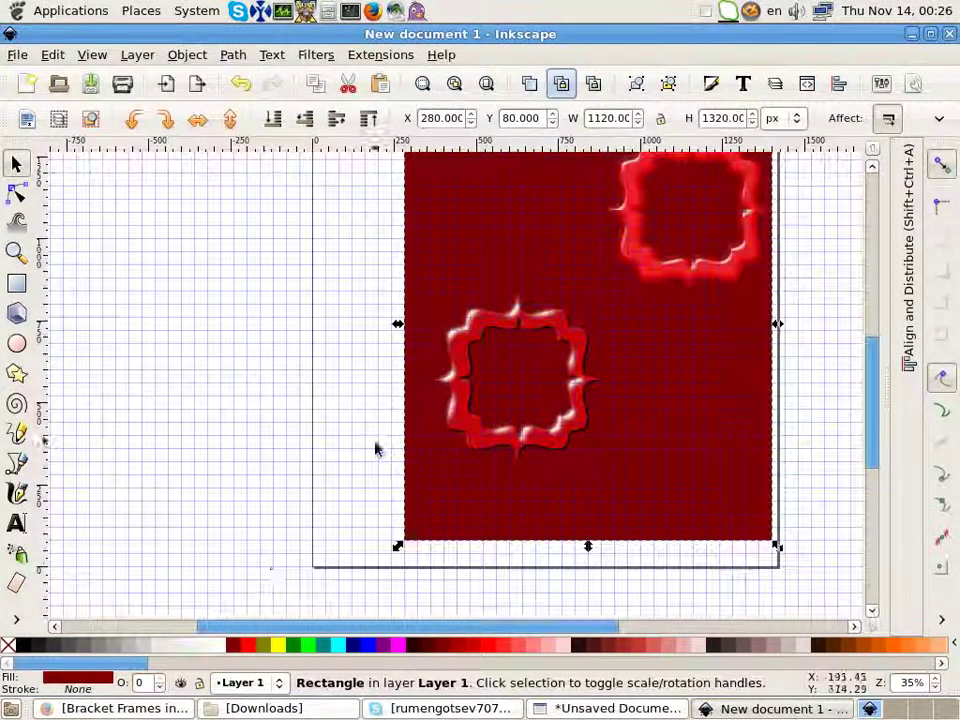
ctrl+scroll(663, 372, down, 1)
ctrl+scroll(420, 510, down, 2)
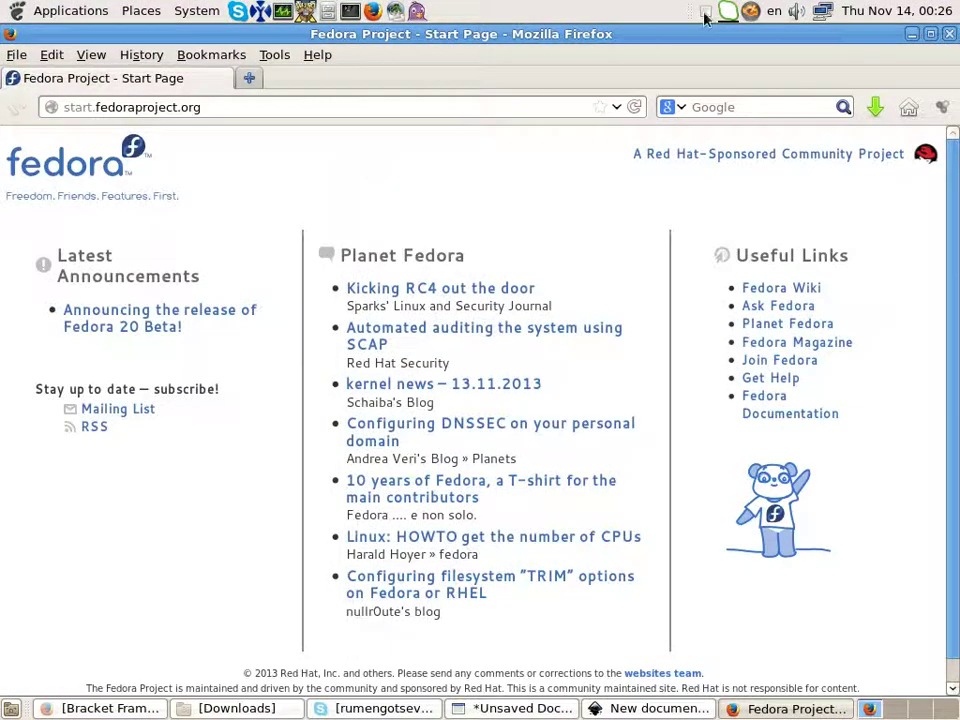
Step: Search for 'baby boy' and open the Maxmilián photo's free download page
text(b)
text(aby boy)
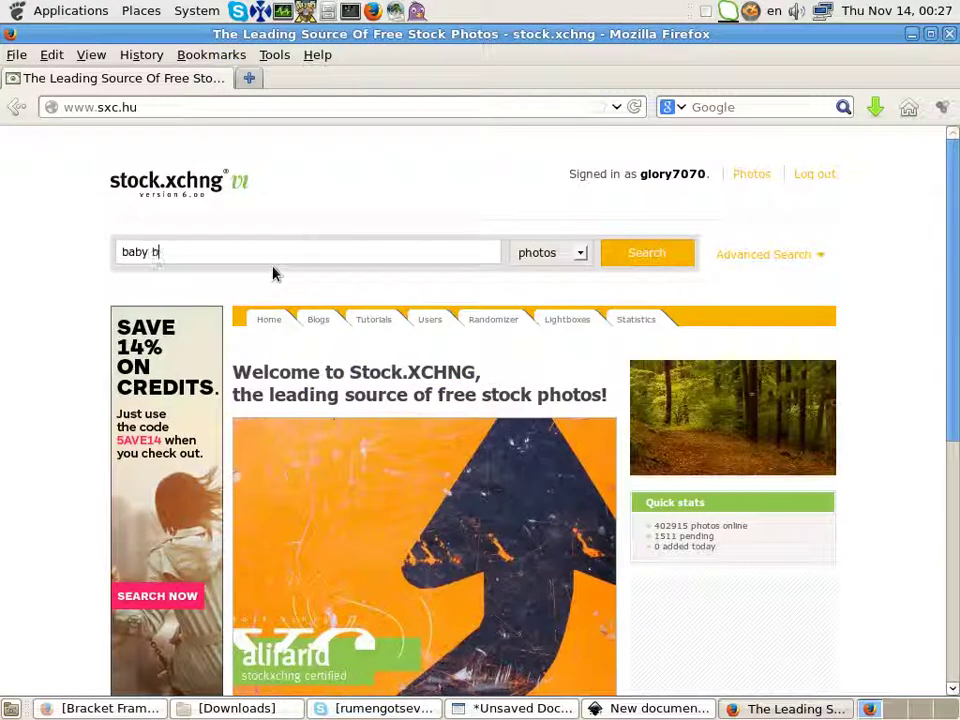
key(Return)
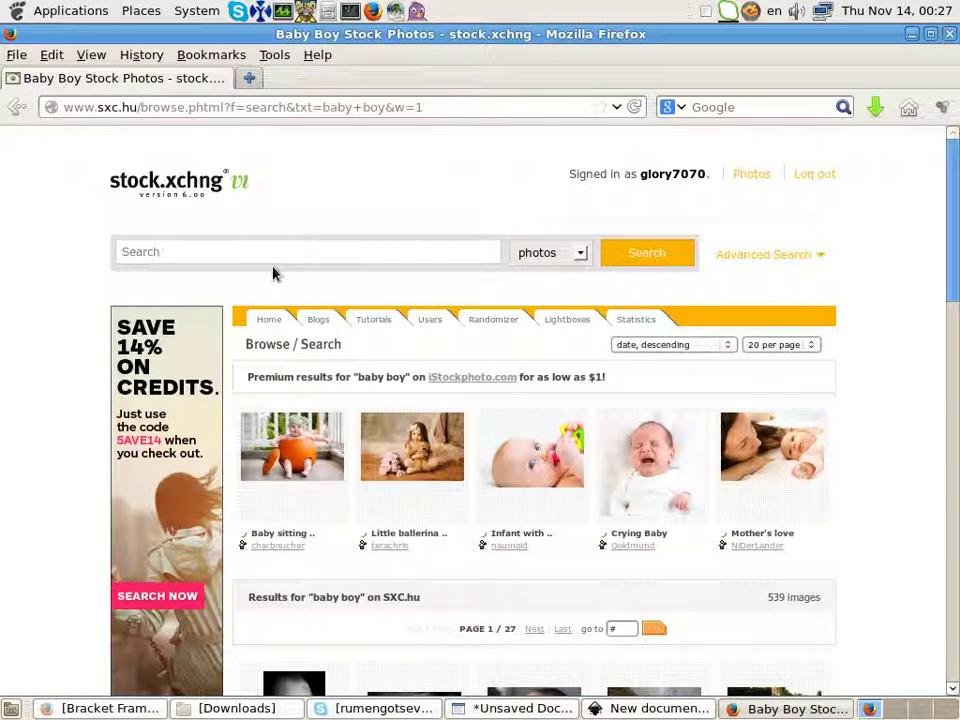
scroll(381, 487, down, 5)
scroll(381, 487, down, 3)
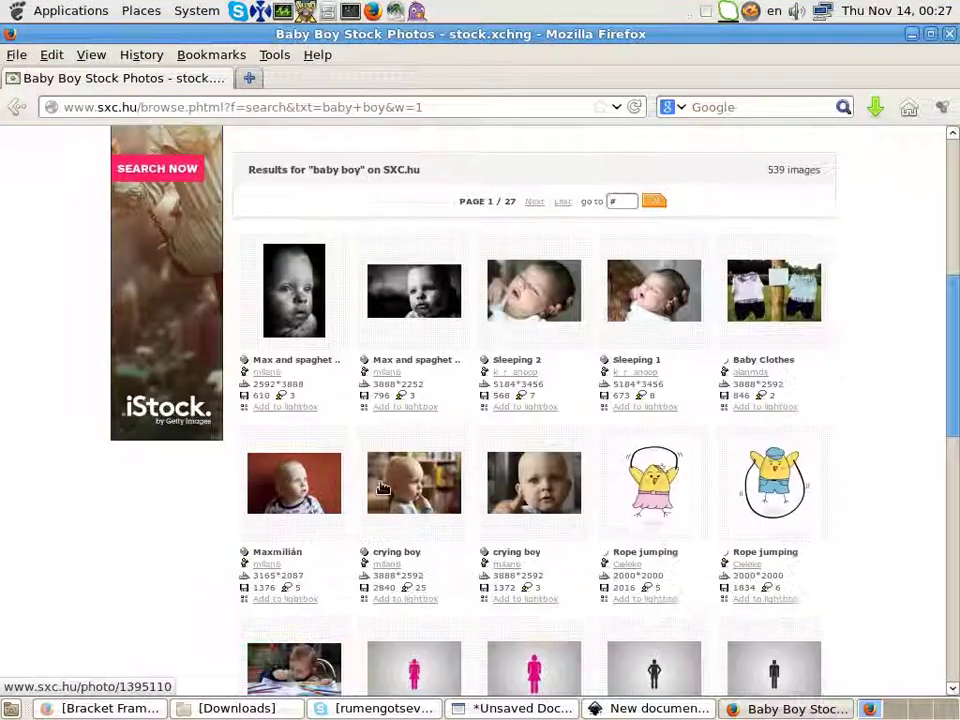
scroll(300, 338, down, 3)
click(300, 338)
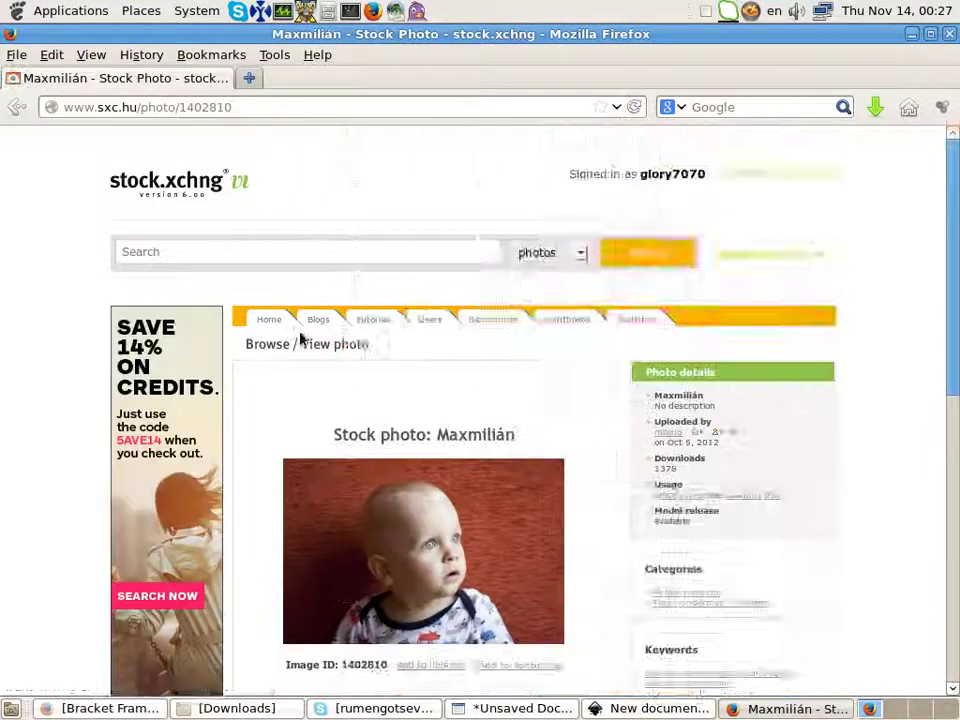
scroll(418, 493, down, 4)
scroll(555, 501, down, 3)
click(566, 469)
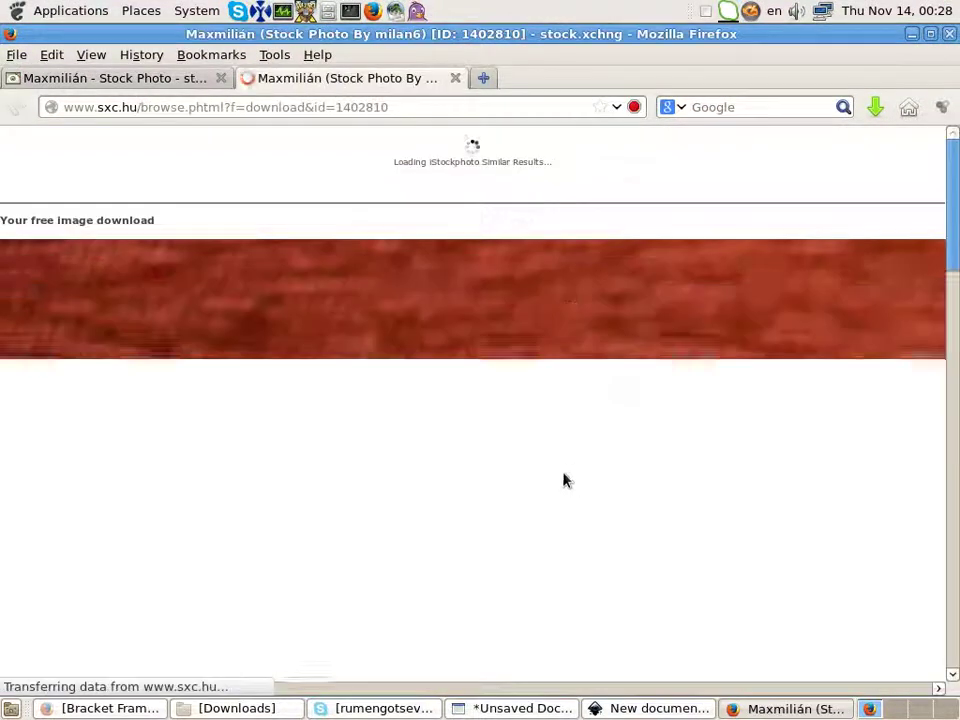
Step: Save the image as 1402810_34290711.jpg into Documents/my-art via Save Image As
scroll(563, 478, down, 3)
right_click(450, 437)
click(522, 537)
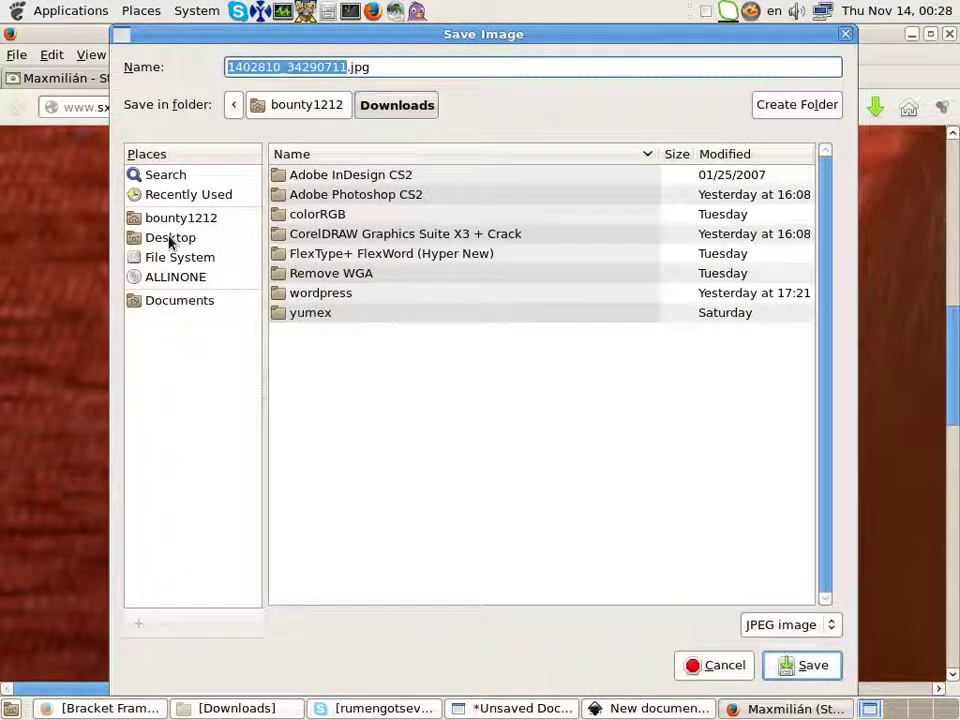
click(168, 302)
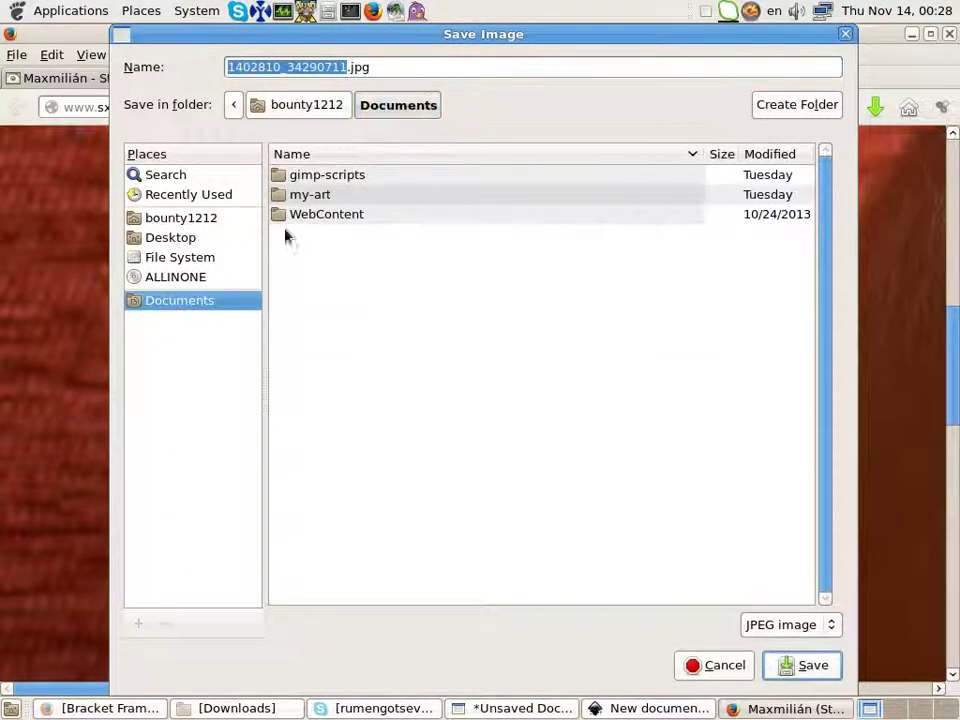
double_click(305, 194)
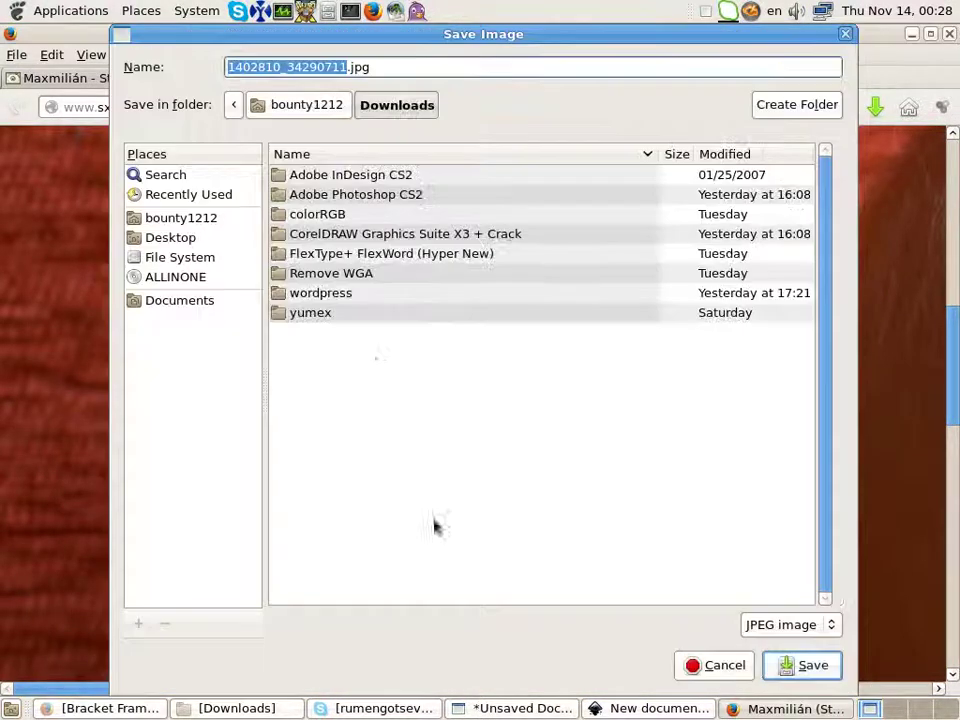
click(220, 303)
double_click(312, 195)
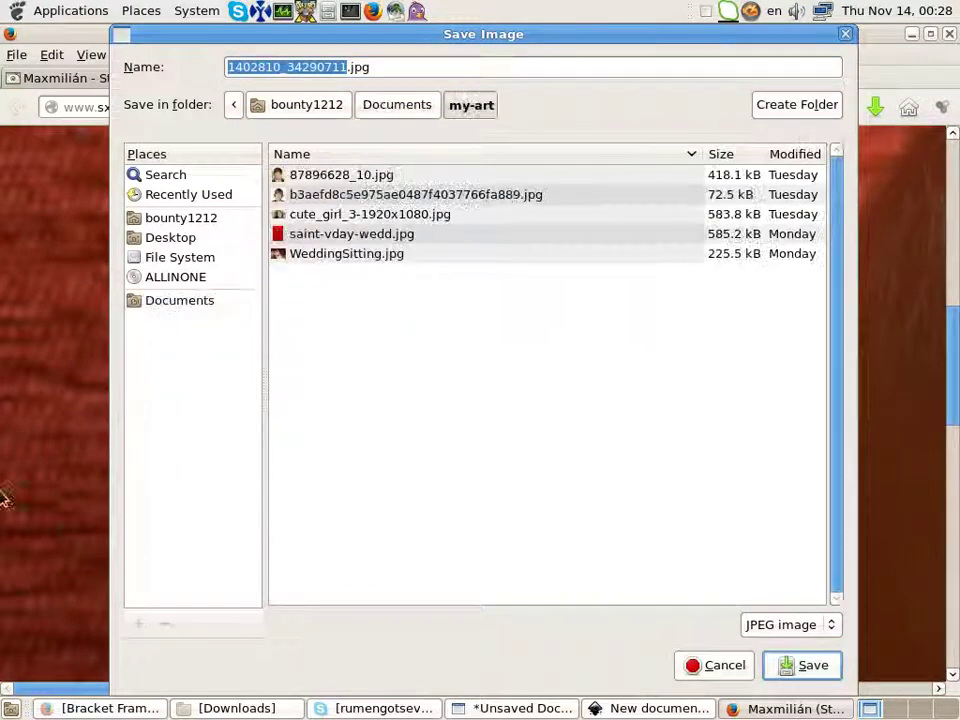
click(808, 666)
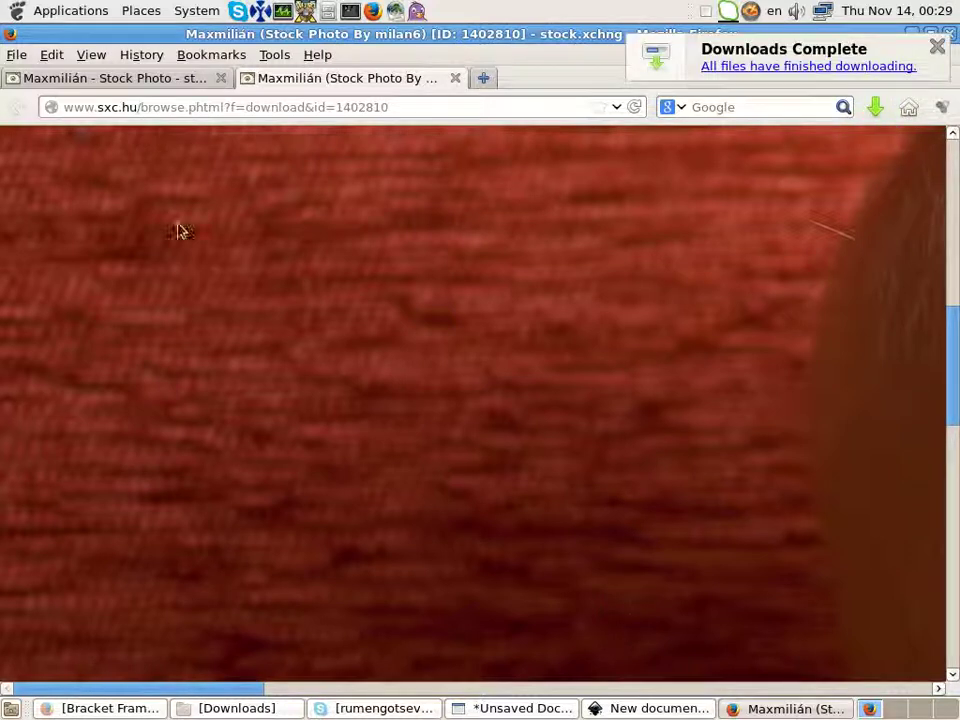
Step: Search for 'baby girl' and open the Flag stock photo's page
click(455, 78)
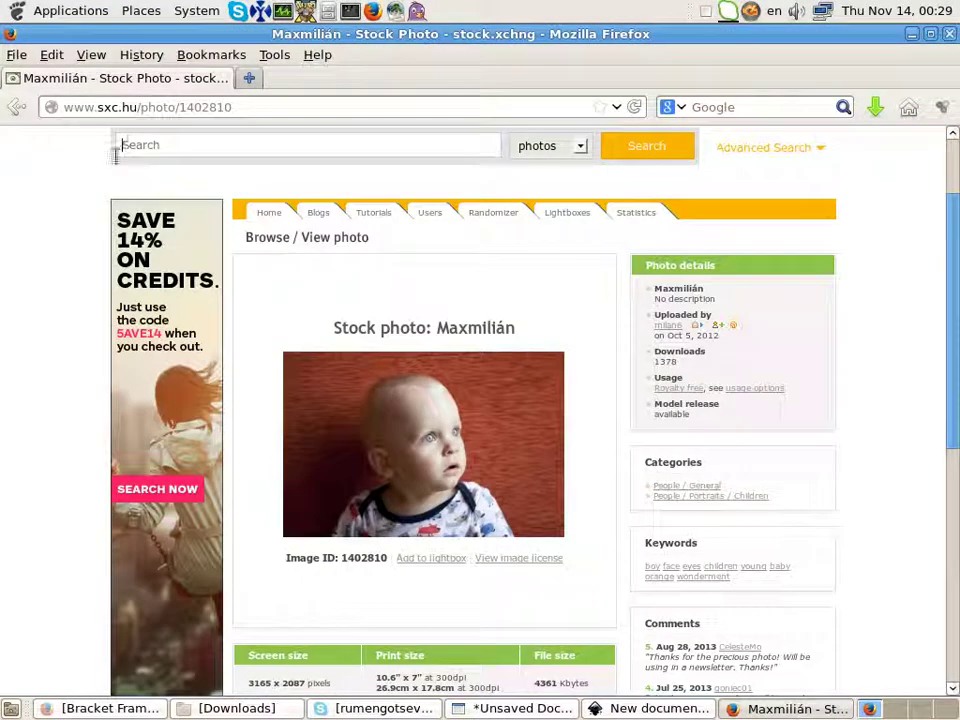
text(baby girl)
key(Return)
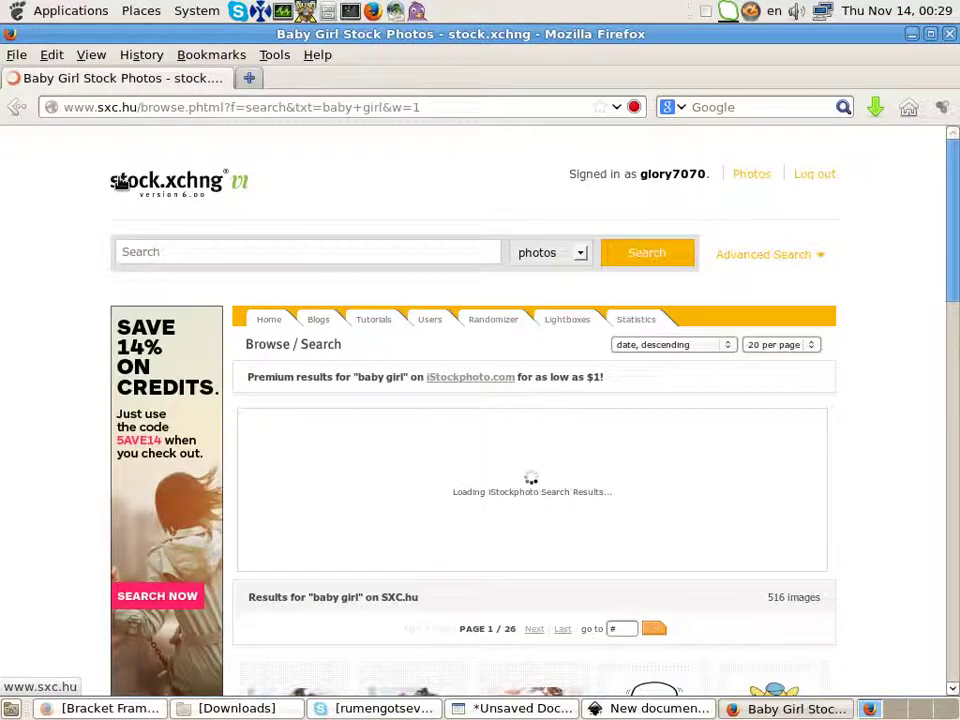
scroll(438, 393, down, 4)
scroll(438, 393, down, 7)
scroll(438, 393, down, 3)
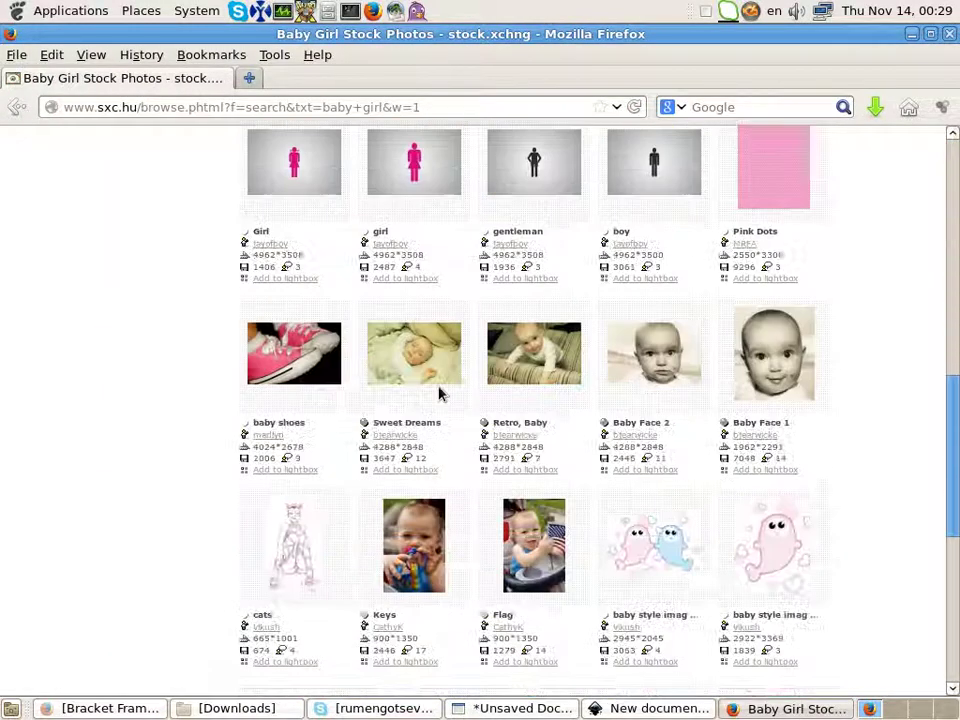
scroll(438, 393, down, 4)
mouse_move(533, 545)
scroll(533, 323, up, 4)
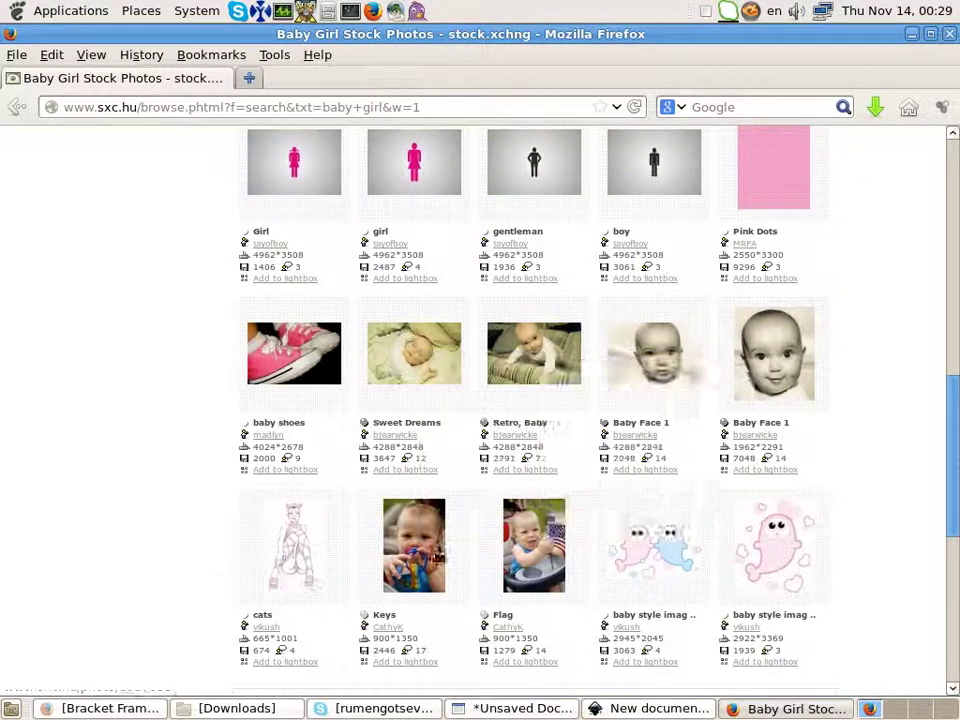
click(531, 557)
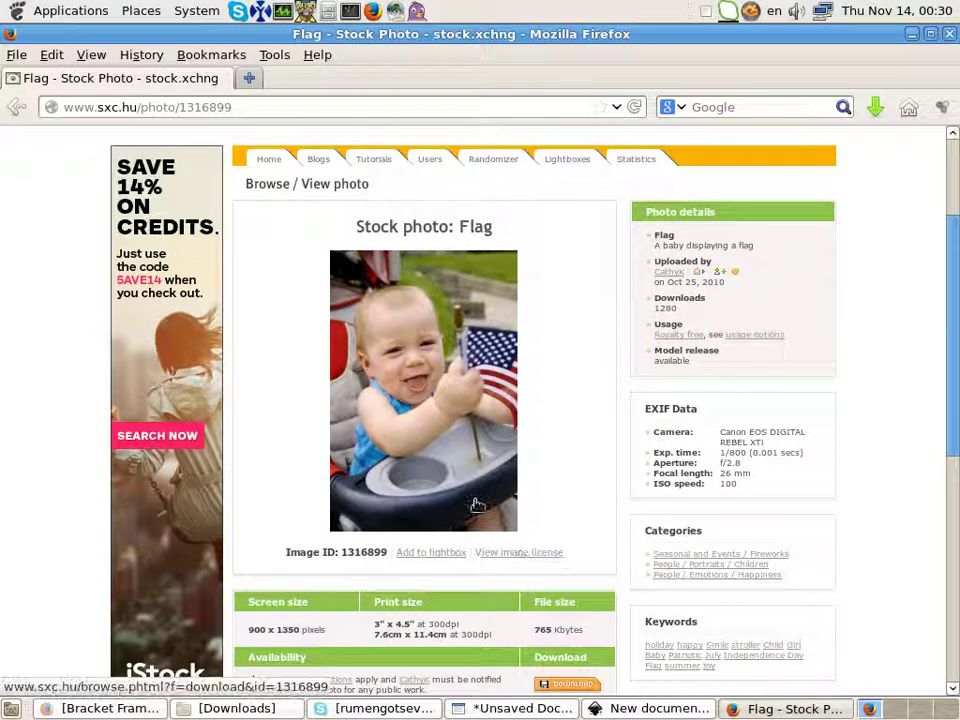
Step: Save the full-size Flag photo into my-art and return to Inkscape
scroll(477, 505, down, 4)
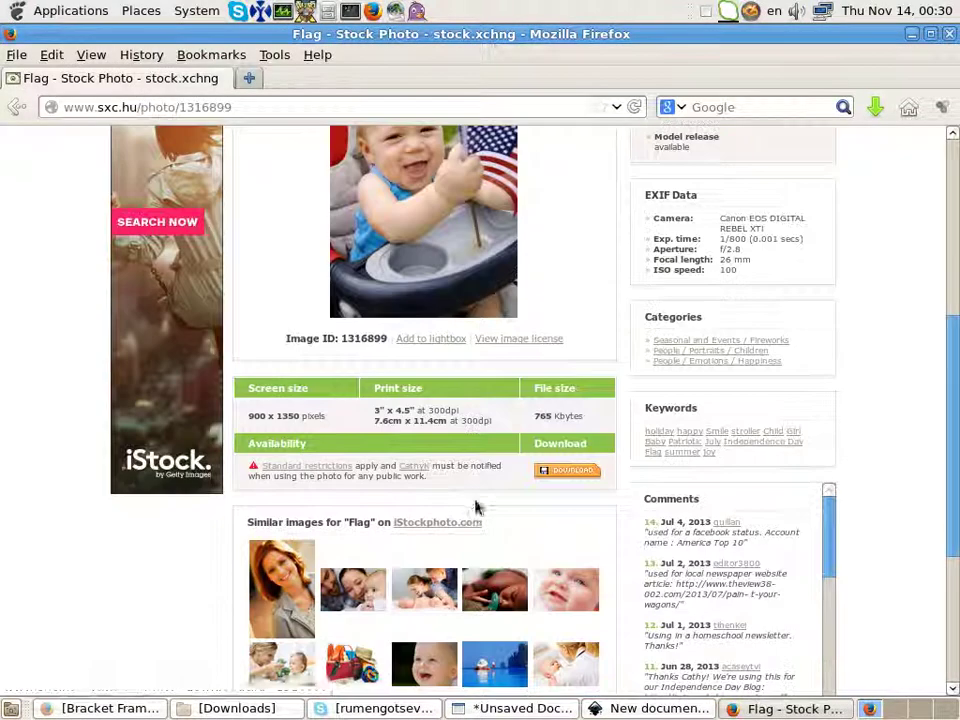
click(567, 476)
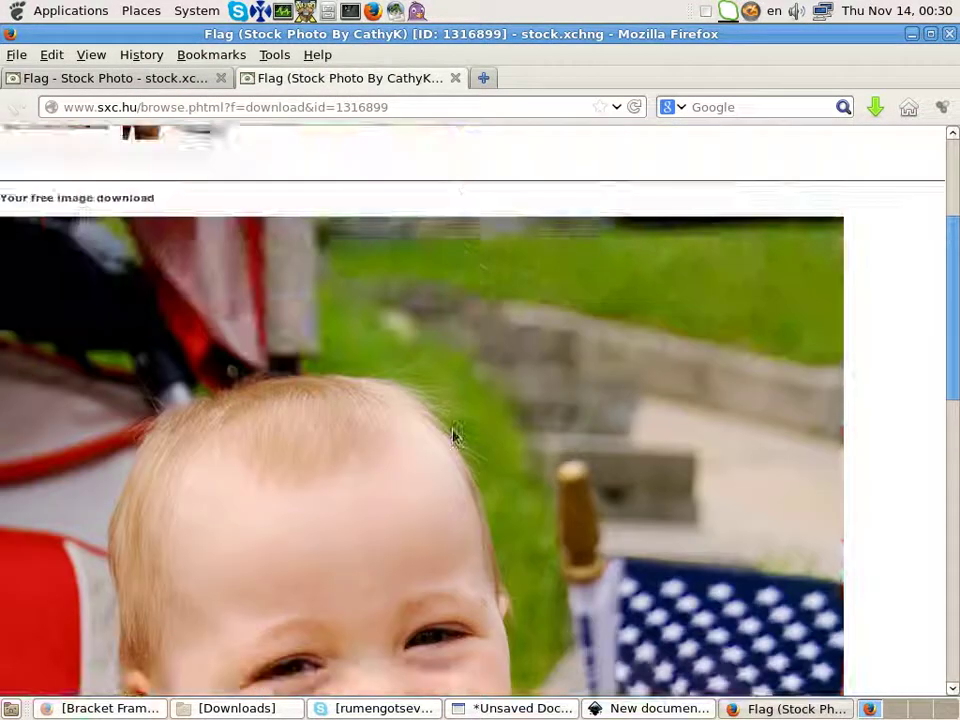
right_click(359, 361)
click(417, 444)
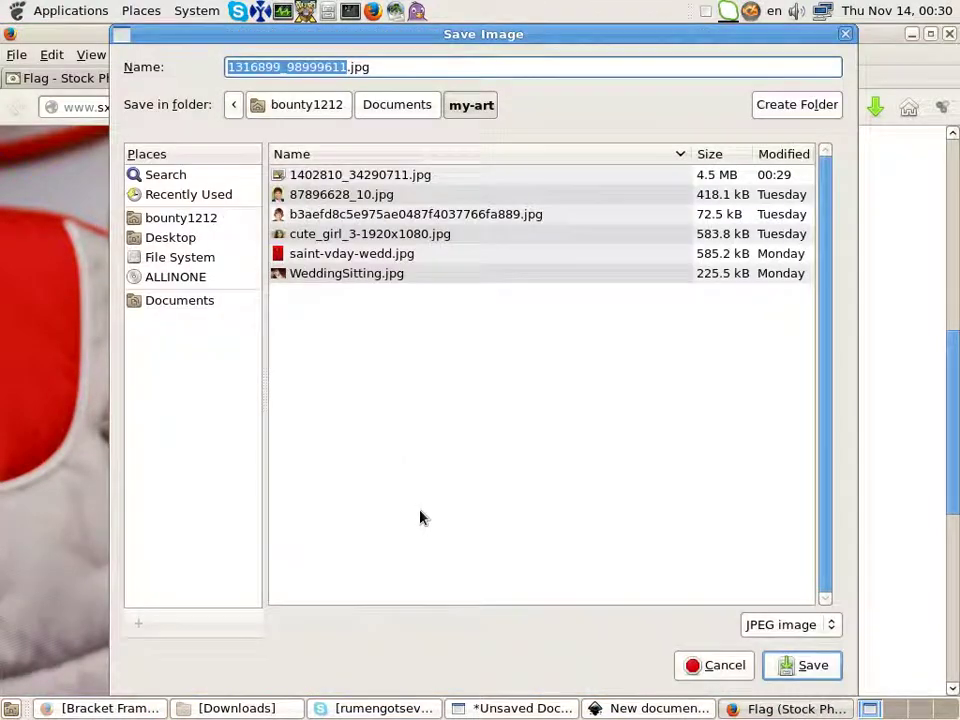
click(805, 665)
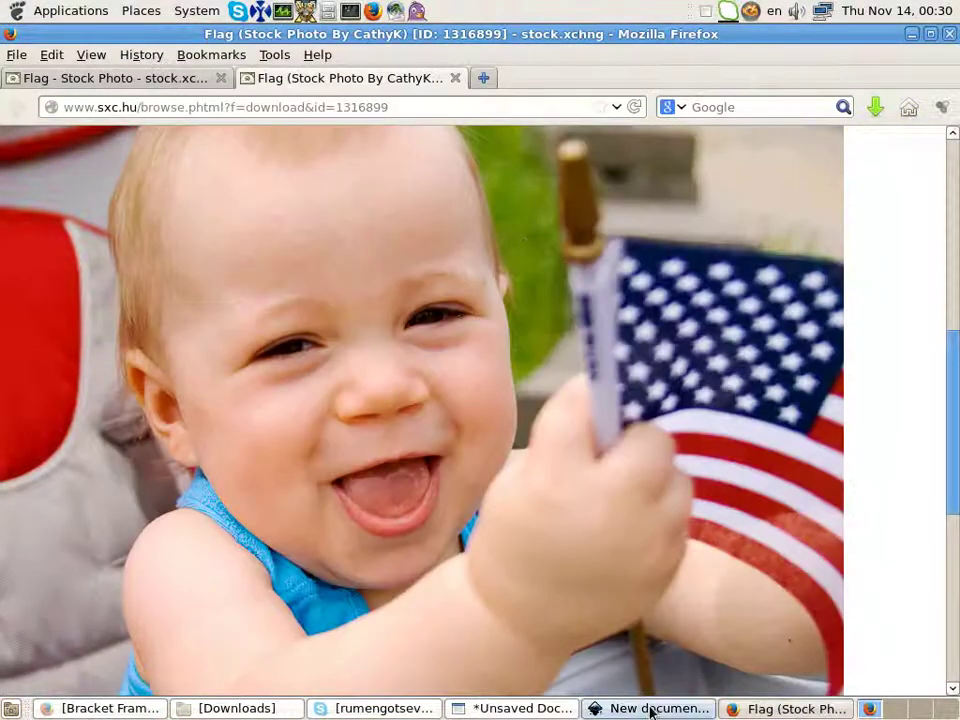
click(652, 708)
scroll(553, 480, up, 2)
Step: Draw a closed hill outline below the page and drag its nodes into a flatter hill
scroll(370, 494, down, 2)
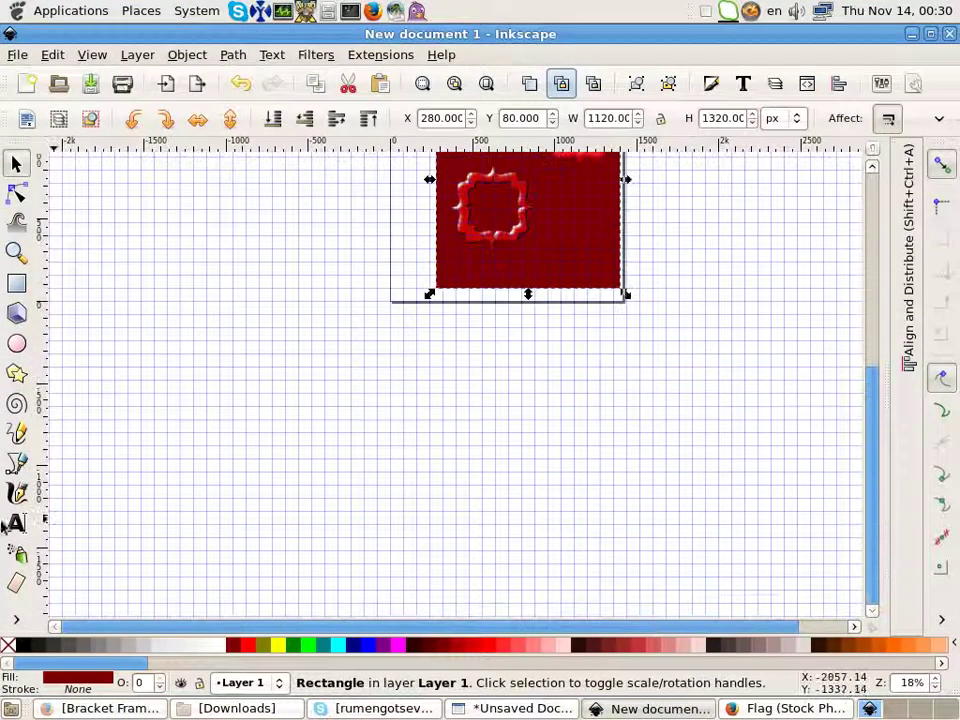
key(b)
click(285, 524)
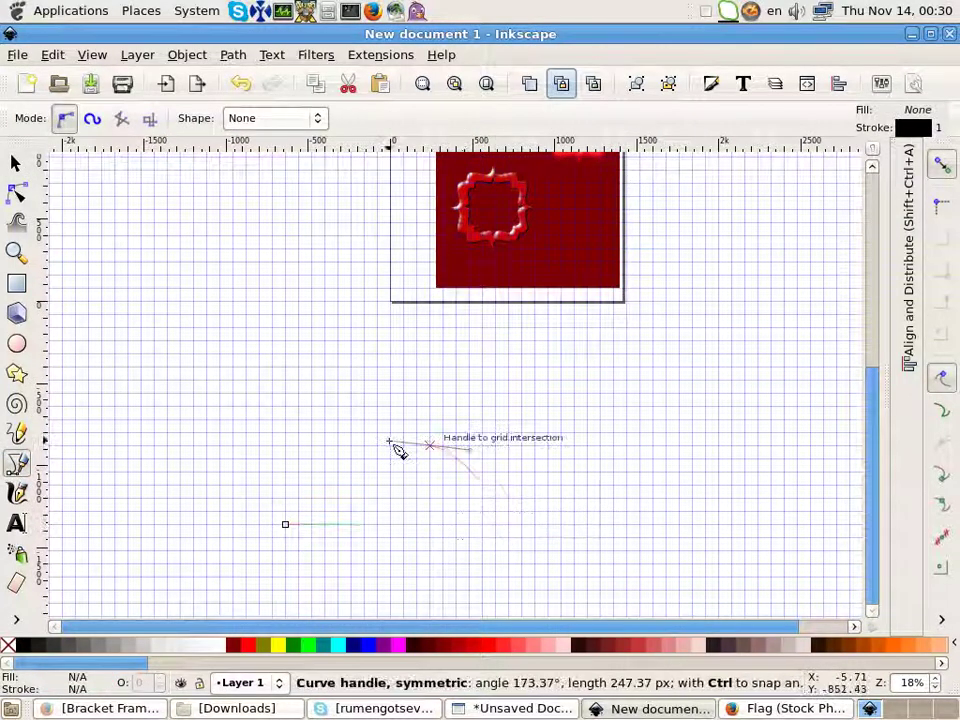
click(285, 524)
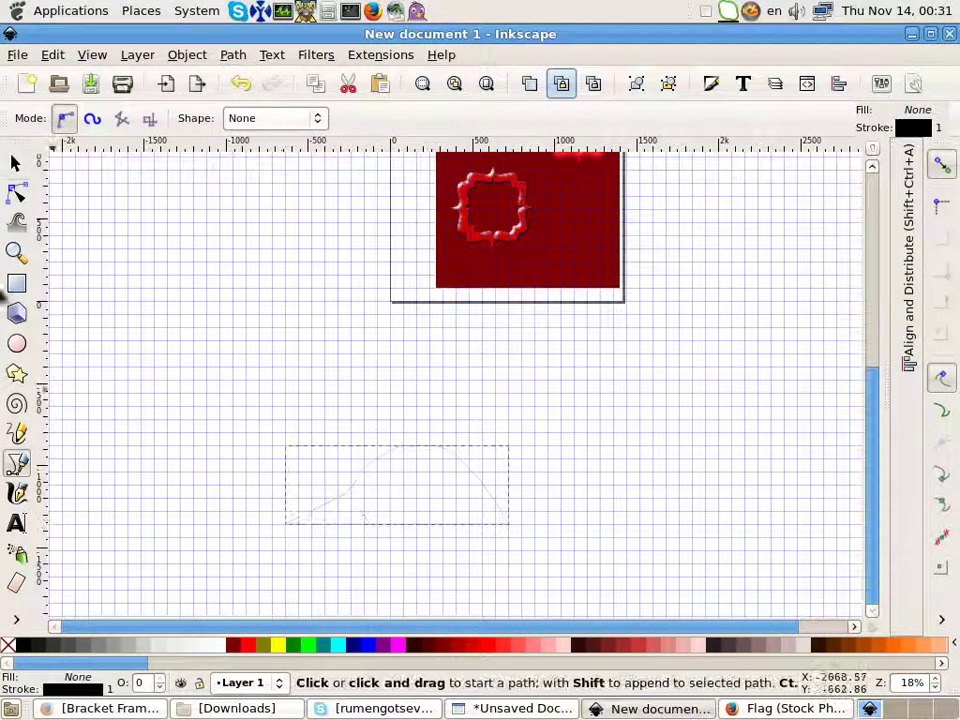
click(16, 192)
scroll(370, 500, up, 2)
drag(381, 418, 395, 481)
drag(487, 392, 513, 493)
Step: Fill the hill dark green and remove its outline
key(s)
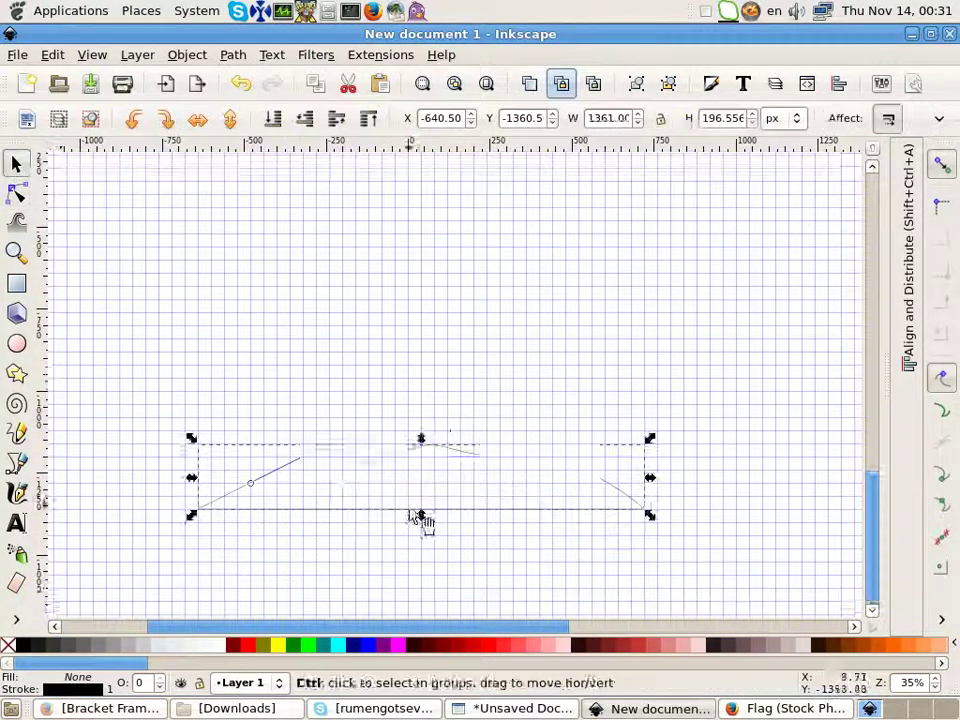
scroll(420, 510, down, 1)
scroll(445, 507, down, 1)
click(293, 645)
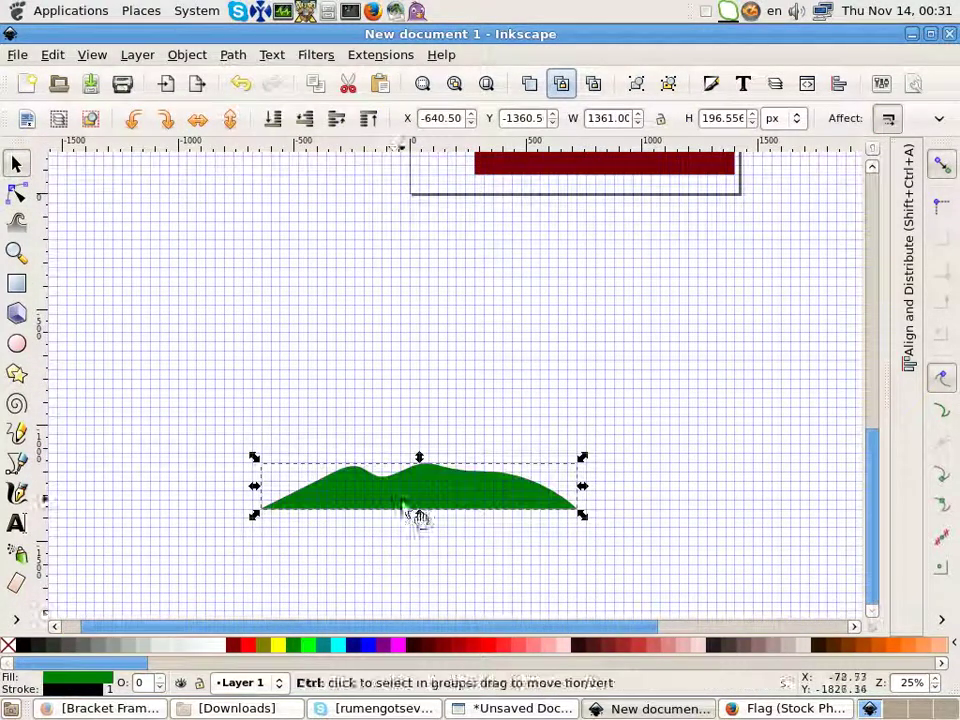
scroll(352, 550, up, 3)
right_click(80, 689)
click(146, 680)
scroll(356, 525, down, 2)
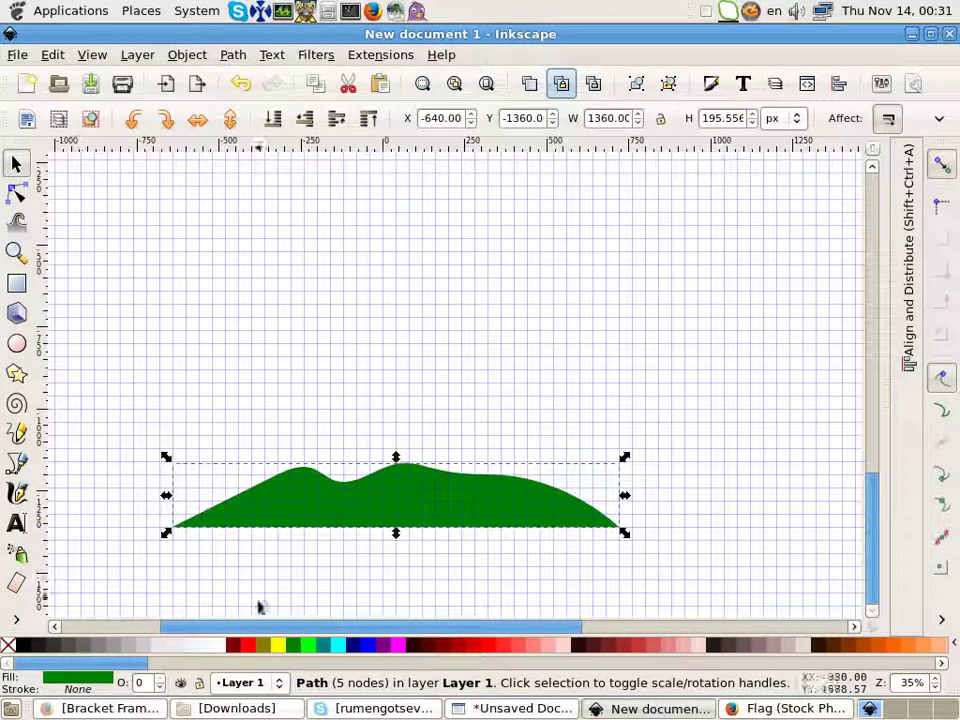
Step: Add a smaller bright green copy of the hill, stretched to 867.896 px wide
key(ctrl+d)
drag(624, 456, 483, 480)
click(308, 645)
scroll(325, 515, up, 1)
scroll(325, 515, up, 2)
drag(274, 480, 122, 480)
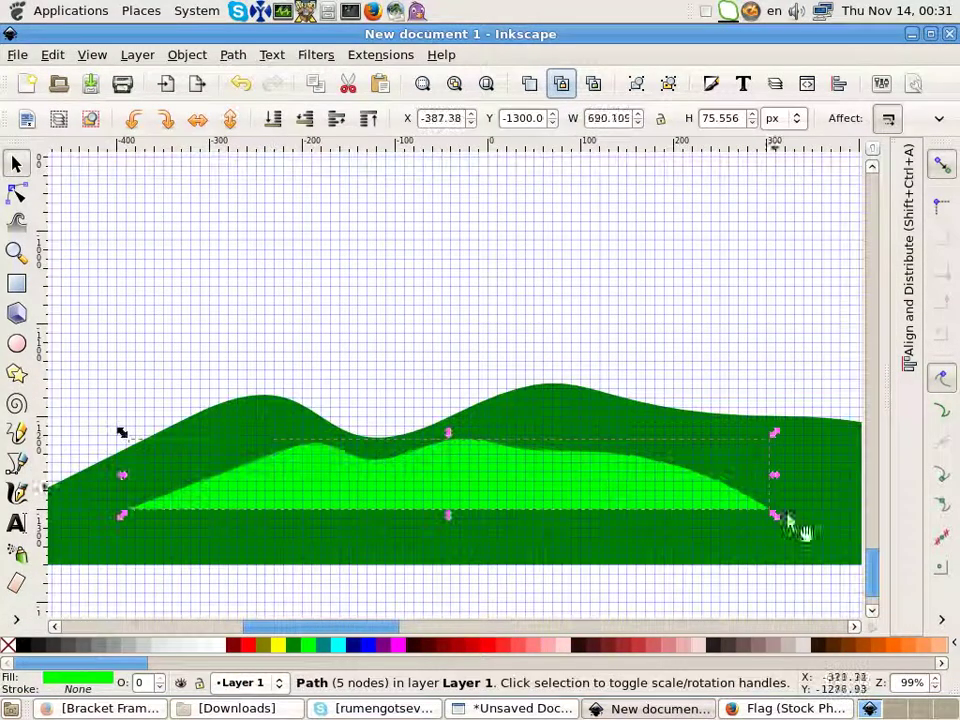
drag(774, 472, 885, 480)
scroll(383, 515, down, 2)
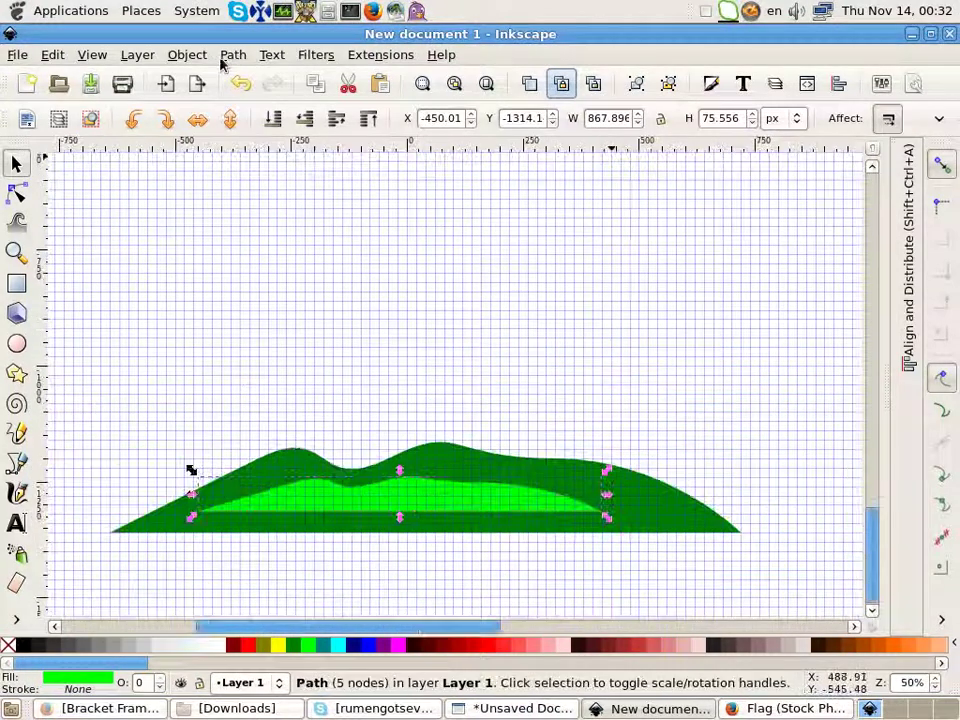
click(187, 55)
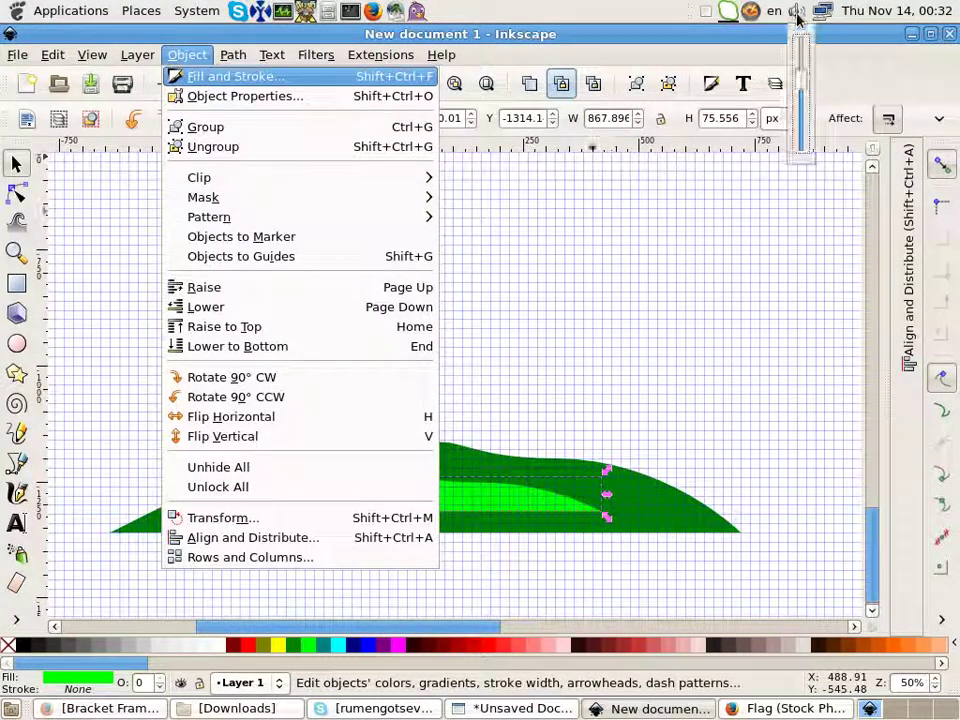
Step: Blur the hill edges and fine-tune the dark hill's green shade in Fill and Stroke
click(197, 78)
mouse_move(587, 499)
mouse_down()
mouse_move(617, 503)
mouse_move(578, 500)
mouse_up()
drag(709, 361, 677, 362)
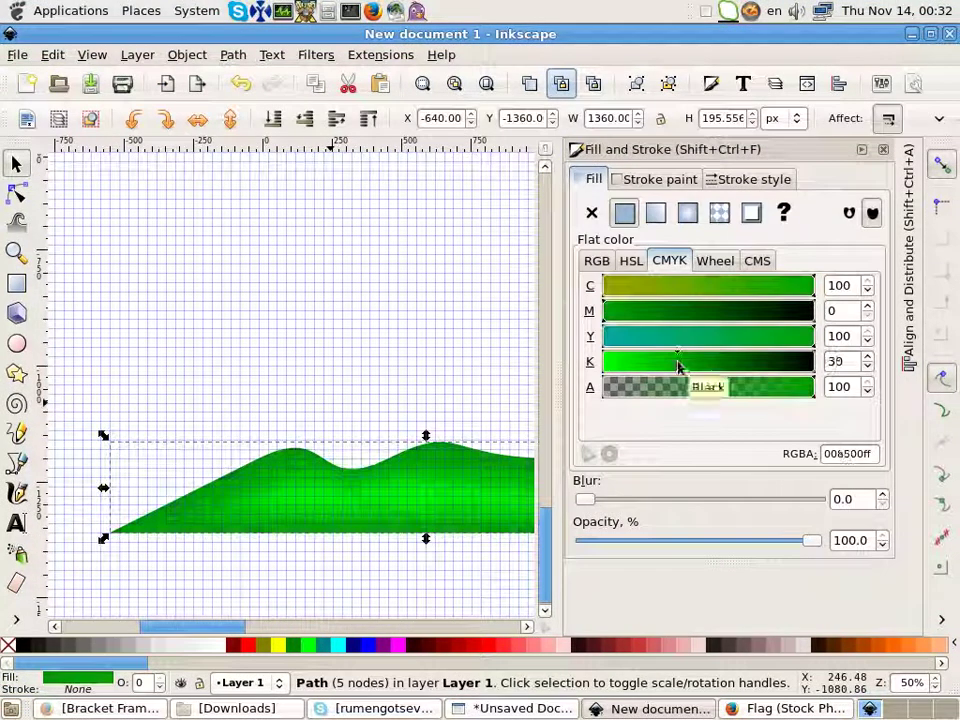
drag(207, 626, 245, 635)
scroll(446, 535, down, 1)
click(435, 553)
Step: Narrow the dark hill, then group both hill shapes together
click(460, 520)
drag(497, 505, 480, 510)
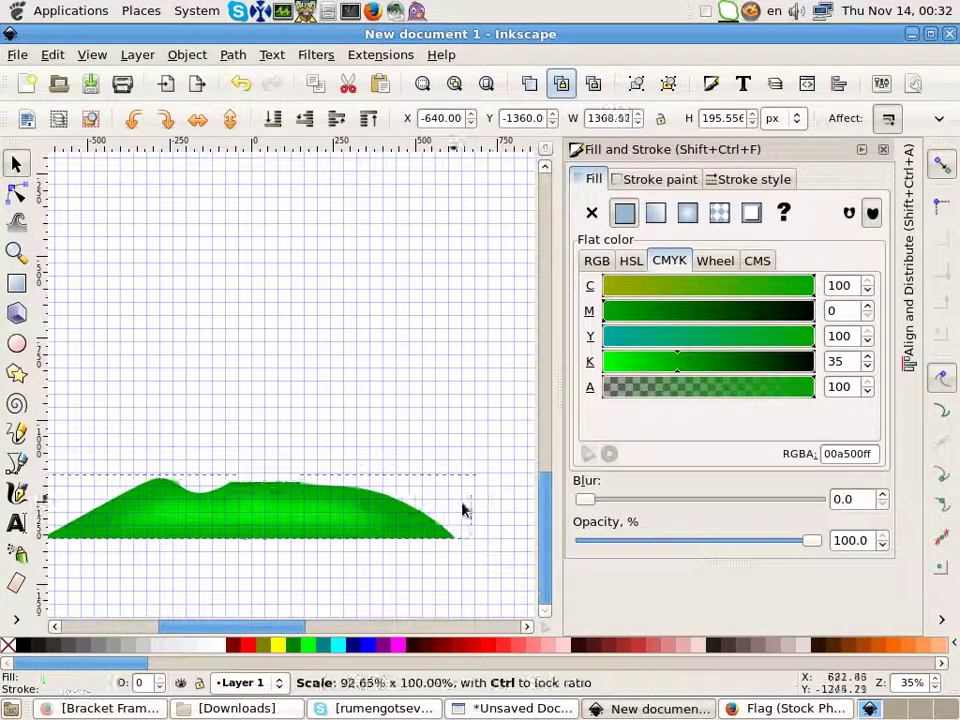
scroll(312, 556, down, 2)
scroll(312, 556, down, 1)
drag(161, 416, 461, 557)
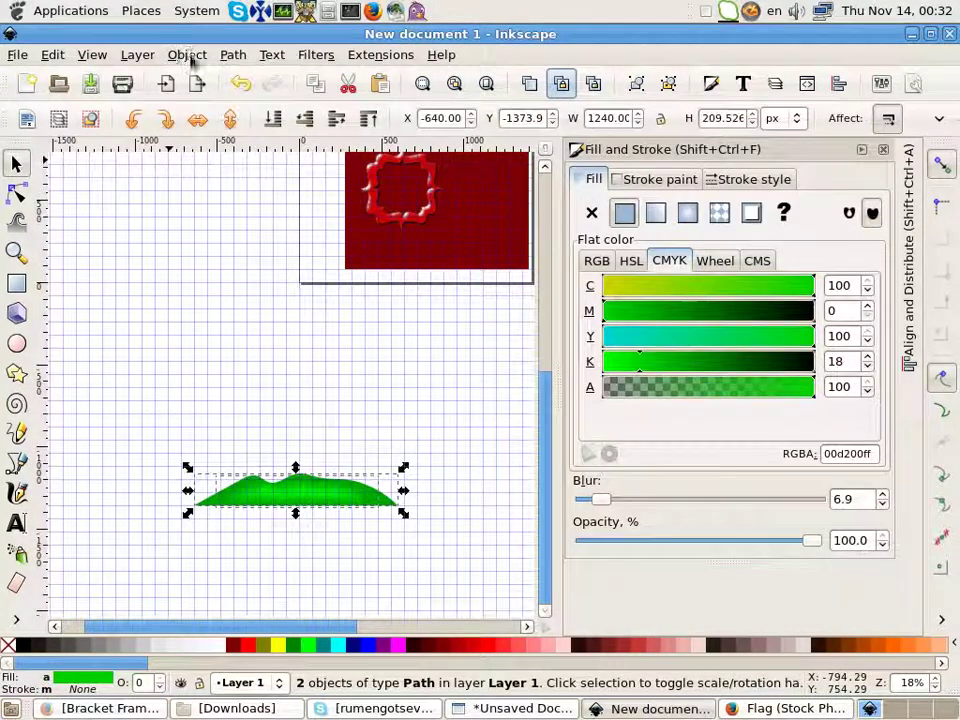
key(ctrl+g)
Step: Duplicate the hill group and move the copy left to extend the hill range
click(52, 54)
click(60, 307)
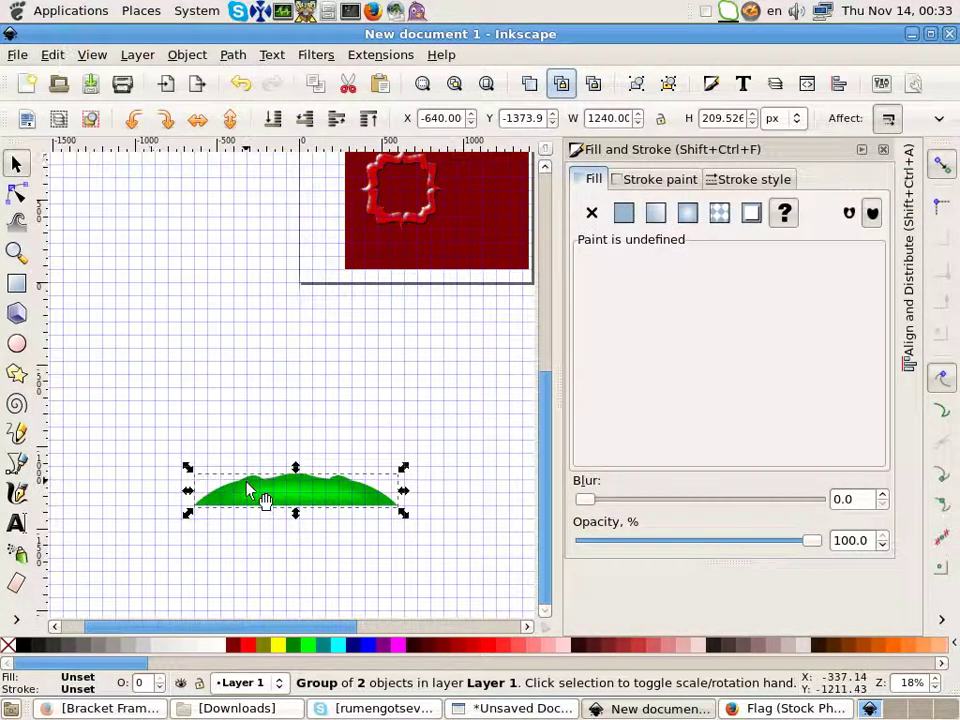
scroll(278, 498, up, 2)
click(141, 495)
mouse_move(290, 480)
mouse_down()
mouse_move(208, 460)
mouse_move(184, 465)
mouse_up()
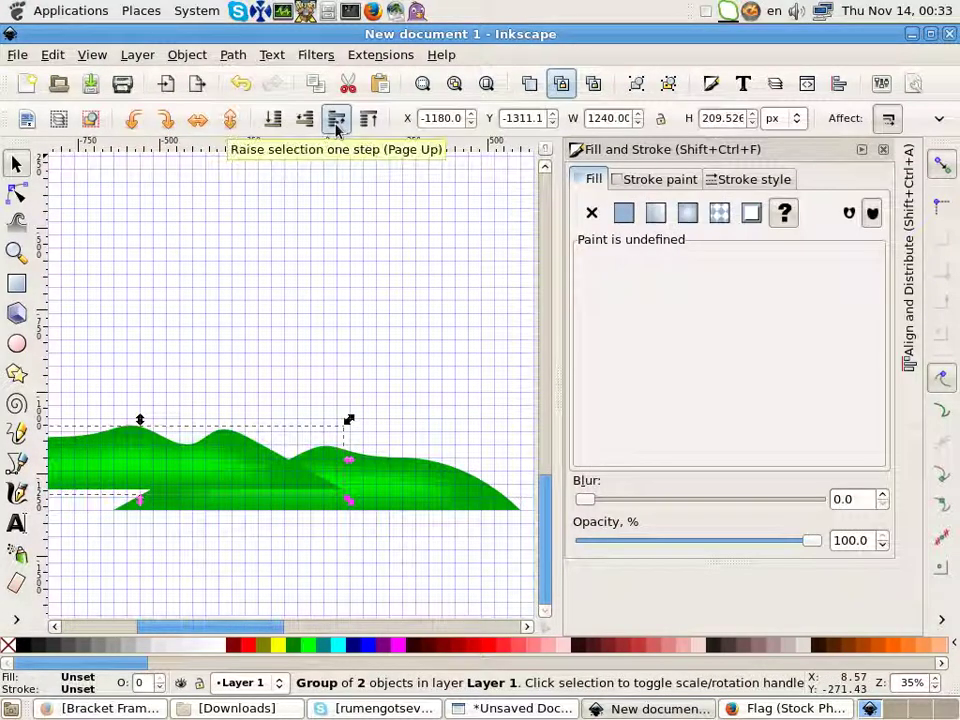
scroll(195, 381, down, 1)
scroll(161, 484, up, 1)
drag(186, 456, 165, 458)
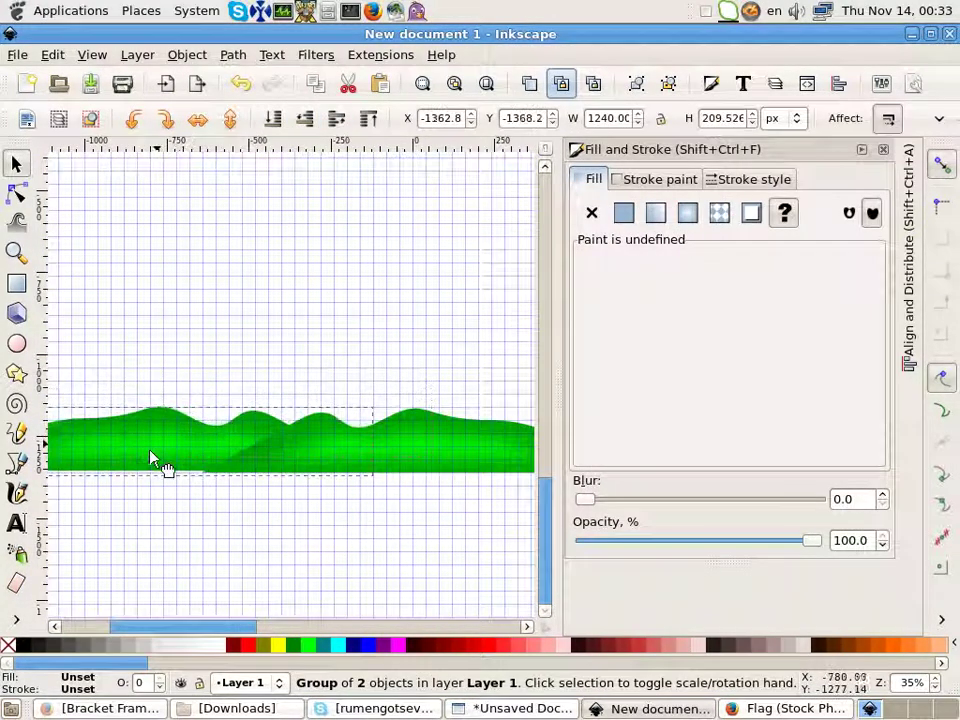
scroll(168, 460, up, 4)
scroll(315, 510, down, 4)
scroll(313, 511, down, 1)
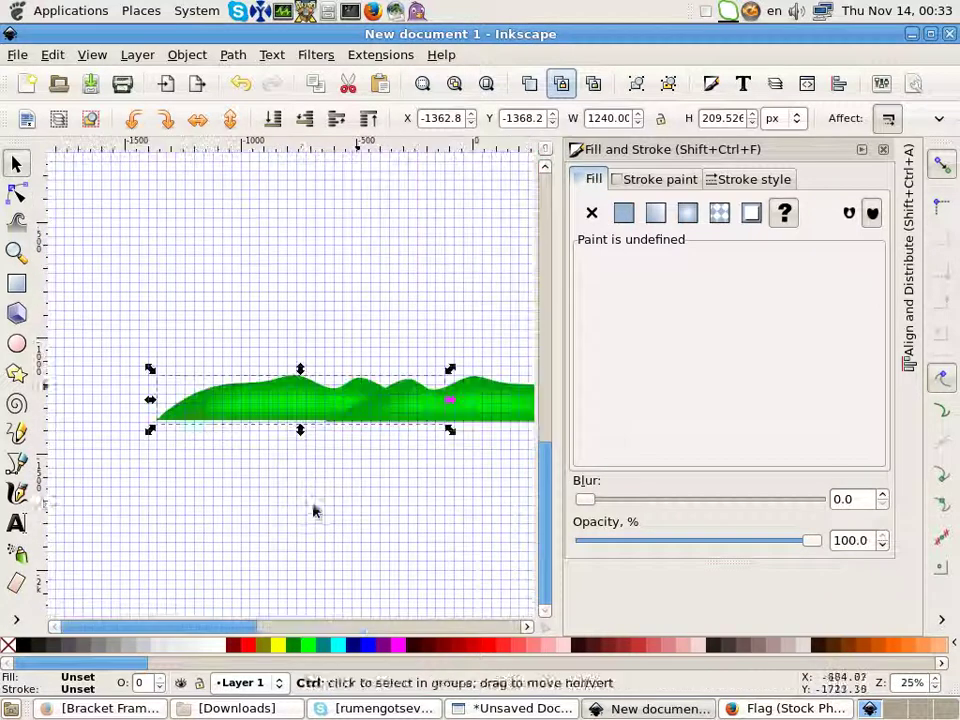
scroll(315, 512, down, 2)
Step: Draw a 100 × 100 px circle for the flower centre
click(17, 343)
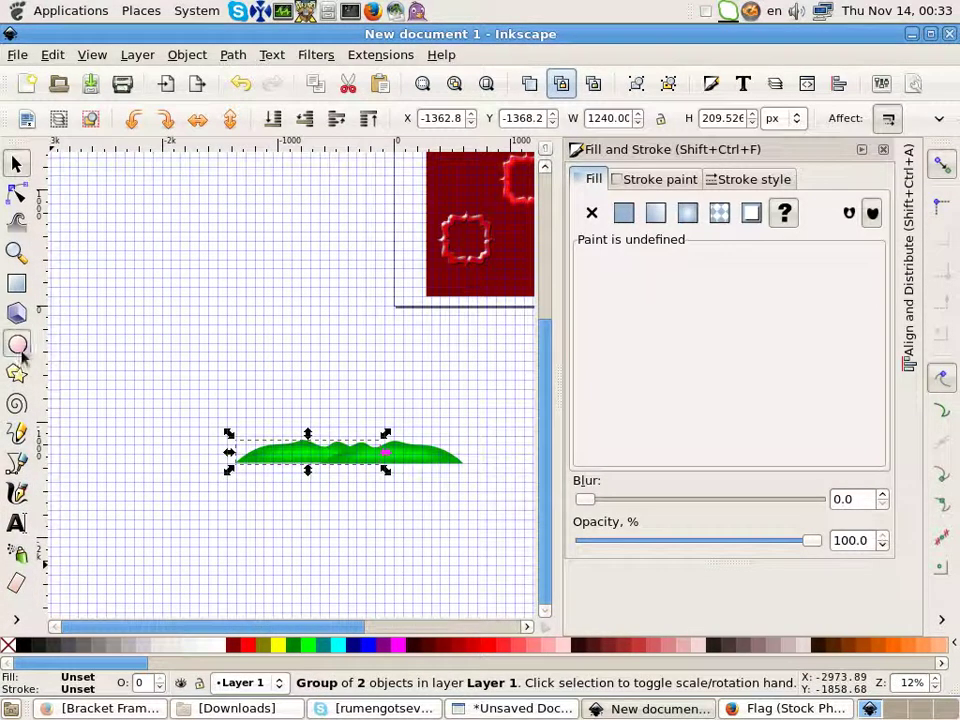
scroll(246, 390, up, 5)
drag(275, 385, 340, 450)
click(17, 492)
Step: Draw a triangular petal from the circle's top and bow its edges into curves
click(17, 462)
scroll(341, 377, up, 4)
click(196, 410)
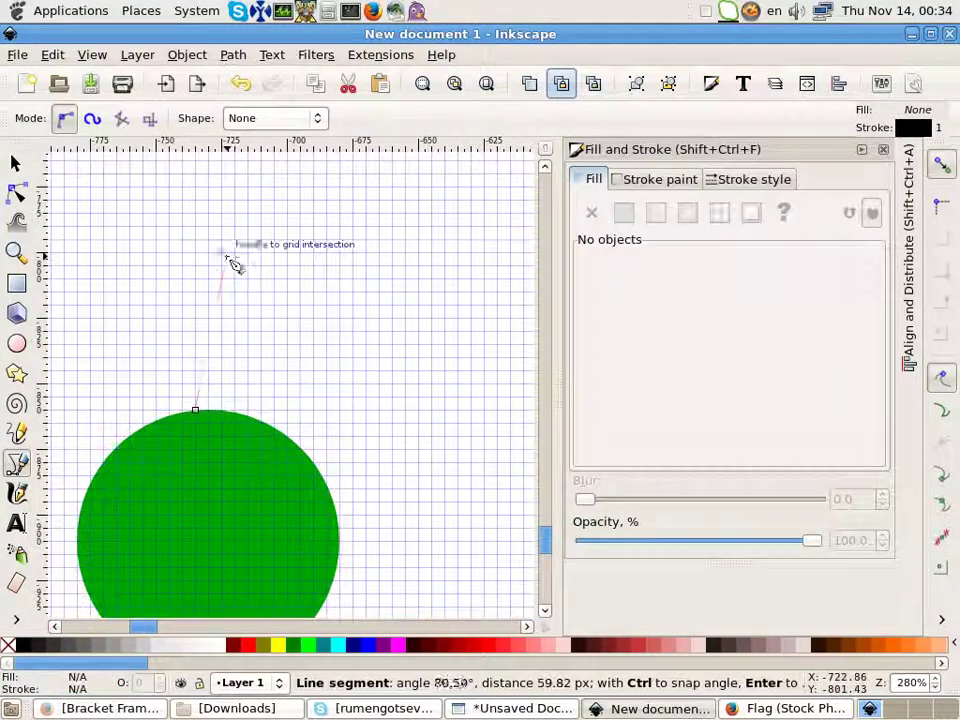
click(197, 408)
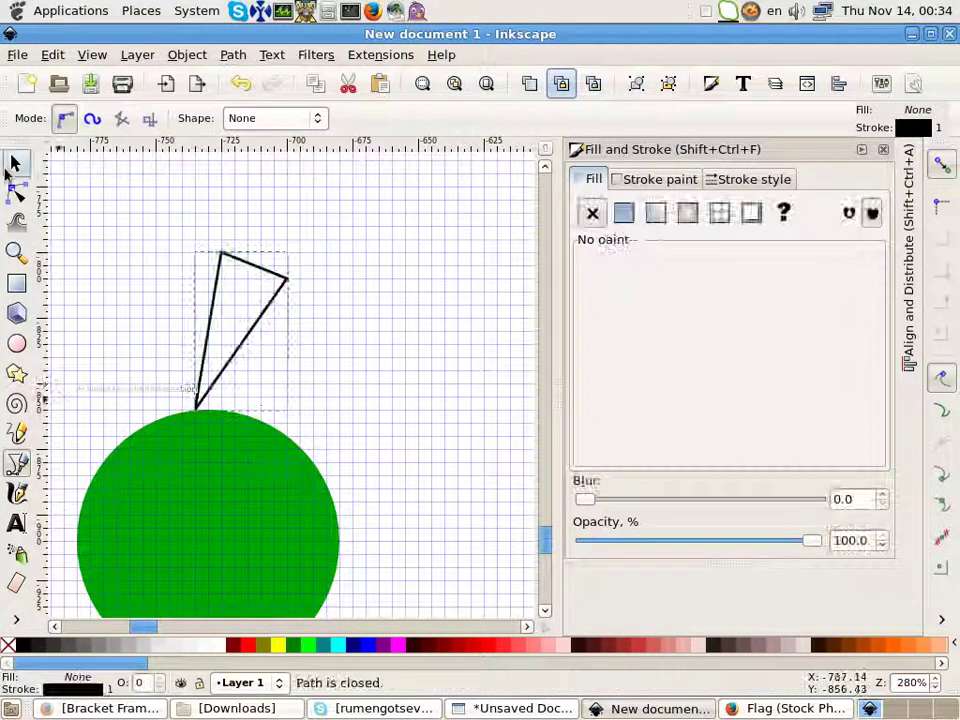
click(17, 193)
drag(262, 269, 284, 246)
drag(276, 338, 266, 330)
click(222, 254)
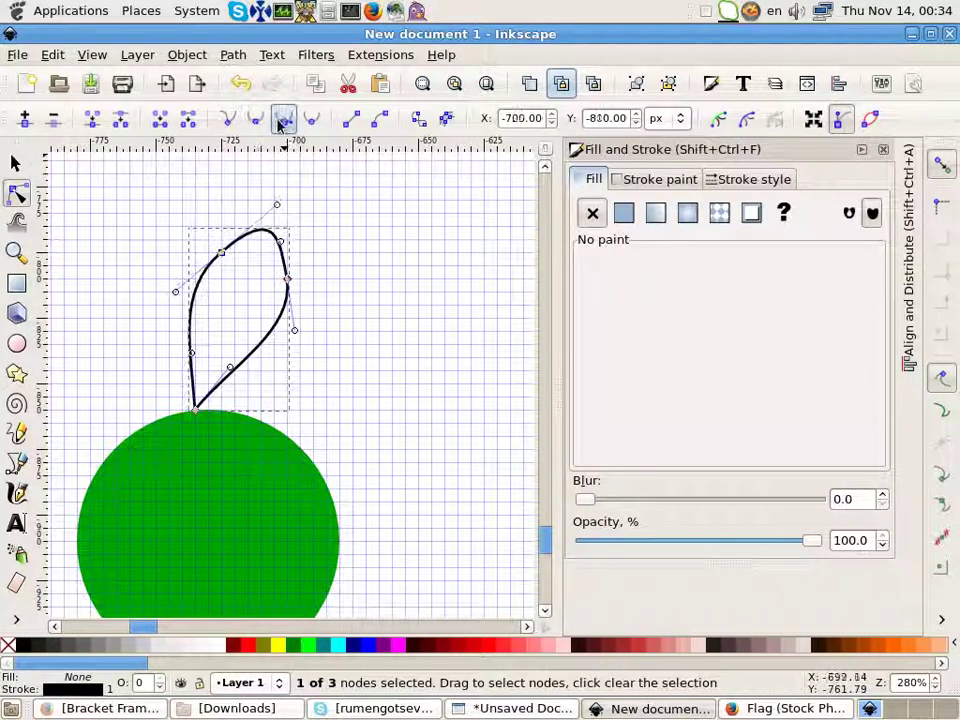
Step: Fill the petal yellow and the circle brown (#aa4400)
key(s)
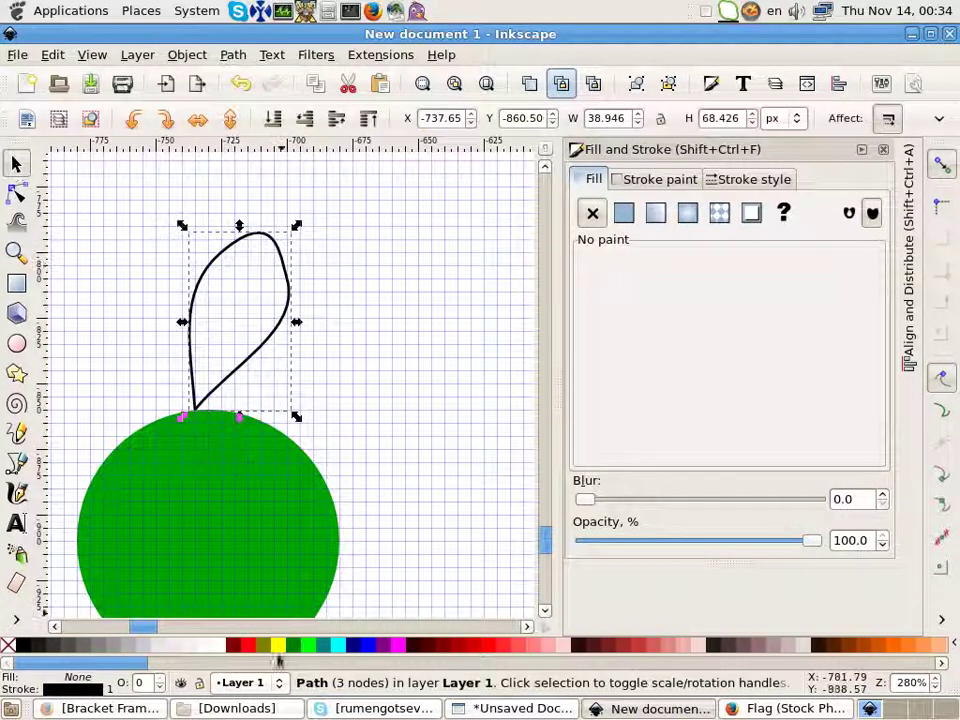
click(276, 645)
key(Tab)
click(868, 645)
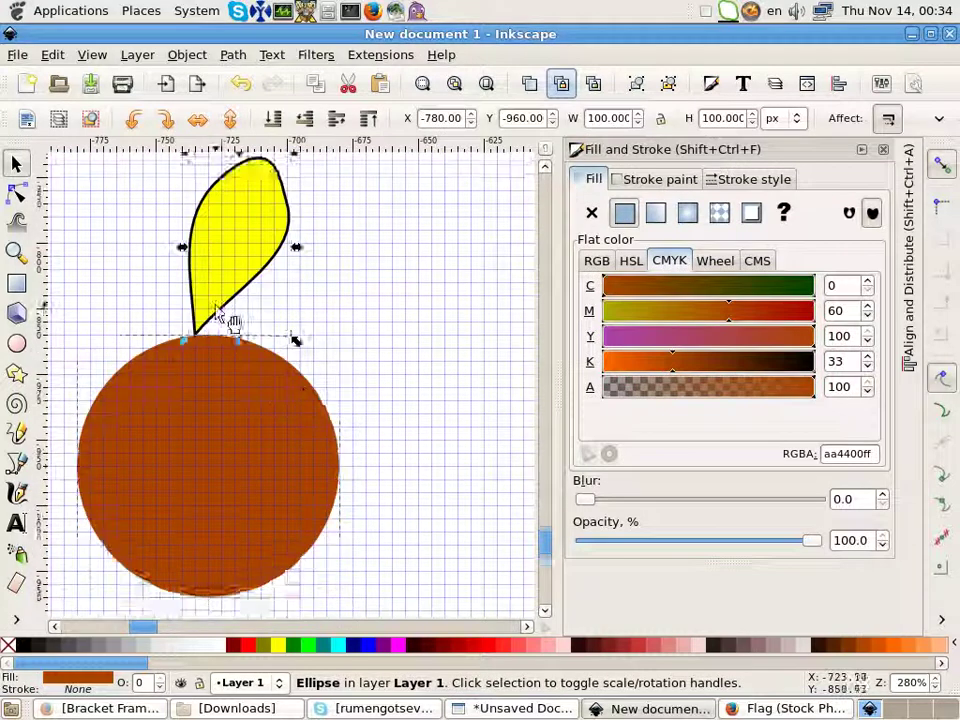
Step: Remove the petal's outline, recolour it orange and move it onto the circle
scroll(216, 310, down, 2)
click(216, 310)
right_click(70, 689)
click(107, 681)
click(690, 311)
mouse_move(229, 286)
mouse_down()
mouse_move(247, 276)
mouse_move(285, 300)
mouse_move(246, 381)
mouse_up()
Step: Rotate petal copies to point right, down-right and down around the centre
scroll(250, 328, up, 1)
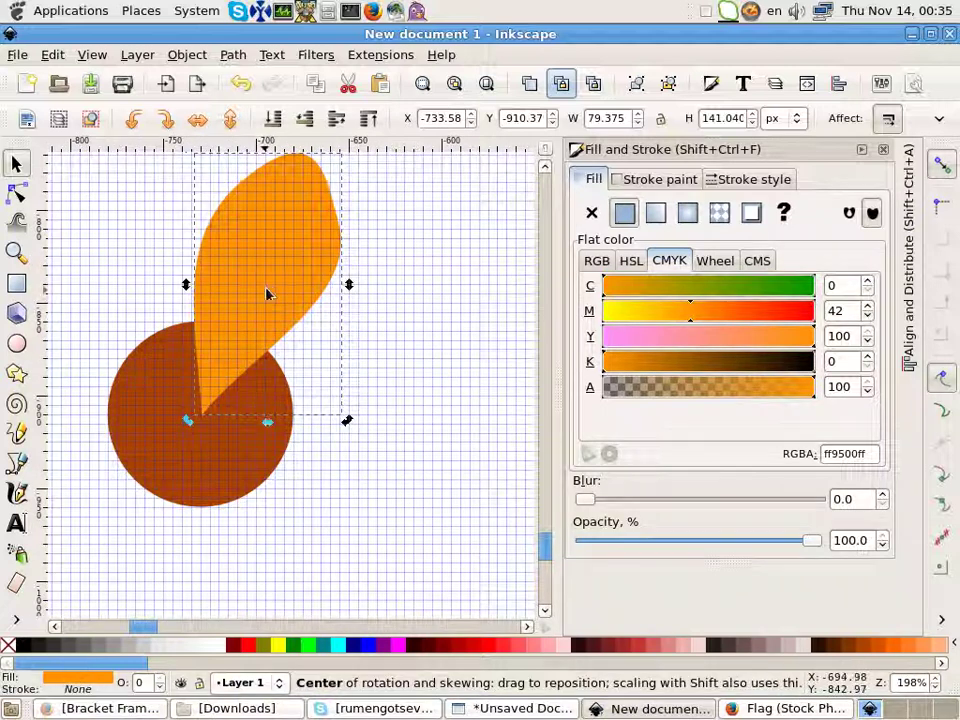
drag(347, 420, 292, 514)
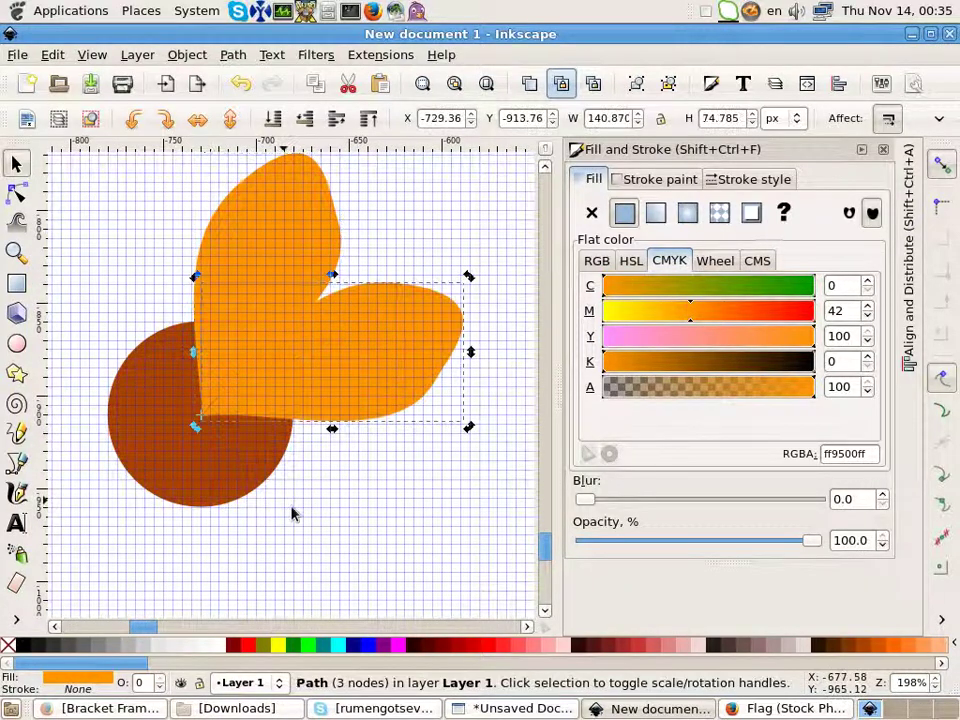
drag(470, 430, 317, 561)
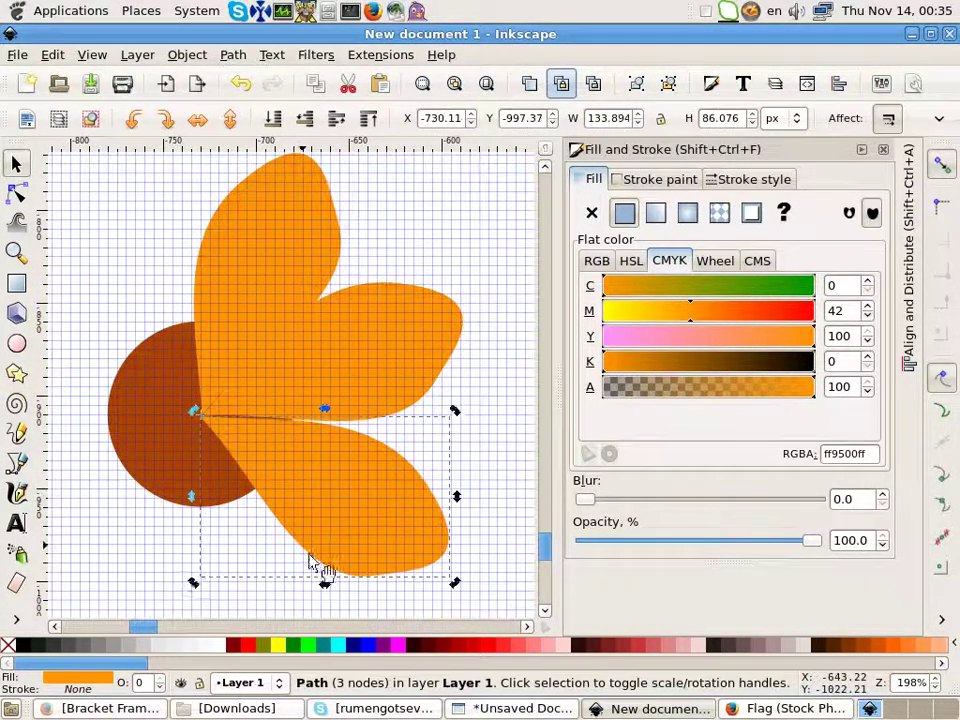
scroll(310, 540, down, 3)
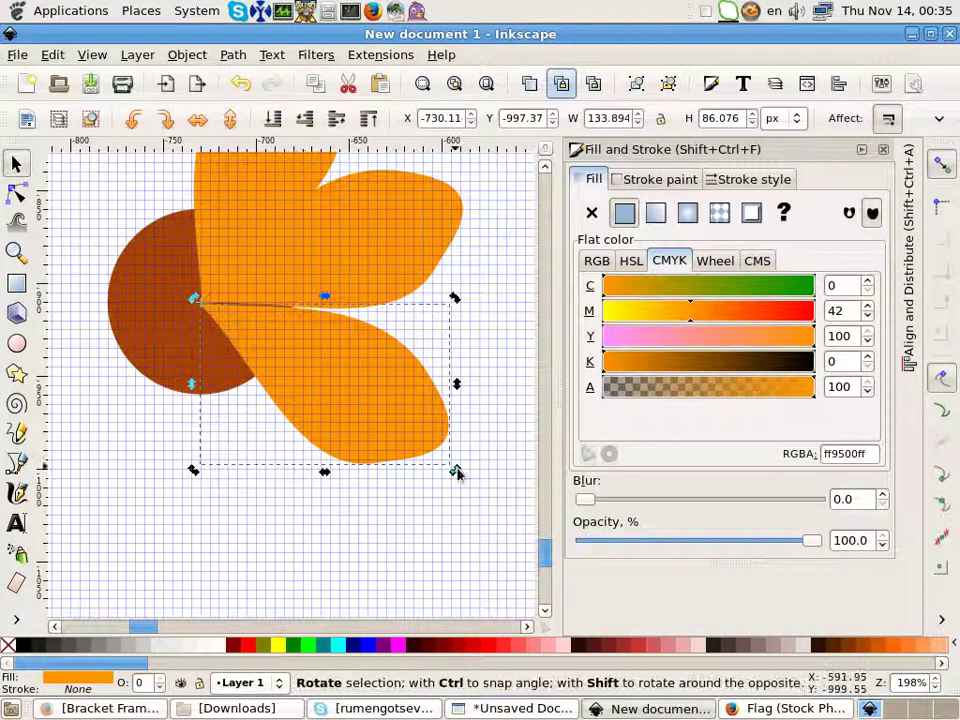
drag(455, 473, 210, 525)
key(ctrl+z)
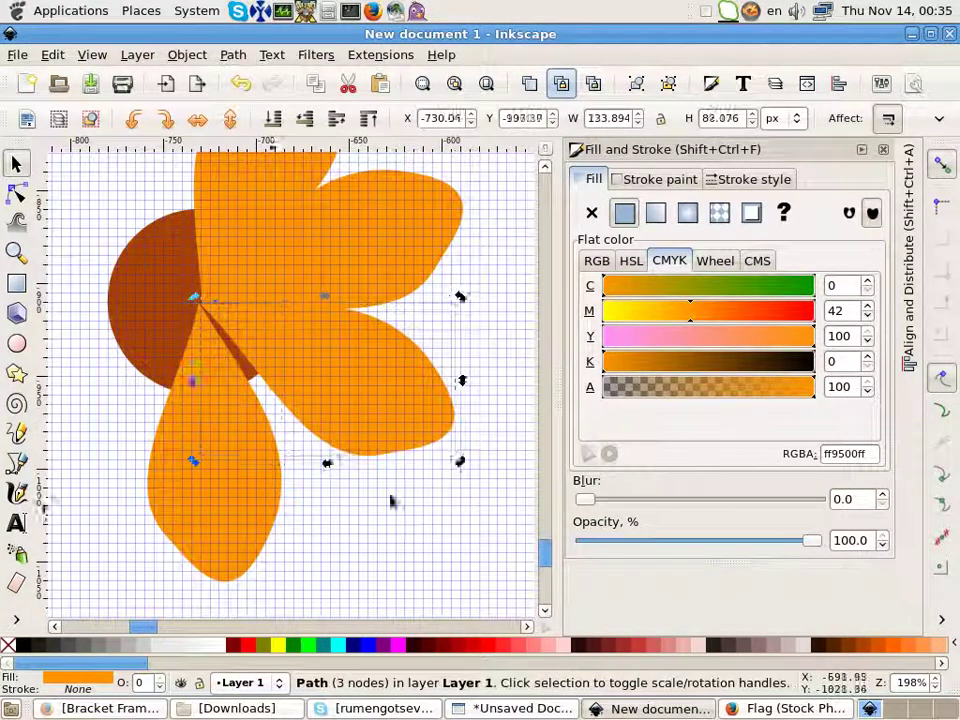
drag(286, 592, 161, 433)
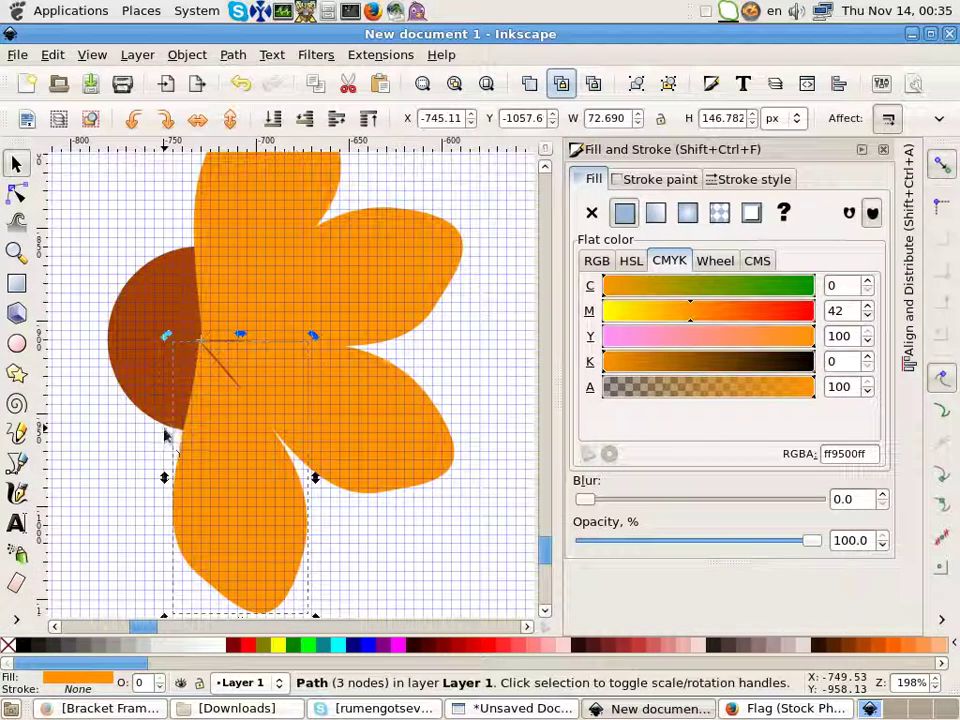
key(ctrl+z)
Step: Rotate further petal copies toward the lower left, the left and upright
drag(315, 510, 112, 460)
scroll(150, 446, down, 1)
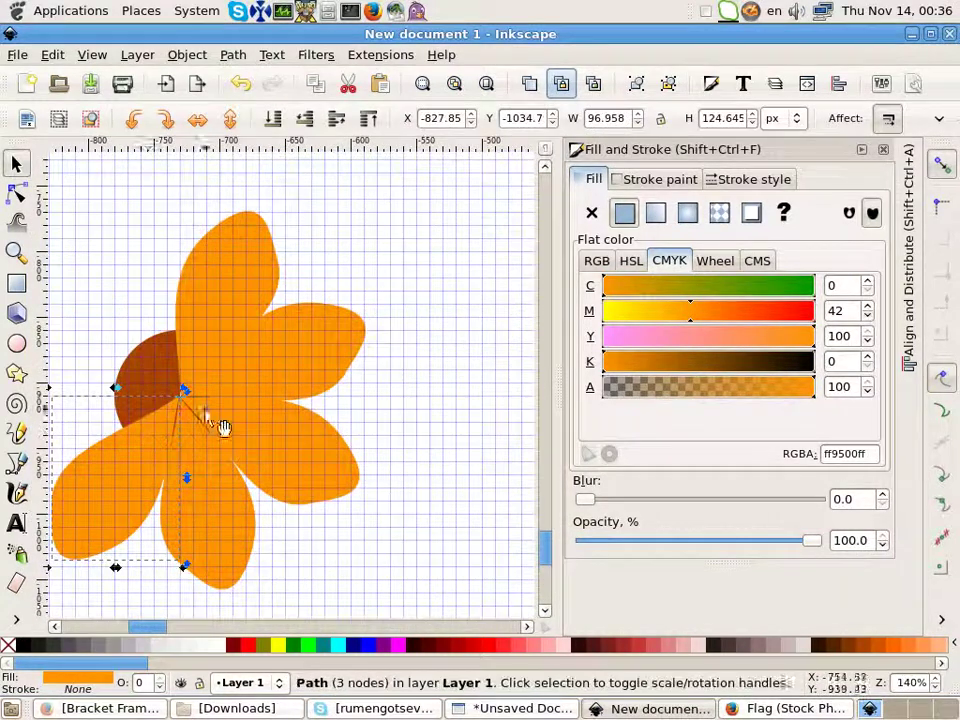
scroll(150, 446, left, 3)
drag(198, 564, 140, 395)
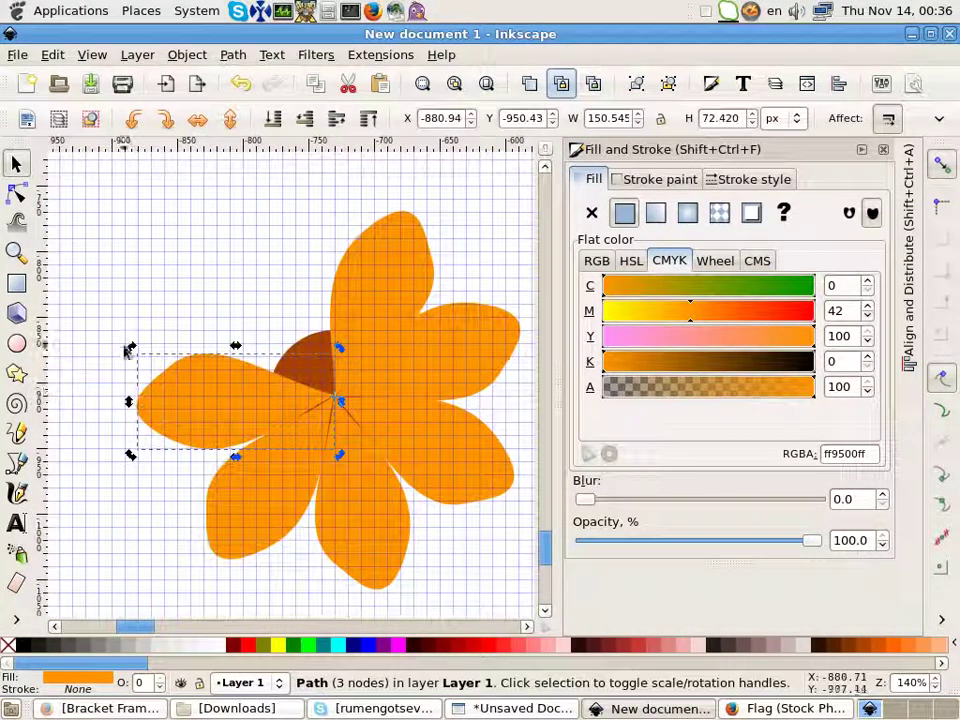
key(bracketright)
key(bracketright)
key(bracketright)
click(255, 265)
mouse_move(184, 240)
mouse_down()
mouse_move(275, 192)
mouse_move(456, 221)
mouse_move(449, 217)
mouse_move(538, 400)
mouse_up()
Step: Rotate the last petals to point downward and left, closing the ring
scroll(340, 520, right, 4)
scroll(340, 520, down, 2)
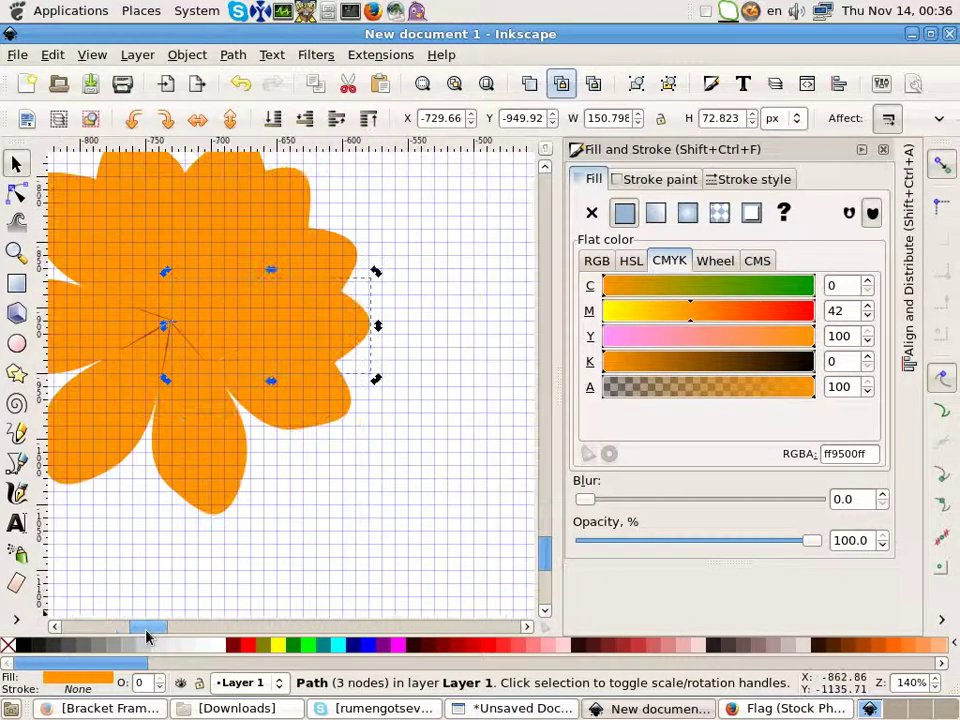
drag(376, 387, 290, 560)
drag(176, 628, 165, 622)
mouse_move(416, 476)
mouse_down()
mouse_move(213, 540)
mouse_move(118, 493)
mouse_up()
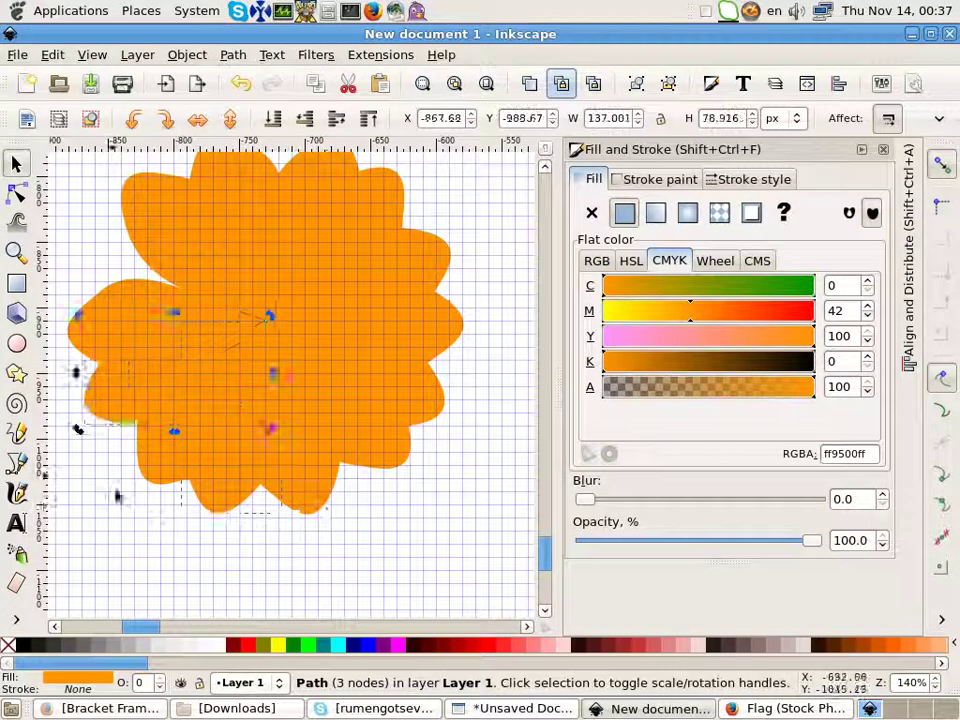
ctrl+scroll(205, 535, down, 1)
drag(98, 425, 88, 370)
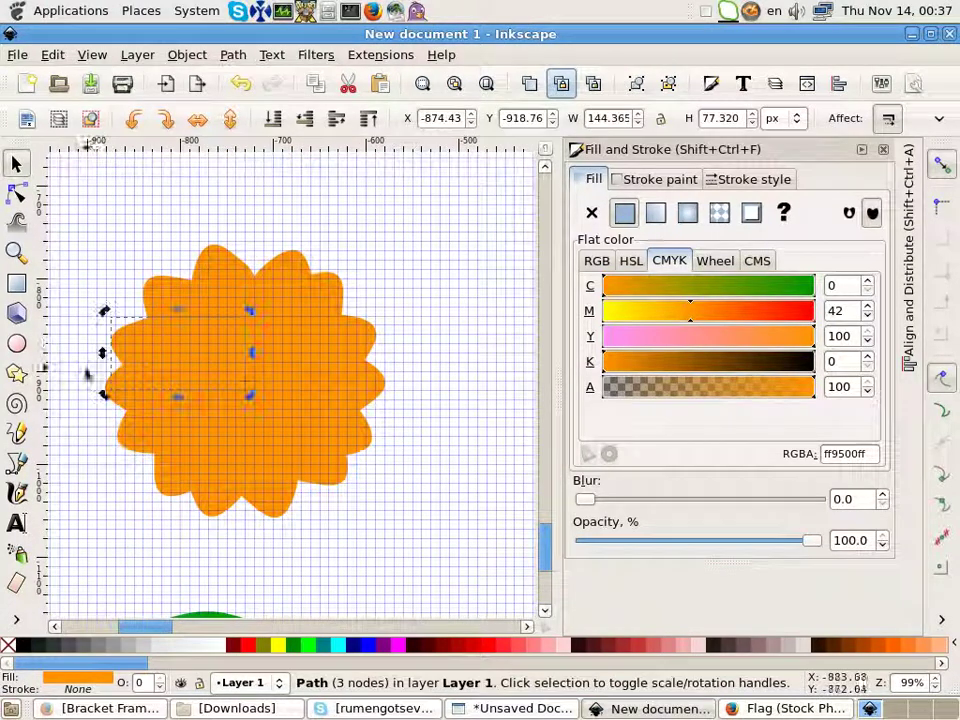
Step: Select all the petals, shift them right and give them a dark gray outline
shift+click(336, 296)
shift+click(388, 407)
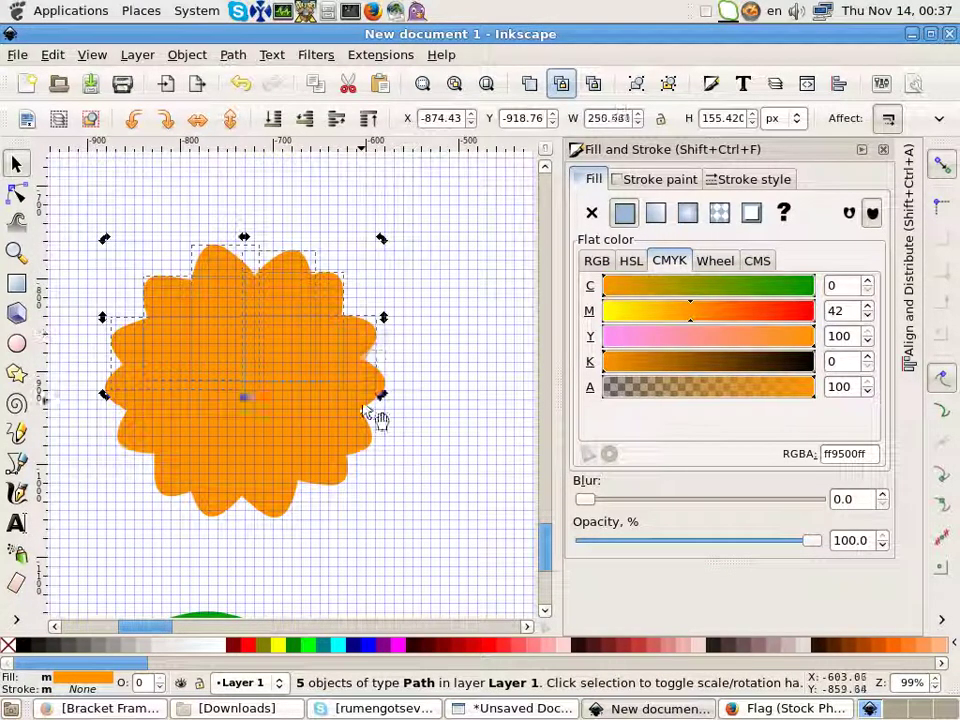
shift+click(358, 489)
shift+click(195, 508)
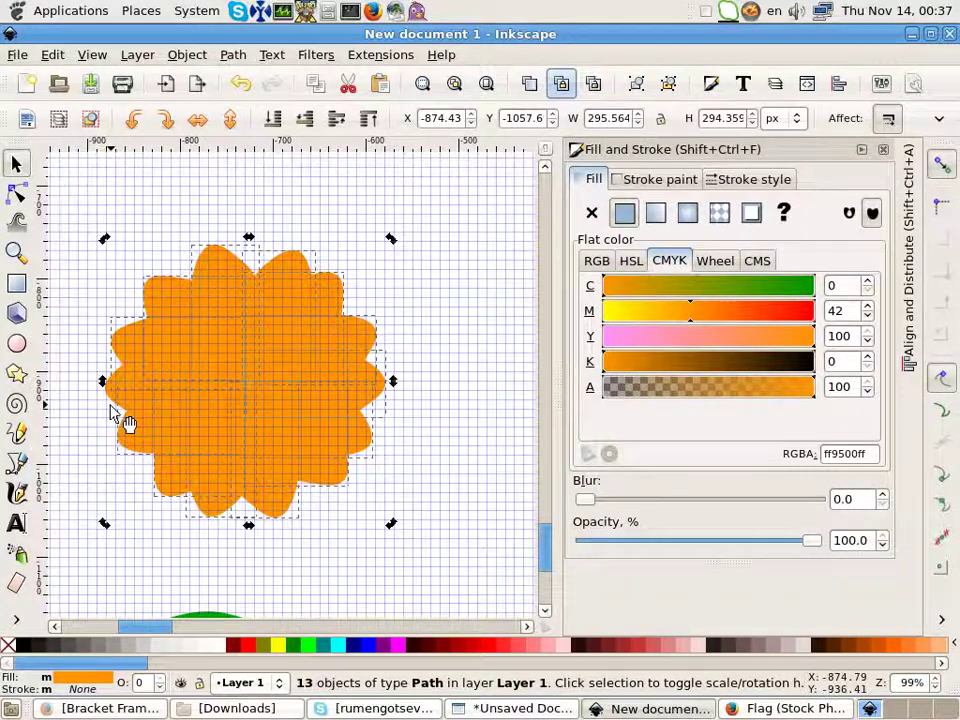
scroll(97, 410, up, 4)
shift+click(143, 394)
scroll(143, 394, down, 4)
drag(428, 454, 475, 467)
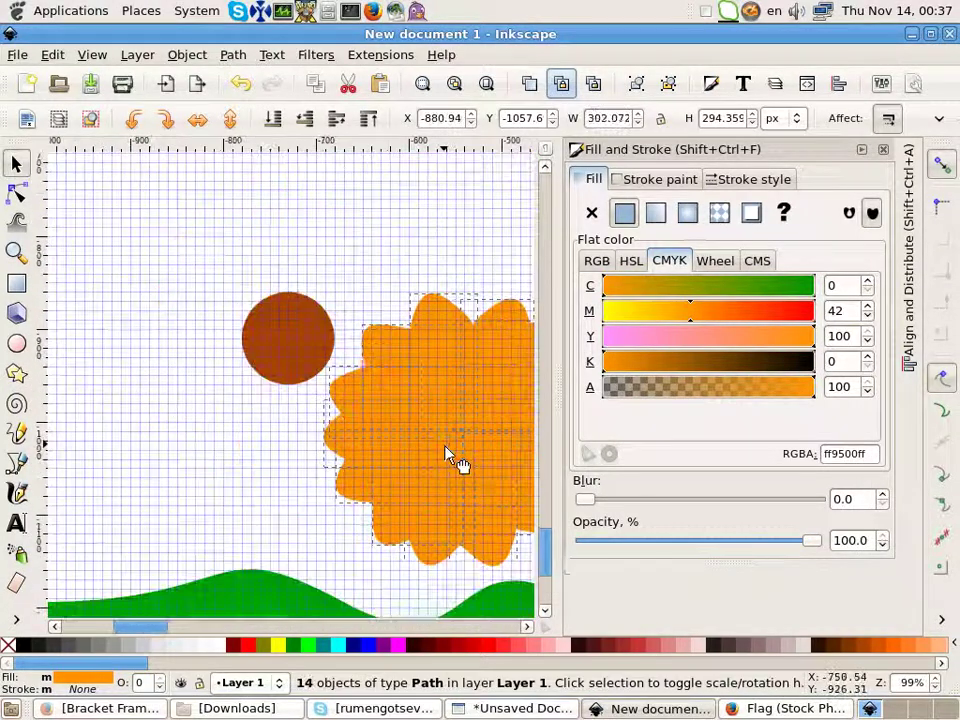
right_click(33, 651)
click(75, 557)
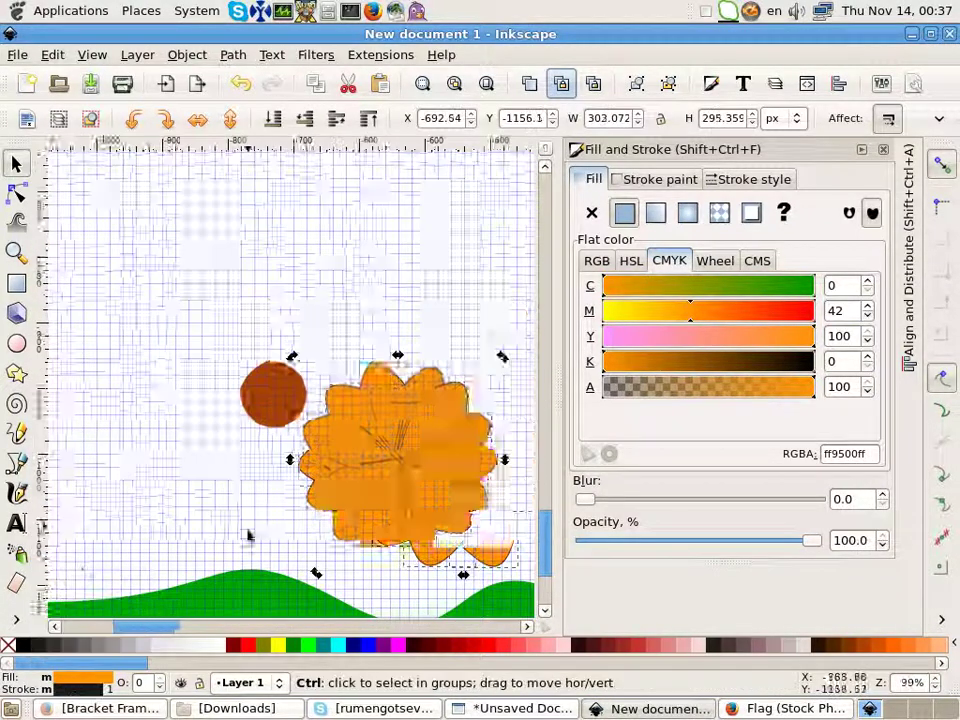
key(Escape)
Step: Even out two petals' spacing, move the brown circle left and select all petals
drag(263, 389, 274, 398)
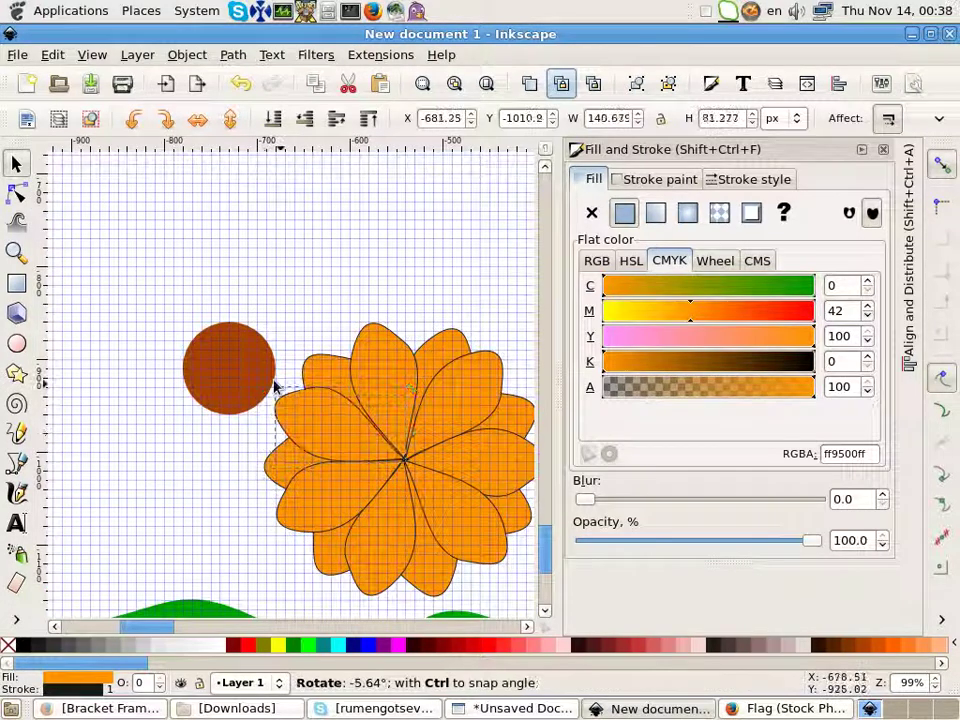
drag(510, 572, 503, 577)
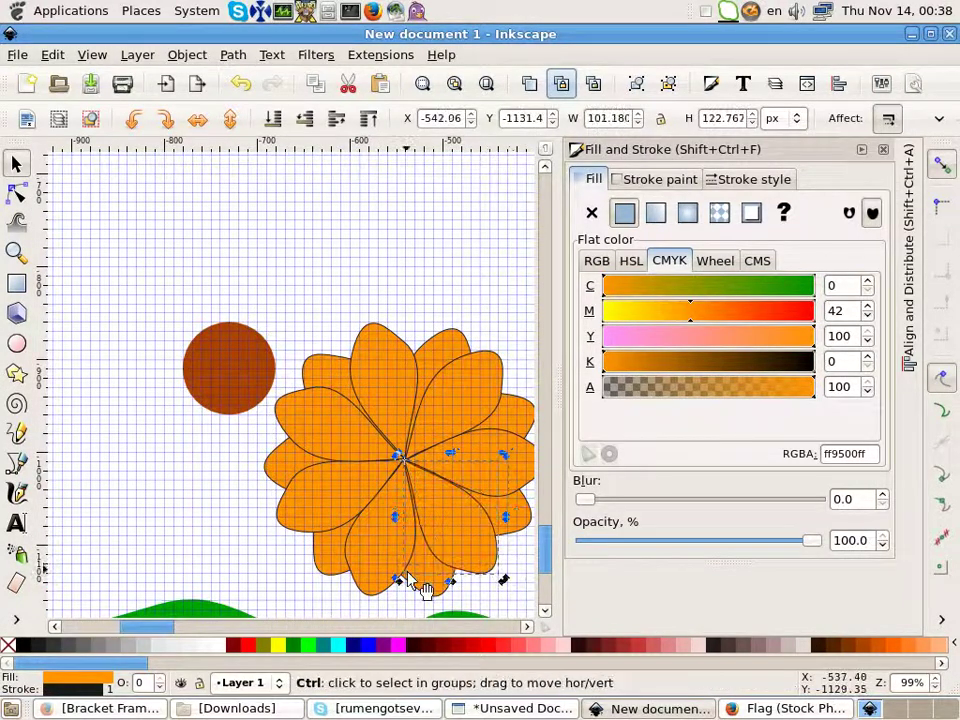
scroll(317, 506, down, 1)
drag(285, 330, 220, 326)
drag(306, 257, 523, 493)
scroll(338, 437, up, 2)
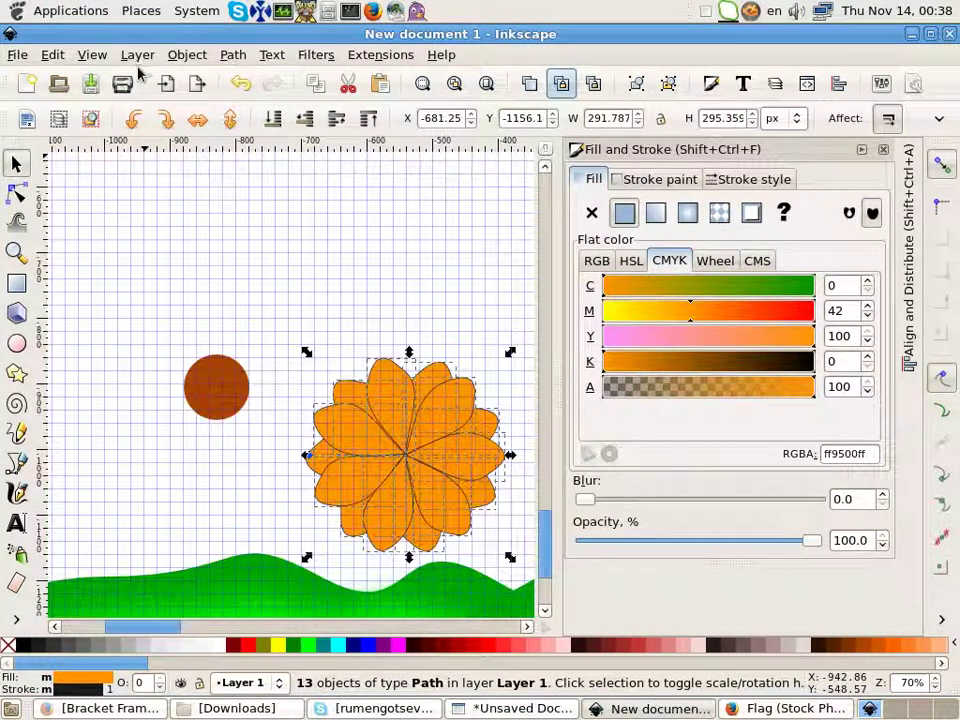
click(187, 54)
Step: Group the 14 petal pieces and move the brown circle onto the flower
click(193, 124)
click(315, 460)
click(187, 54)
click(190, 146)
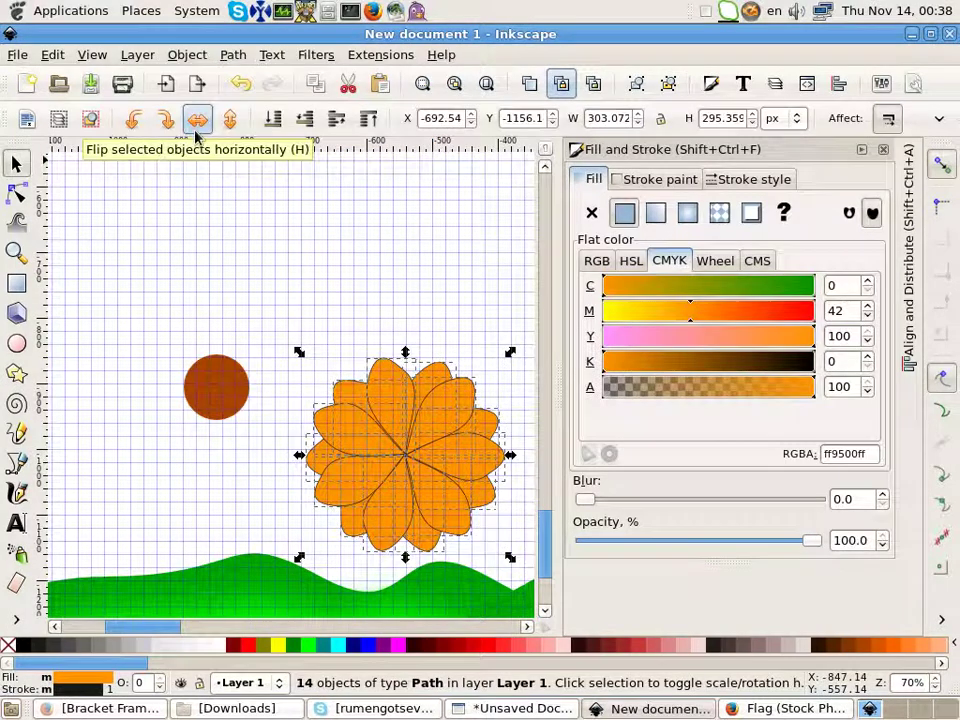
click(187, 54)
click(193, 124)
drag(380, 485, 322, 340)
drag(235, 405, 370, 335)
Step: Centre the brown circle on the petal group using Align relative to Selection
drag(225, 186, 492, 422)
key(shift+ctrl+a)
click(785, 194)
click(755, 240)
key(Tab)
click(272, 118)
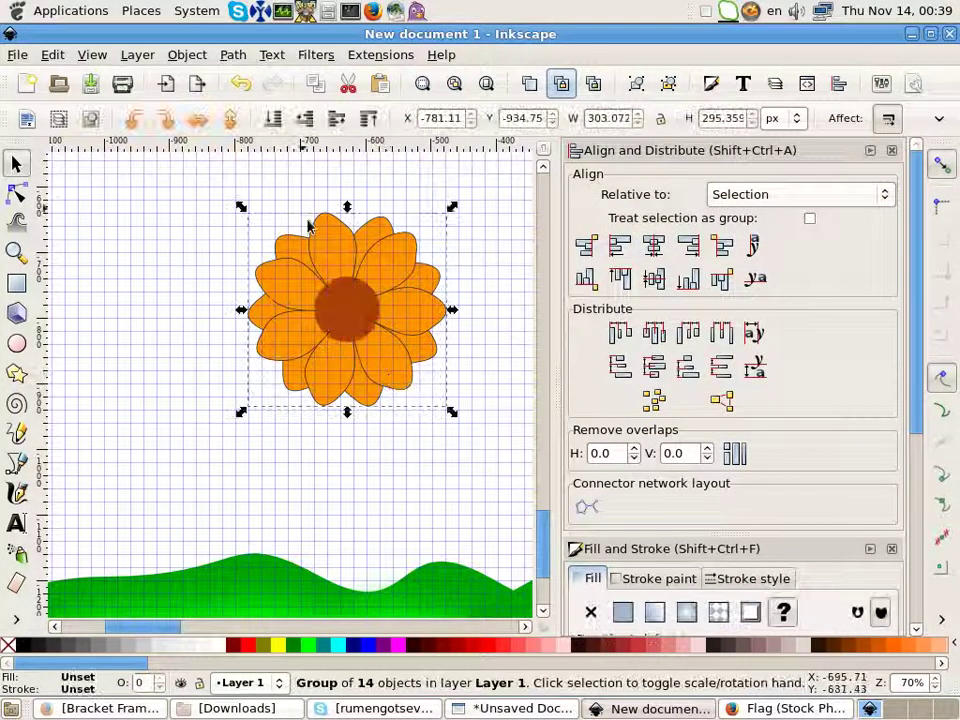
scroll(350, 320, up, 2)
Step: Change the flower's outline to orange, after briefly trying maroon
click(338, 280)
right_click(14, 647)
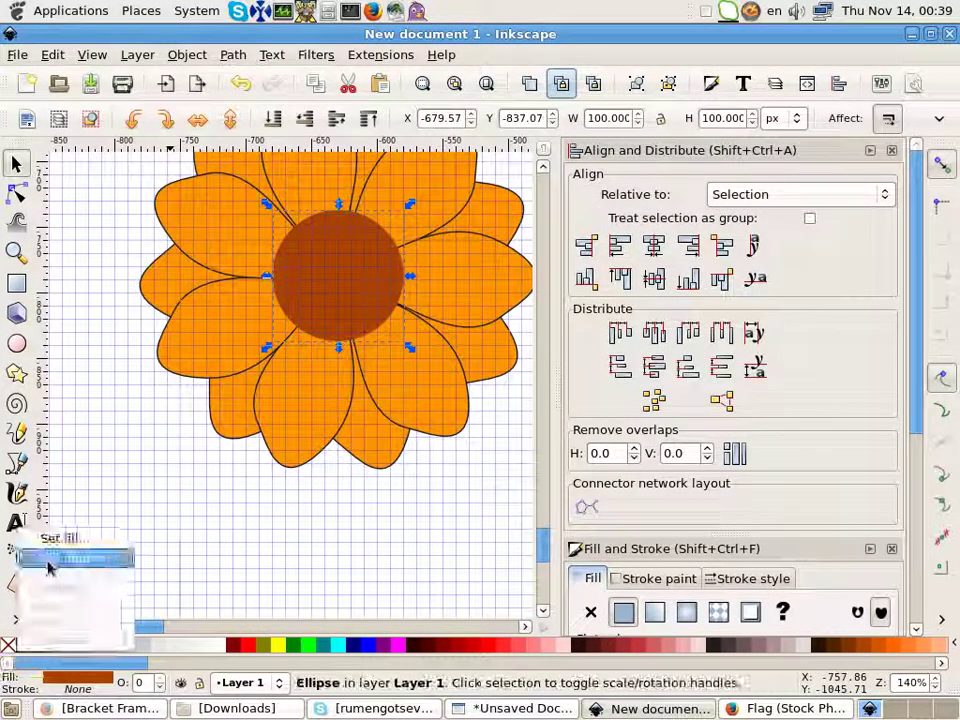
key(Escape)
scroll(272, 500, down, 3)
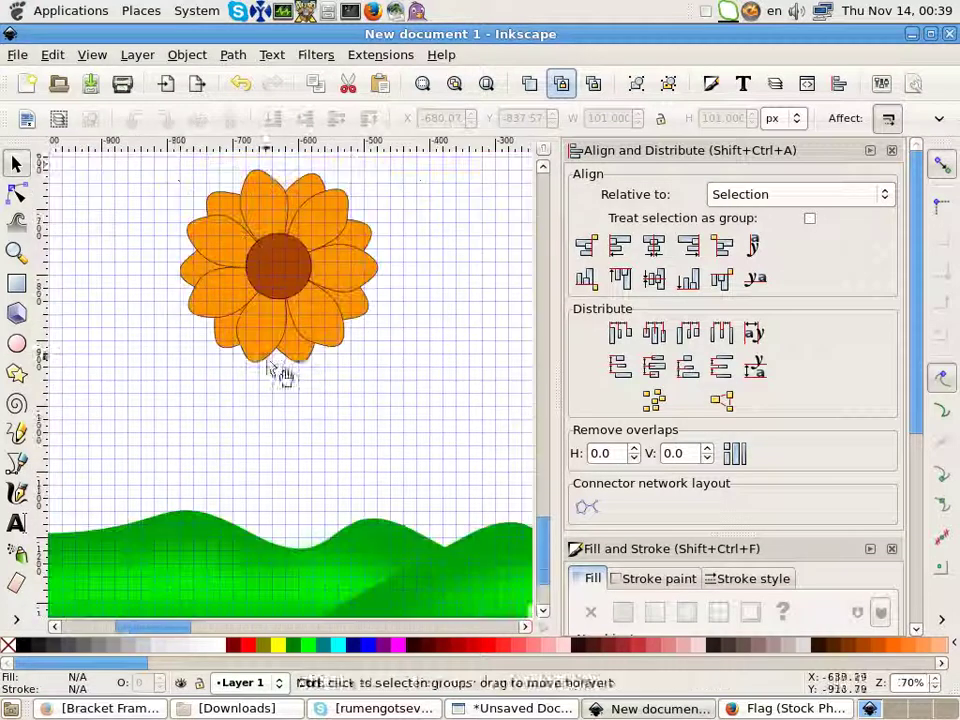
ctrl+click(261, 266)
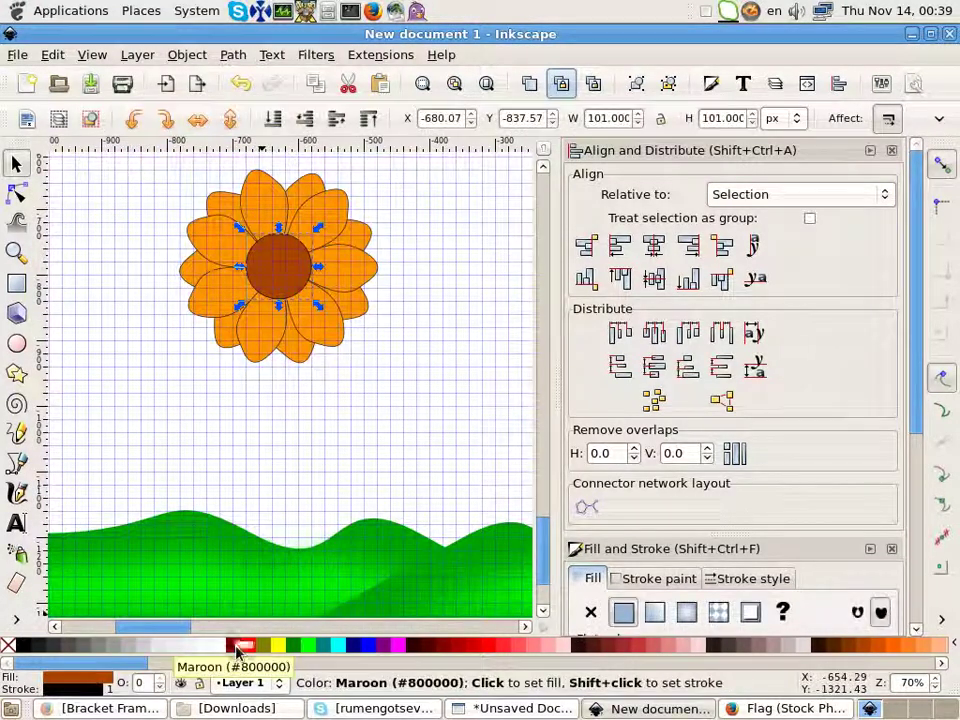
right_click(234, 645)
click(282, 555)
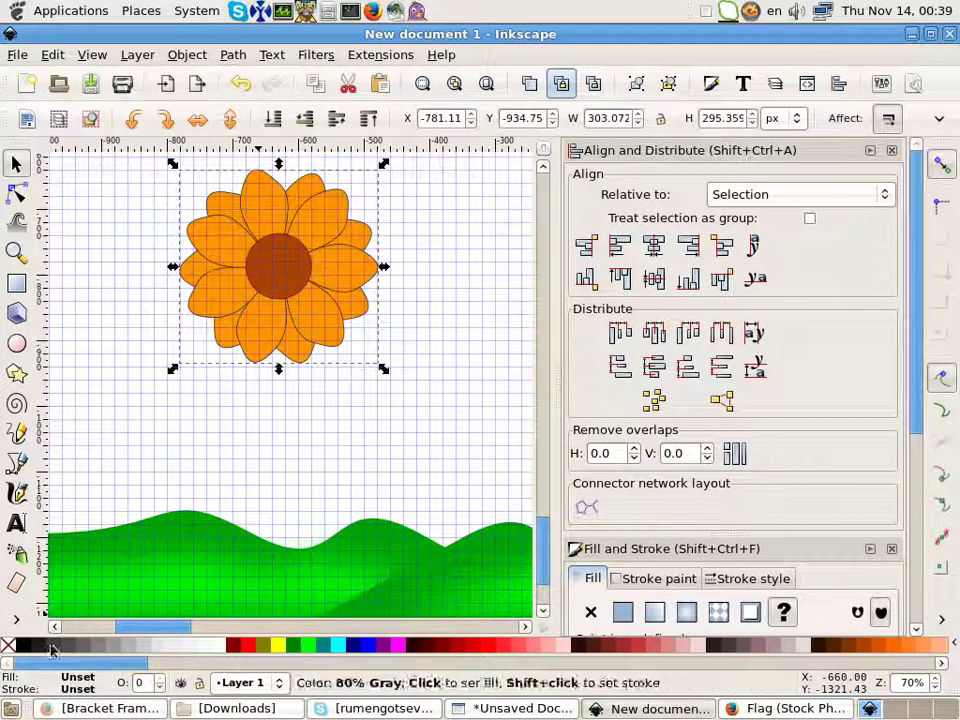
right_click(796, 645)
click(830, 555)
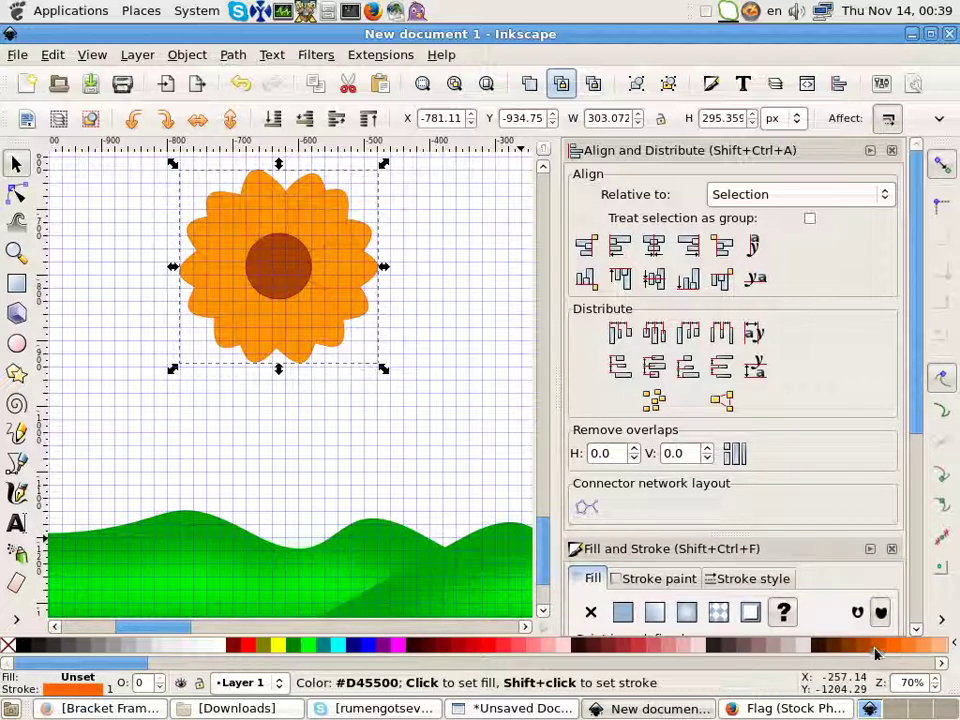
scroll(229, 304, up, 3)
Step: Select the whole orange flower and scale it down to a small blossom
scroll(240, 311, down, 3)
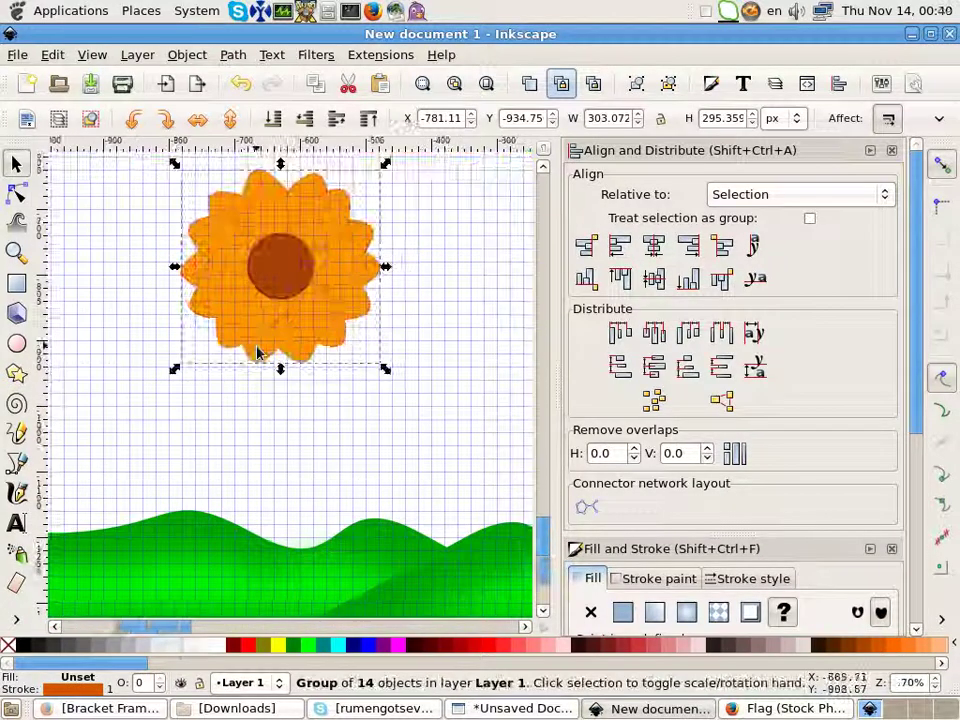
scroll(265, 455, down, 1)
scroll(283, 490, down, 4)
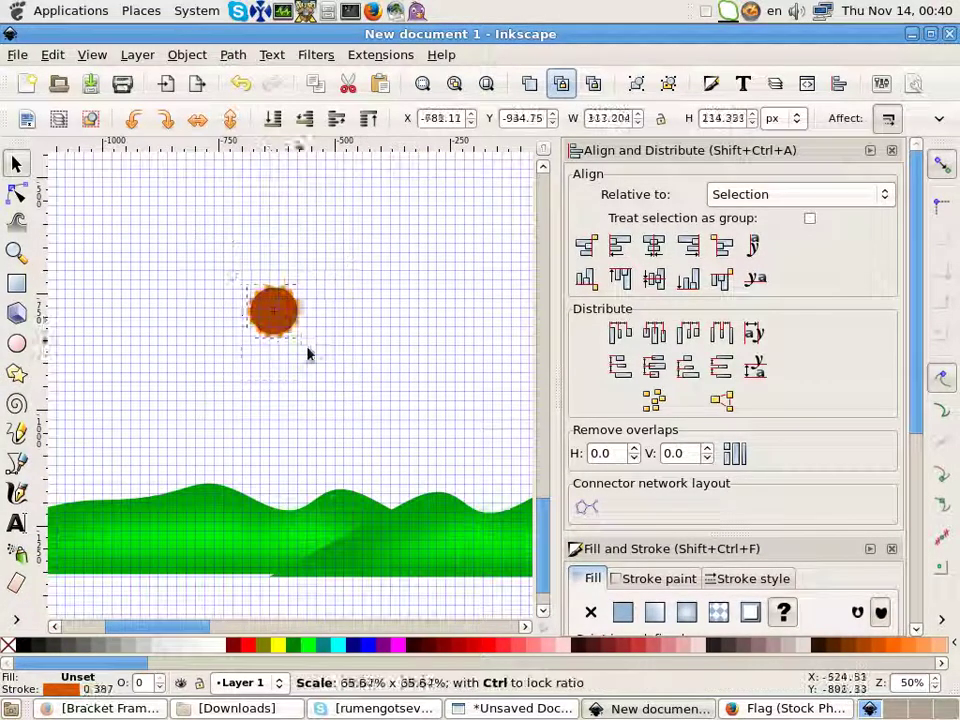
mouse_move(118, 178)
mouse_down()
mouse_move(222, 237)
mouse_move(350, 390)
mouse_up()
mouse_move(197, 214)
mouse_down()
mouse_move(256, 294)
mouse_move(230, 610)
mouse_up()
Step: Duplicate the small flower on the hill and move the copy to the left
scroll(255, 371, up, 2)
scroll(255, 371, down, 1)
scroll(210, 598, up, 4)
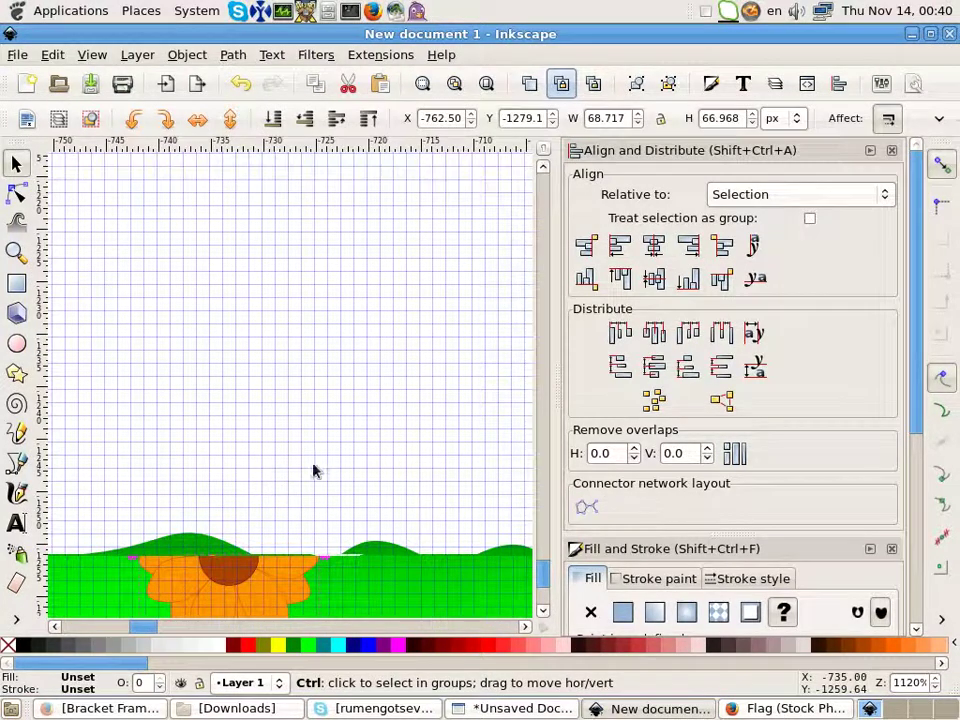
scroll(300, 430, down, 4)
scroll(265, 410, down, 2)
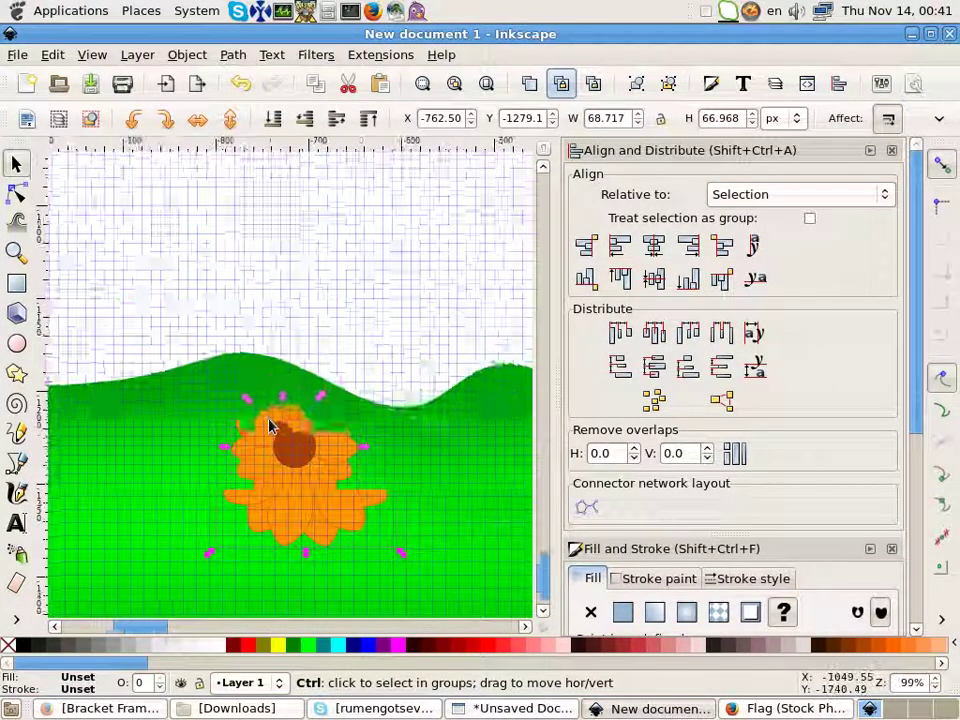
scroll(270, 420, down, 2)
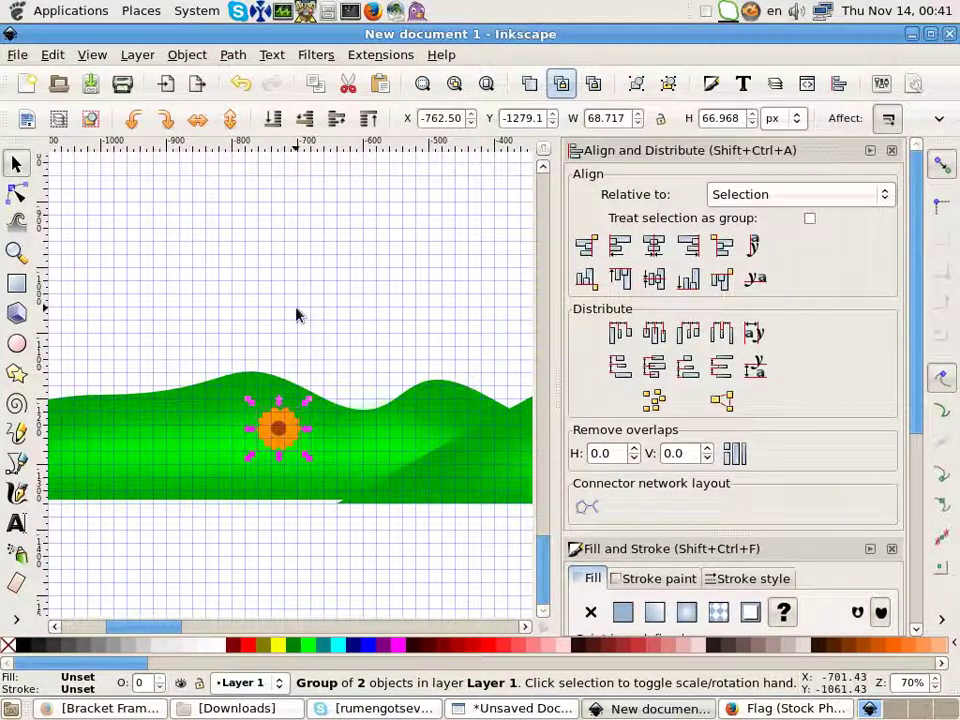
key(Escape)
click(300, 441)
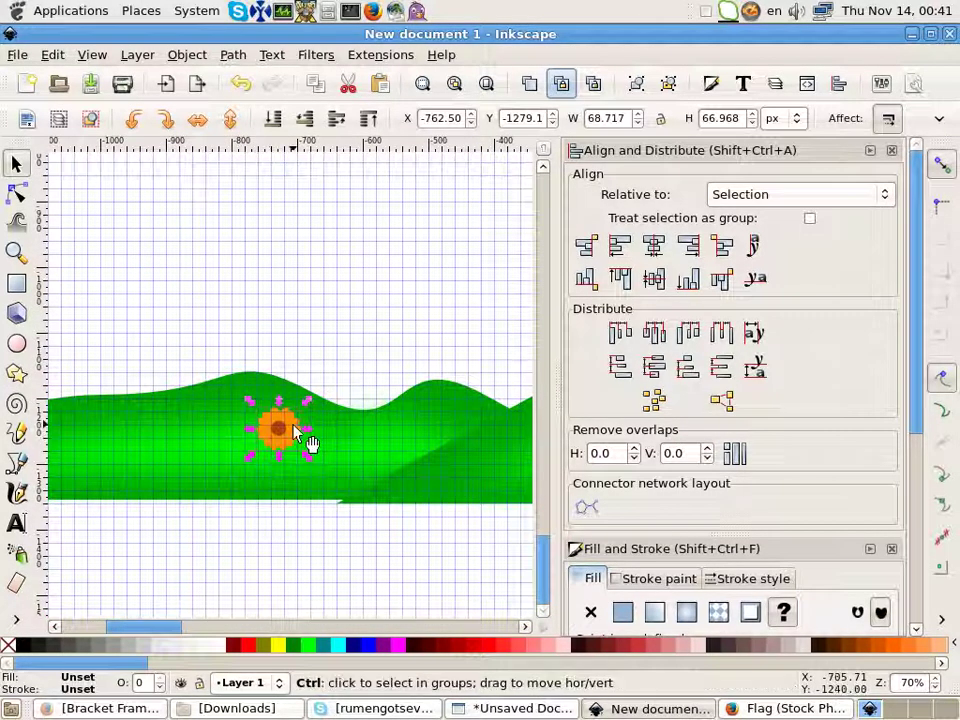
key(ctrl+d)
mouse_move(304, 454)
mouse_down()
mouse_move(190, 503)
mouse_move(154, 420)
mouse_move(175, 455)
mouse_up()
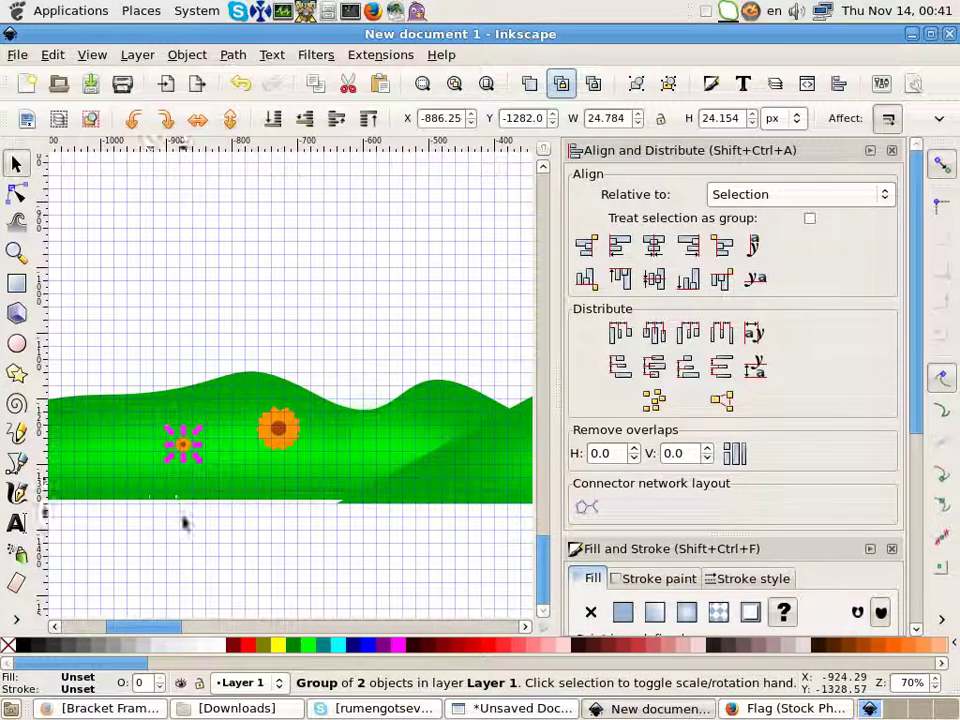
Step: Nudge the hills down slightly and place more flower copies to the right on the hill
key(alt+Down)
key(alt+Down)
key(alt+Down)
key(Escape)
click(282, 437)
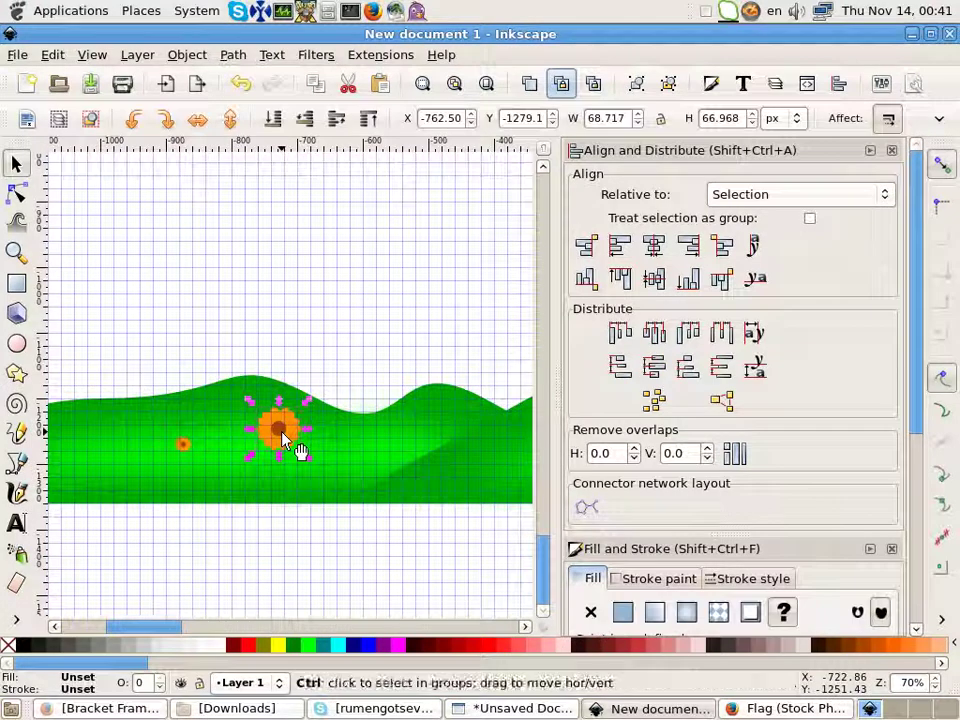
key(ctrl+d)
mouse_move(282, 437)
mouse_down()
mouse_move(375, 464)
mouse_move(420, 290)
mouse_up()
key(ctrl+d)
scroll(425, 288, up, 3)
Step: Ungroup the small flower, colour its petals red, and regroup the petals with the centre
click(187, 54)
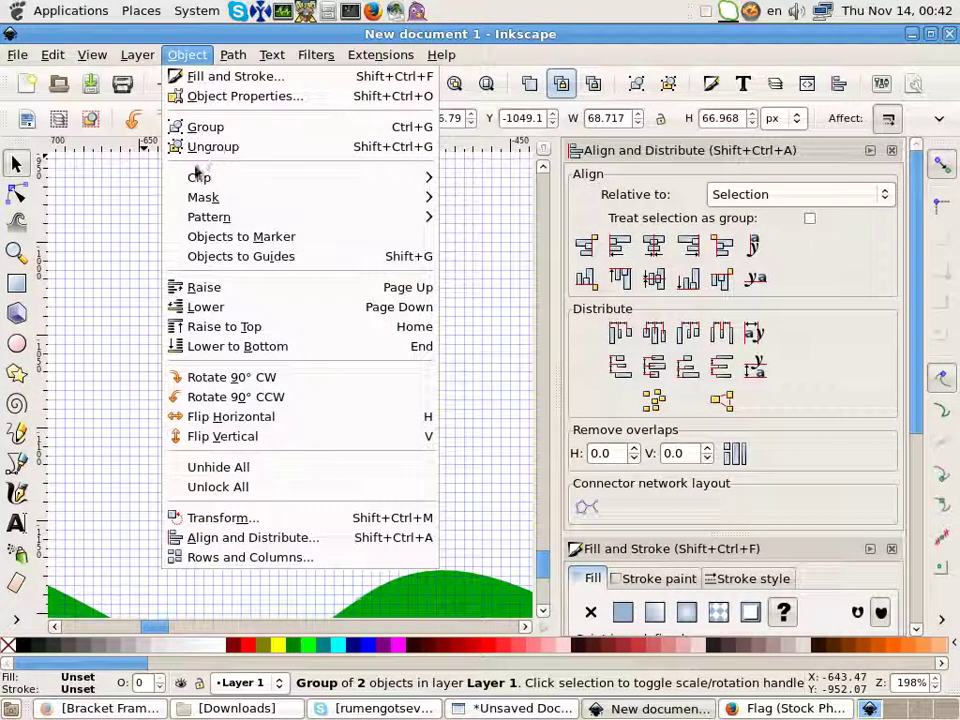
click(214, 146)
click(315, 322)
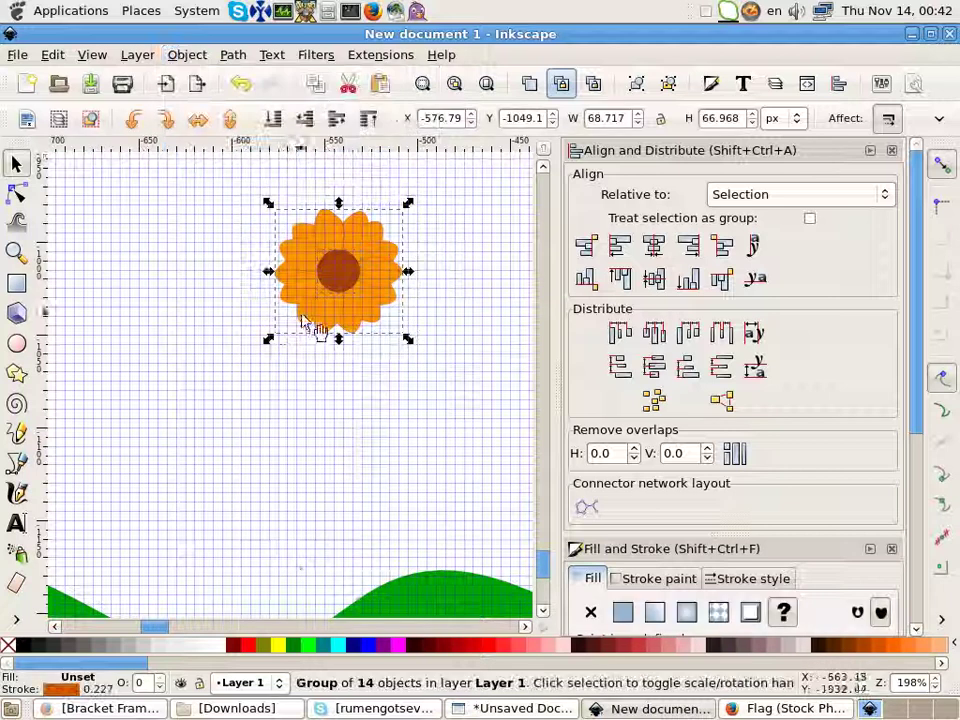
click(490, 651)
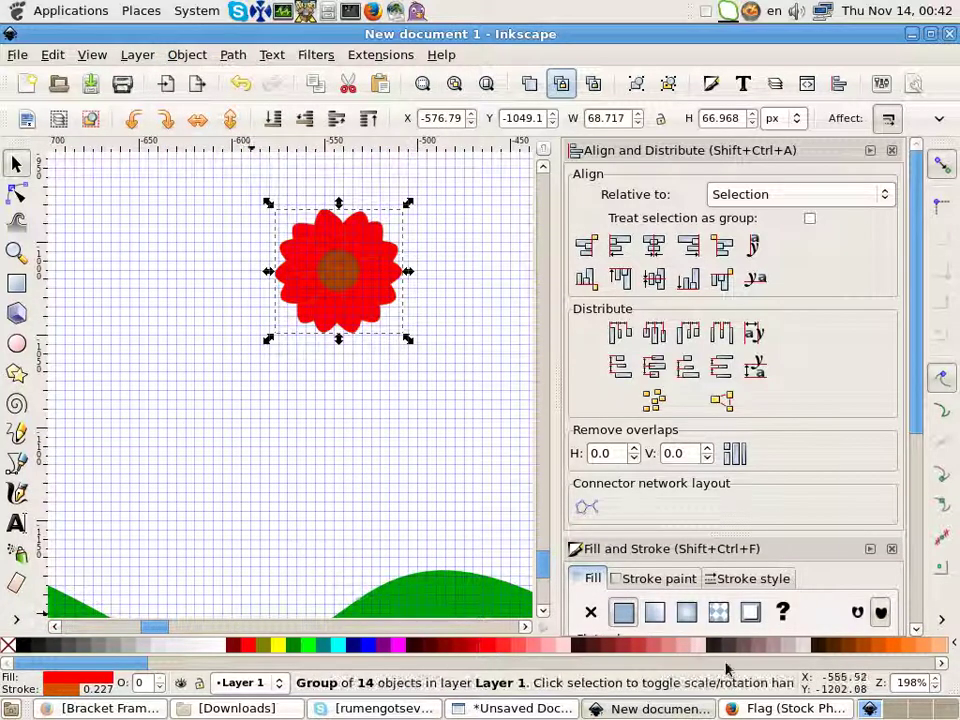
right_click(476, 651)
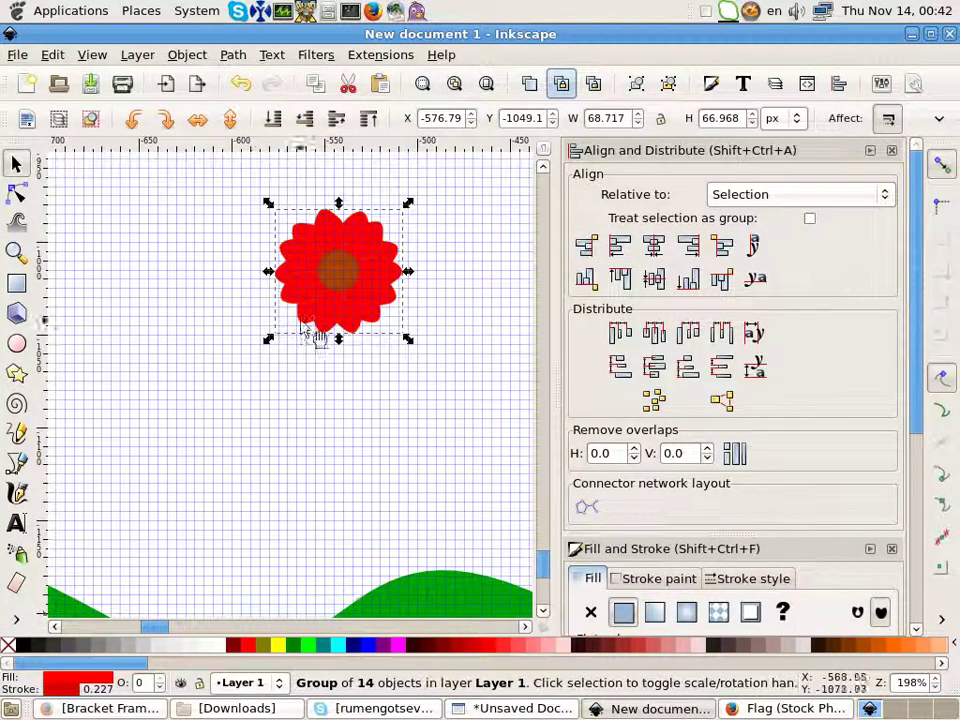
scroll(343, 276, up, 3)
scroll(343, 277, down, 3)
scroll(343, 273, down, 2)
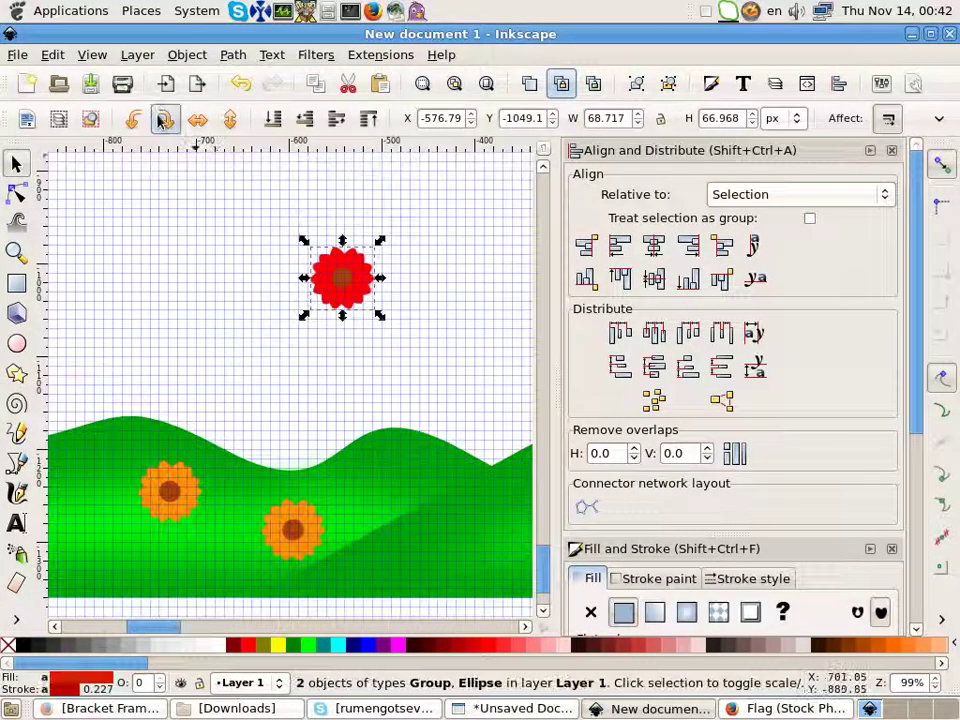
click(187, 54)
click(207, 127)
Step: Place the red flower on the hill, add a copy further right, and shrink one to half size
scroll(259, 379, down, 2)
drag(305, 335, 308, 340)
key(ctrl+d)
drag(392, 466, 473, 469)
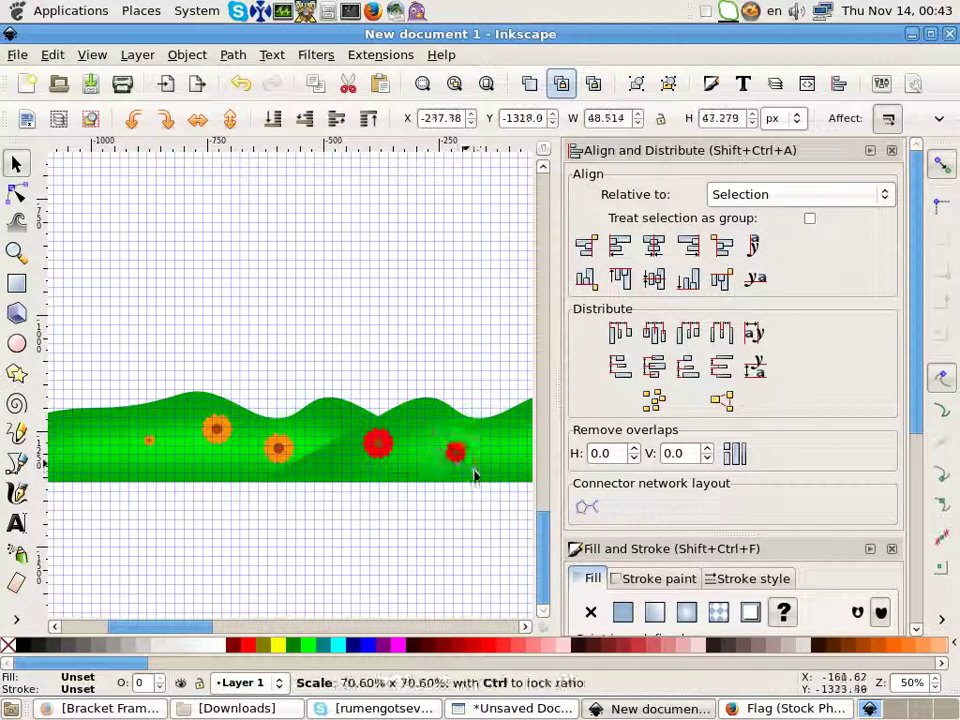
drag(164, 627, 214, 644)
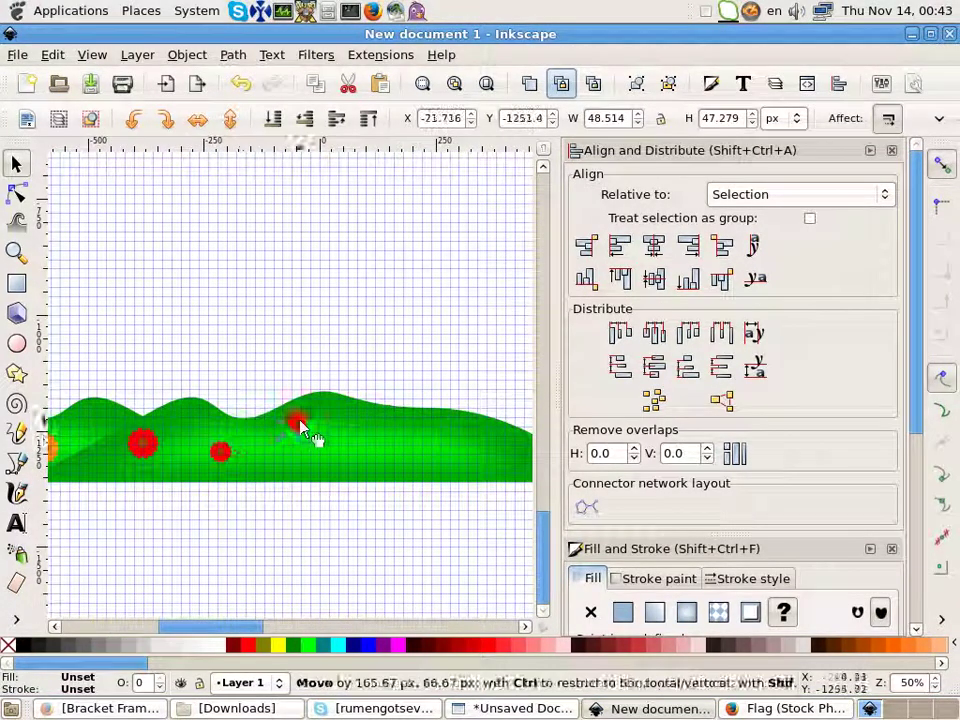
key(ctrl+less)
Step: Duplicate the big, small and tiny red flowers, spreading the copies rightward along the hill
click(132, 458)
key(ctrl+d)
drag(135, 460, 300, 475)
click(230, 462)
key(ctrl+d)
drag(230, 462, 407, 475)
click(297, 420)
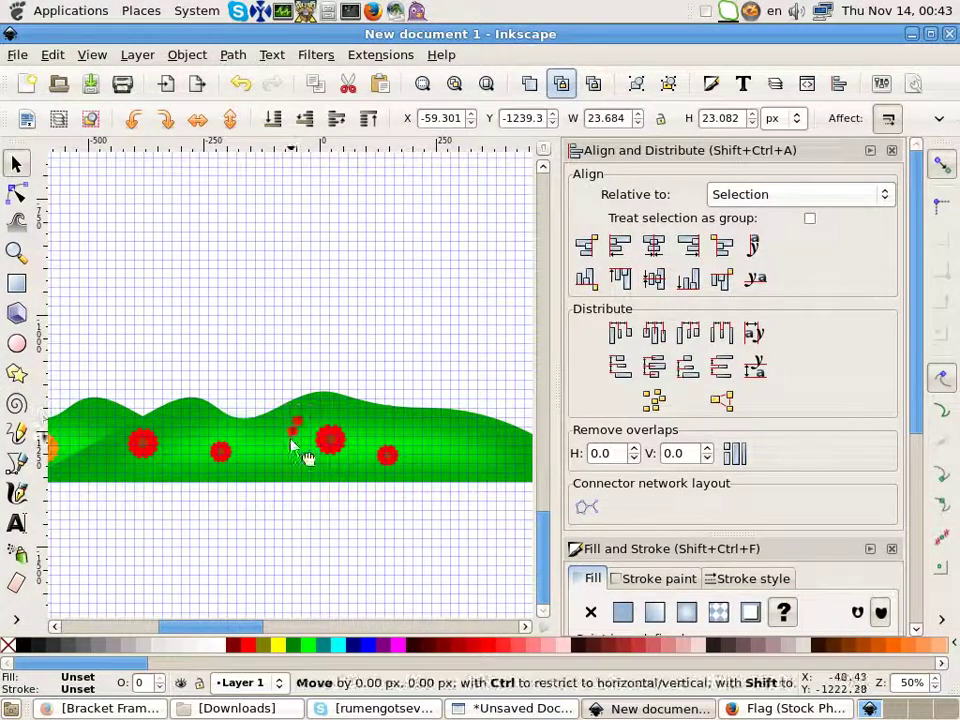
key(ctrl+d)
drag(278, 464, 426, 448)
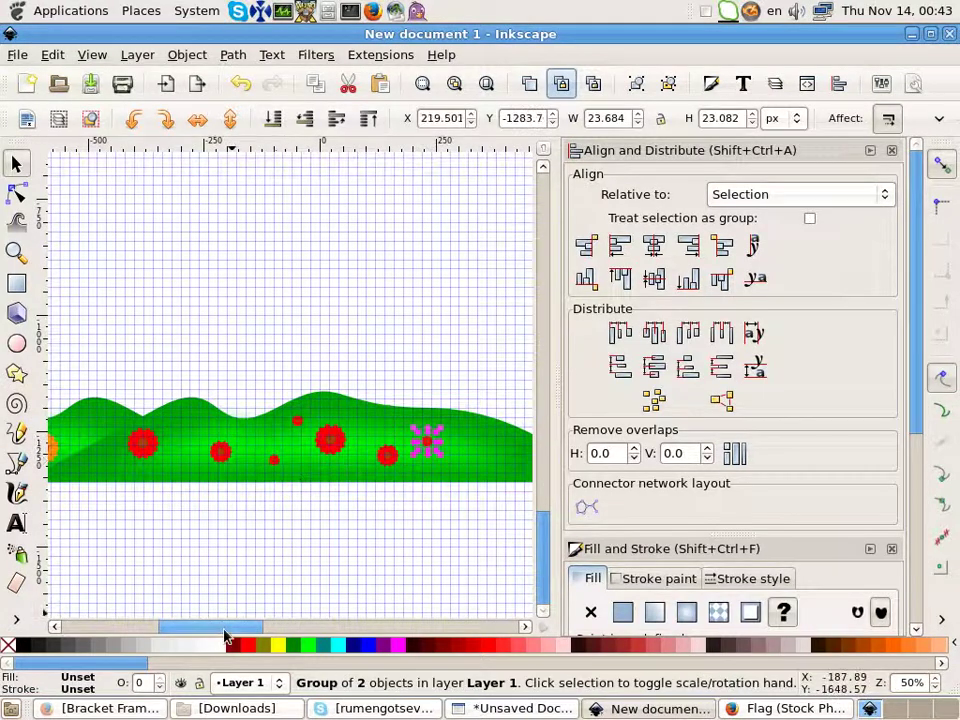
Step: Move the pink flower in among the orange flowers on the hill
scroll(275, 488, left, 5)
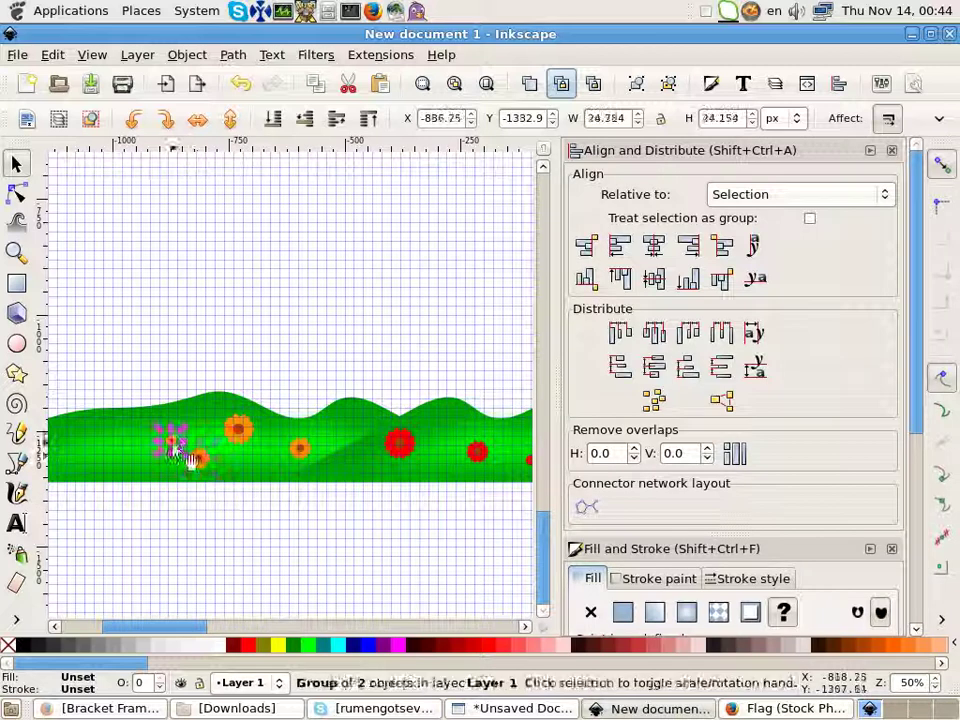
drag(176, 440, 190, 458)
click(802, 15)
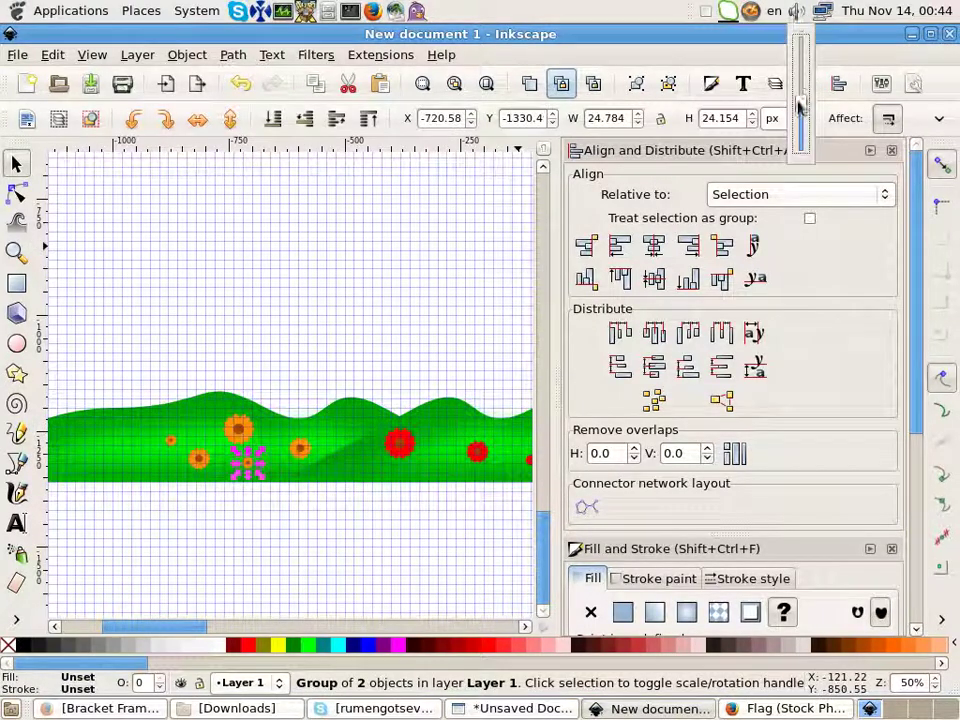
click(408, 332)
drag(256, 478, 118, 482)
Step: Clear the selection and colour the top-right frame on the red background navy
scroll(174, 478, down, 2)
click(116, 530)
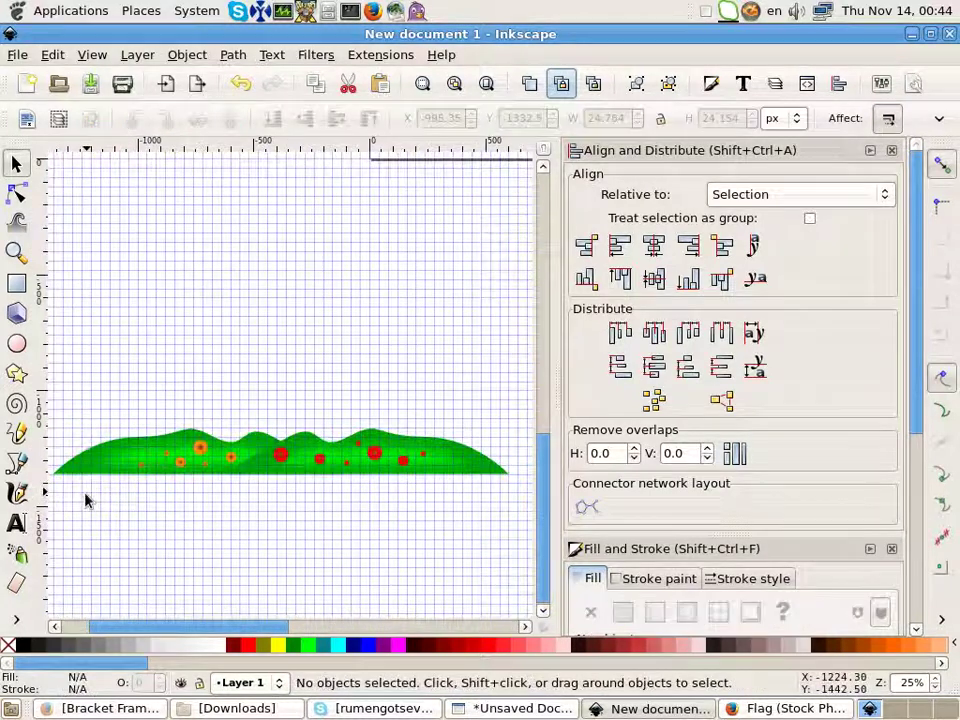
scroll(280, 370, down, 3)
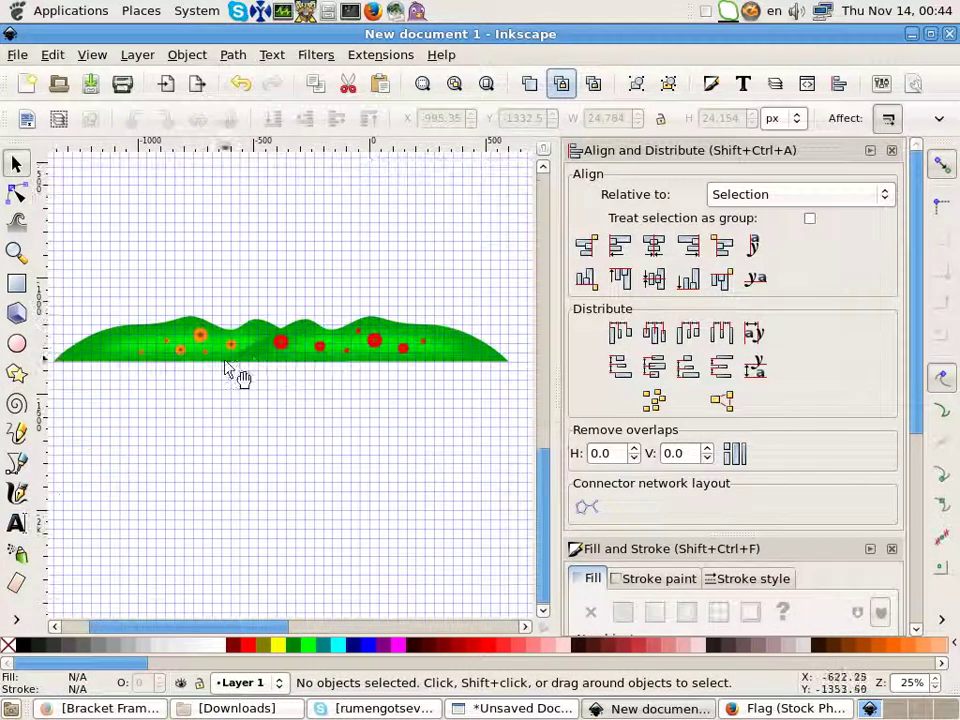
ctrl+scroll(275, 362, up, 1)
ctrl+scroll(279, 364, up, 1)
ctrl+scroll(268, 371, down, 1)
ctrl+scroll(257, 363, down, 3)
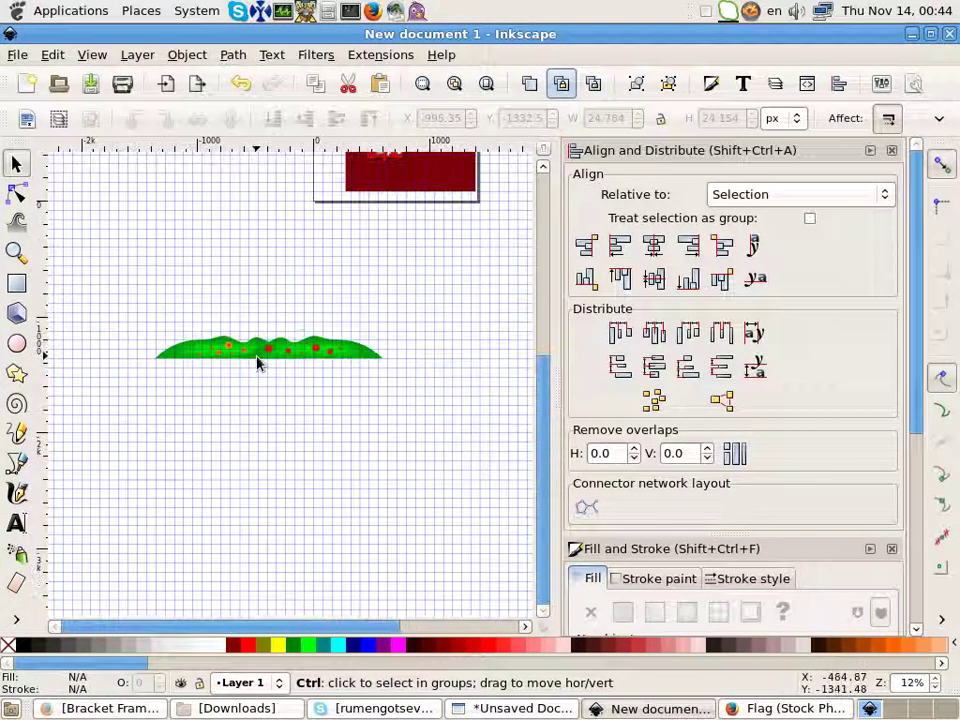
scroll(260, 362, up, 3)
click(470, 213)
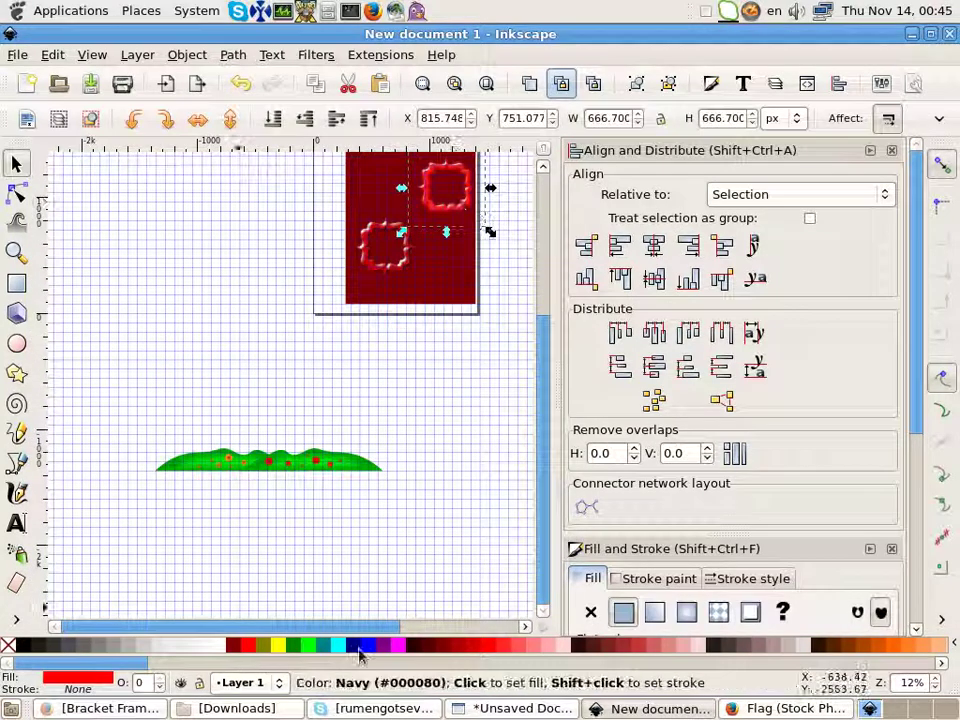
click(359, 647)
Step: Colour the lower-left and top-right frames cyan
click(382, 262)
click(339, 646)
click(445, 185)
click(339, 646)
Step: Select the dark red background rectangle, then clear the selection
ctrl+scroll(478, 225, up, 3)
ctrl+scroll(395, 258, down, 1)
click(197, 474)
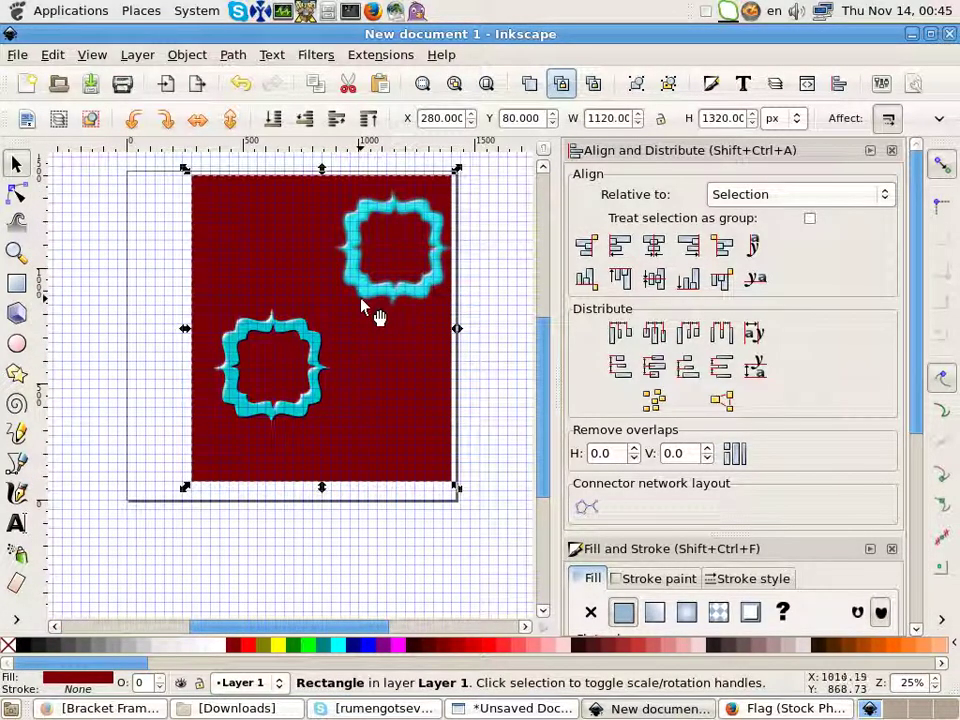
scroll(385, 335, down, 3)
scroll(430, 348, up, 3)
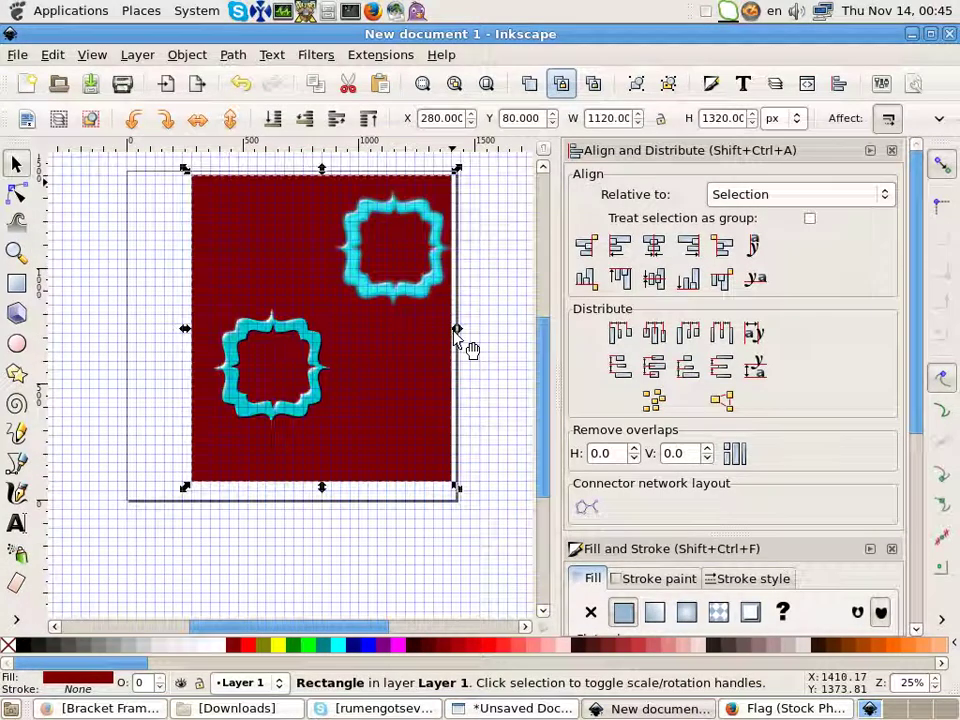
click(508, 281)
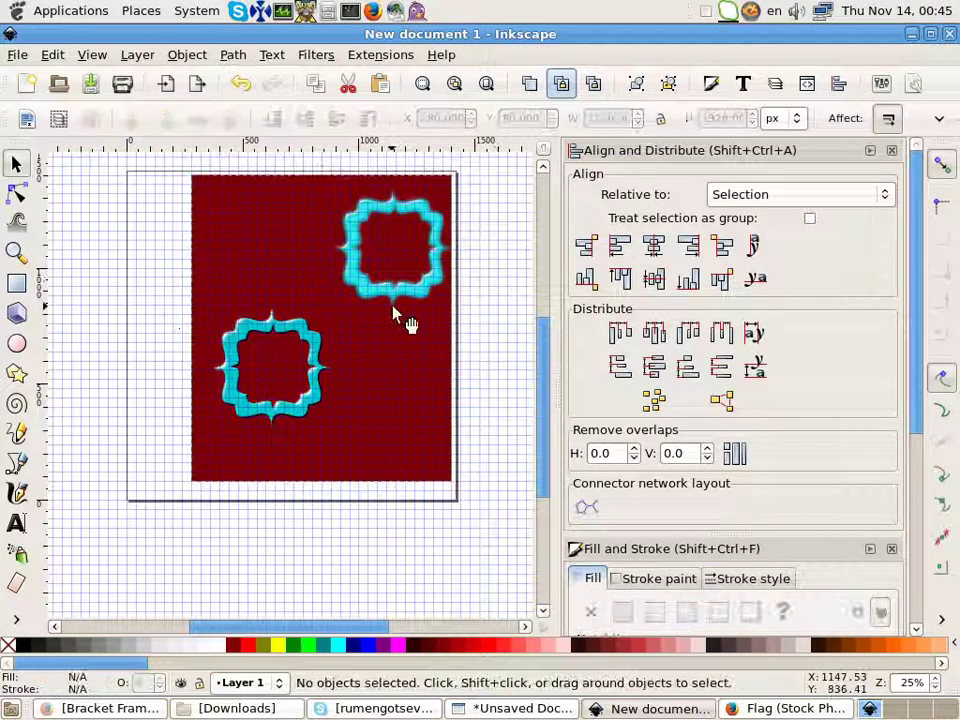
drag(240, 625, 219, 625)
Step: Add a new layer keeping the default name 'Layer'
scroll(343, 403, down, 3)
scroll(343, 403, up, 3)
click(137, 54)
click(141, 366)
key(shift+ctrl+n)
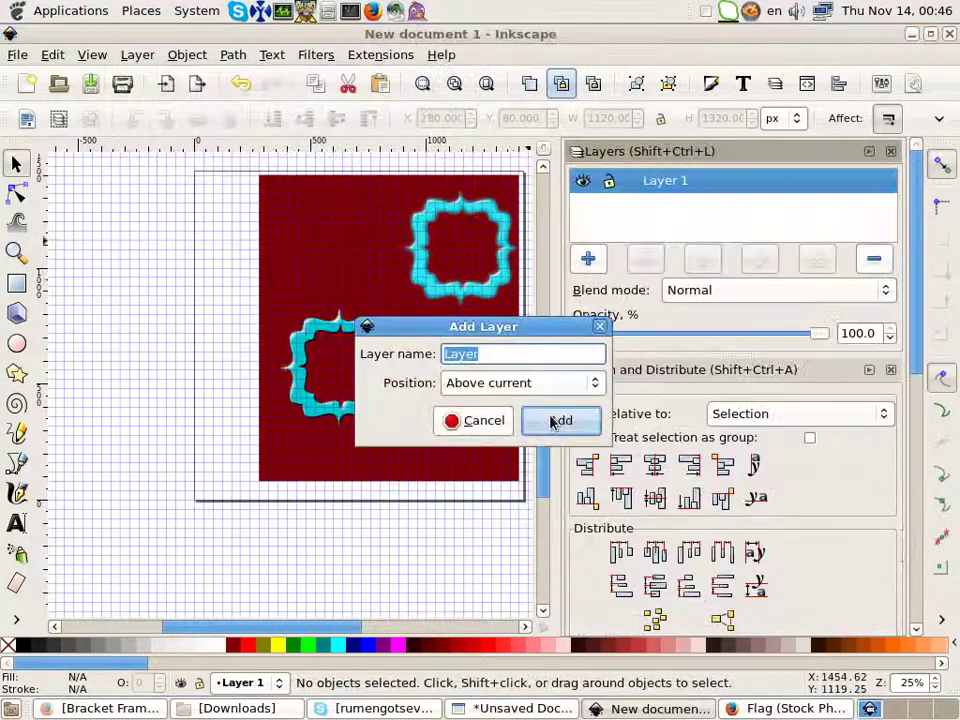
click(559, 418)
Step: Cut the top-right frame from Layer 1 and paste it in place on the new layer
click(422, 245)
click(52, 54)
click(70, 146)
click(52, 54)
click(80, 208)
Step: Add Layer#1 and move the bottom-left frame into it with cut and paste in place
click(588, 259)
click(559, 418)
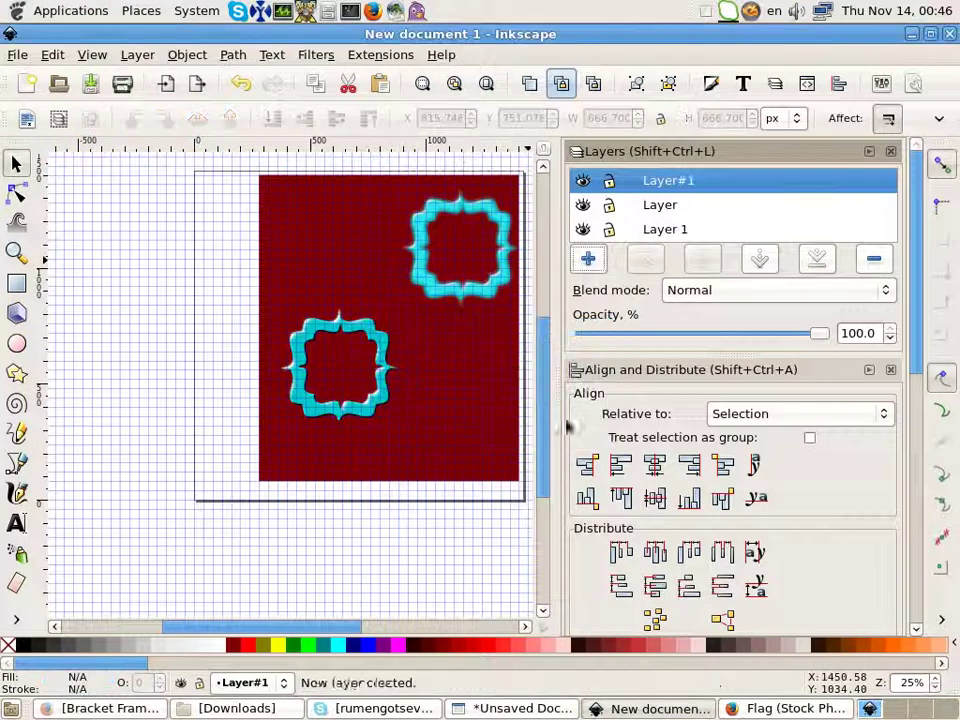
click(395, 398)
click(52, 54)
click(70, 146)
click(668, 180)
click(52, 54)
click(80, 204)
Step: Move the dark red background rectangle into a new Layer#2 placed below the frame layers
click(372, 205)
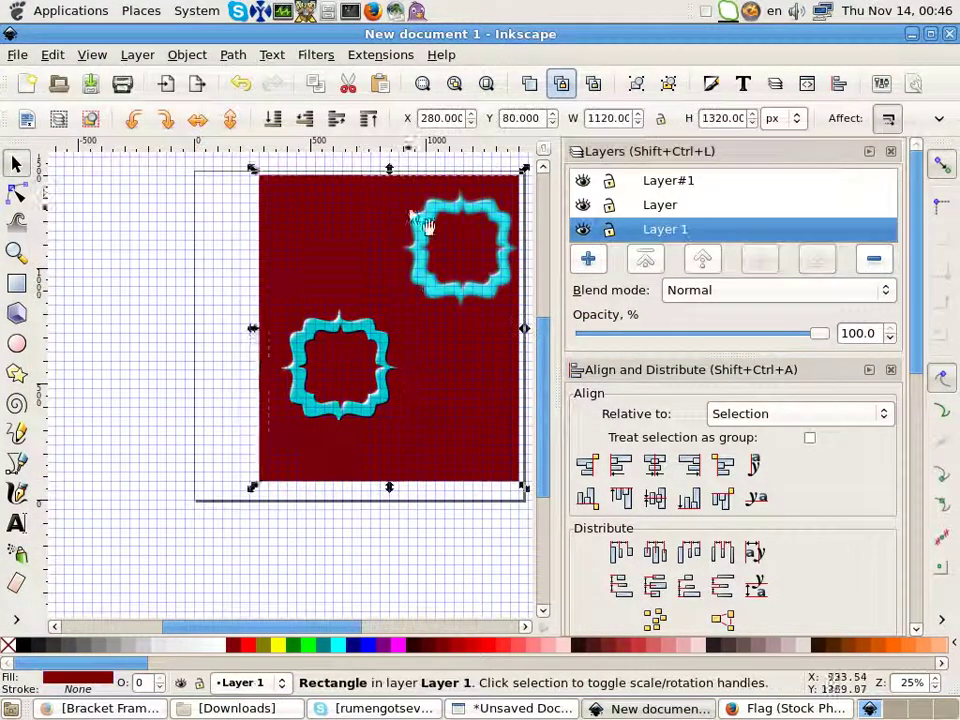
key(Delete)
click(668, 180)
click(588, 259)
click(561, 420)
click(52, 54)
click(72, 186)
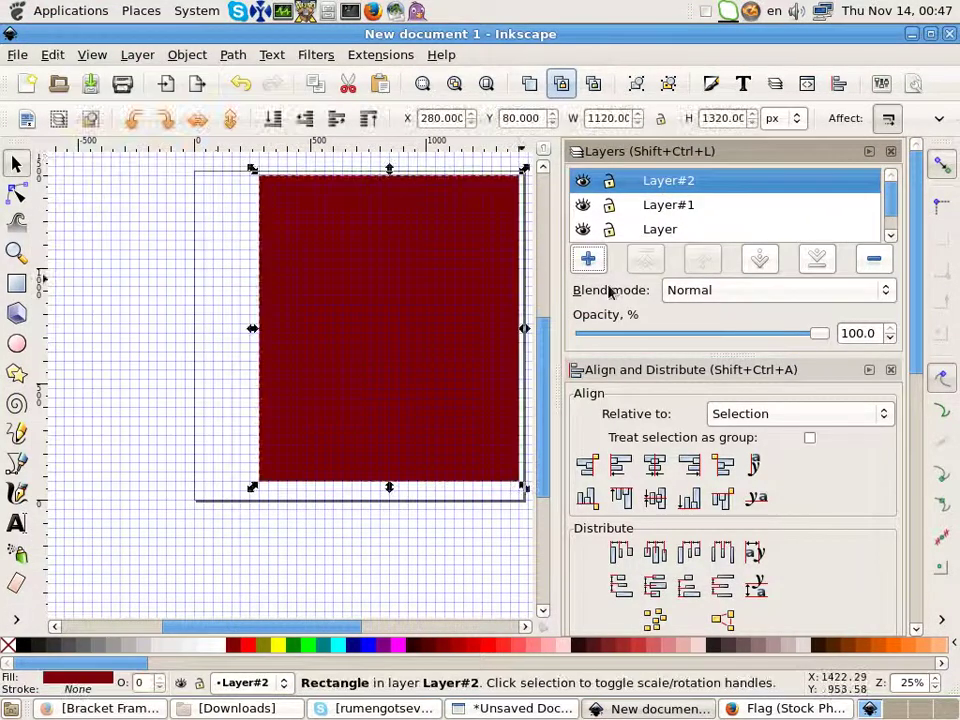
click(760, 259)
Step: Stretch the background rectangle wider on both sides and extend its bottom edge down
scroll(283, 279, down, 3)
scroll(283, 279, up, 5)
drag(524, 402, 538, 410)
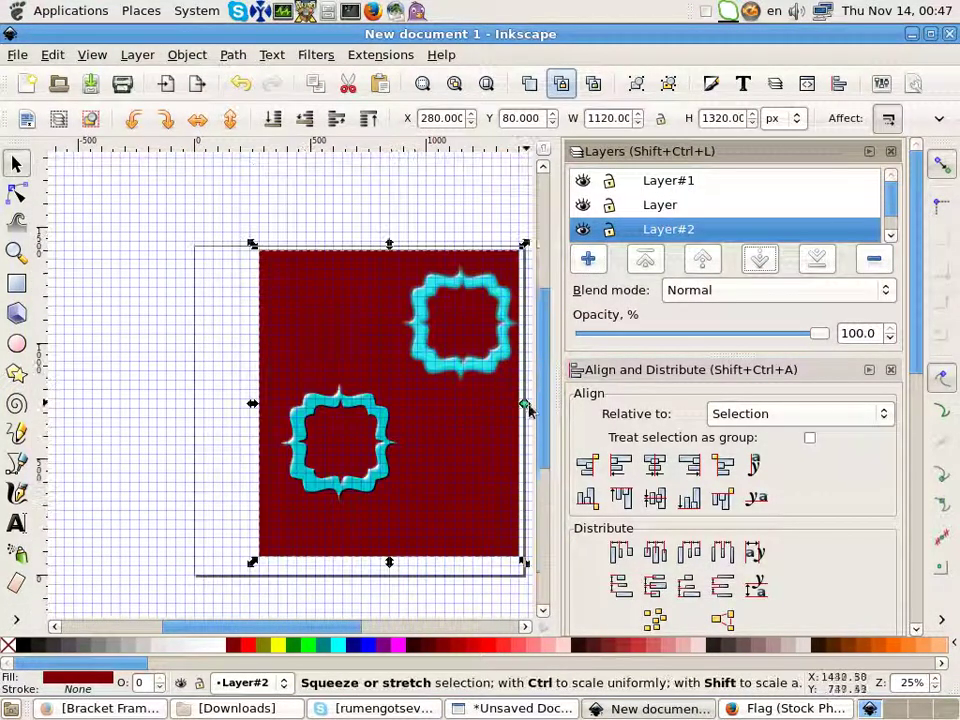
drag(253, 410, 186, 412)
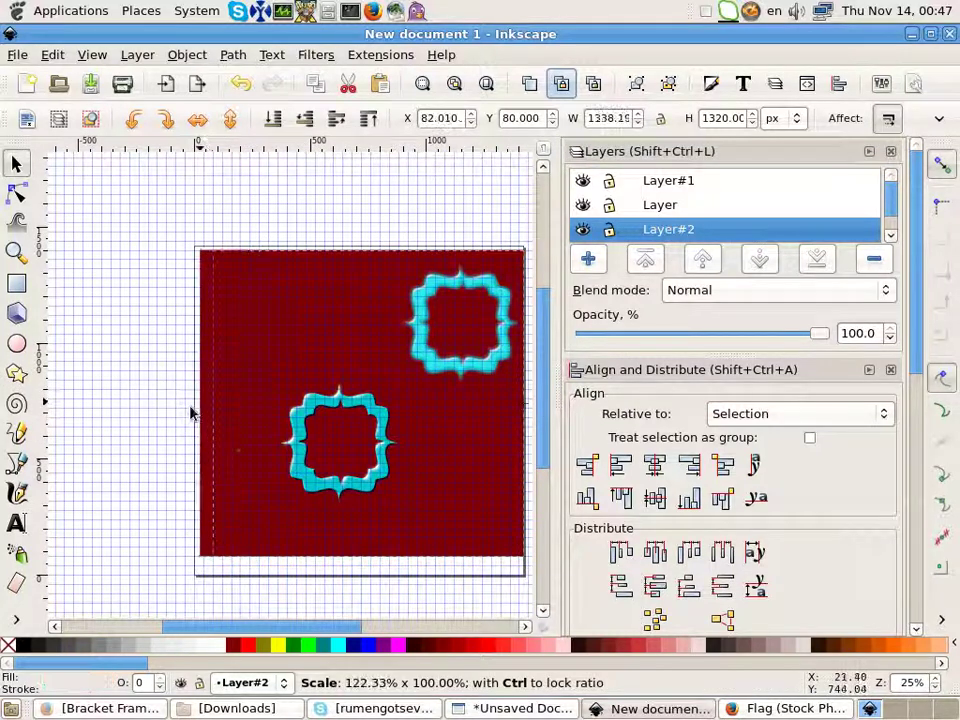
drag(358, 560, 358, 580)
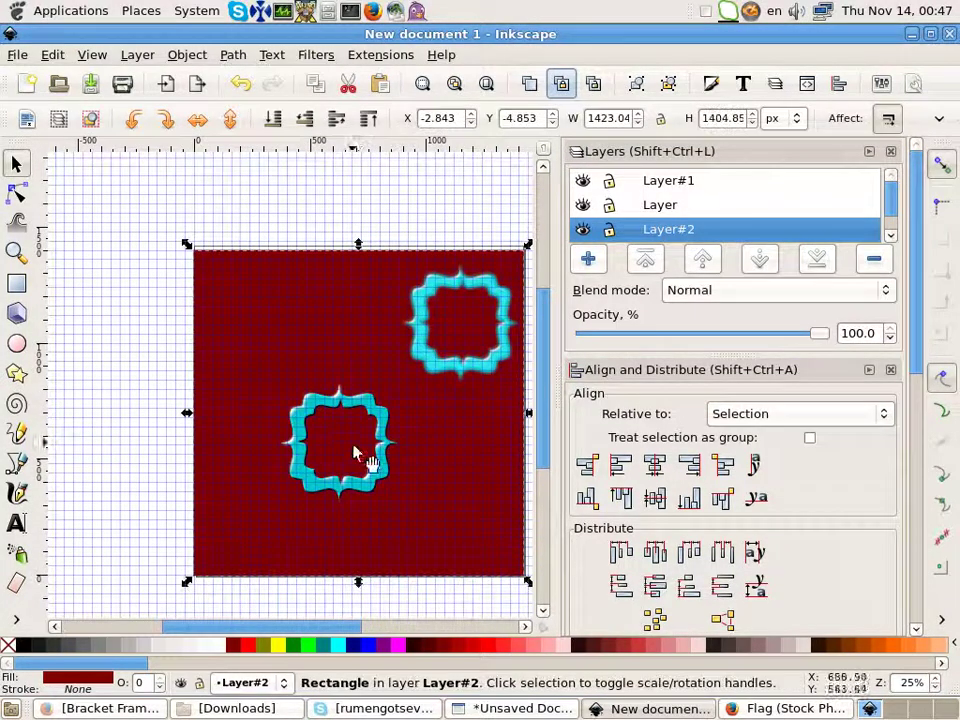
Step: Fill the background rectangle pale cyan and colour the upper-right frame magenta
scroll(305, 510, down, 2)
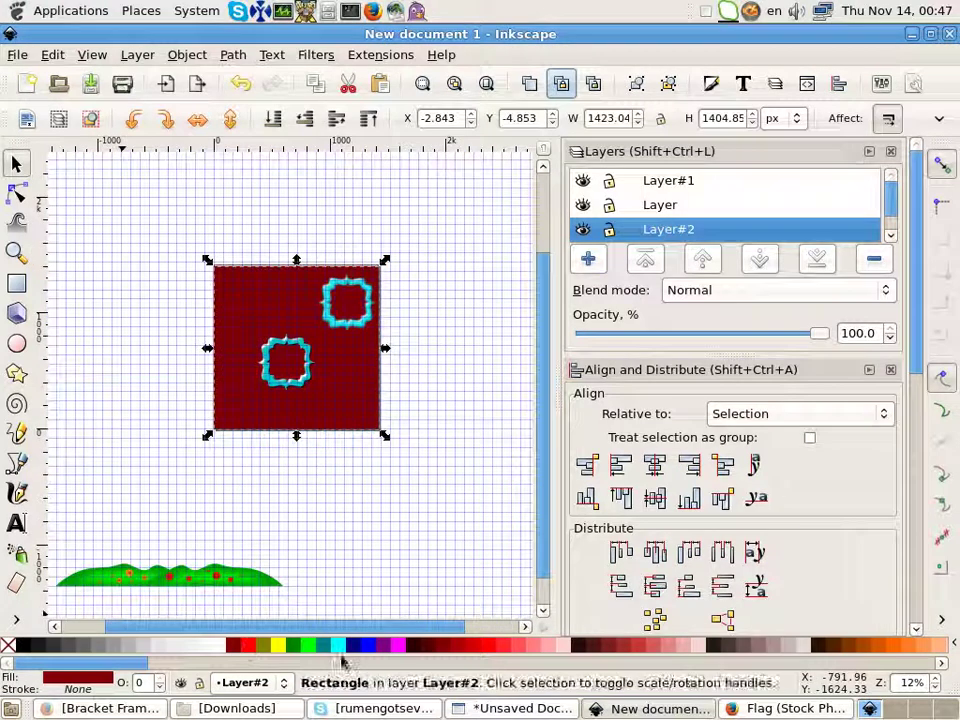
click(337, 653)
scroll(317, 364, up, 2)
scroll(333, 386, down, 1)
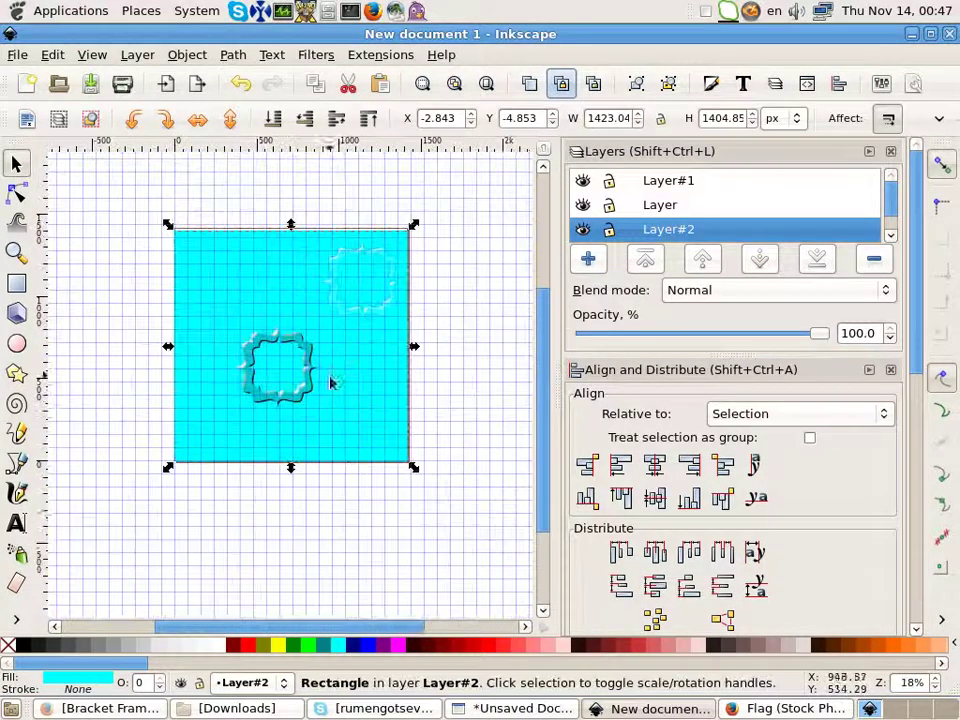
key(ctrl+shift+f)
click(655, 524)
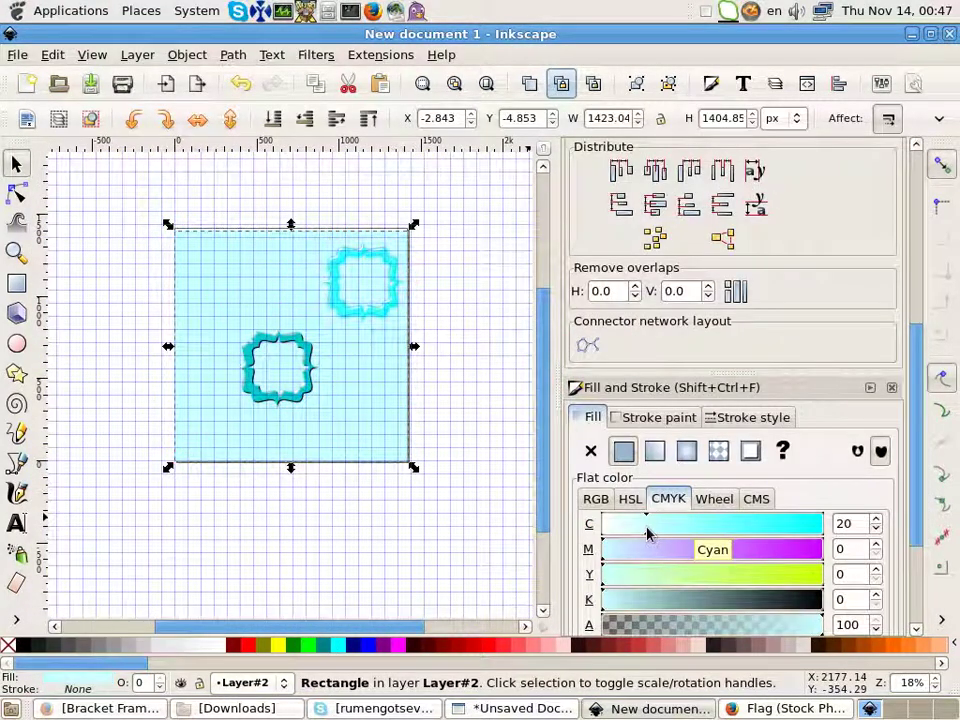
click(340, 325)
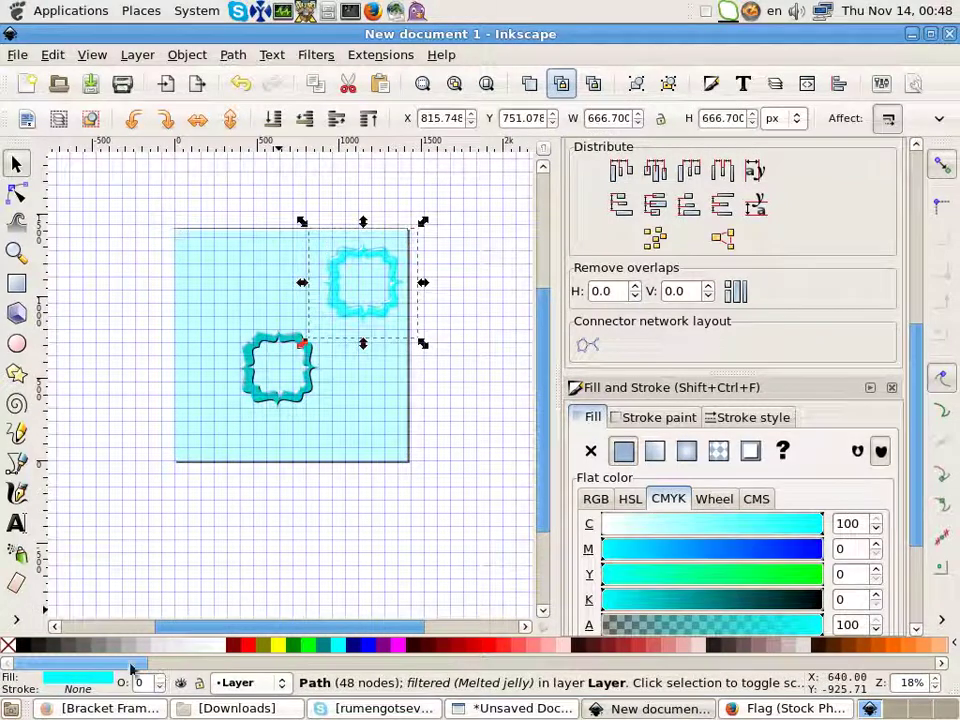
drag(615, 663, 791, 663)
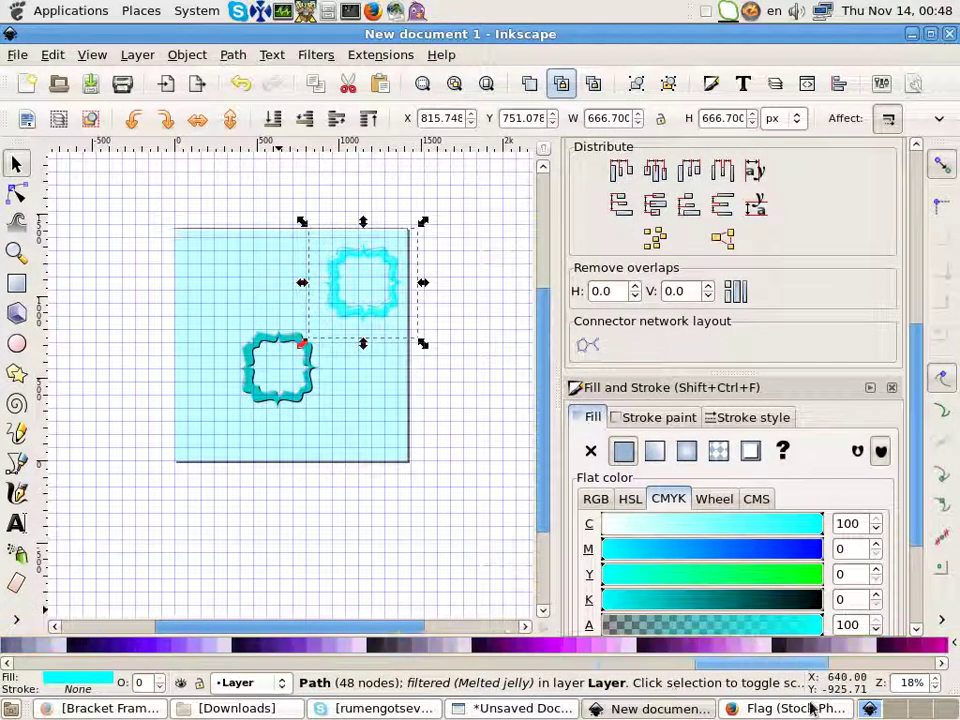
click(692, 648)
Step: Try several blue swatches on the lower-left frame, settling on pale blue-grey
click(275, 400)
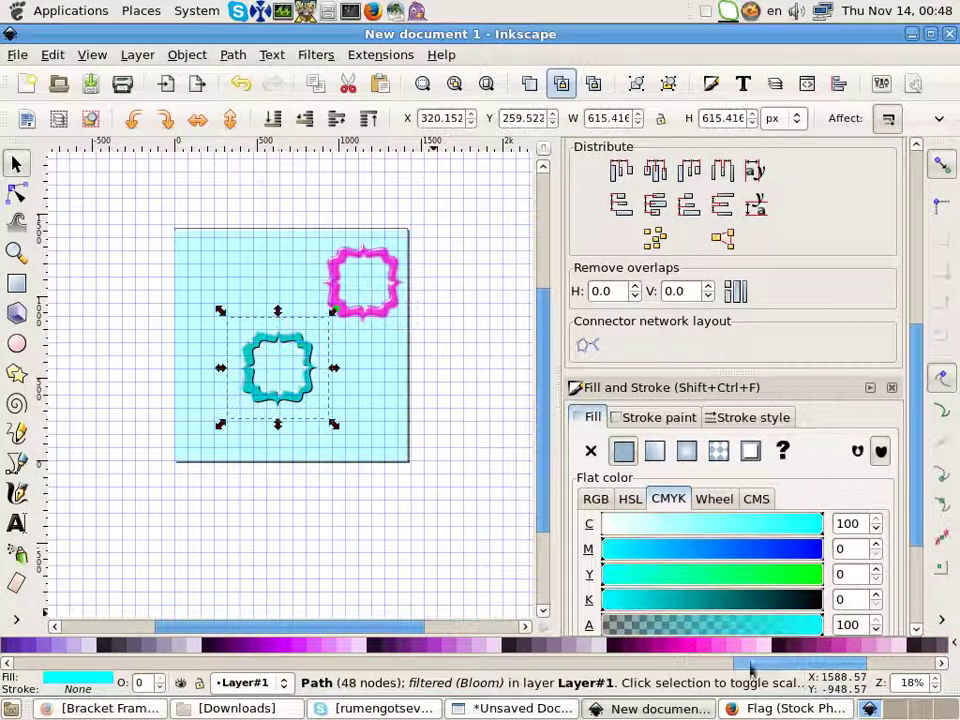
scroll(231, 648, up, 5)
scroll(540, 650, up, 3)
click(538, 648)
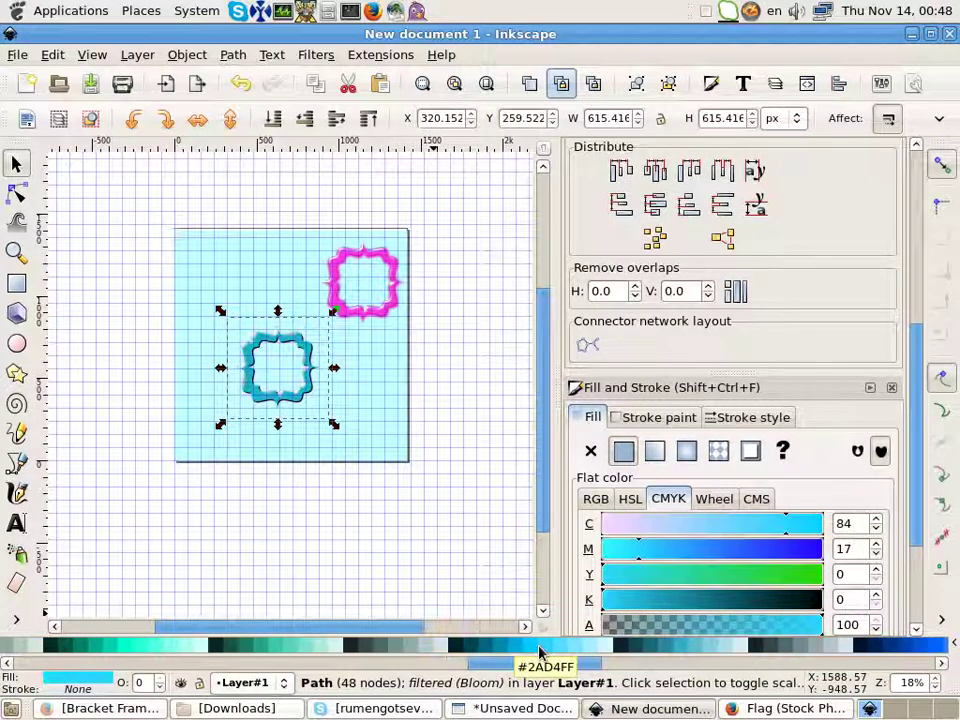
click(602, 650)
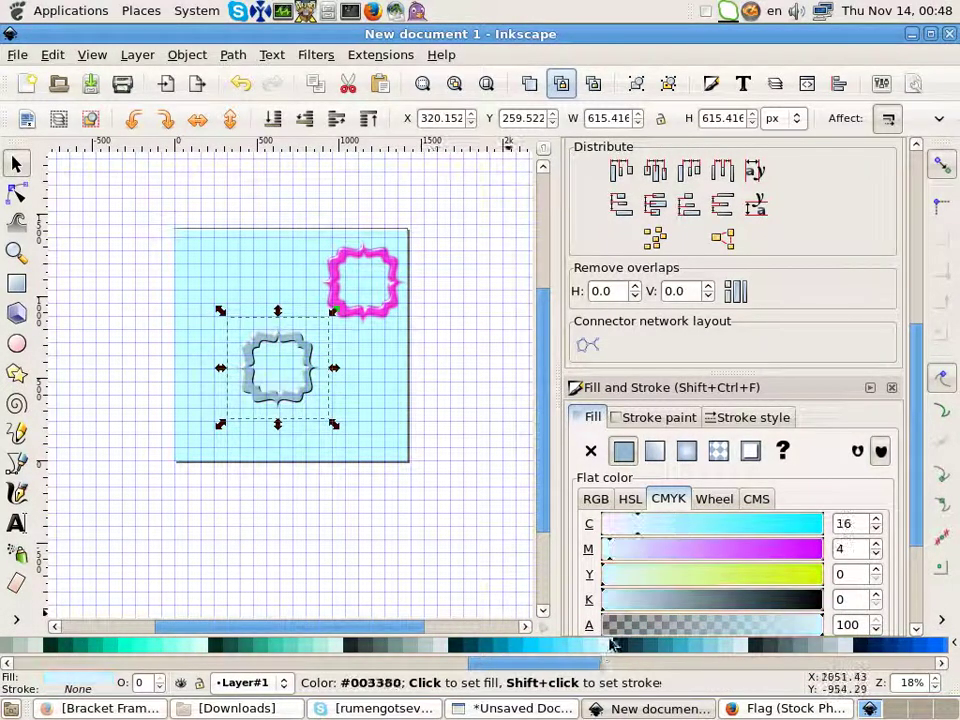
click(630, 648)
click(710, 648)
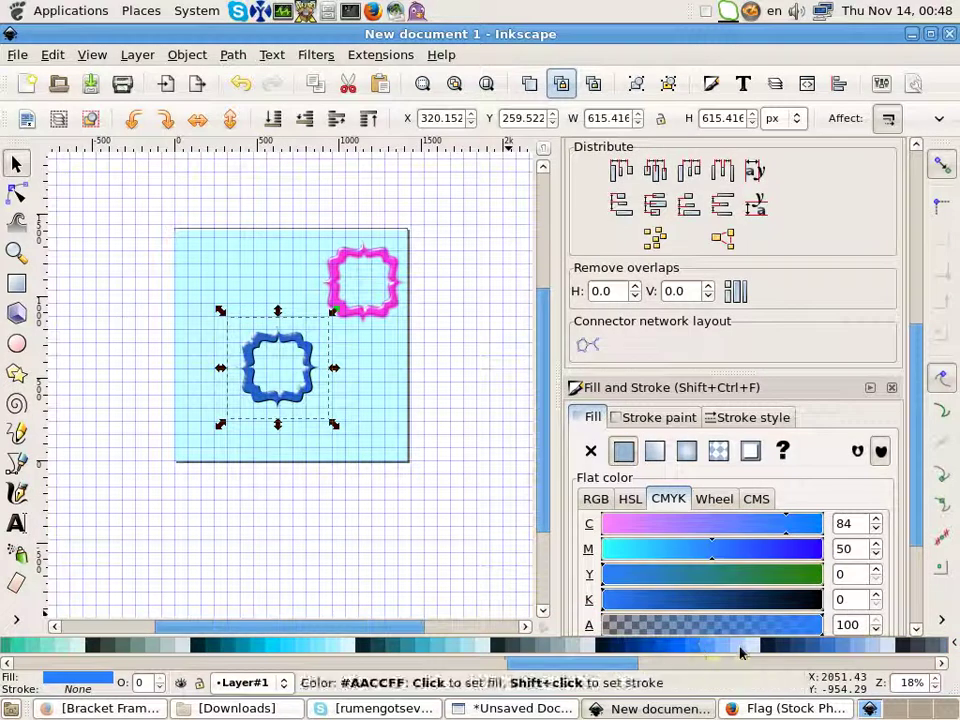
click(752, 648)
click(778, 648)
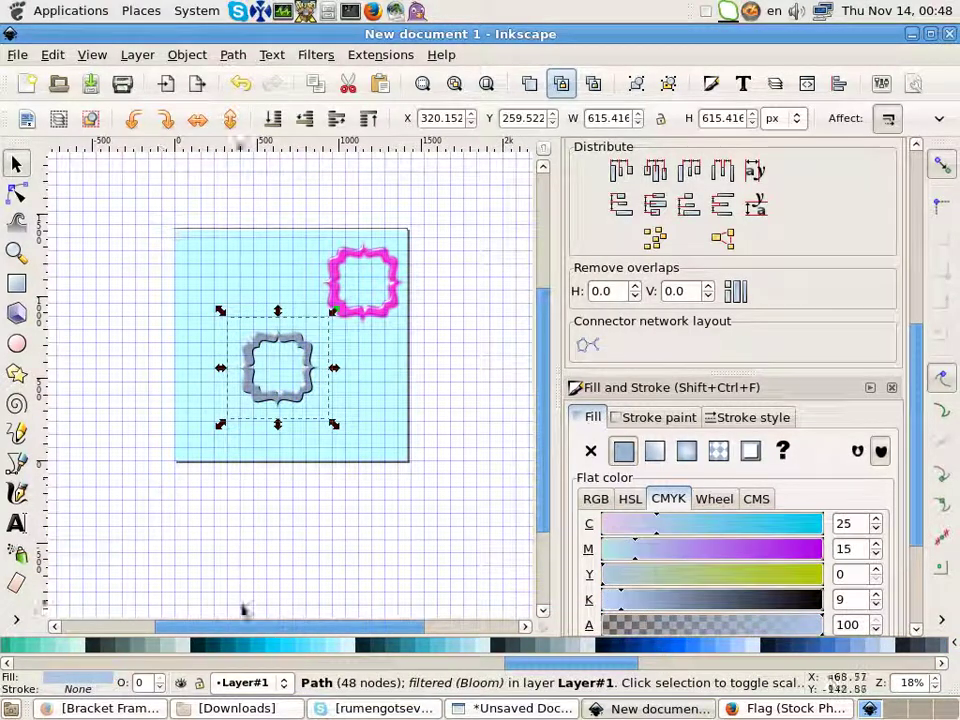
Step: Deselect the frame and select the light-cyan background rectangle
click(88, 455)
click(204, 460)
scroll(251, 561, down, 1)
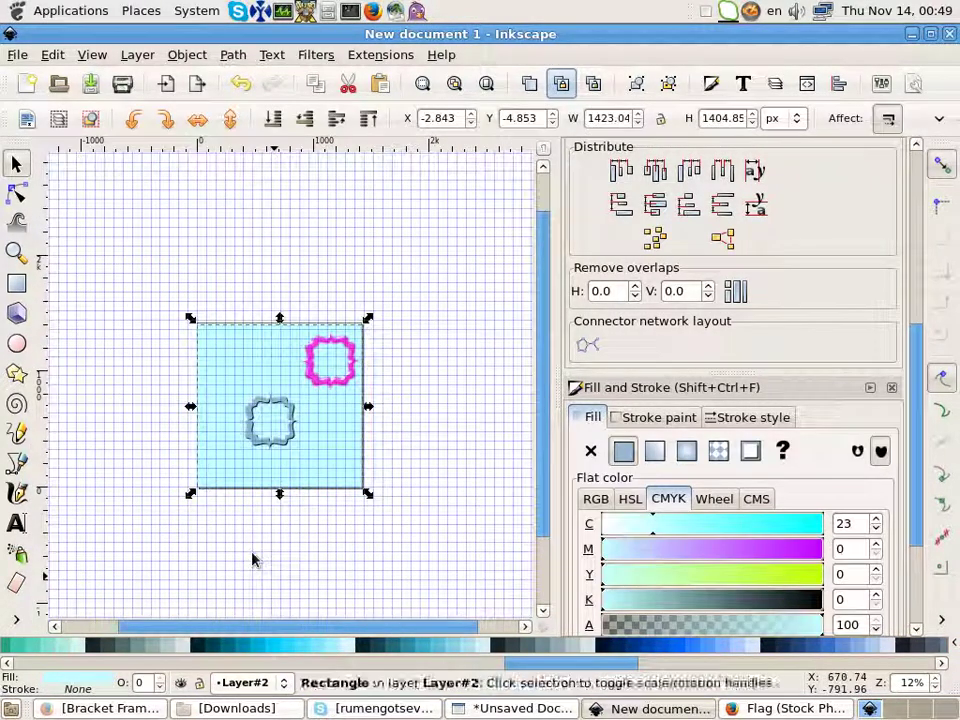
scroll(60, 508, down, 1)
scroll(96, 516, up, 1)
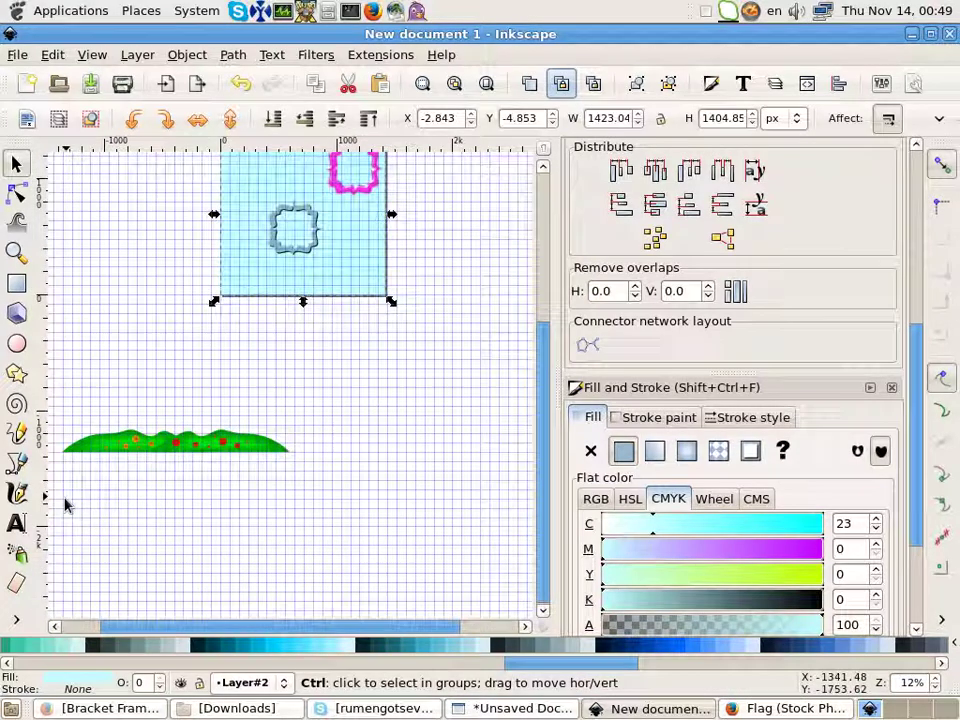
scroll(61, 389, up, 1)
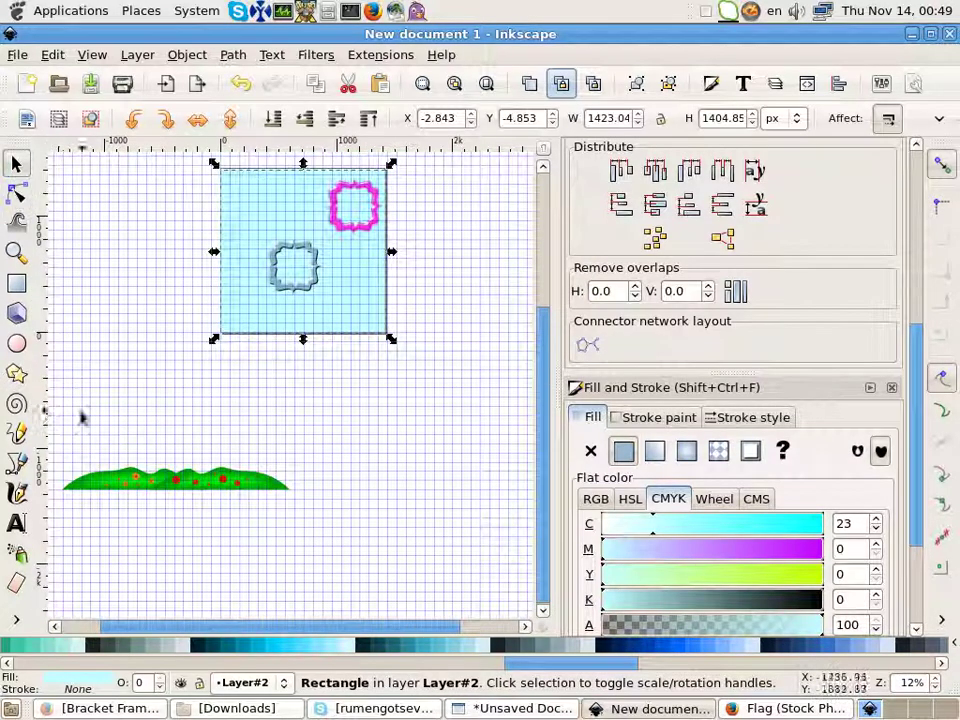
Step: Group the 15 flowered grass pieces and add a new layer
drag(58, 444, 300, 522)
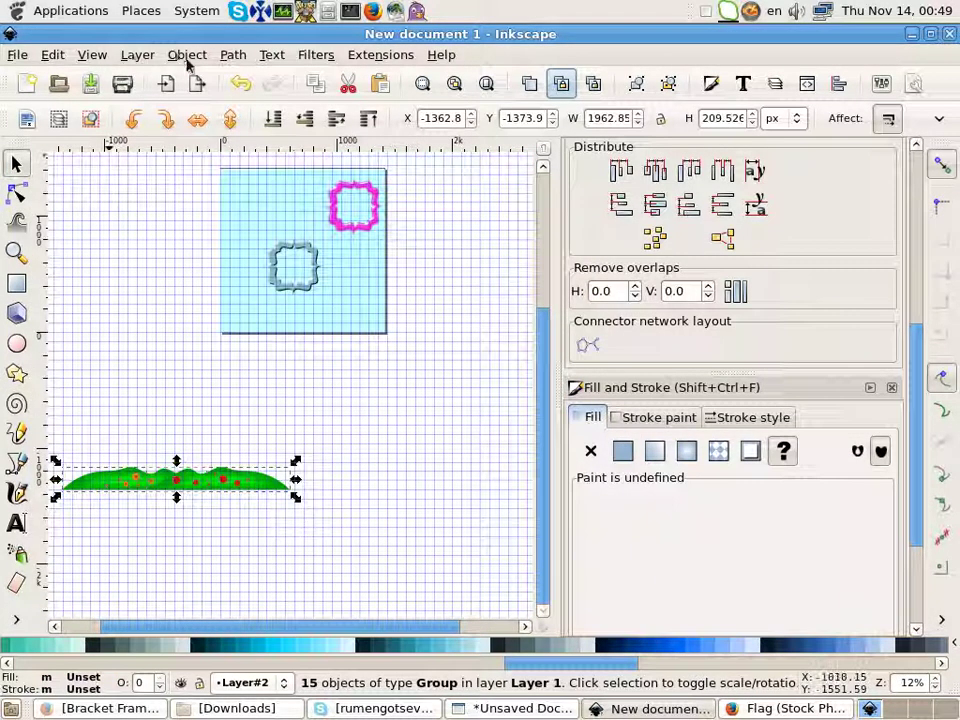
click(186, 55)
click(208, 129)
scroll(744, 326, up, 5)
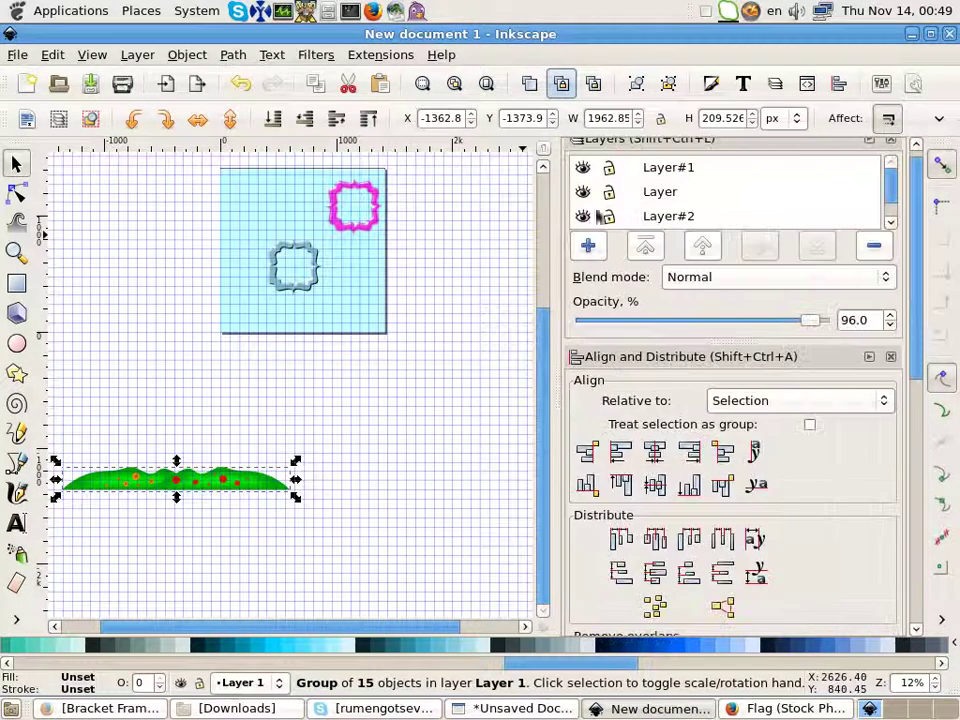
click(660, 170)
click(587, 246)
click(559, 419)
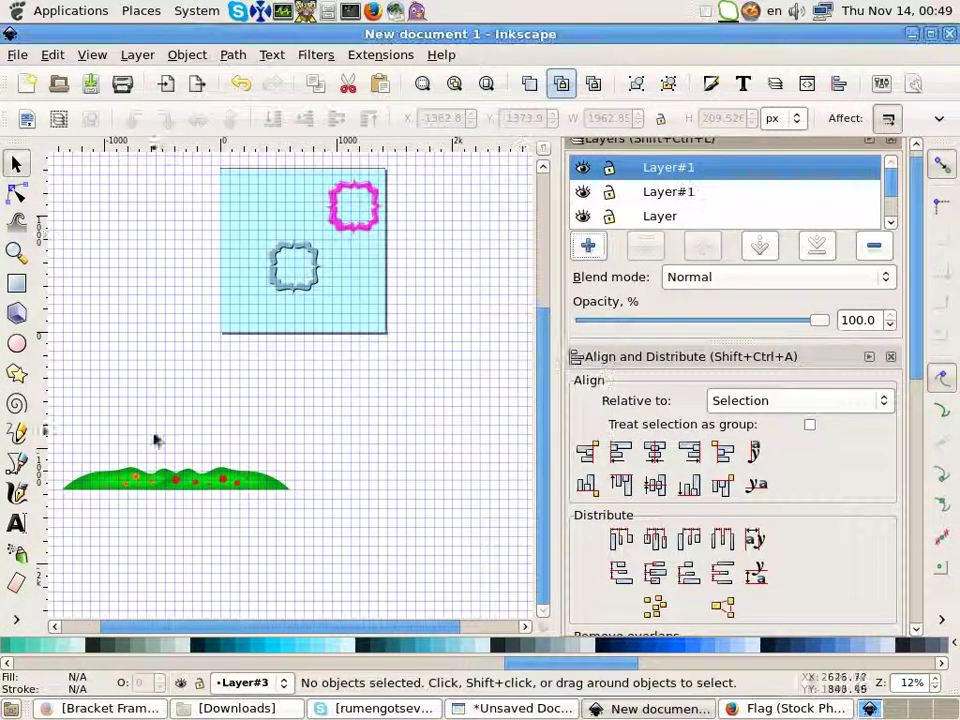
Step: Cut the grass group and paste it in place on Layer#3
click(170, 478)
click(52, 55)
click(72, 147)
click(668, 167)
click(52, 55)
click(80, 207)
Step: Move the grass onto the page bottom and stretch it to 1441.61 px wide
drag(199, 475, 321, 326)
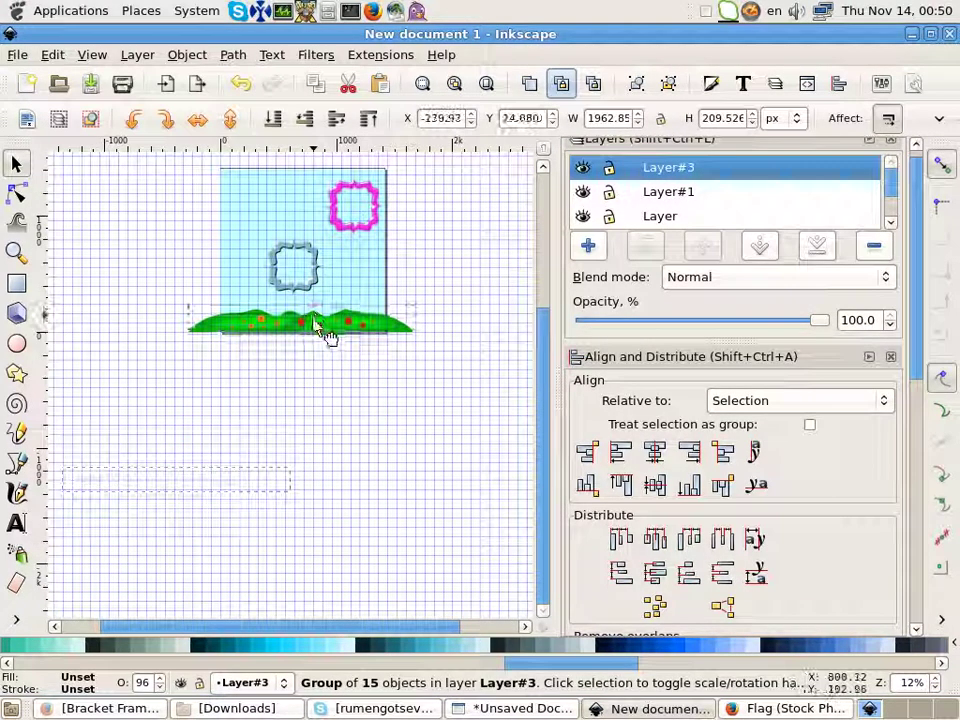
ctrl+scroll(252, 330, up, 3)
ctrl+scroll(255, 330, up, 2)
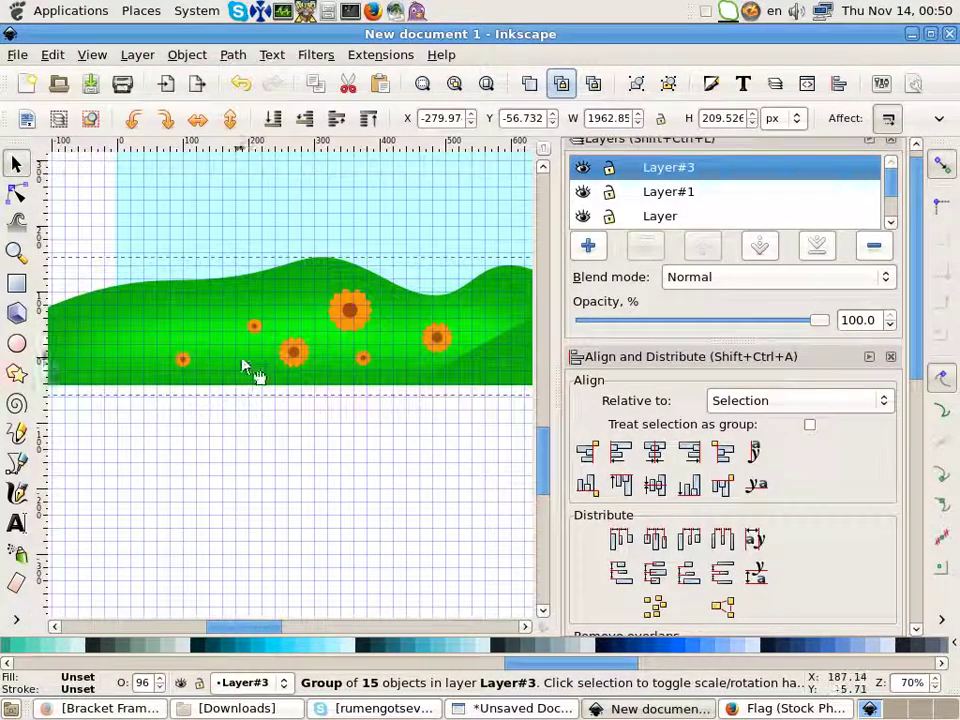
scroll(255, 347, down, 2)
scroll(244, 360, down, 1)
mouse_move(128, 335)
mouse_down()
mouse_move(186, 349)
mouse_move(179, 344)
mouse_up()
drag(525, 340, 535, 340)
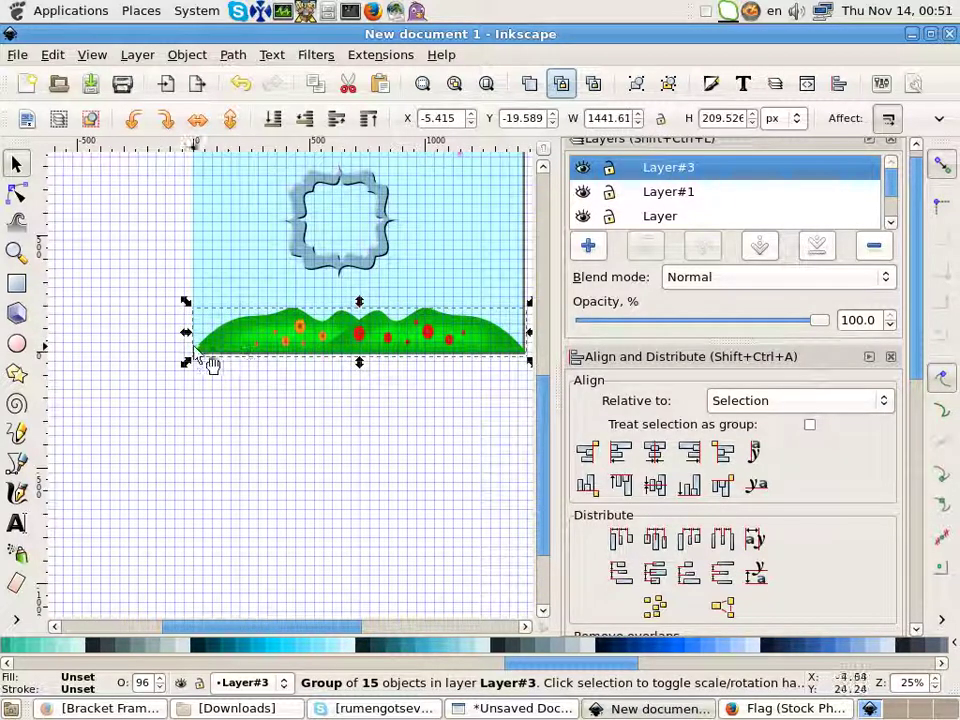
scroll(135, 368, up, 3)
click(138, 366)
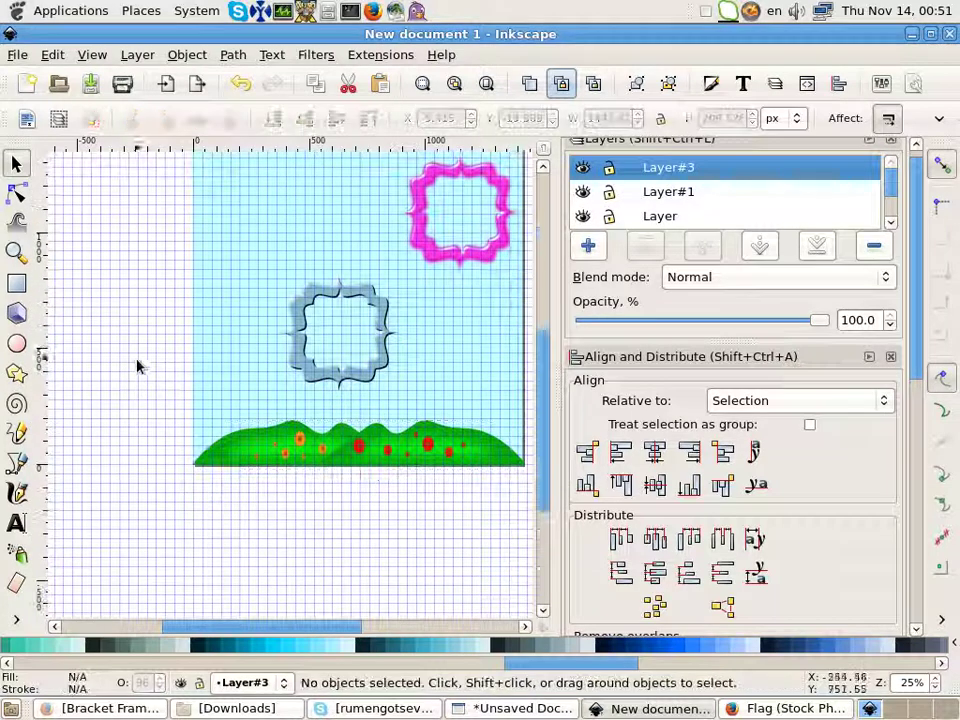
scroll(214, 424, down, 2)
scroll(154, 439, down, 1)
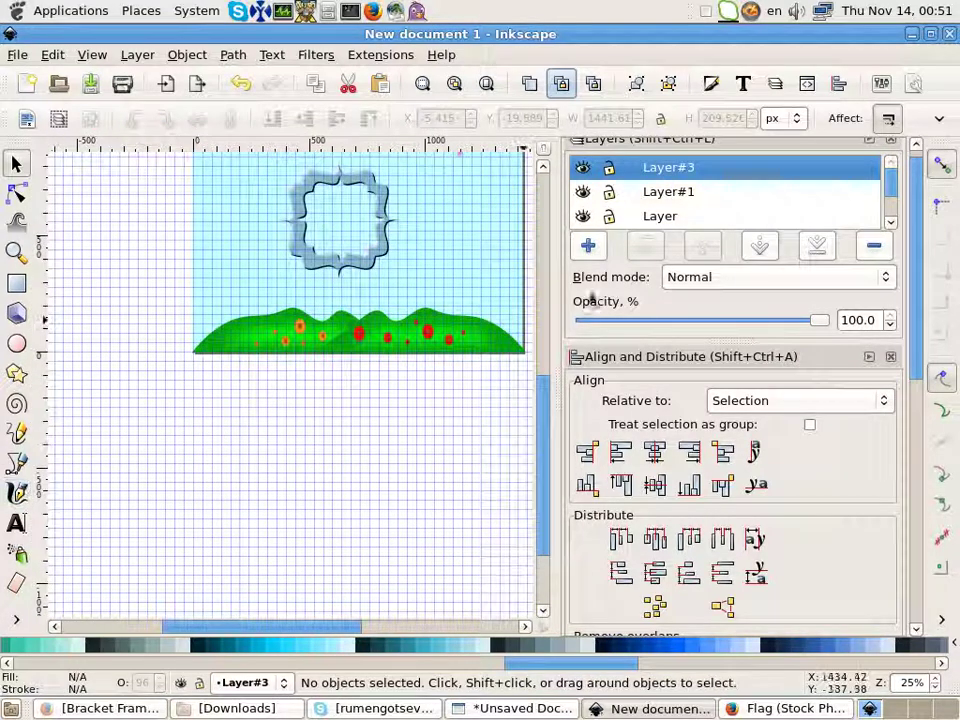
Step: Add Layer#4 and begin the mushroom cap outline with a curved Bezier segment
click(588, 246)
click(556, 424)
click(17, 463)
click(174, 499)
drag(247, 435, 378, 455)
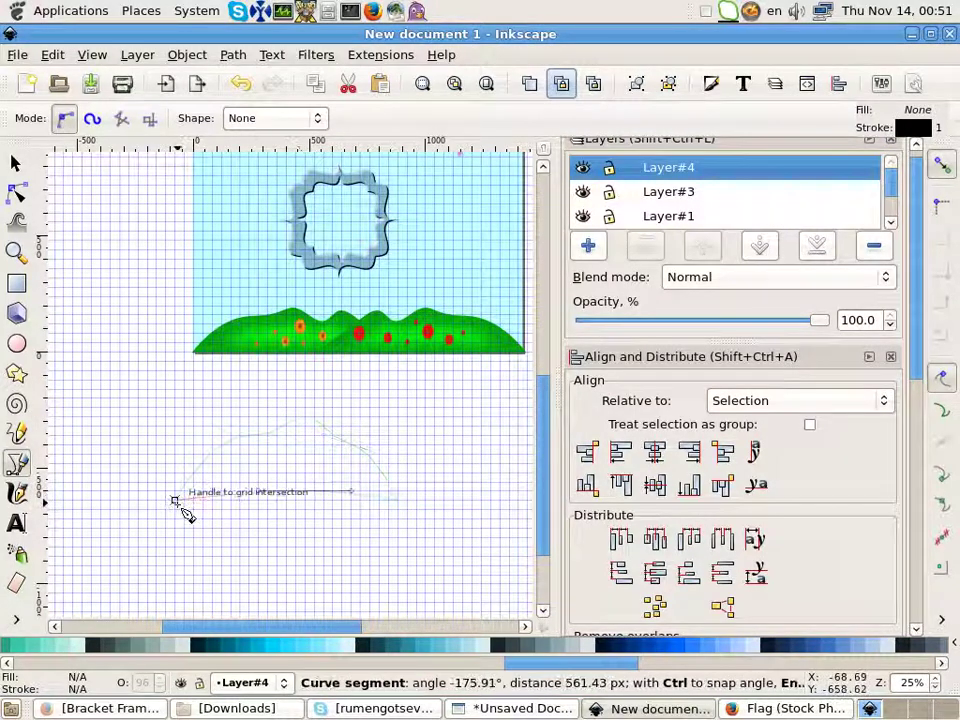
Step: Close the cap outline and fill the cap shape pink
click(174, 499)
scroll(245, 520, down, 2)
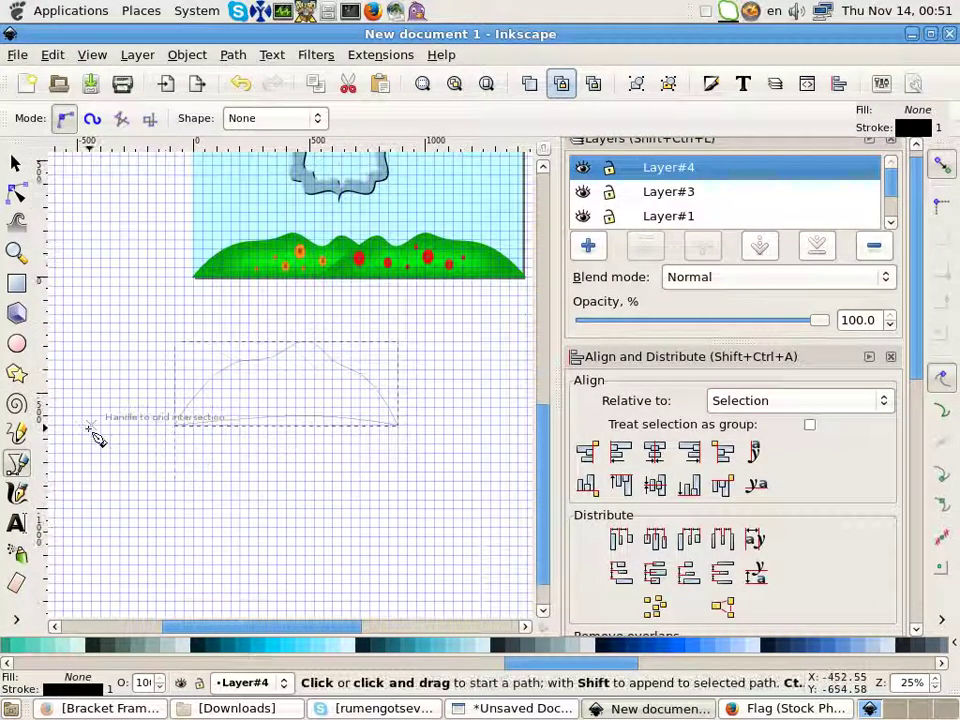
drag(321, 626, 398, 626)
key(s)
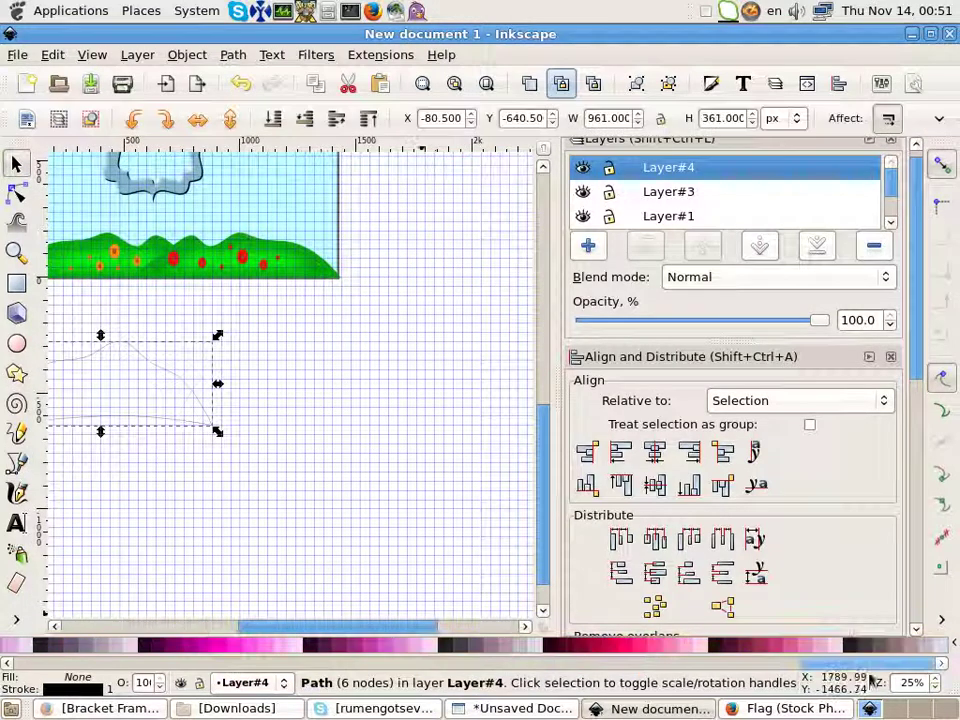
click(600, 645)
scroll(208, 457, left, 3)
scroll(208, 457, up, 1)
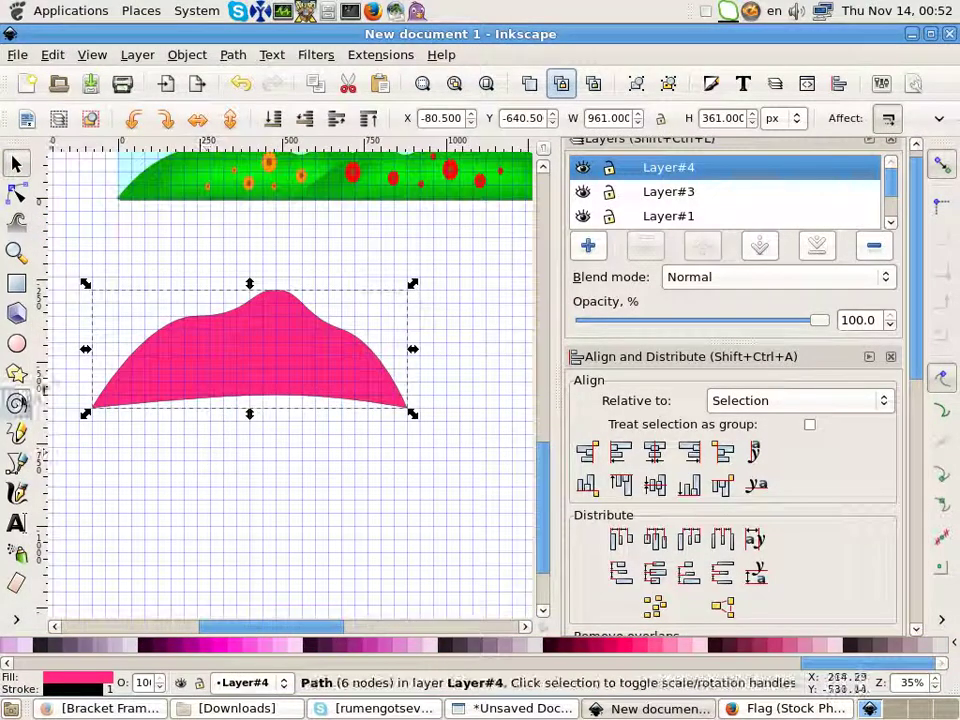
Step: Draw the curved closed underside path beneath the cap, reshape its edges, and fill it magenta
click(16, 463)
click(92, 407)
drag(255, 405, 340, 404)
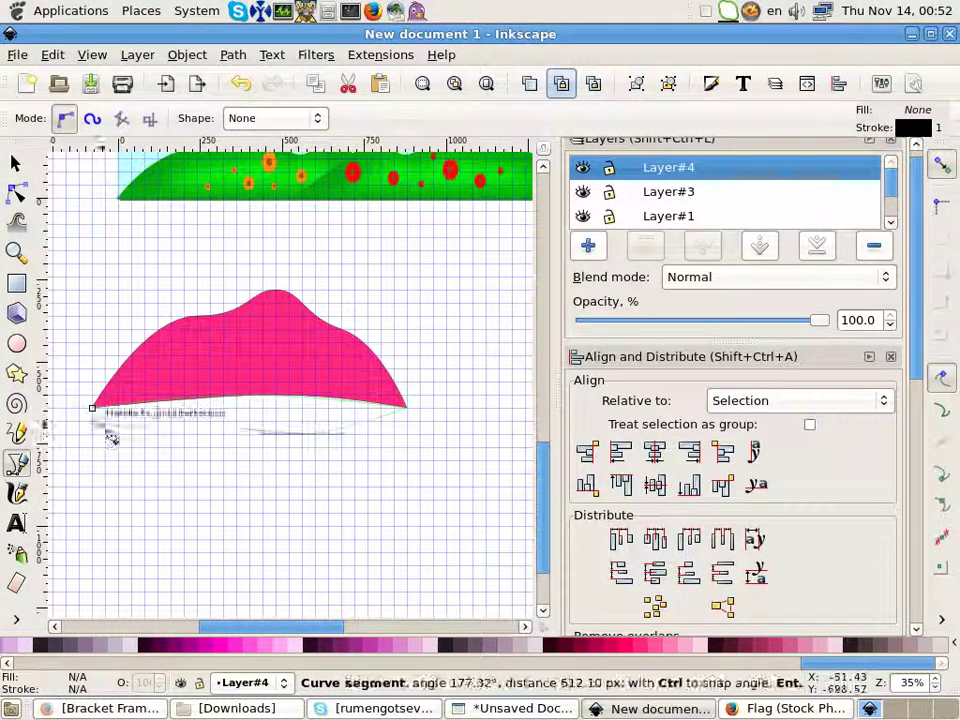
click(92, 408)
click(16, 192)
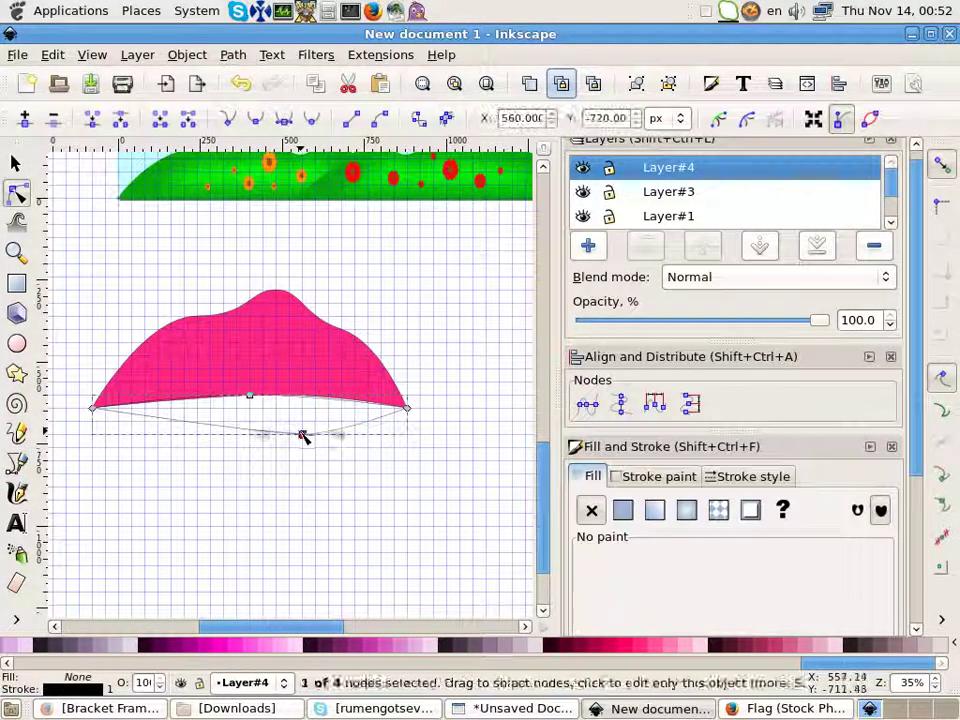
drag(302, 434, 92, 430)
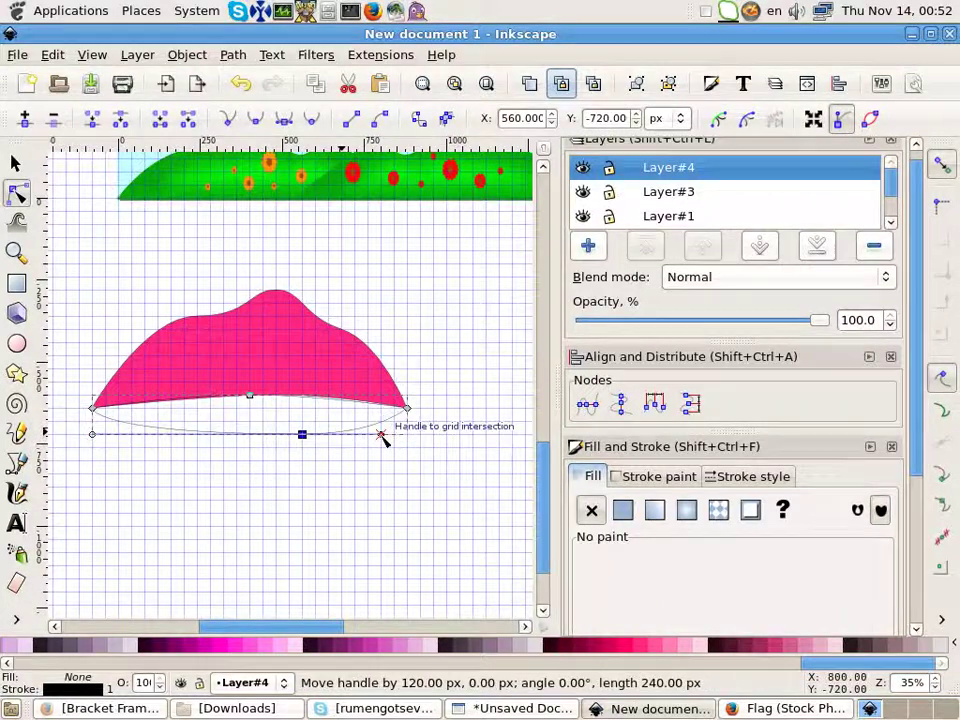
click(225, 643)
scroll(366, 405, up, 2)
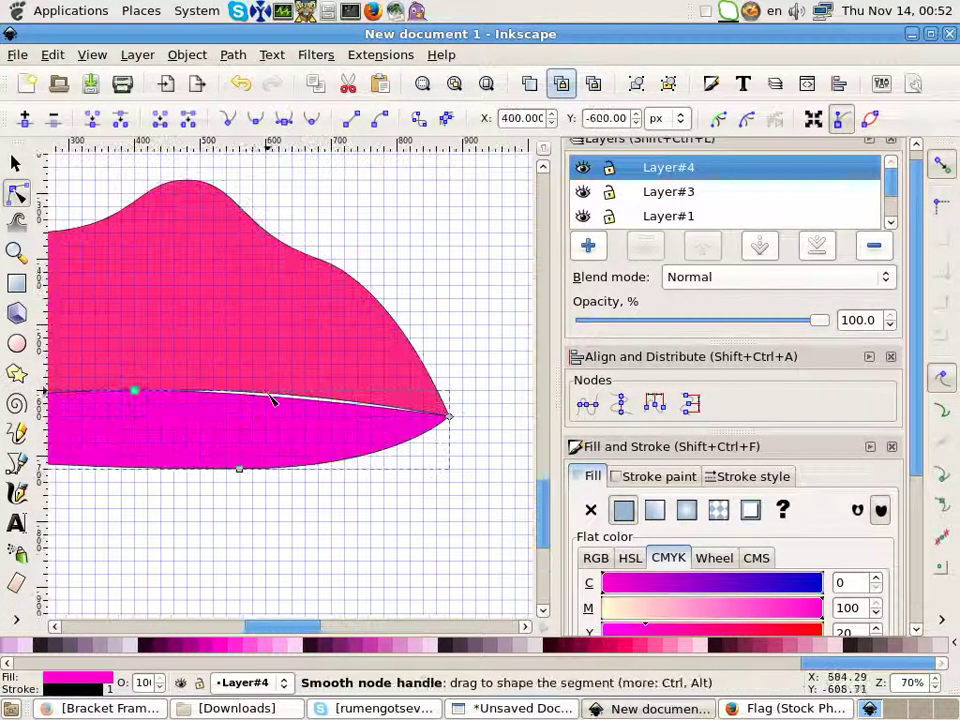
drag(268, 396, 332, 393)
scroll(290, 427, down, 2)
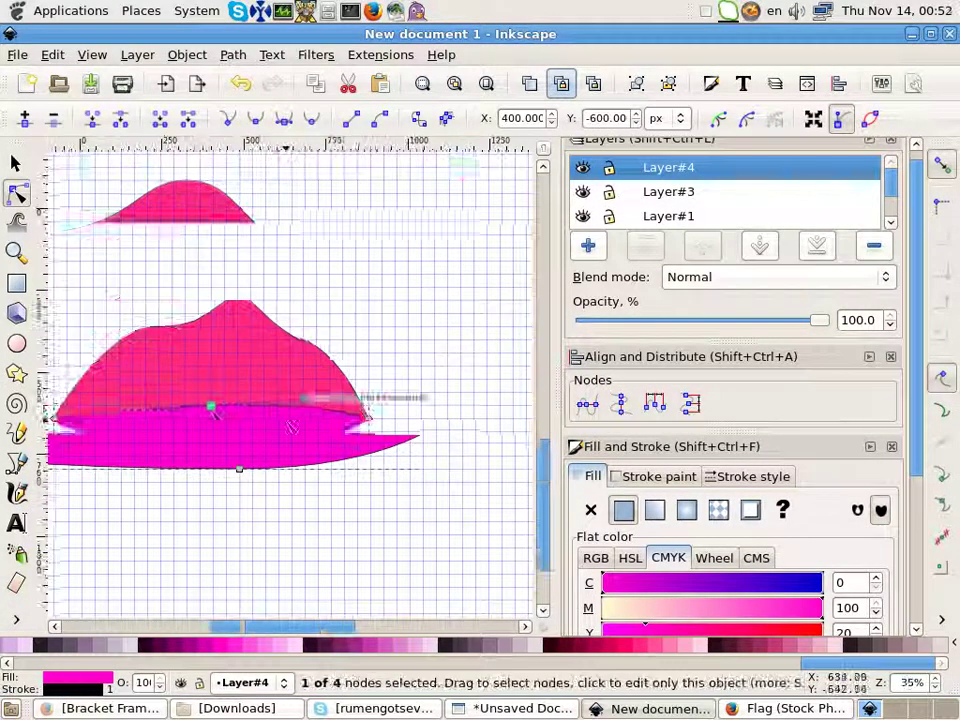
Step: Copy the underside's magenta fill onto the cap and darken it slightly
key(s)
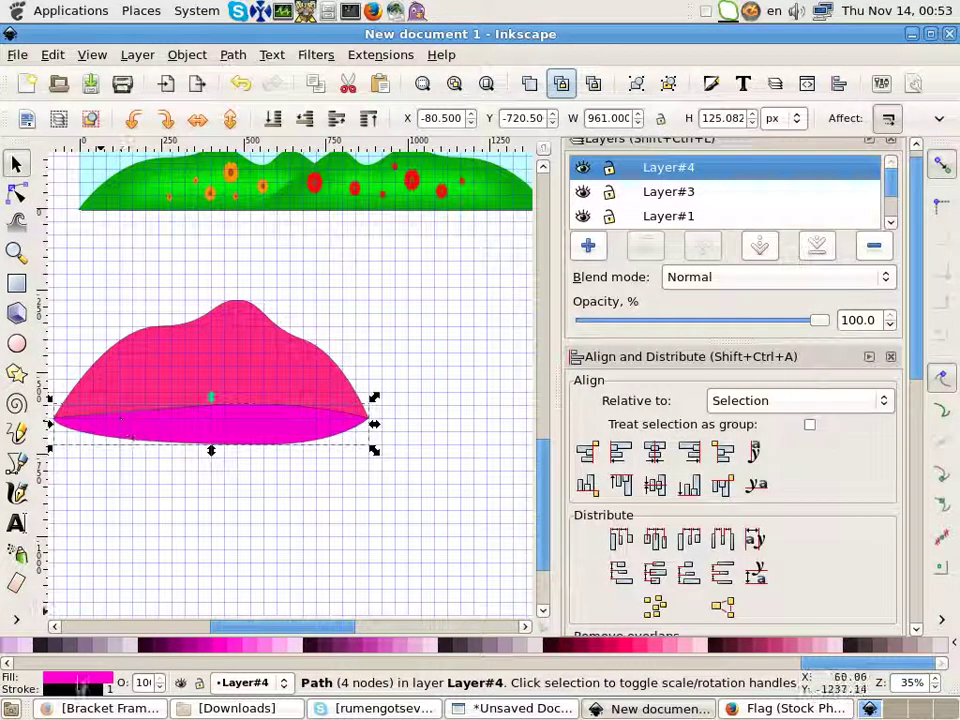
right_click(75, 678)
click(100, 560)
click(230, 340)
right_click(75, 678)
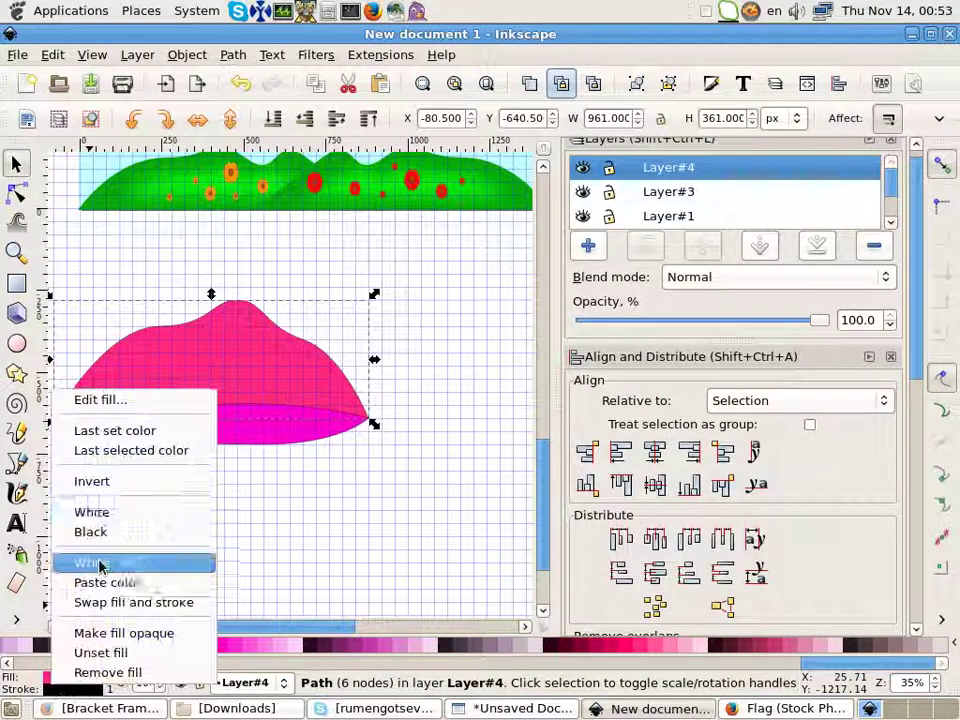
click(105, 581)
key(ctrl+shift+f)
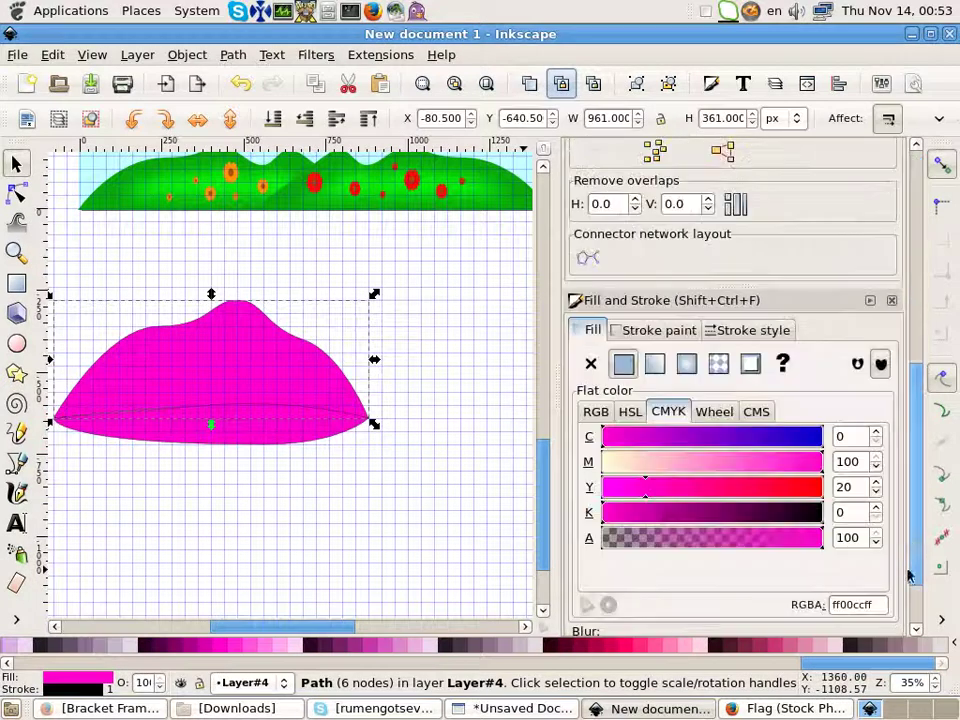
click(649, 512)
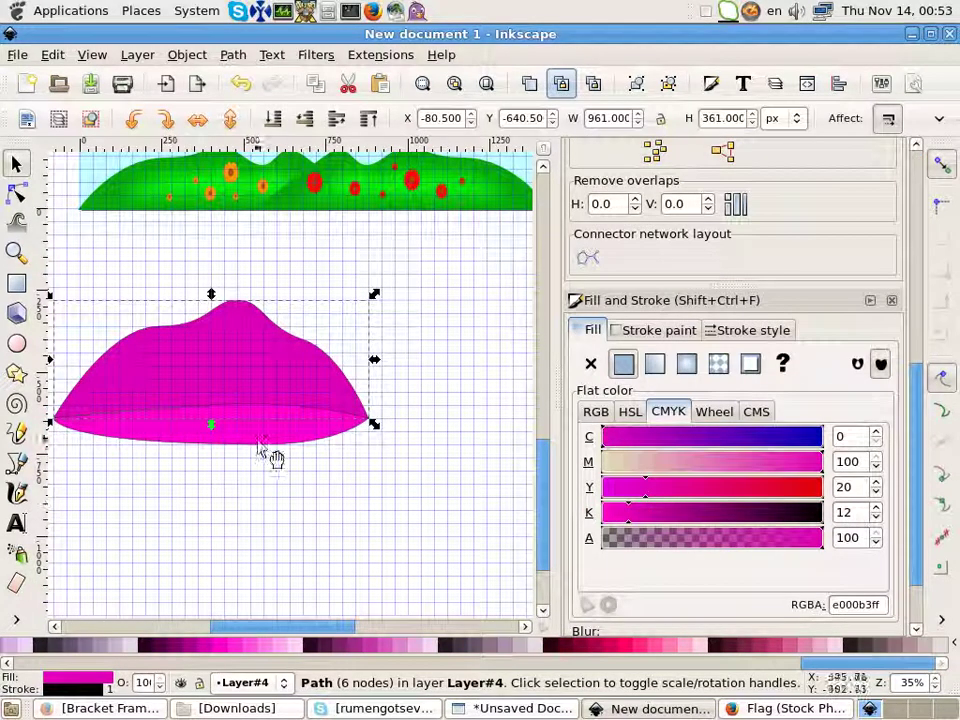
Step: Draw a small magenta rectangle below the cap and a magenta circle beside it
key(r)
drag(222, 535, 303, 576)
key(s)
click(188, 370)
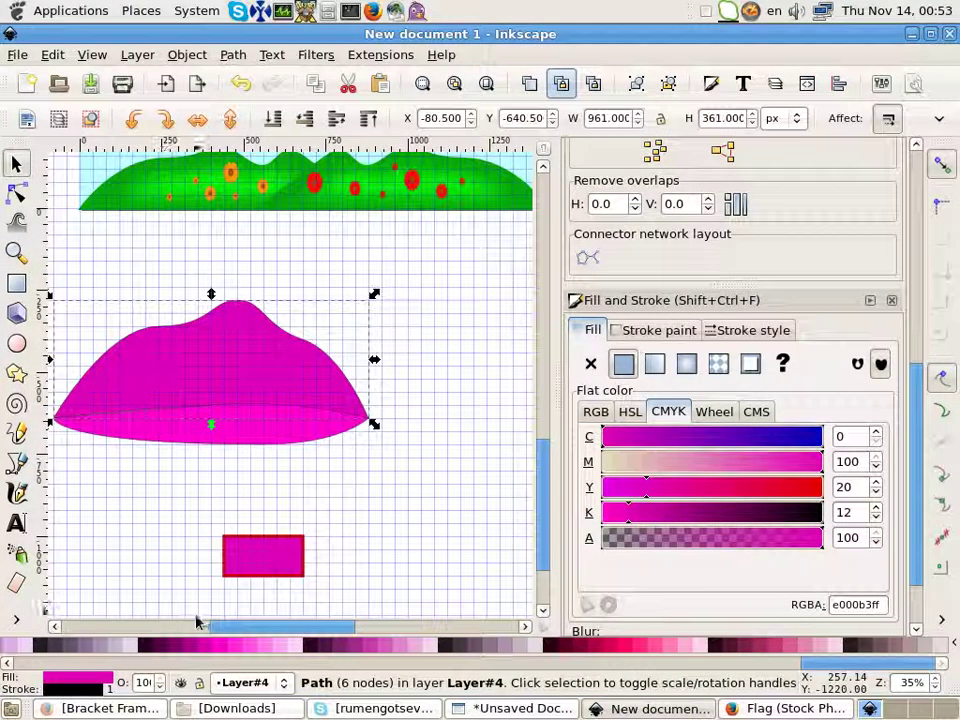
key(e)
drag(355, 496, 422, 563)
Step: Sample the circle's brighter and the rectangle's darker magenta with the dropper
click(17, 620)
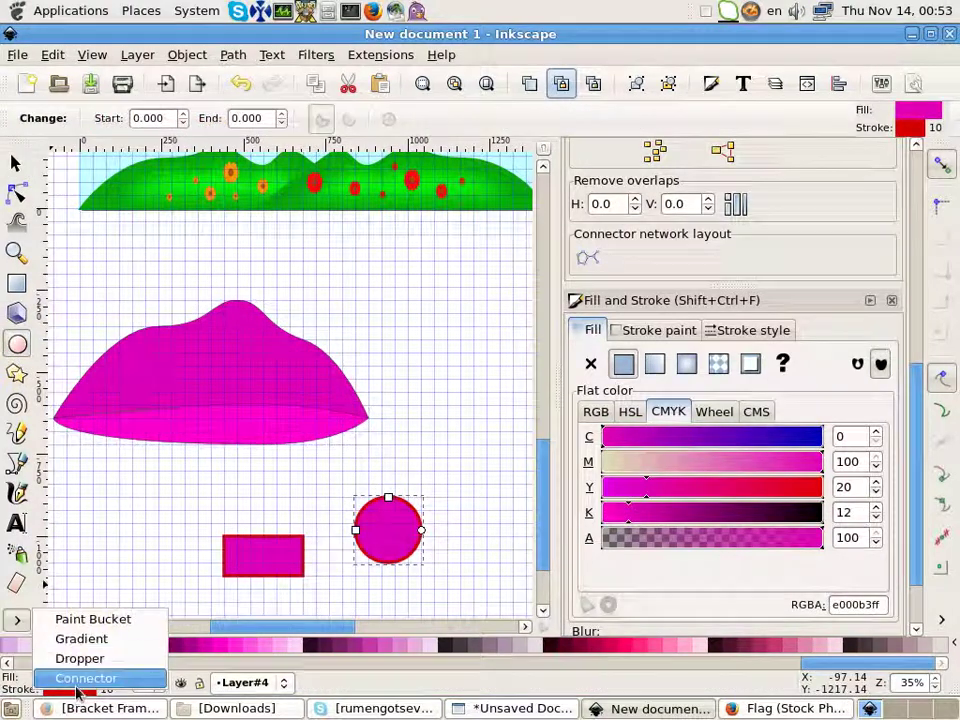
click(79, 658)
click(197, 437)
key(s)
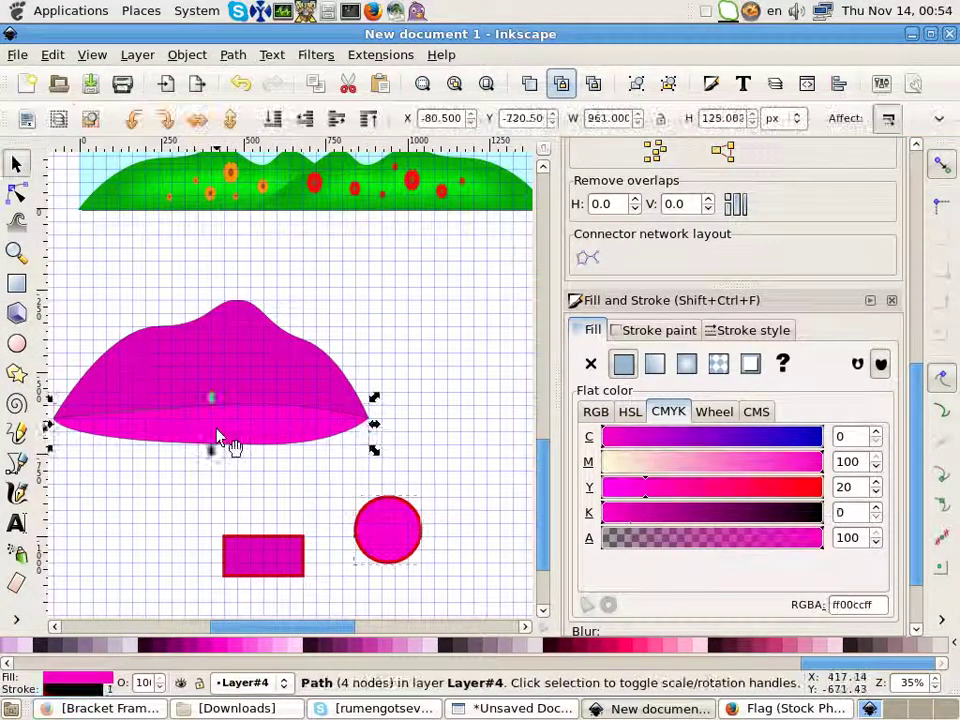
click(17, 620)
click(79, 658)
click(251, 563)
key(s)
Step: Recolour the cap with the circle's brighter magenta using the dropper
click(242, 364)
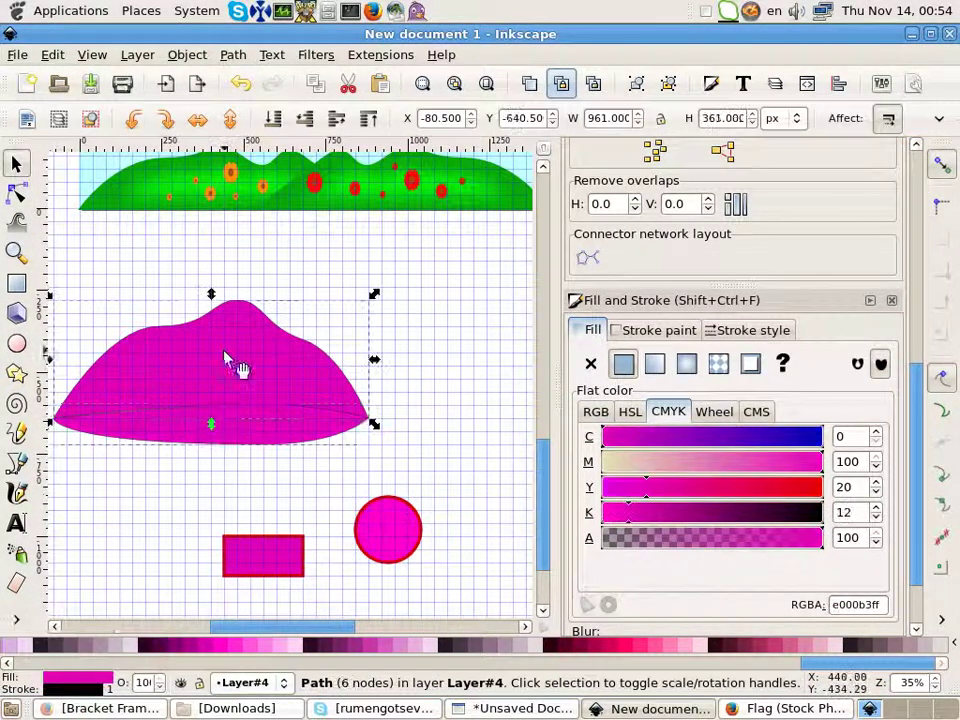
click(17, 620)
click(79, 658)
click(388, 541)
key(s)
scroll(159, 421, down, 1)
scroll(306, 332, up, 2)
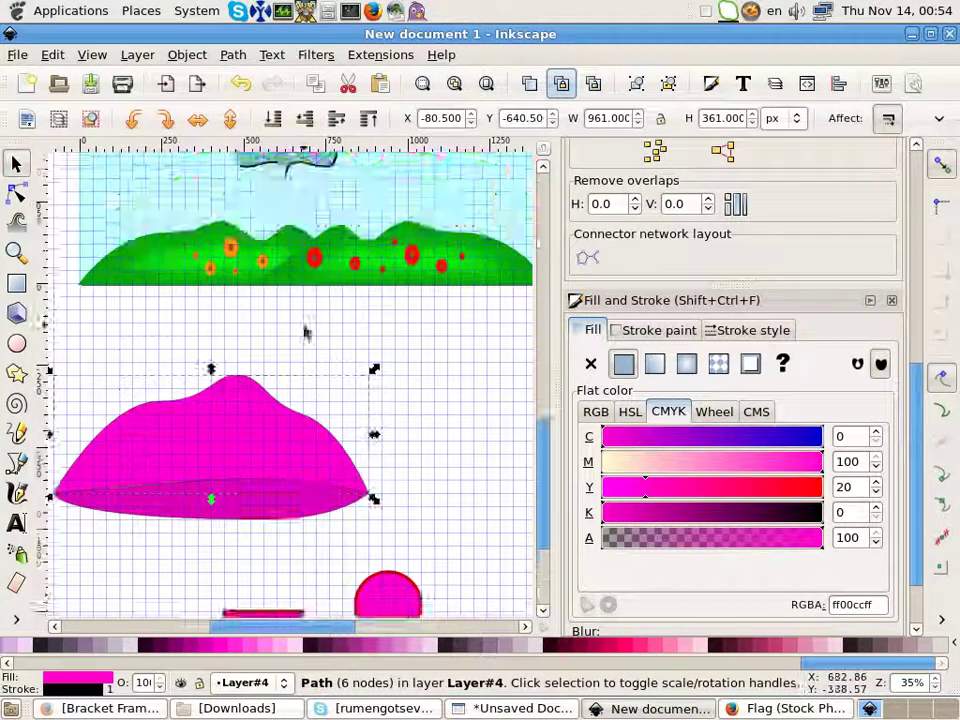
key(Escape)
Step: Drag the rectangle down-right and place the circle on top of it
scroll(214, 452, down, 2)
scroll(260, 468, down, 3)
drag(258, 463, 431, 524)
drag(385, 420, 448, 444)
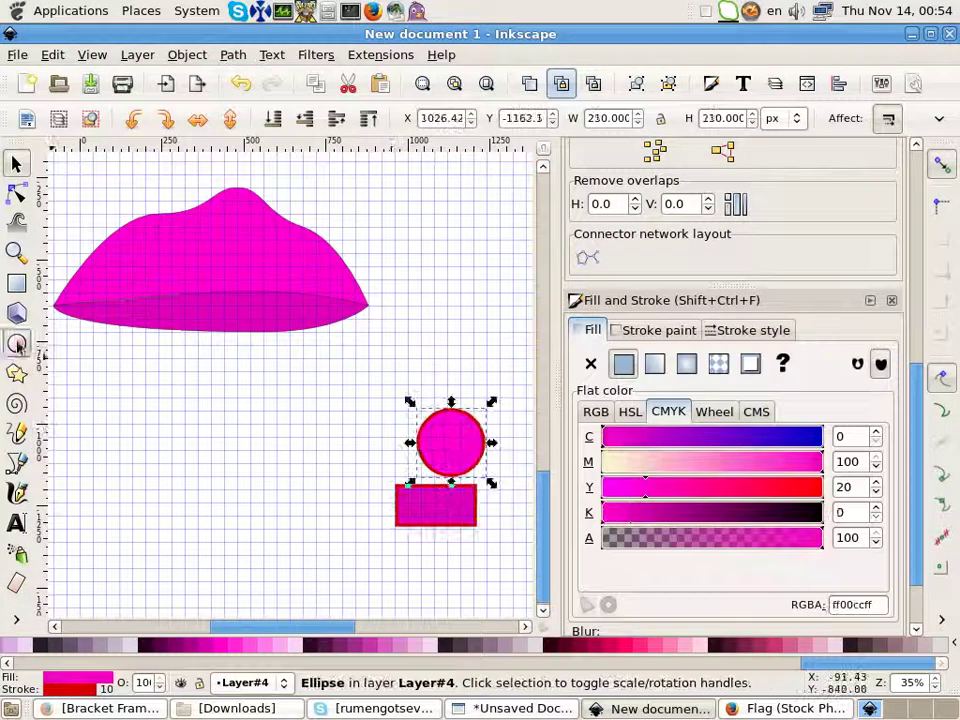
Step: Draw the tapered stem outline under the cap and fill it dark magenta
key(b)
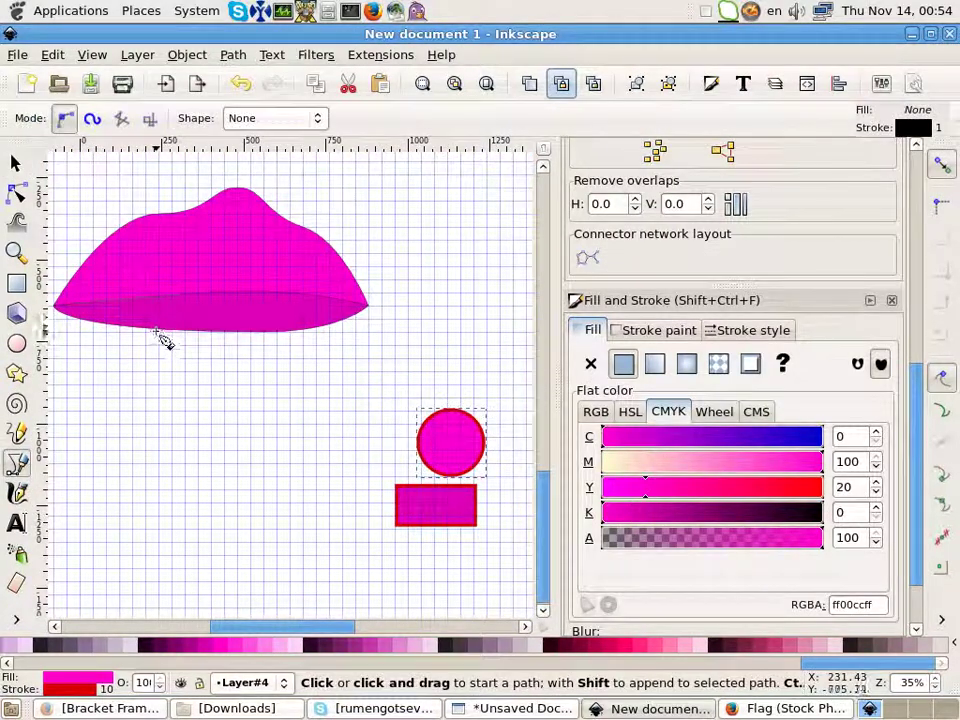
click(158, 319)
drag(300, 510, 280, 546)
drag(132, 502, 140, 510)
click(160, 321)
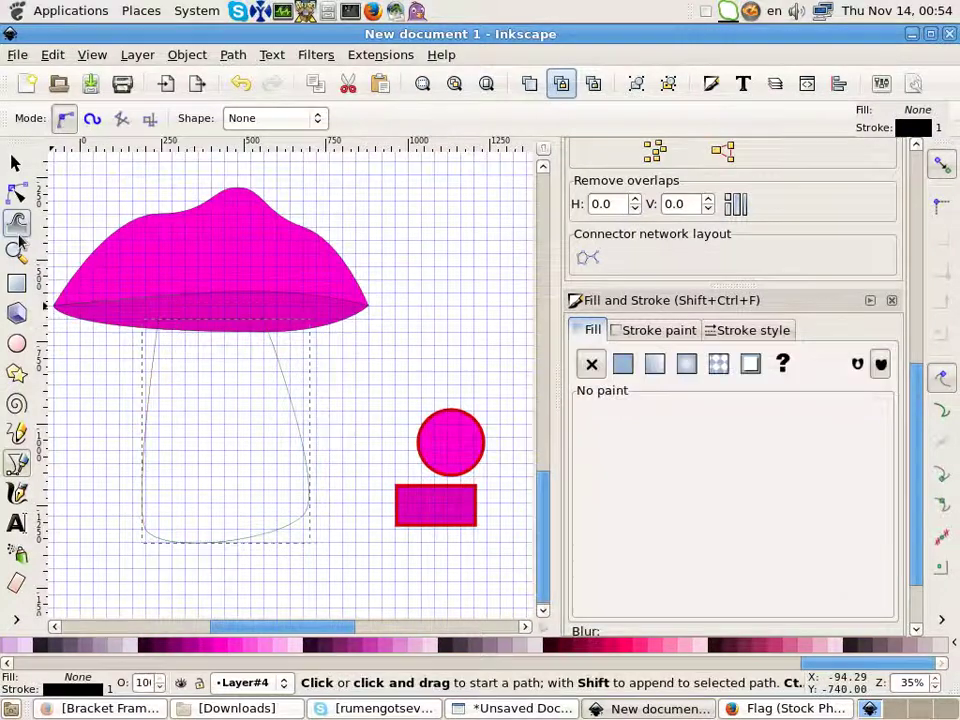
key(s)
click(198, 645)
scroll(222, 508, up, 2)
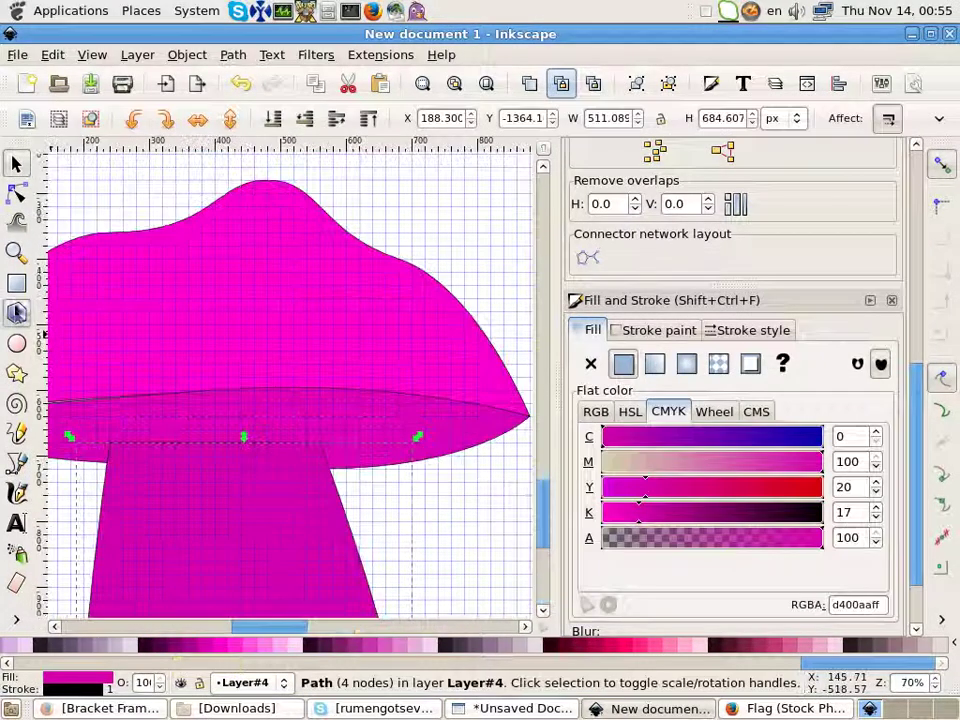
key(n)
scroll(228, 444, down, 3)
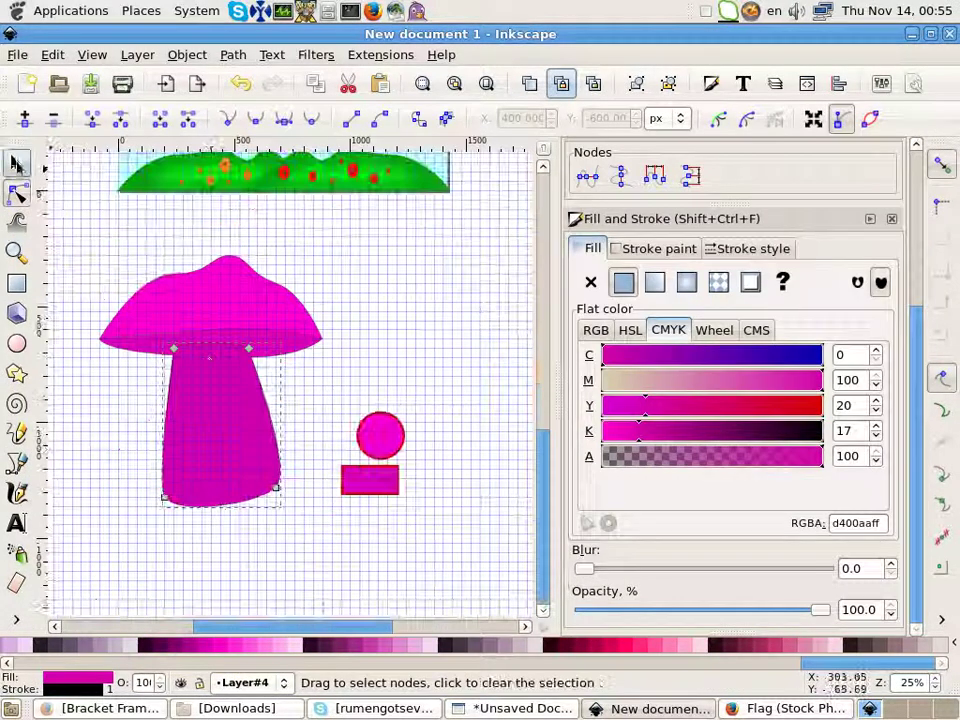
key(s)
Step: Draw a line down the stem's right side and bend it to follow the stem
key(ctrl+shift+a)
scroll(250, 500, up, 1)
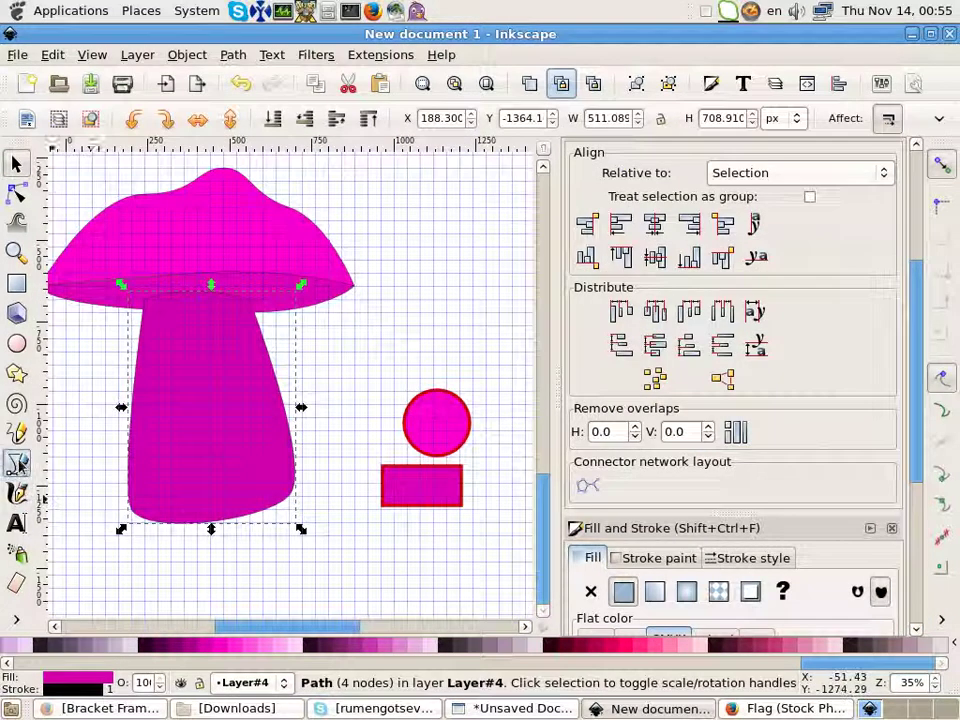
click(17, 463)
click(236, 326)
double_click(236, 500)
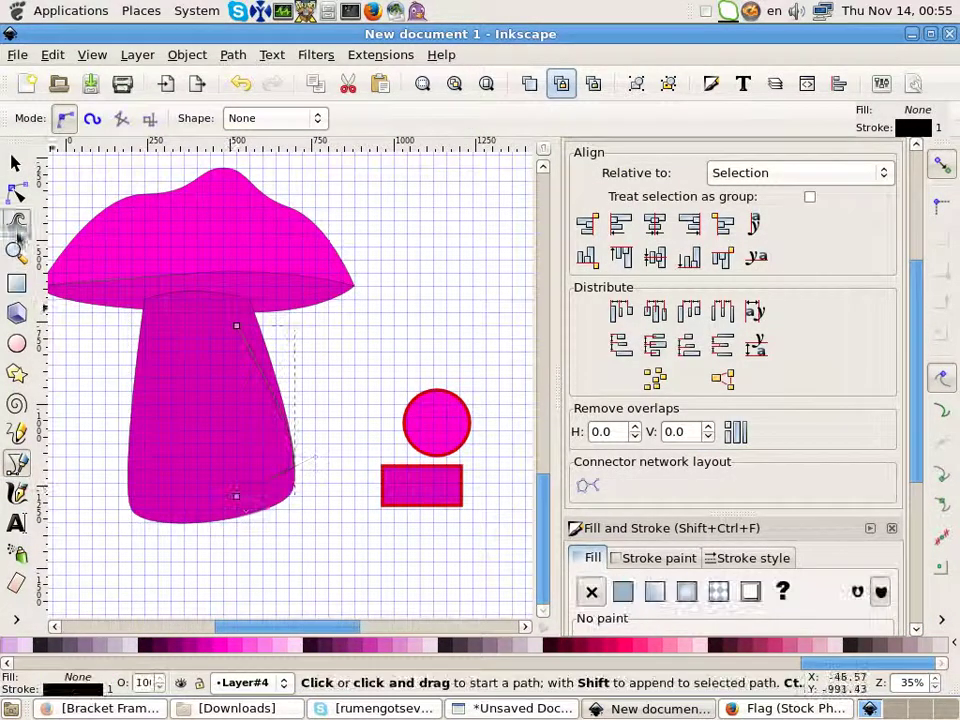
key(s)
key(3)
double_click(243, 548)
drag(245, 540, 277, 552)
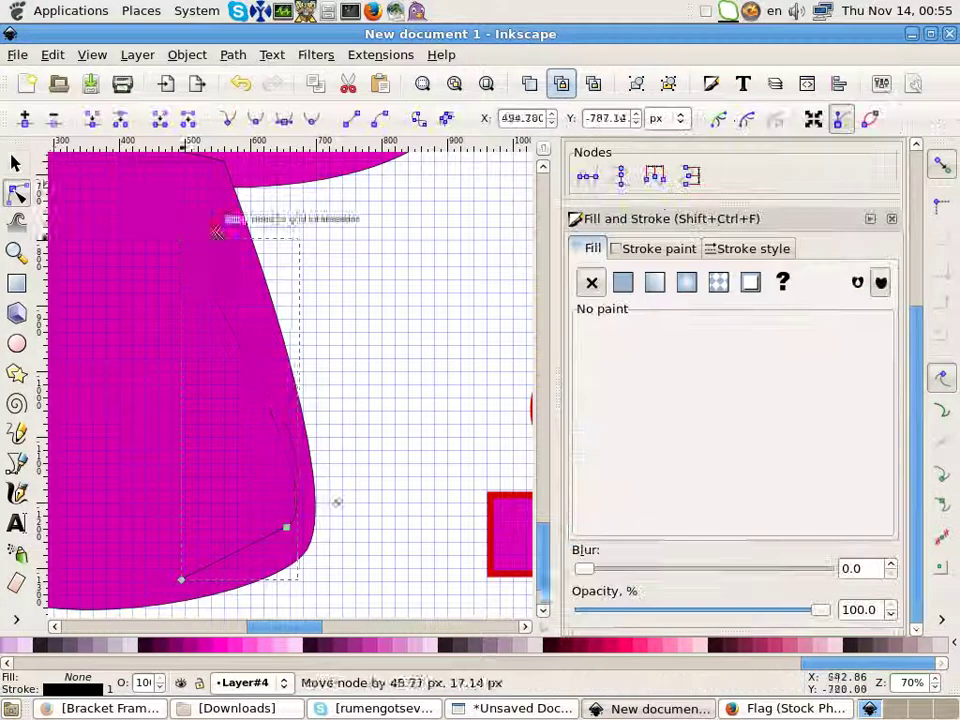
key(minus)
key(s)
key(ctrl+shift+a)
Step: Convert the line with Stroke to Path, adjust its nodes, and fill it light pink
click(233, 54)
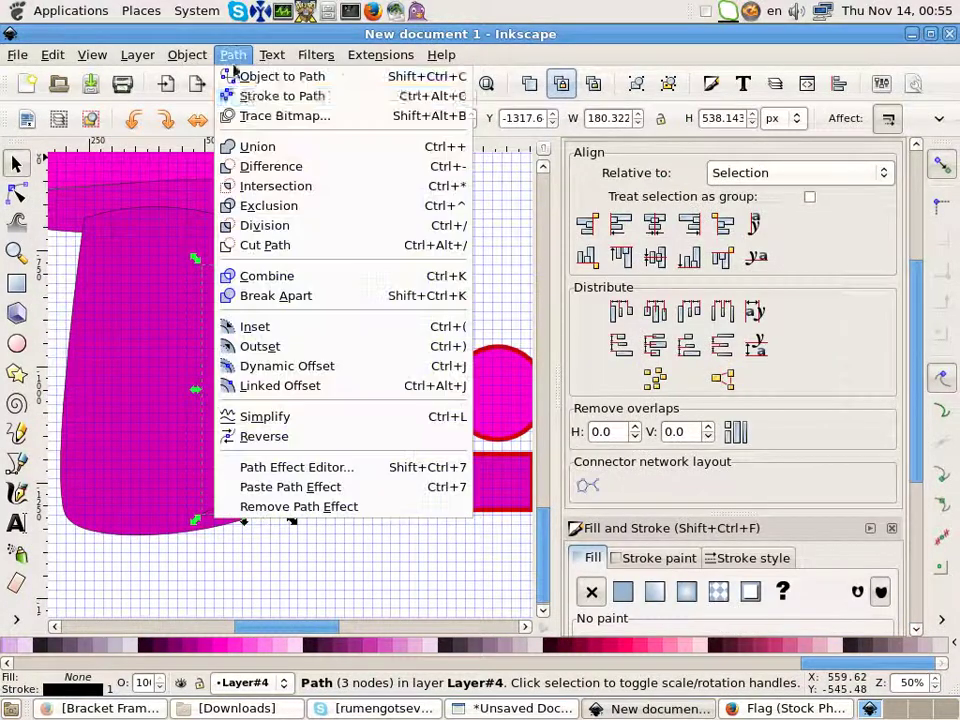
click(210, 92)
click(17, 197)
scroll(210, 508, up, 8)
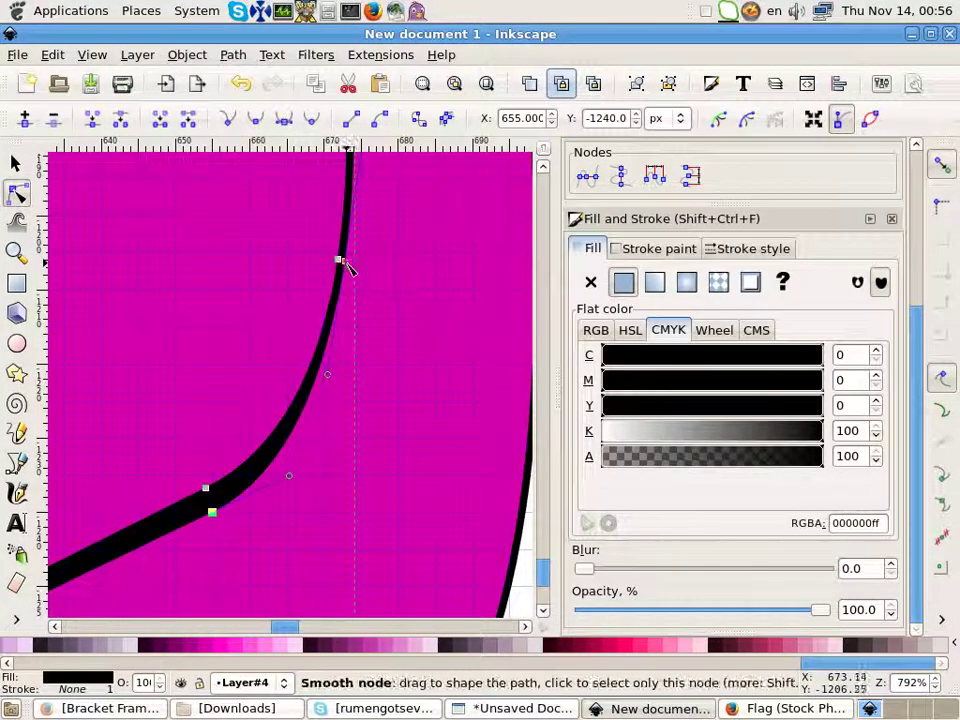
drag(349, 265, 361, 290)
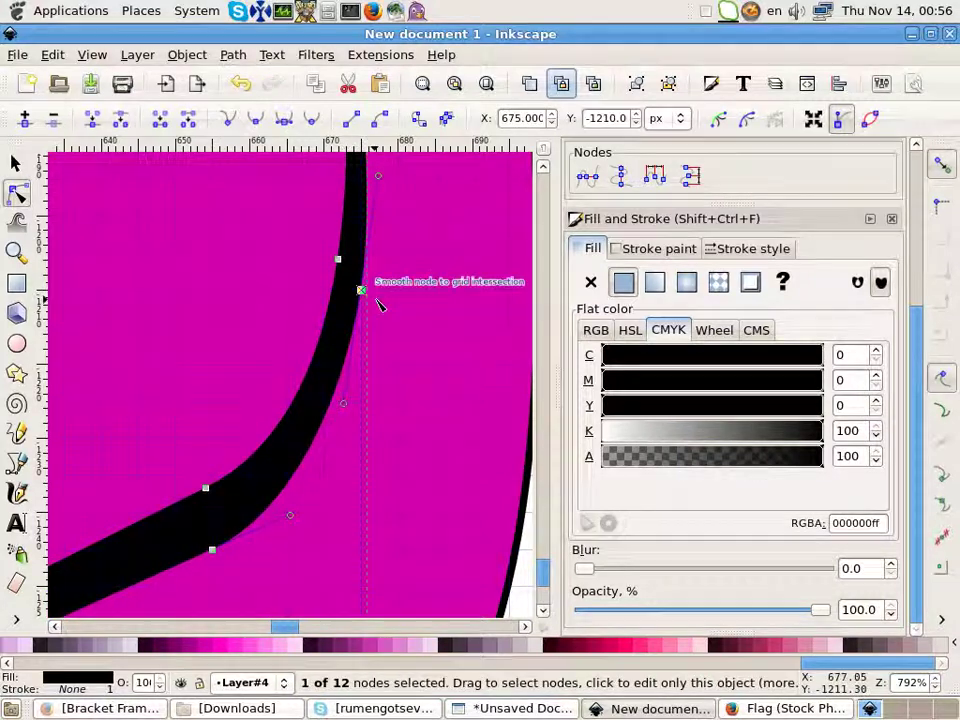
scroll(375, 310, down, 4)
scroll(345, 465, up, 3)
mouse_move(348, 467)
mouse_down()
mouse_move(372, 447)
mouse_move(364, 489)
mouse_move(403, 510)
mouse_up()
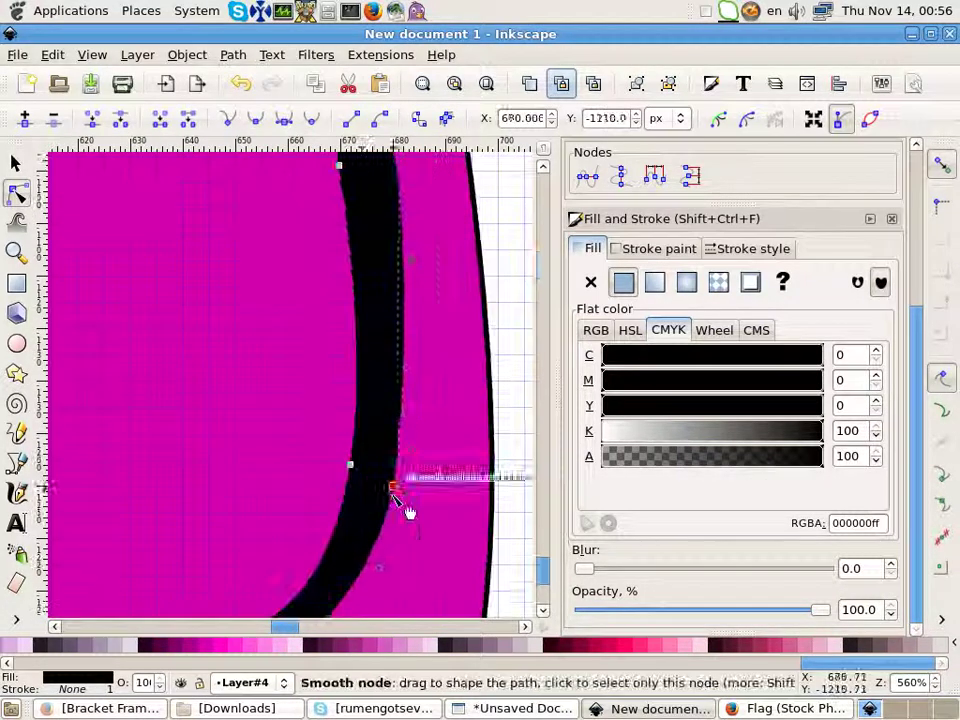
scroll(386, 497, down, 5)
scroll(303, 336, up, 3)
scroll(303, 336, down, 4)
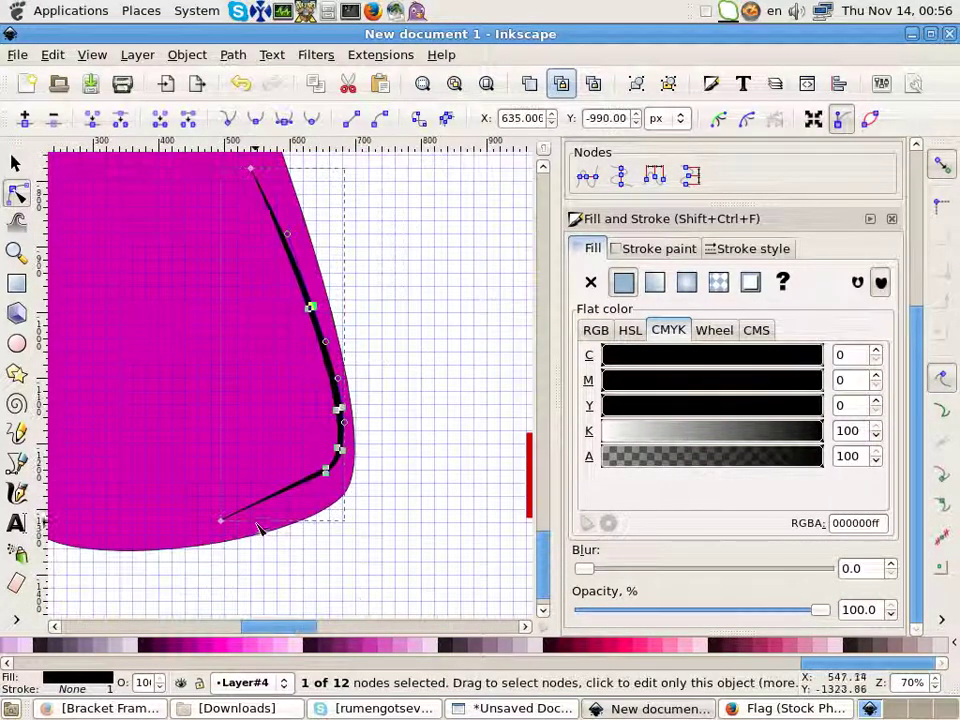
click(290, 651)
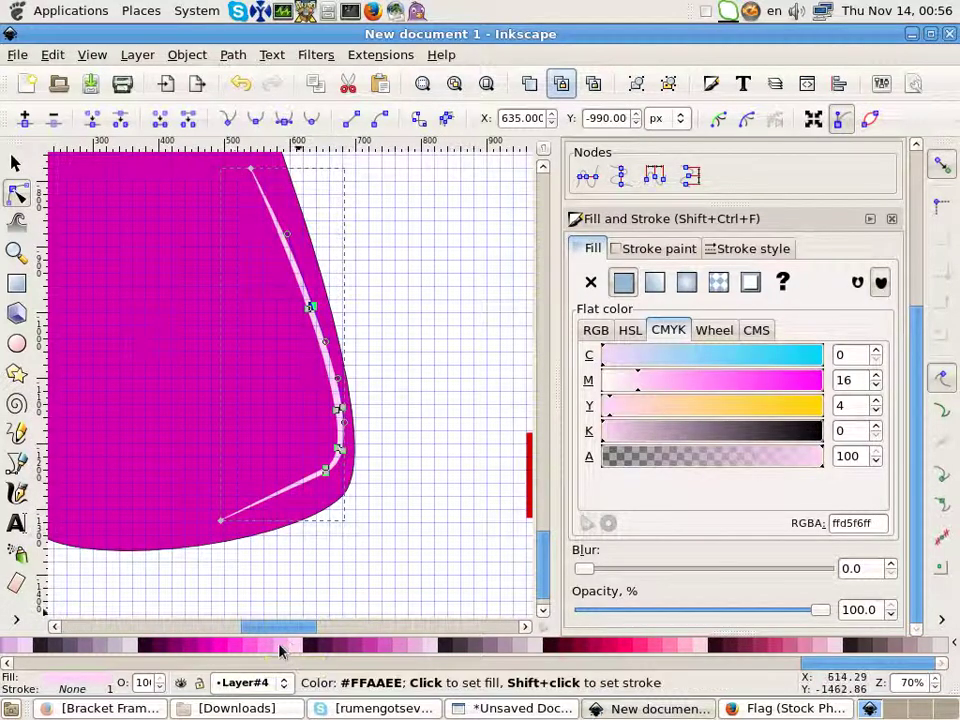
scroll(285, 450, down, 2)
key(s)
Step: Mirror a copy of the highlight onto the stem's left side, tilt it, and draw a small cap spot
key(ctrl+shift+a)
click(197, 119)
drag(251, 429, 153, 408)
click(152, 404)
mouse_move(208, 300)
mouse_down()
mouse_move(195, 294)
mouse_move(282, 468)
mouse_up()
click(282, 468)
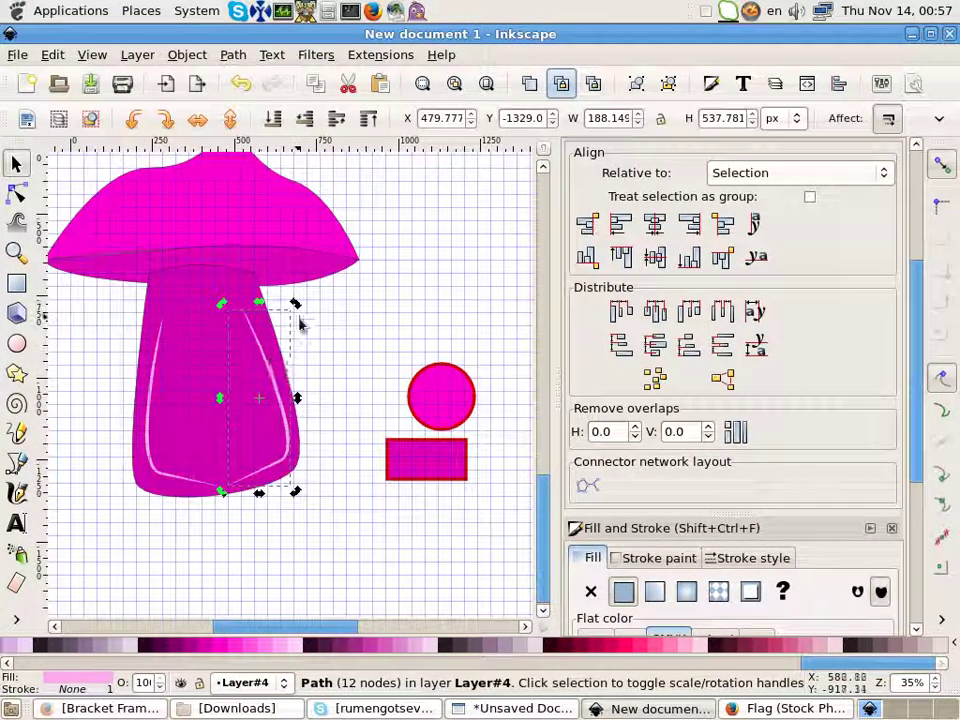
drag(299, 310, 336, 405)
click(336, 405)
scroll(336, 405, up, 3)
ctrl+scroll(343, 418, down, 2)
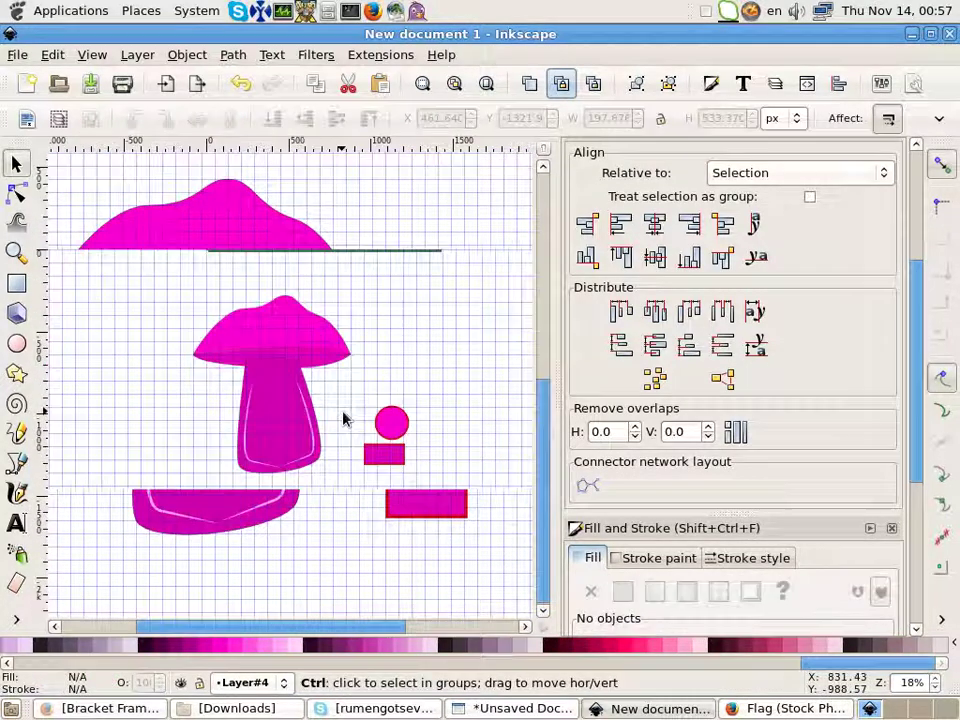
ctrl+scroll(285, 320, up, 2)
ctrl+scroll(221, 336, down, 1)
ctrl+scroll(221, 336, up, 2)
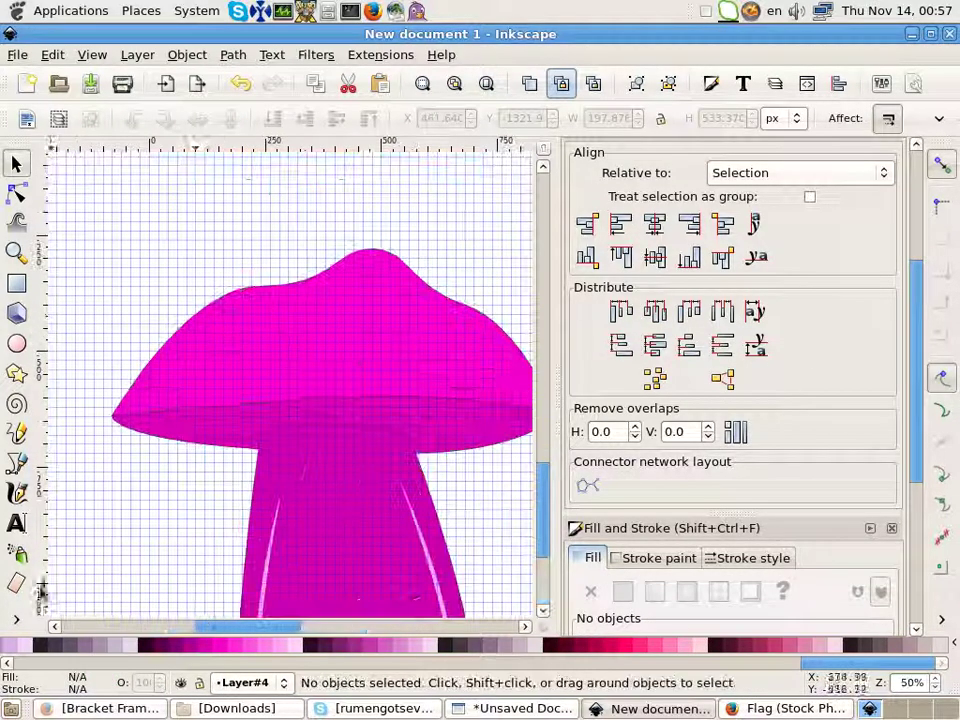
click(17, 345)
drag(212, 256, 248, 287)
Step: Give the small ellipse spot a pink outline of width 3
right_click(265, 645)
click(305, 551)
right_click(107, 689)
click(140, 506)
key(s)
Step: Duplicate the spots and spread the first copies over the upper left of the cap
key(ctrl+d)
drag(246, 285, 305, 245)
scroll(308, 245, down, 1)
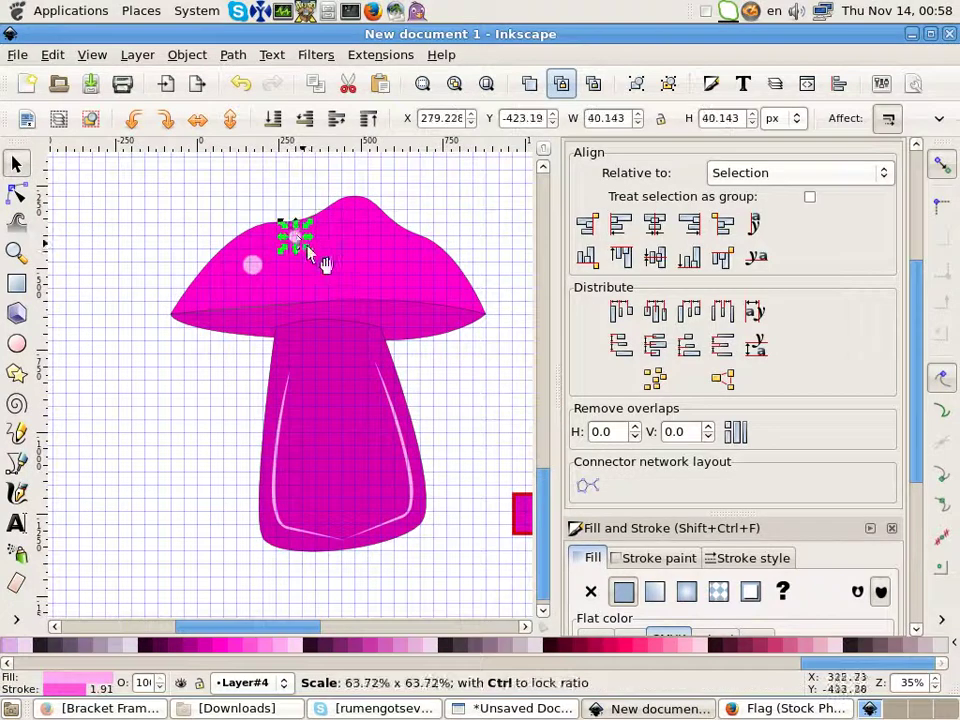
scroll(325, 263, up, 3)
click(188, 338)
key(ctrl+d)
click(290, 302)
mouse_move(192, 342)
mouse_down()
mouse_move(301, 257)
mouse_move(400, 302)
mouse_move(254, 368)
mouse_up()
Step: Make more copies of the large and small spots and place them across the cap
click(314, 247)
key(ctrl+d)
key(ctrl+d)
click(275, 303)
key(ctrl+d)
drag(272, 303, 196, 268)
key(minus)
key(minus)
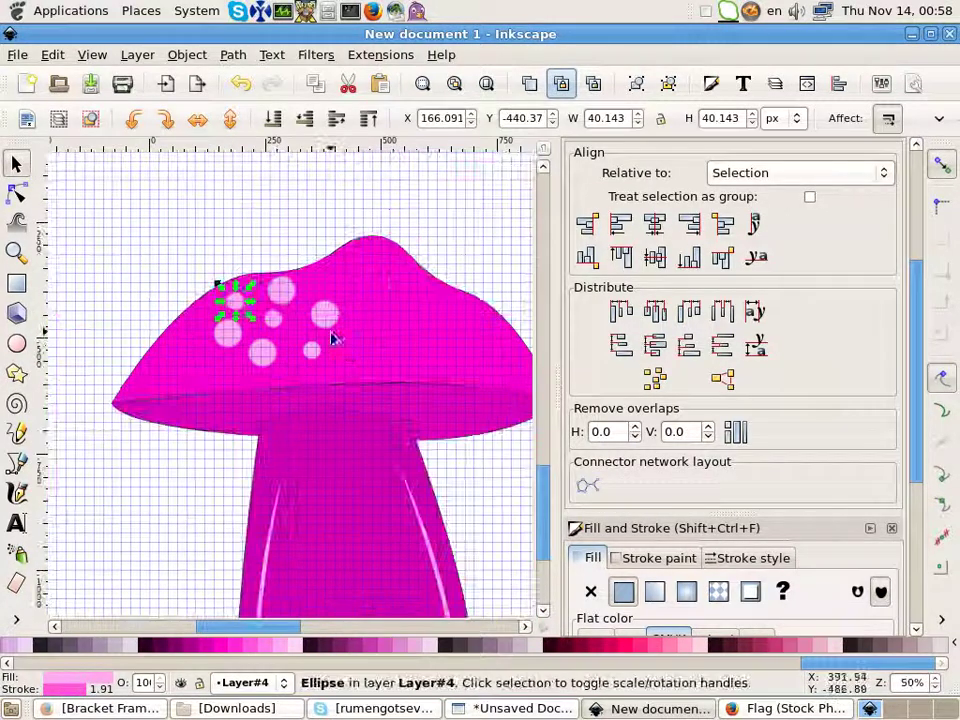
click(325, 315)
key(ctrl+d)
mouse_move(324, 312)
mouse_down()
mouse_move(374, 309)
mouse_move(186, 370)
mouse_up()
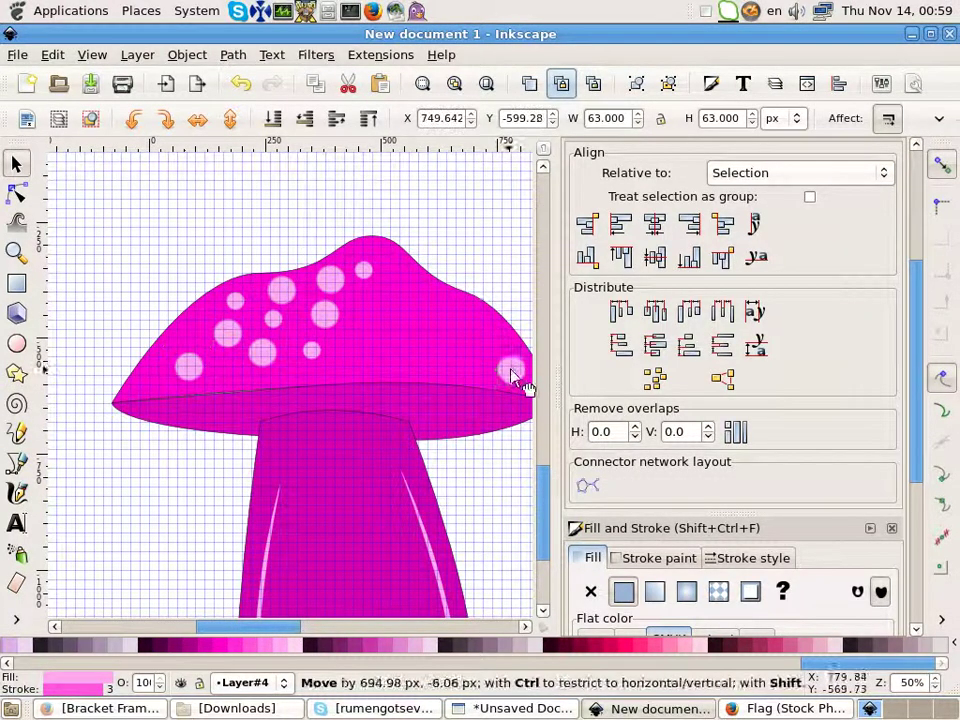
Step: Move several small spots over to the cap's right side
click(272, 318)
drag(272, 320, 510, 340)
click(262, 355)
drag(262, 355, 480, 362)
click(270, 322)
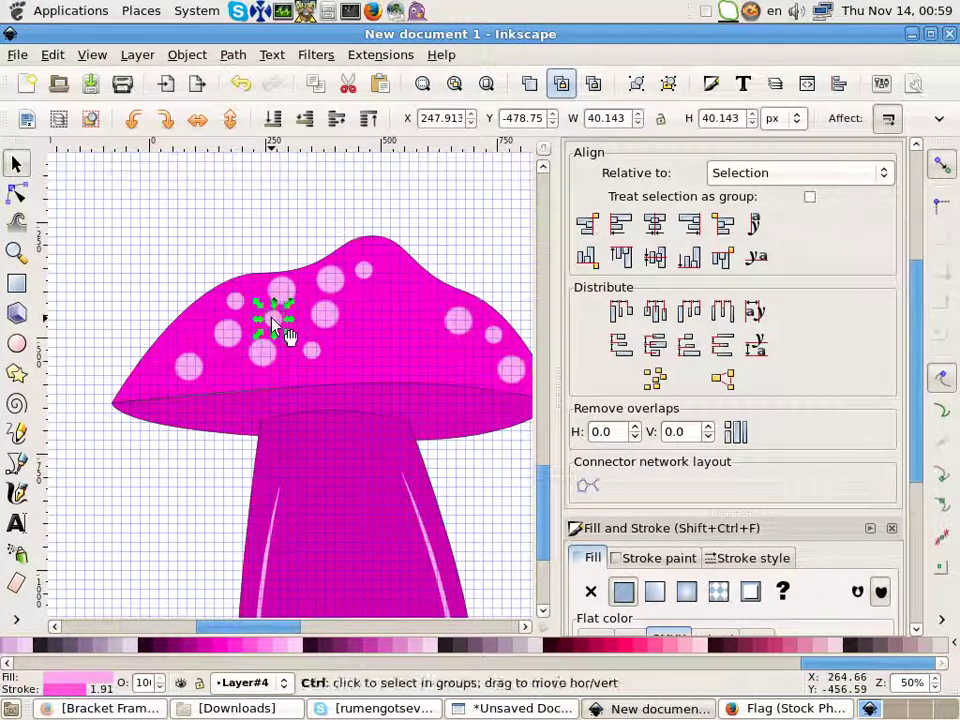
drag(272, 322, 484, 362)
drag(286, 627, 305, 627)
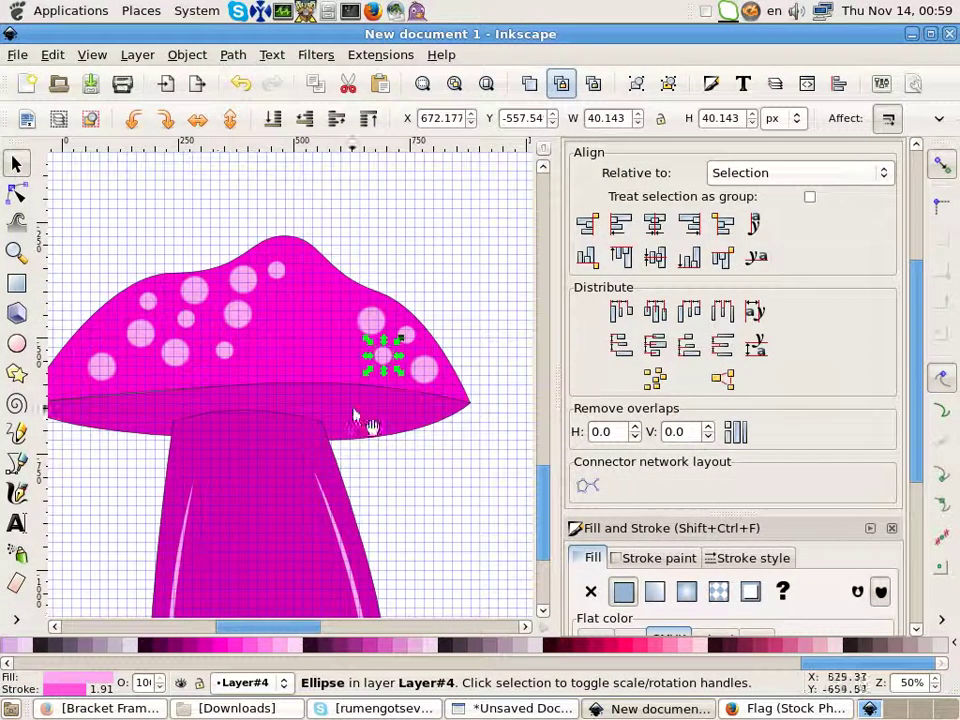
Step: Reposition the remaining spots toward the cap's centre and upper left
click(370, 318)
drag(372, 318, 305, 286)
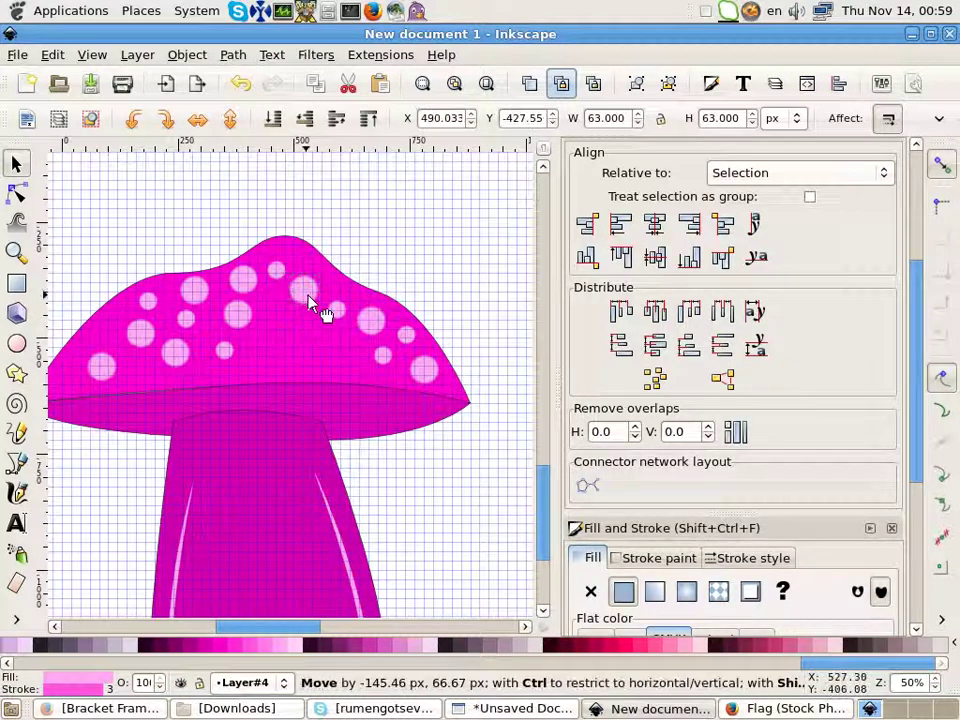
drag(366, 336, 297, 347)
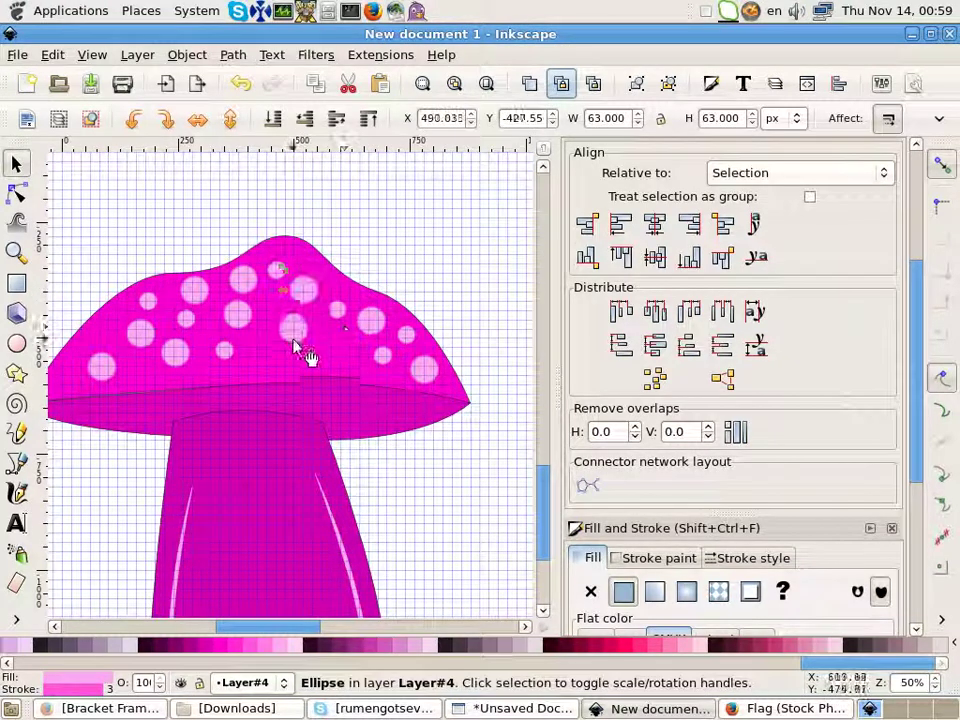
click(347, 323)
drag(349, 321, 275, 320)
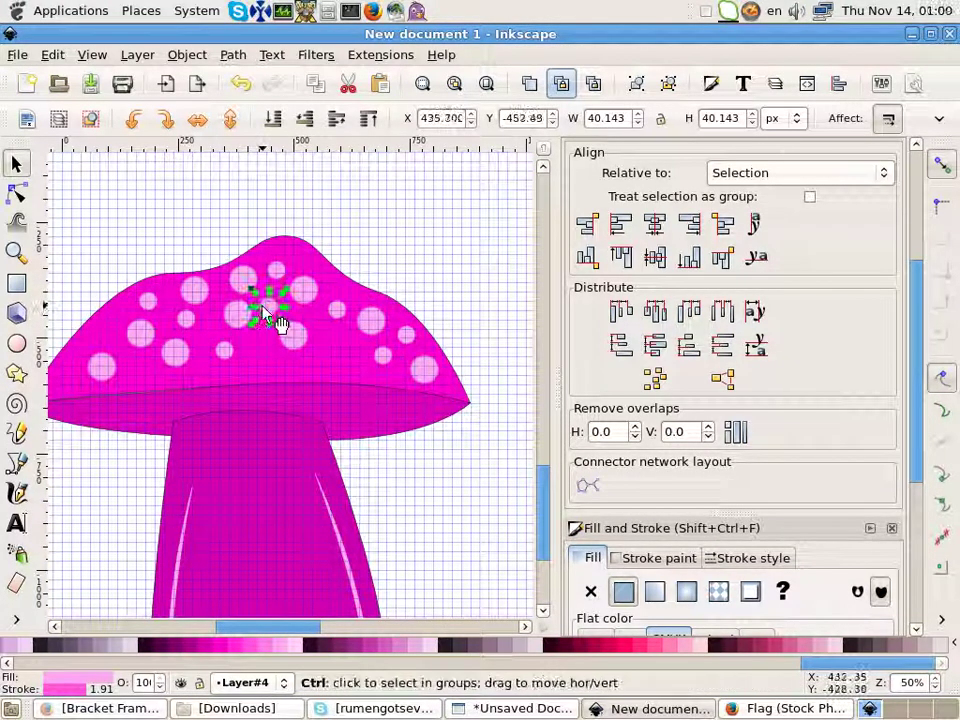
Step: Draw a rough closed grass blade outline with the freehand tool at the stem's base
scroll(313, 424, down, 1)
scroll(340, 450, down, 1)
click(368, 484)
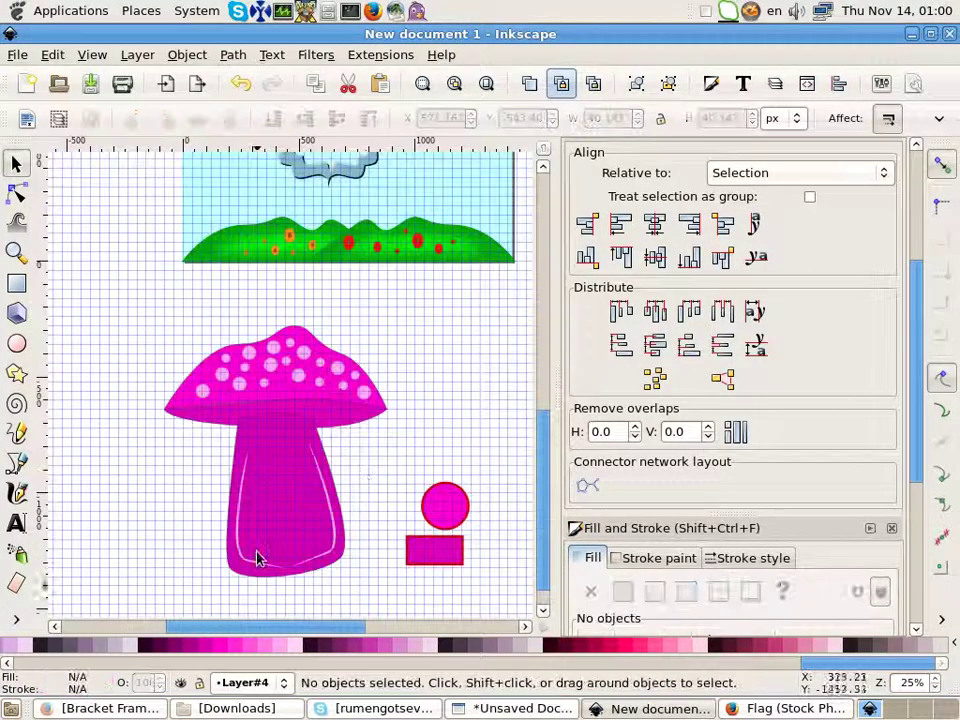
scroll(256, 558, down, 2)
click(16, 463)
click(238, 510)
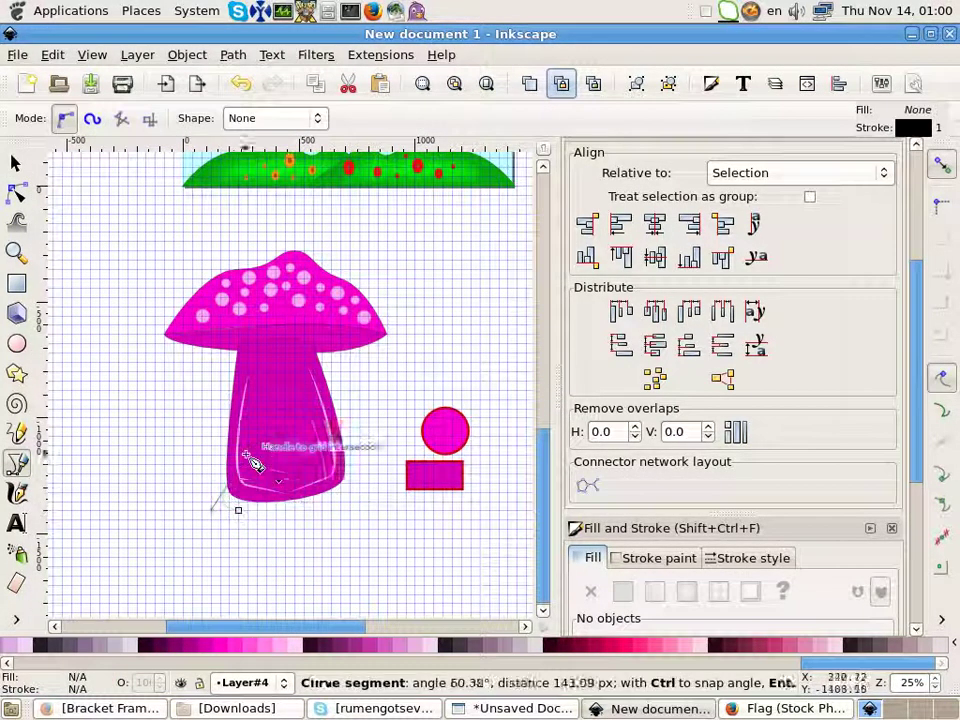
click(250, 445)
click(242, 511)
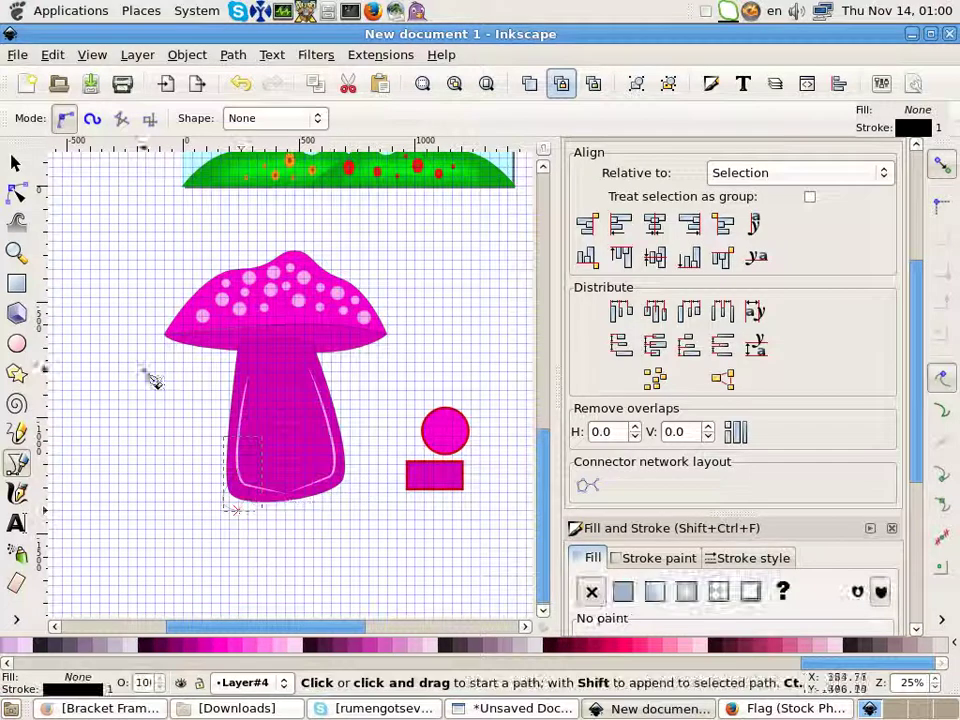
Step: Reshape the blade's nodes and fill it with a dark green
key(F2)
scroll(233, 490, up, 3)
drag(283, 468, 255, 455)
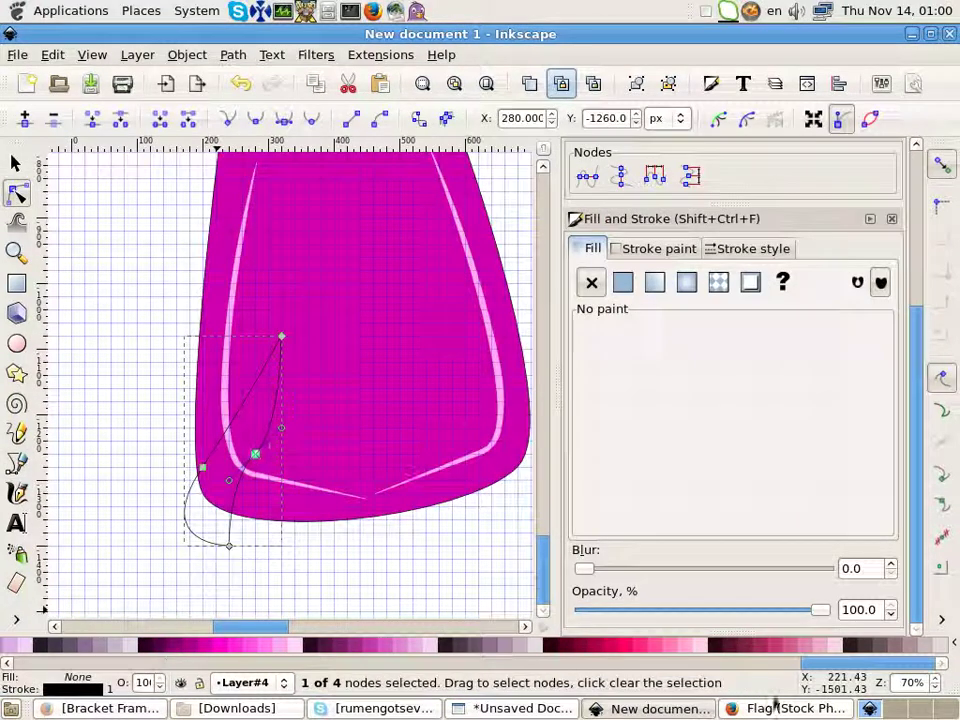
scroll(439, 663, up, 5)
click(296, 645)
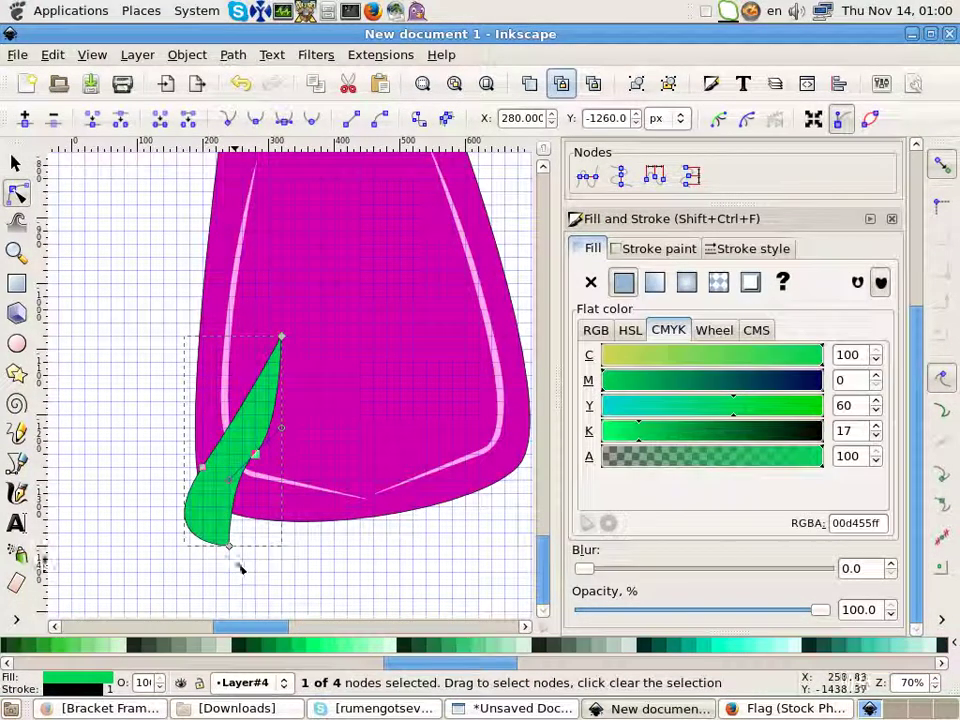
scroll(240, 567, down, 2)
click(288, 650)
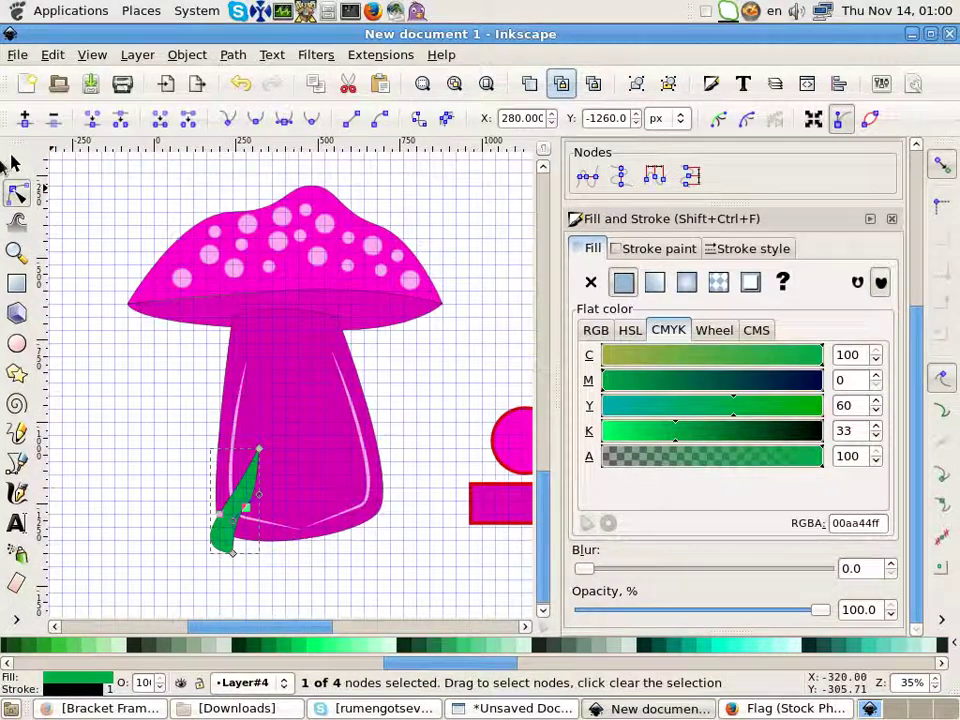
key(F1)
Step: Duplicate the green blade and shift the copy slightly right
key(ctrl+shift+a)
key(ctrl+d)
drag(246, 546, 262, 545)
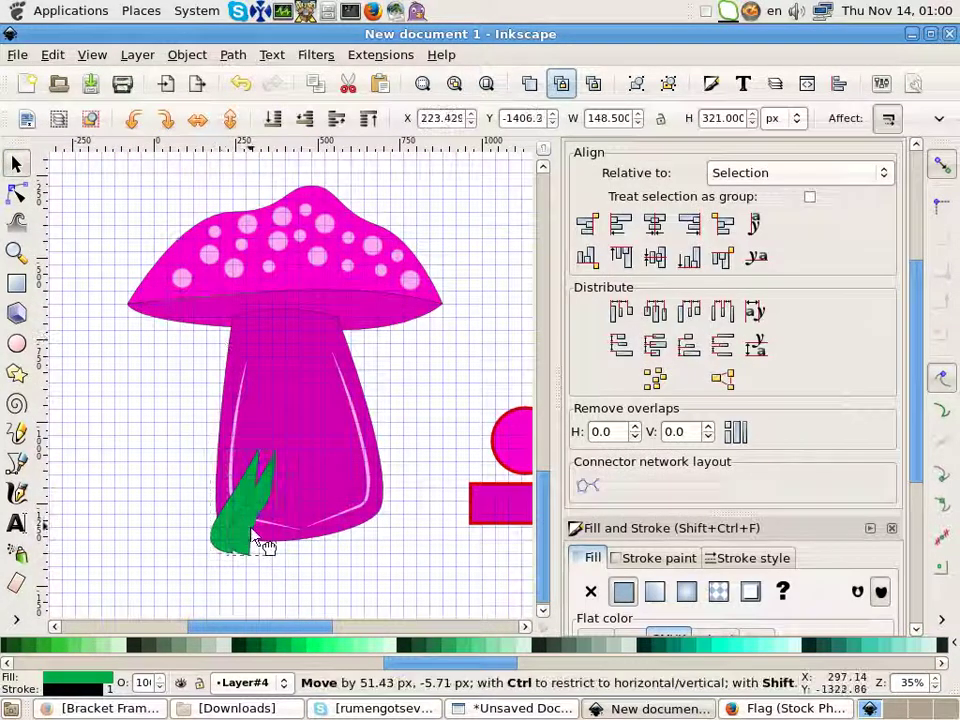
Step: Draw a new curved blade with the Bezier pen, closed and filled green
click(17, 470)
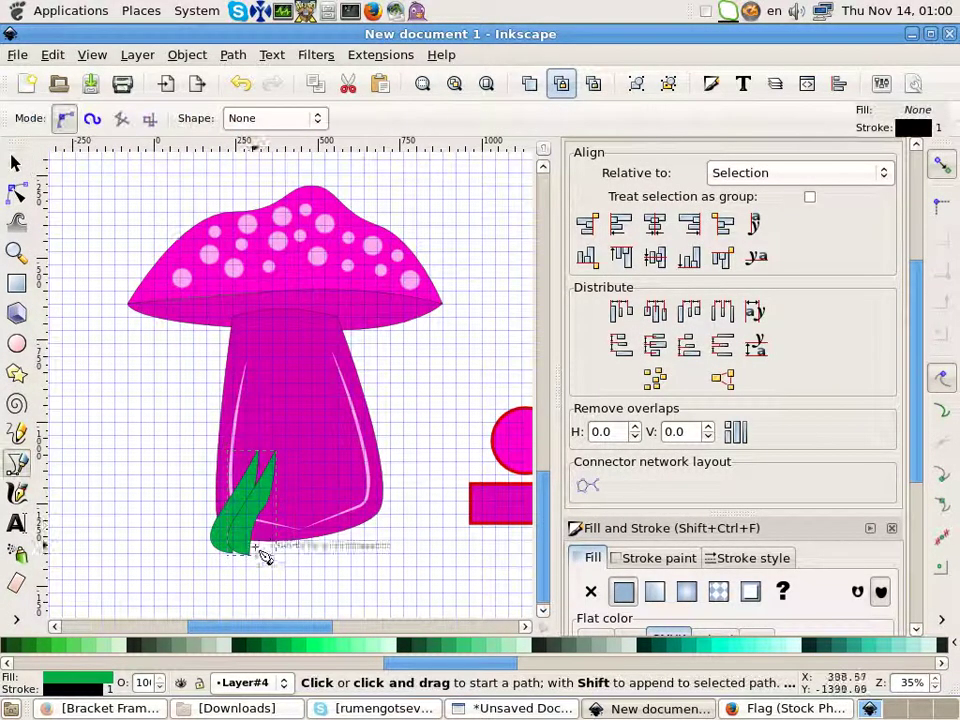
click(245, 552)
drag(279, 510, 296, 466)
mouse_move(282, 528)
mouse_down()
mouse_move(289, 535)
mouse_move(263, 561)
mouse_up()
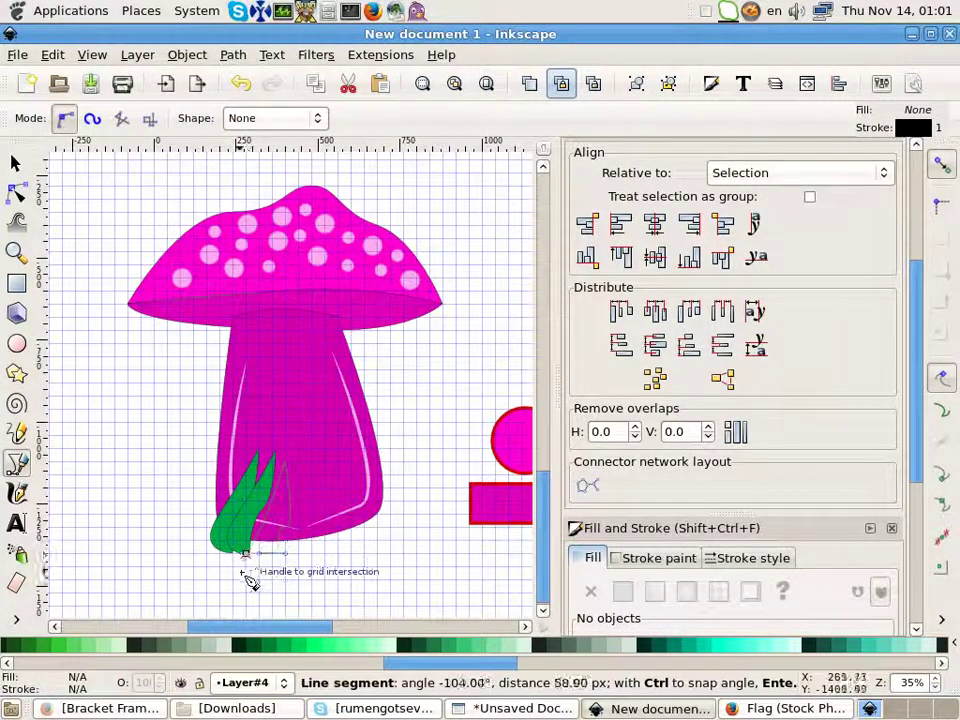
click(246, 553)
click(272, 643)
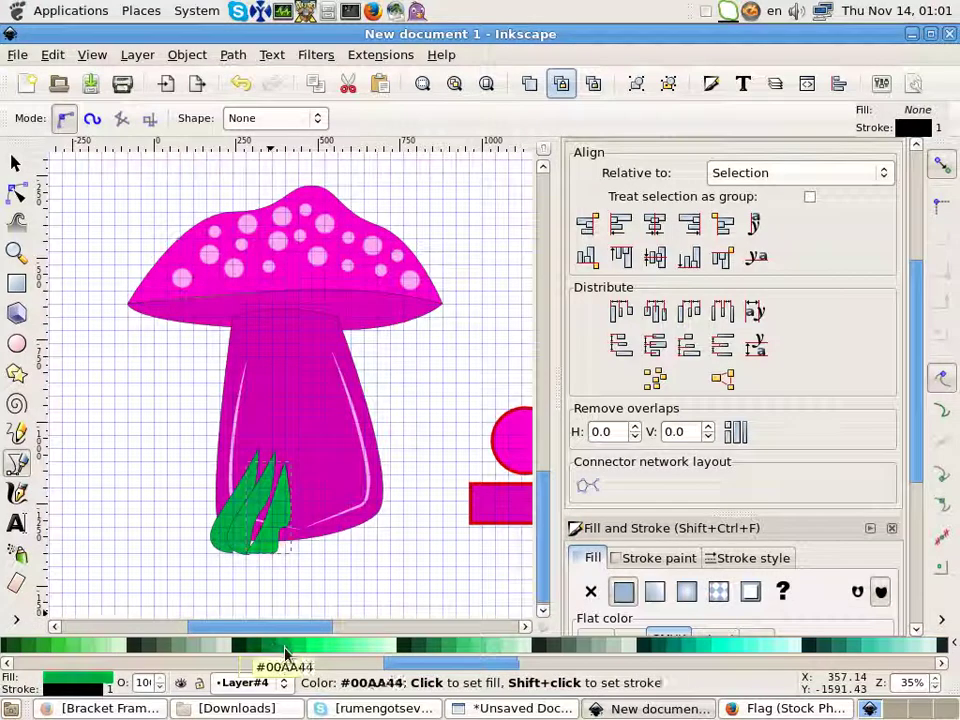
click(15, 165)
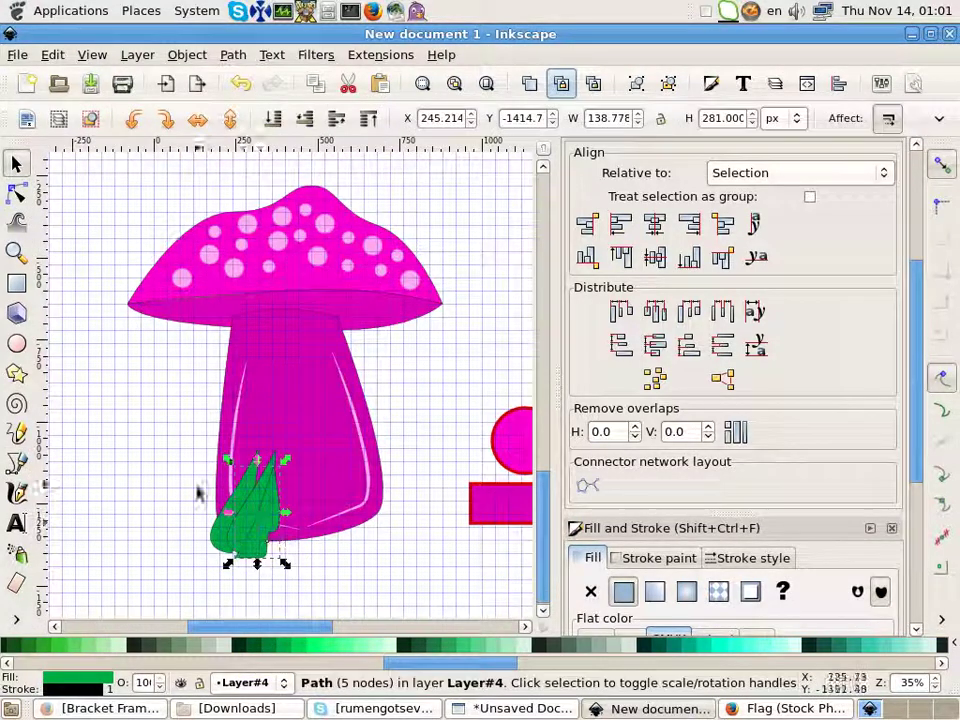
Step: Select the three grass blades and enlarge them
shift+click(258, 535)
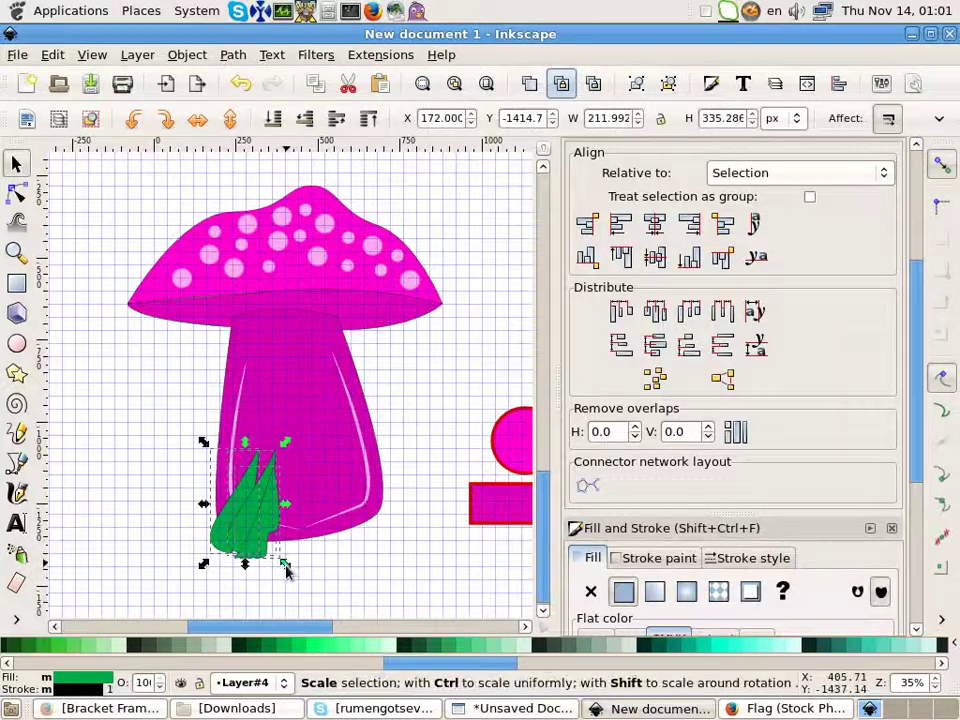
drag(286, 564, 296, 570)
key(ctrl+f)
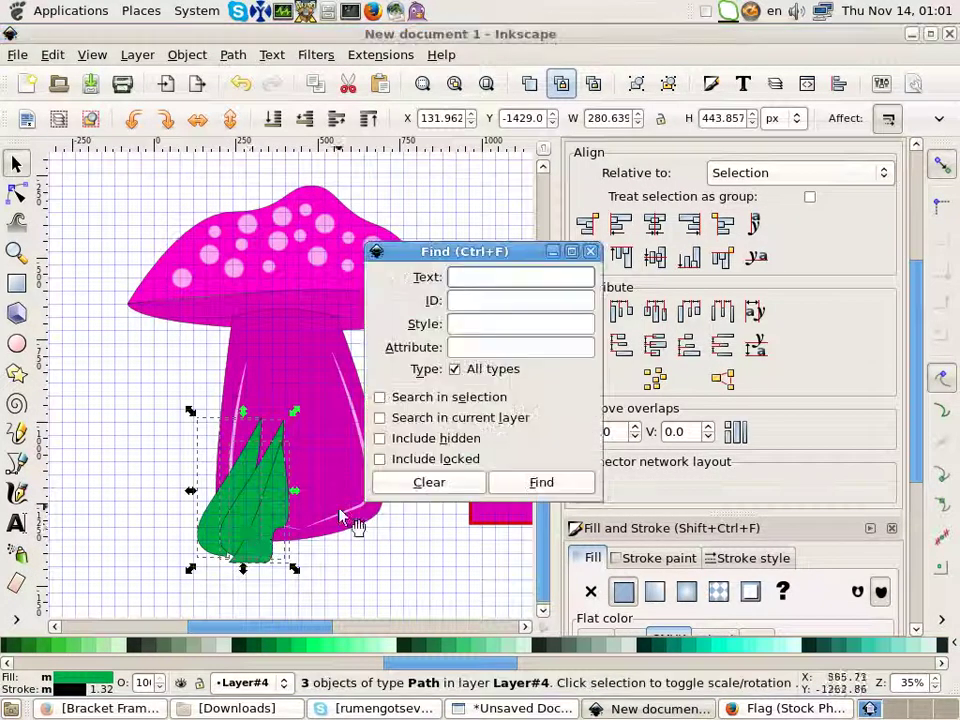
click(593, 251)
Step: Duplicate the blades and place a smaller copy on the stem's right side
key(ctrl+d)
drag(252, 531, 392, 514)
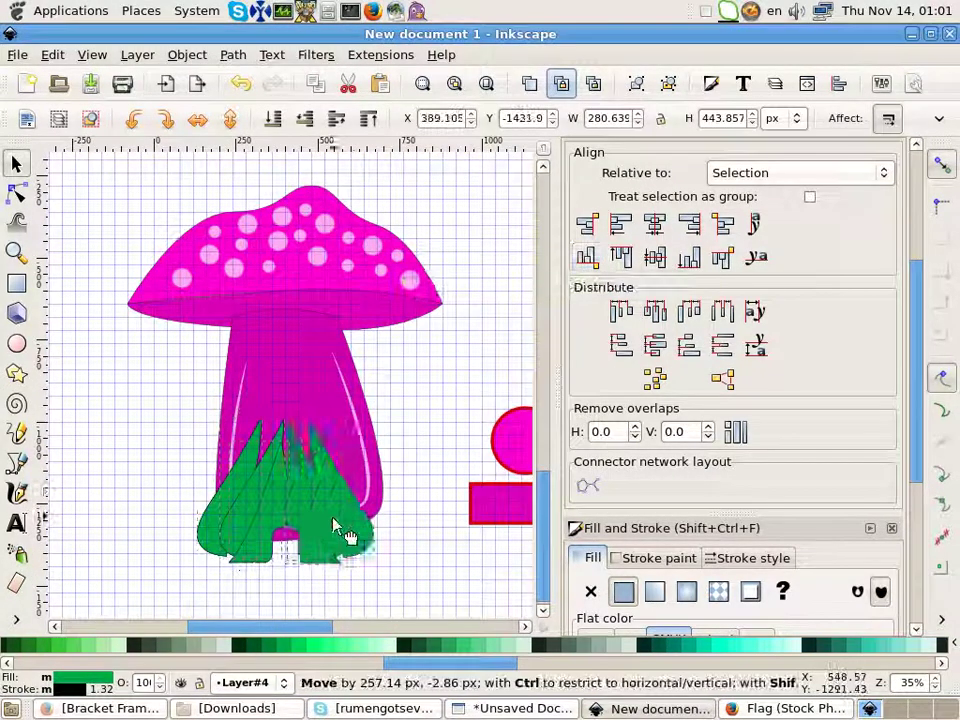
mouse_move(331, 396)
mouse_down()
mouse_move(380, 470)
mouse_move(387, 512)
mouse_up()
Step: Flatten the selected grass blades and tilt them slightly
shift+click(228, 545)
shift+click(272, 552)
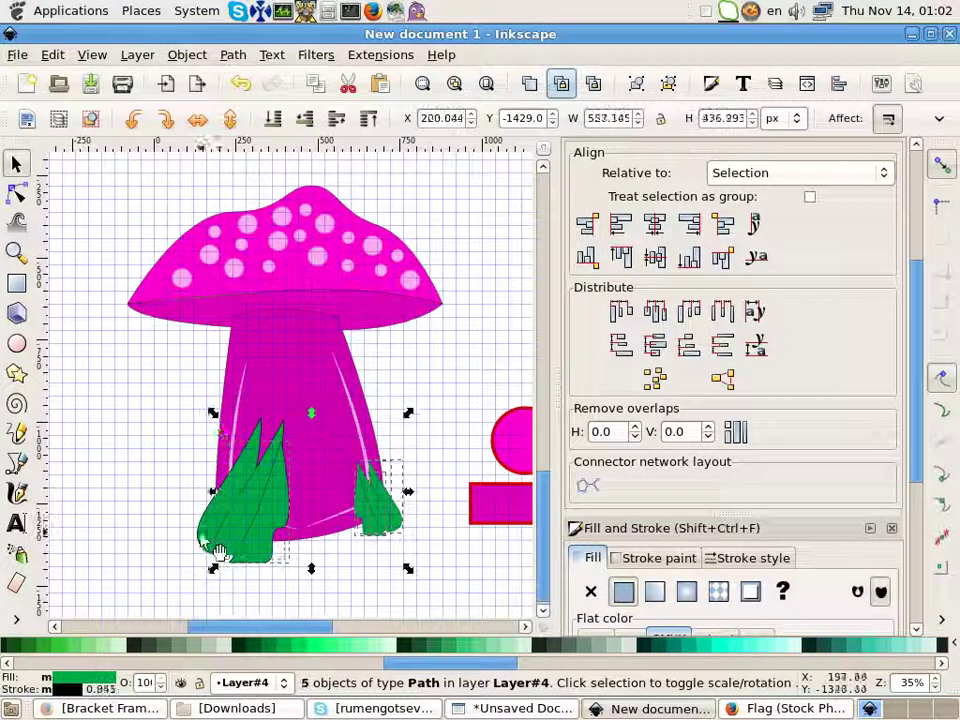
shift+click(231, 553)
drag(300, 410, 300, 497)
click(385, 540)
mouse_move(405, 564)
mouse_down()
mouse_move(410, 572)
mouse_move(413, 555)
mouse_up()
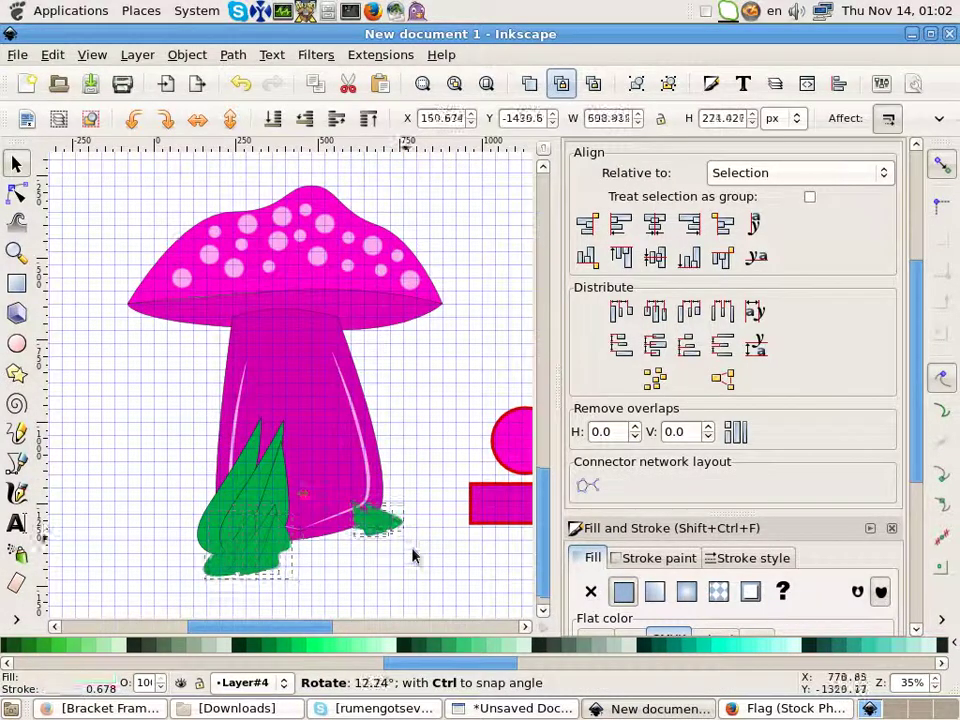
Step: Move the left-hand blades under the stem and squash them into a low tuft
click(92, 456)
click(285, 497)
shift+click(220, 538)
shift+click(255, 480)
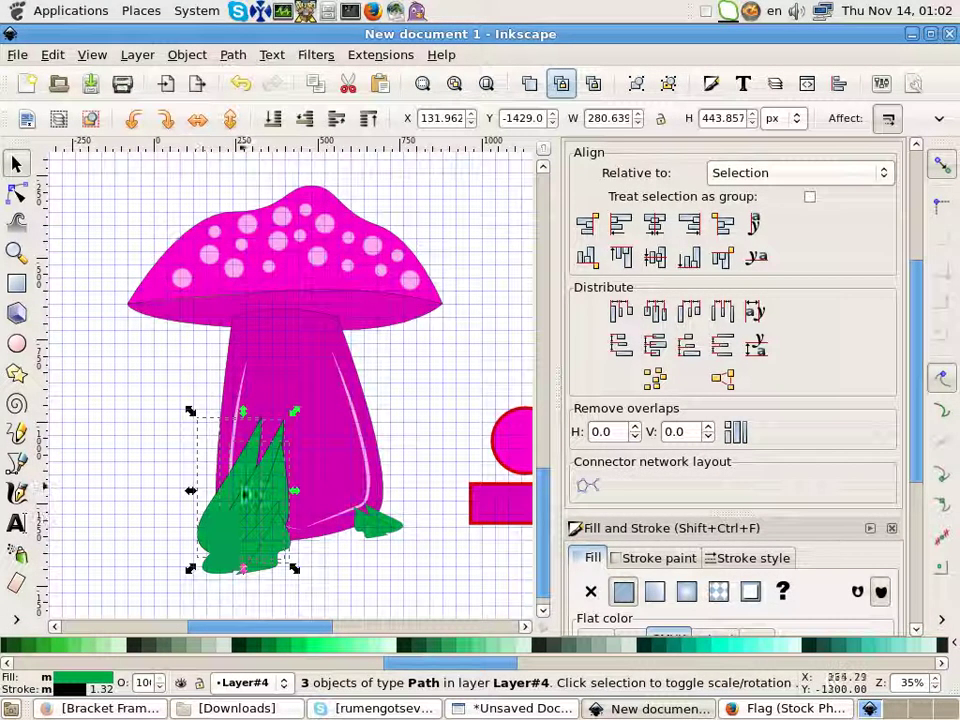
drag(230, 520, 300, 530)
drag(307, 432, 317, 553)
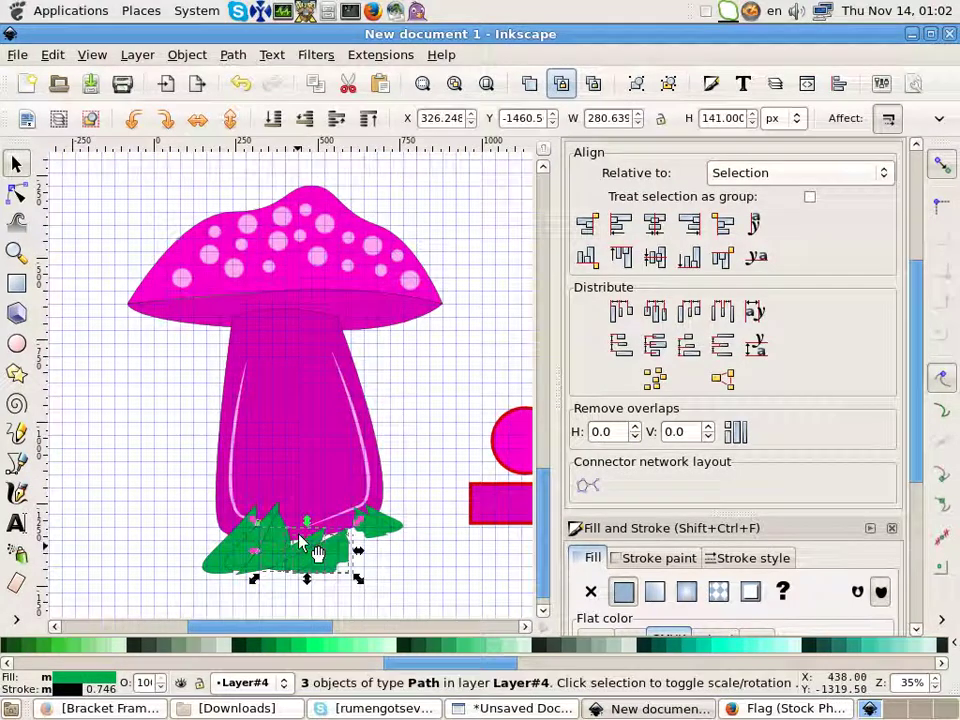
scroll(317, 553, down, 2)
drag(336, 506, 352, 490)
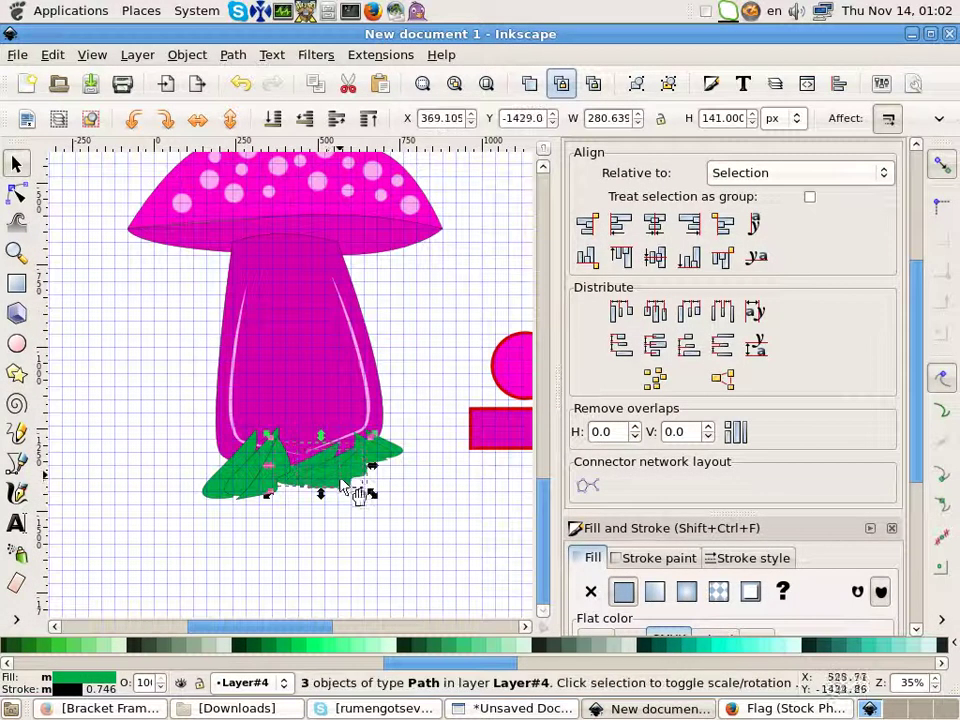
Step: Zoom out and select the whole mushroom together with its grass
key(Escape)
ctrl+scroll(228, 500, down, 2)
drag(118, 296, 341, 537)
click(186, 55)
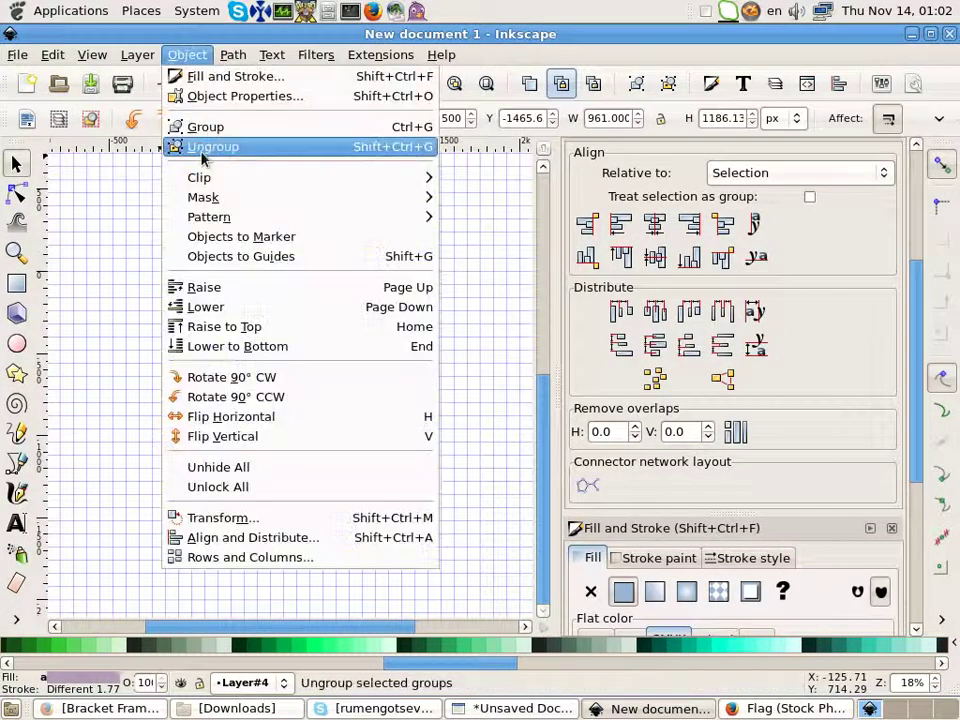
Step: Cut the mushroom, create Layer#5, and paste it in place there
click(51, 146)
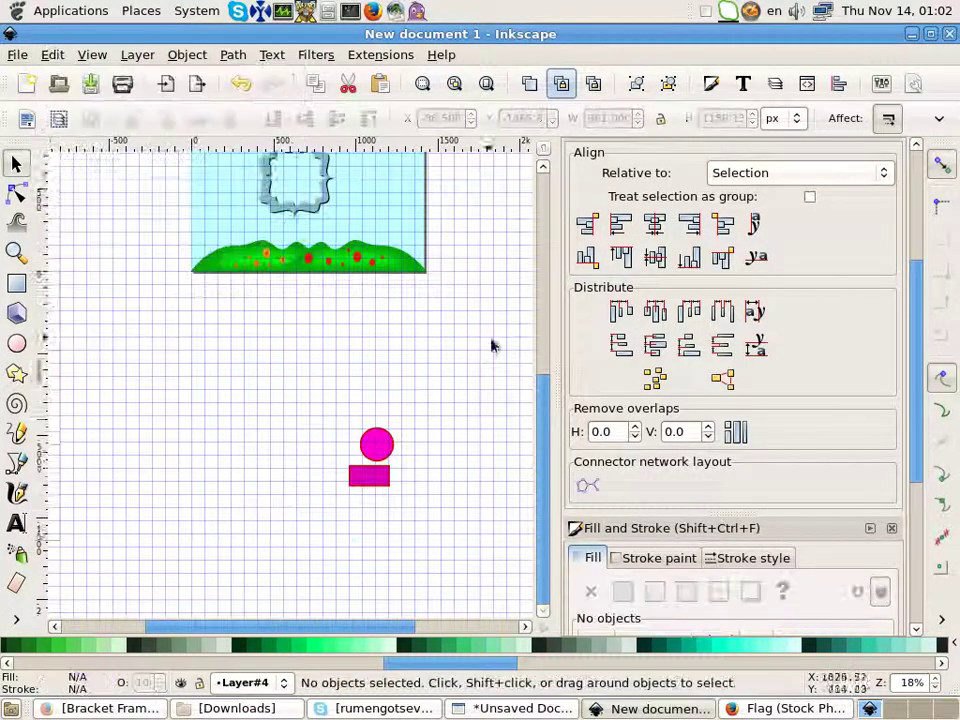
scroll(491, 343, up, 5)
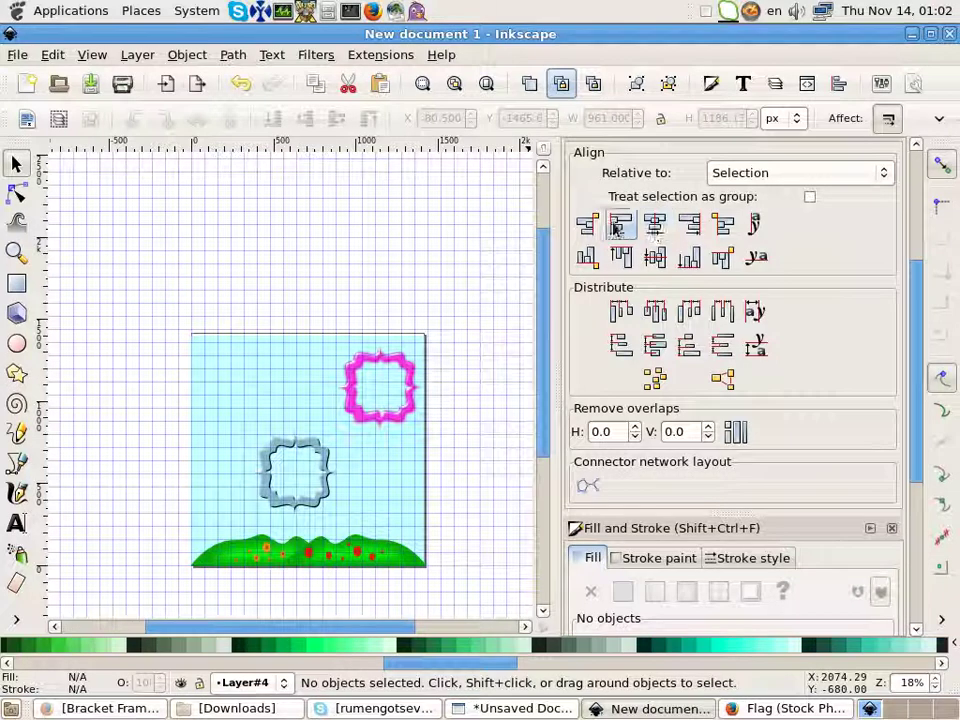
key(ctrl+shift+l)
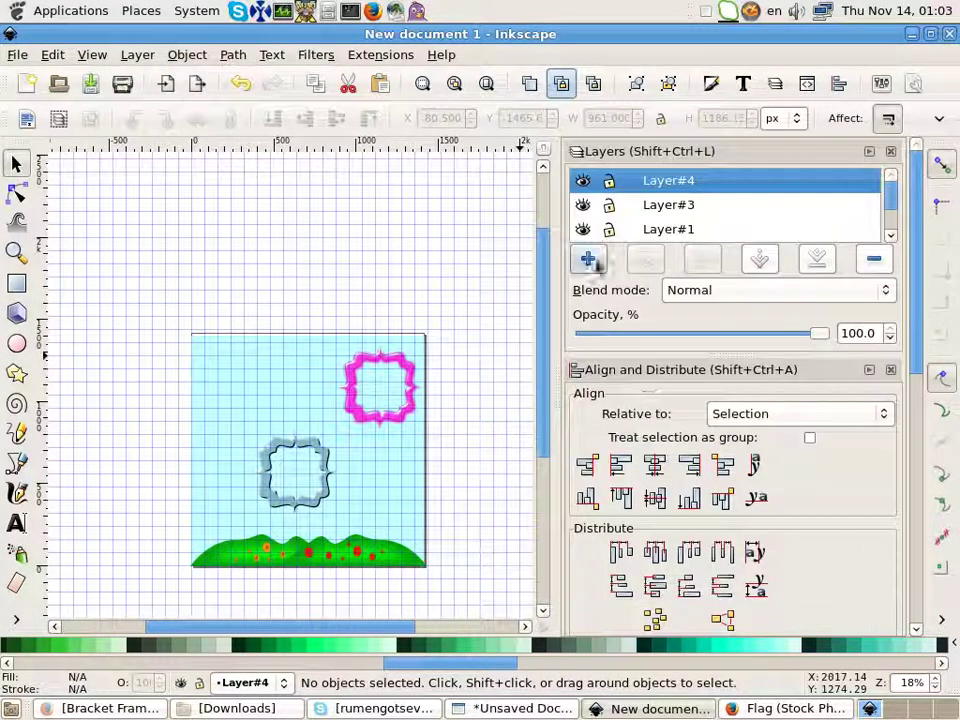
click(588, 259)
click(560, 420)
click(52, 55)
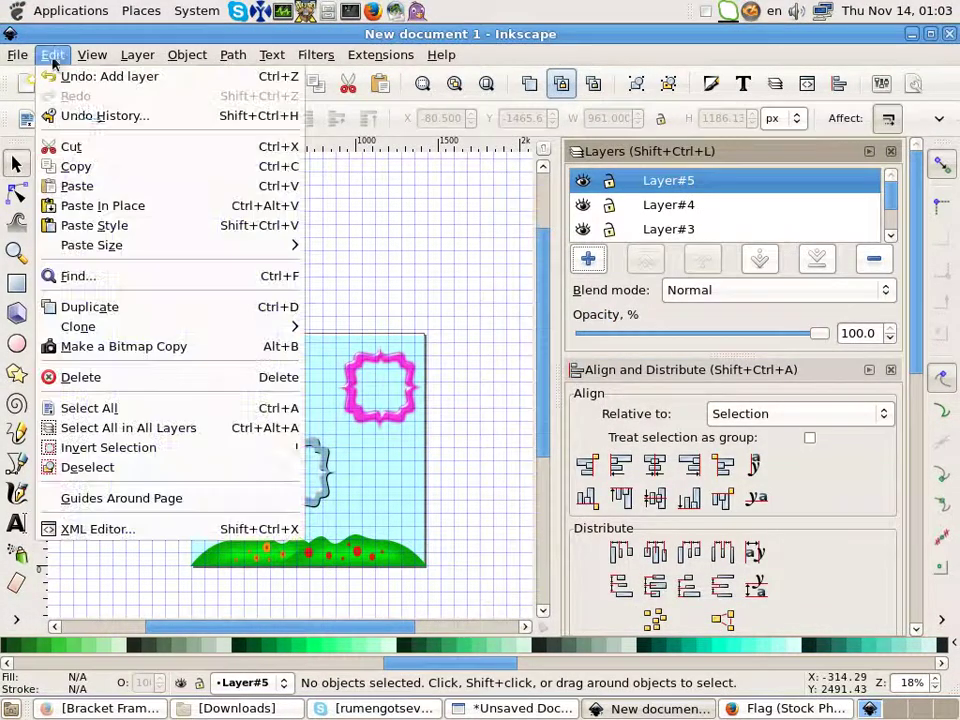
click(103, 205)
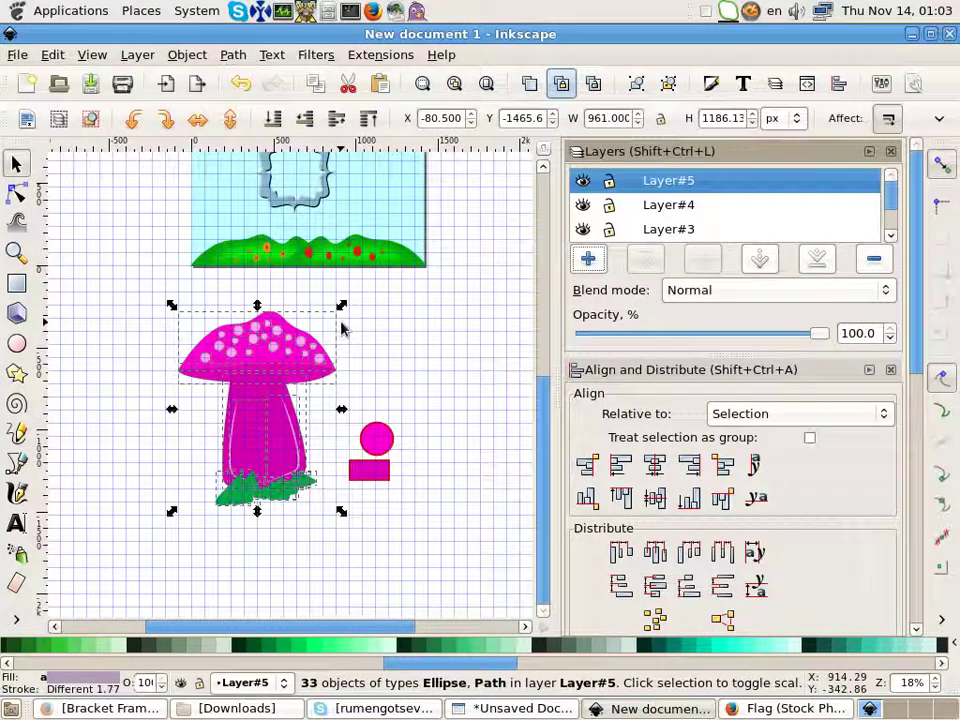
Step: Shrink the mushroom to about 34 × 42 px, set it on the hill, and group it
drag(341, 307, 313, 401)
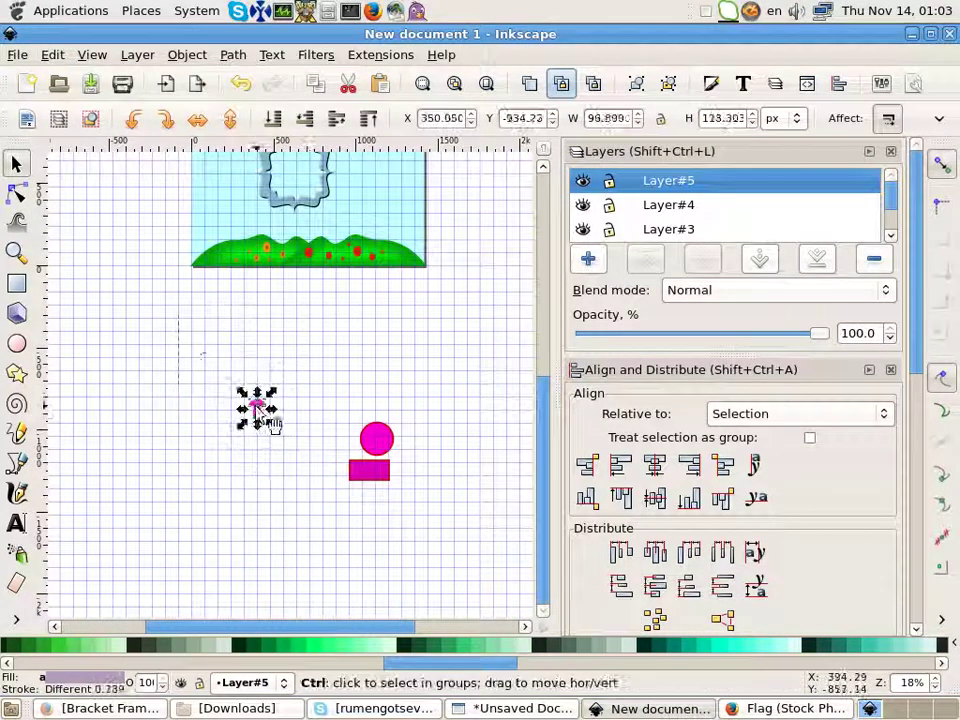
ctrl+scroll(270, 430, up, 2)
drag(283, 580, 300, 278)
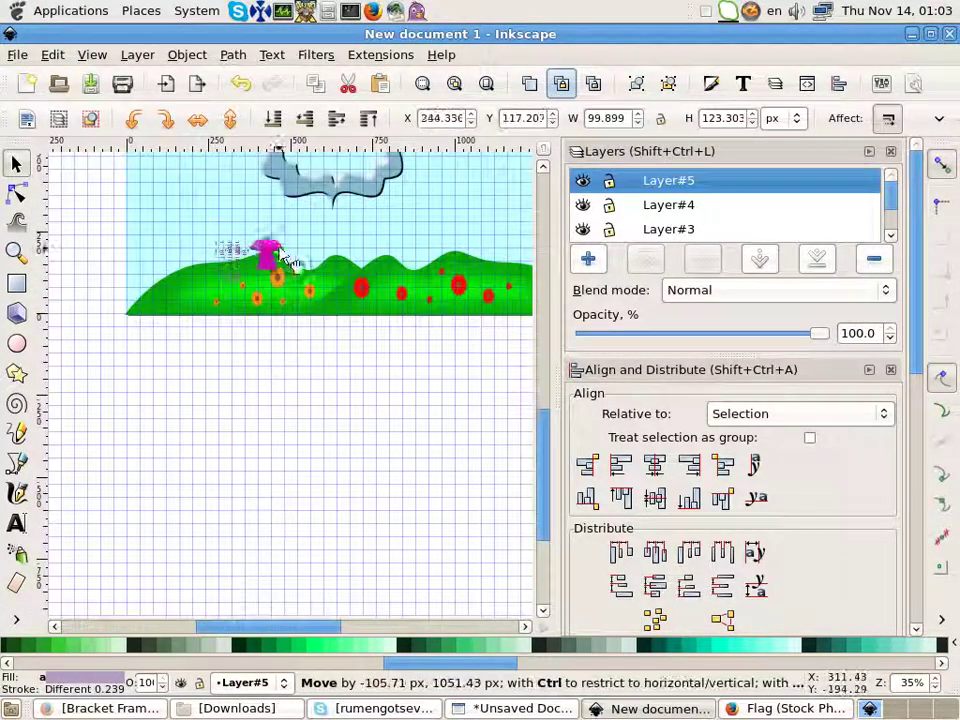
ctrl+scroll(300, 276, up, 3)
ctrl+scroll(321, 300, up, 3)
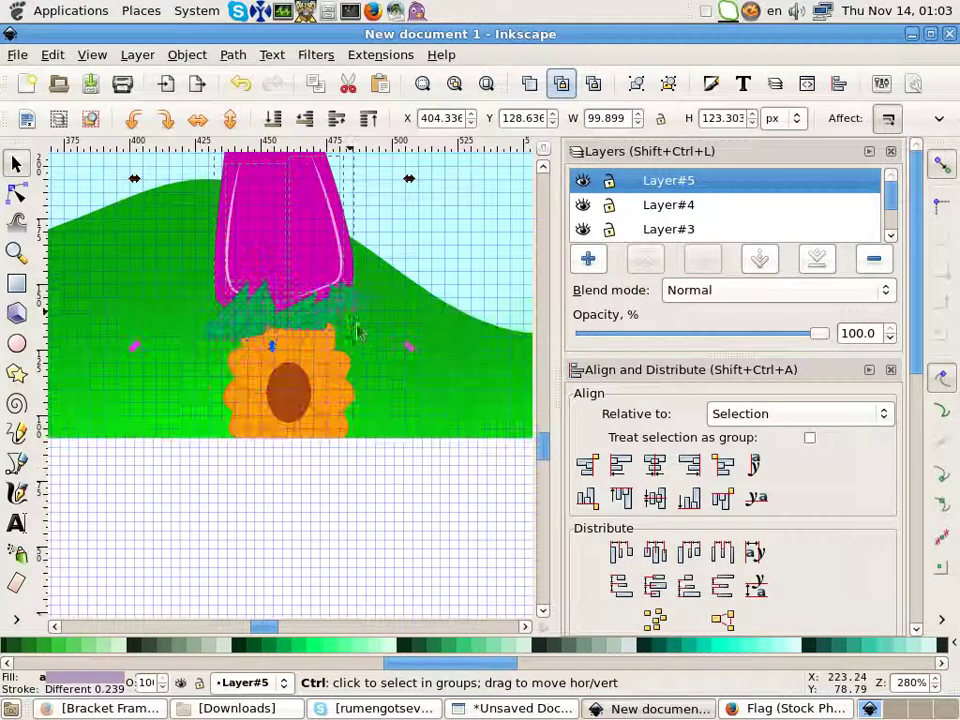
ctrl+scroll(386, 336, down, 2)
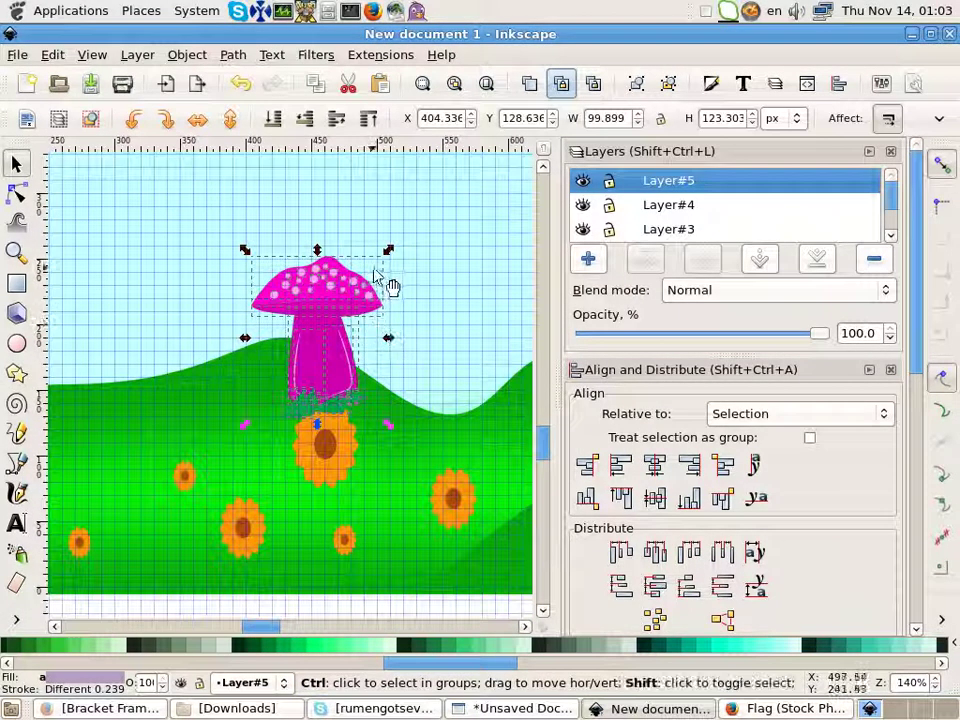
drag(388, 258, 375, 315)
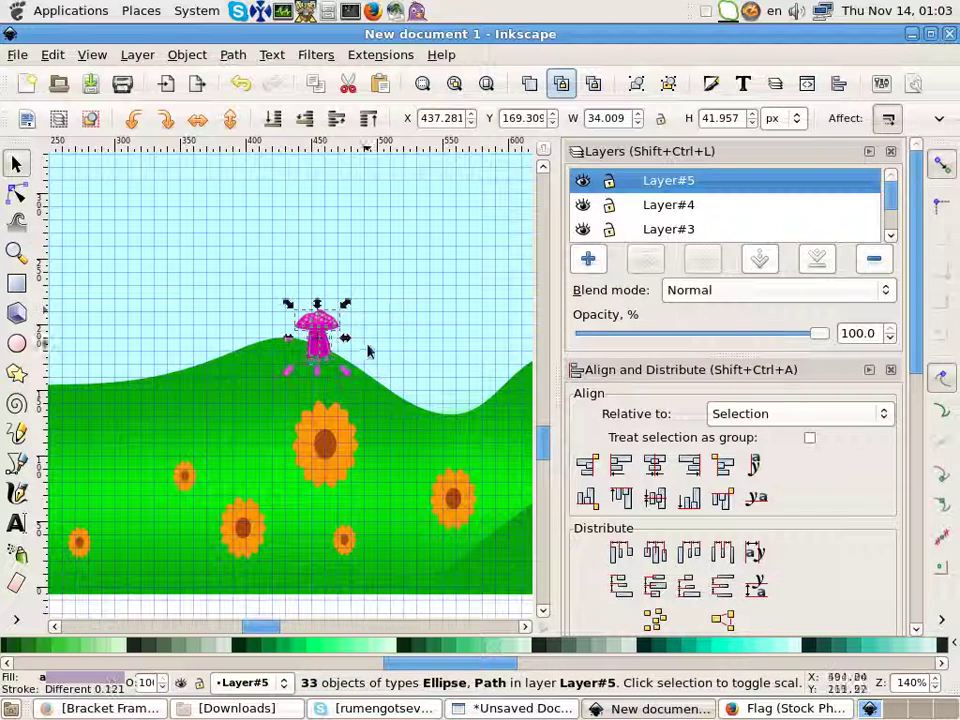
key(ctrl+g)
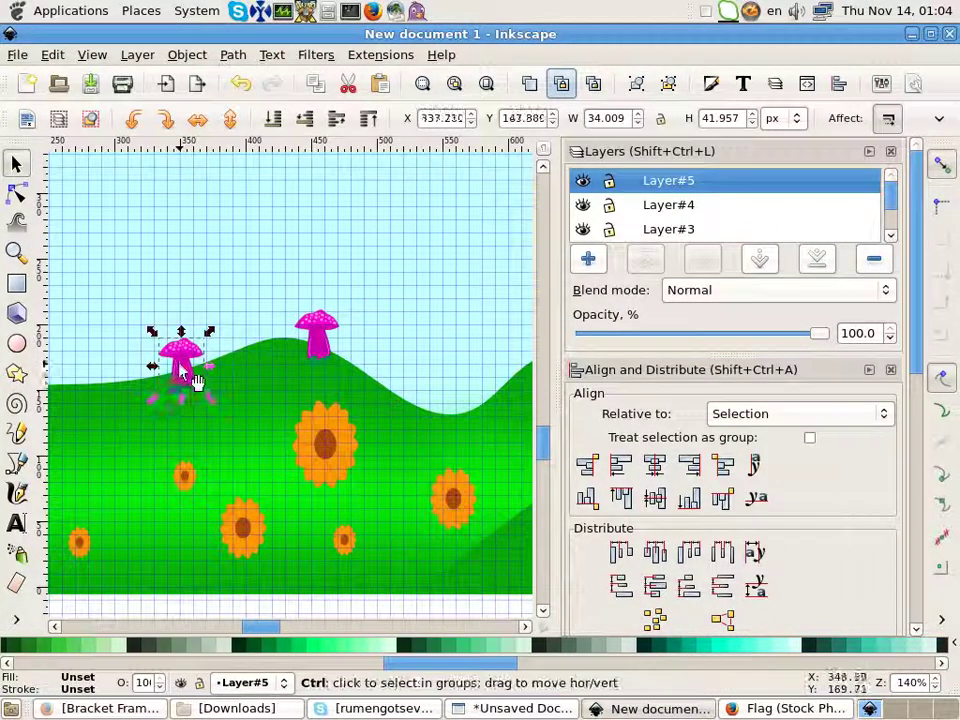
ctrl+scroll(178, 378, up, 2)
ctrl+scroll(178, 378, up, 6)
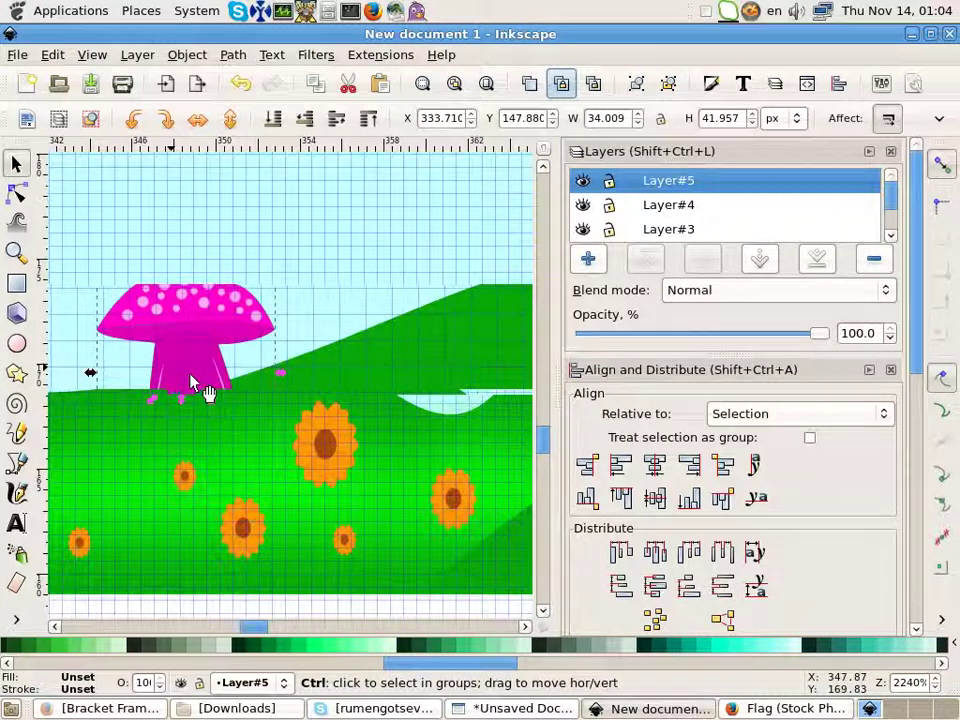
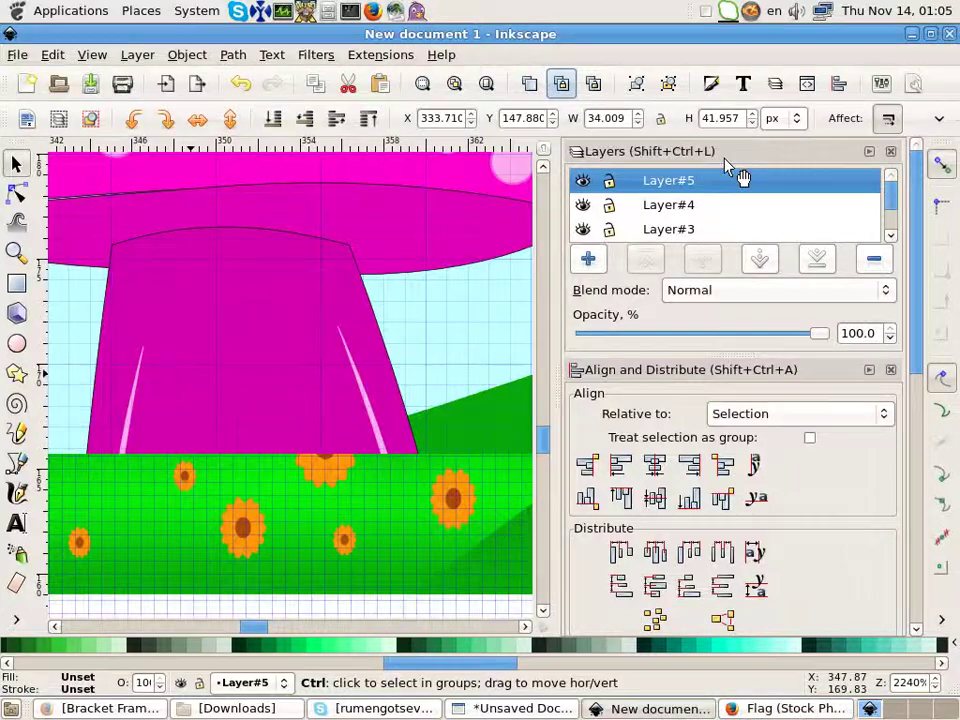
Step: Select both pink mushroom groups on the left-hand hills
ctrl+scroll(167, 180, down, 7)
ctrl+scroll(183, 258, down, 4)
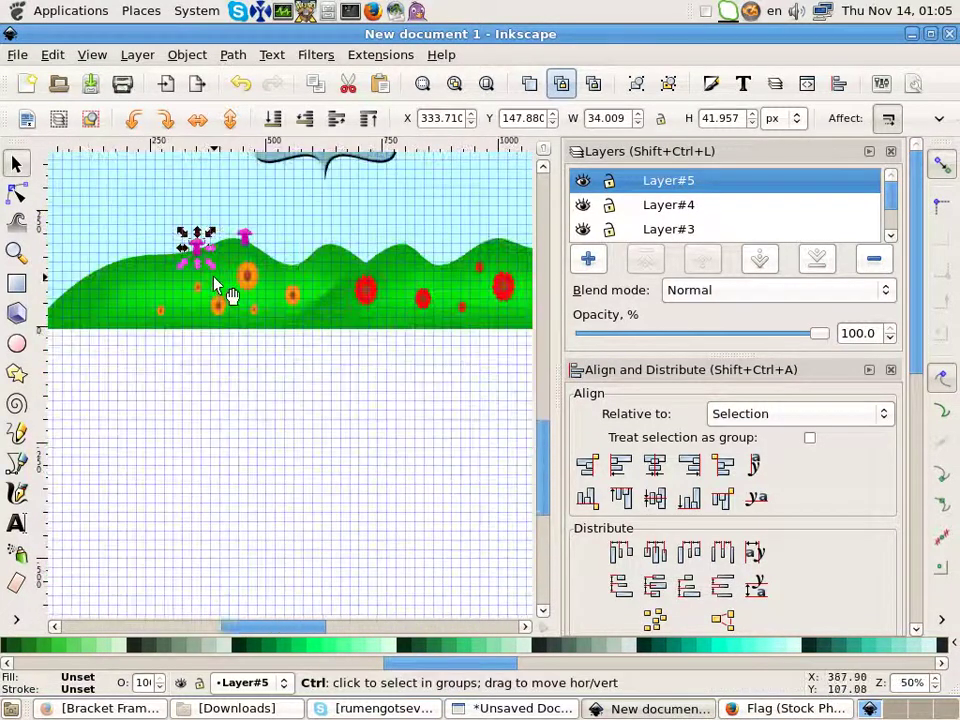
ctrl+click(198, 250)
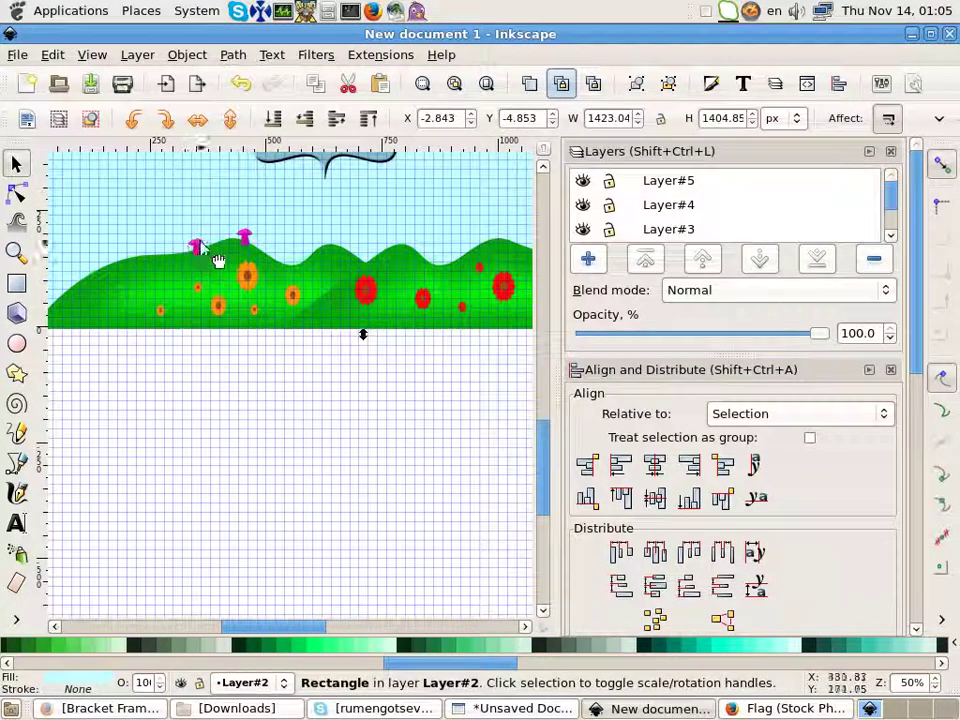
click(199, 248)
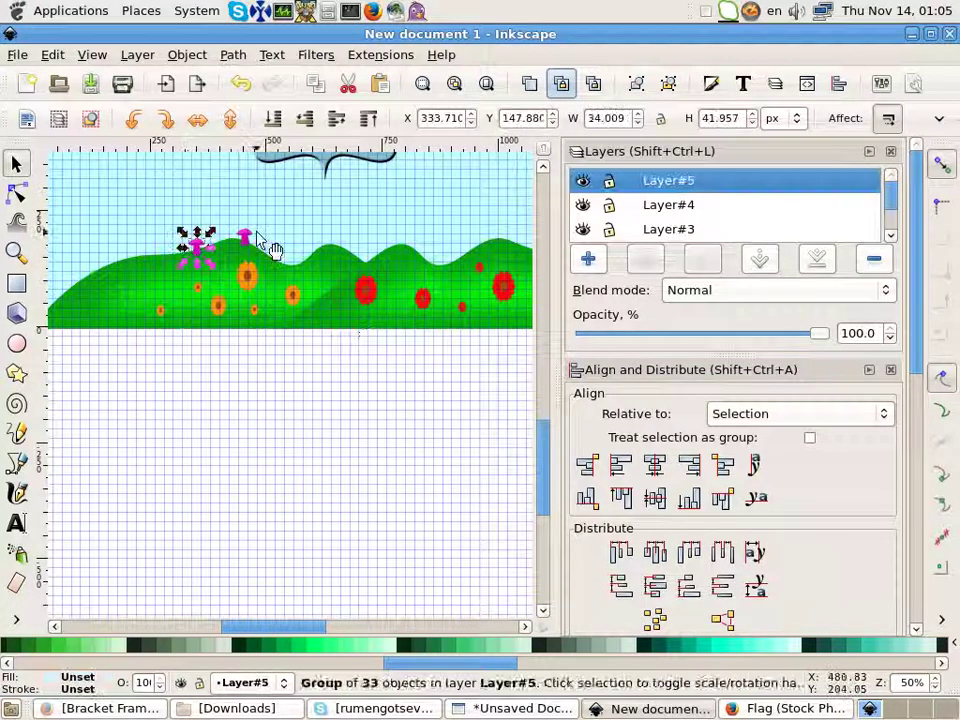
shift+click(245, 238)
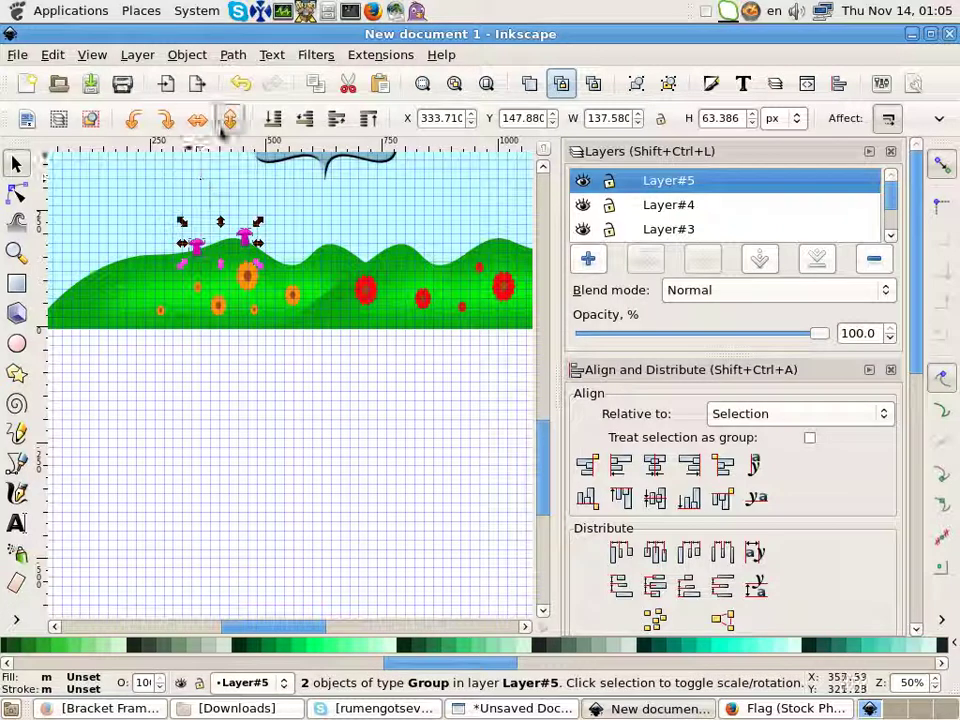
Step: Place a copy of the mushroom pair farther right on the hills, then deselect
drag(422, 261, 542, 257)
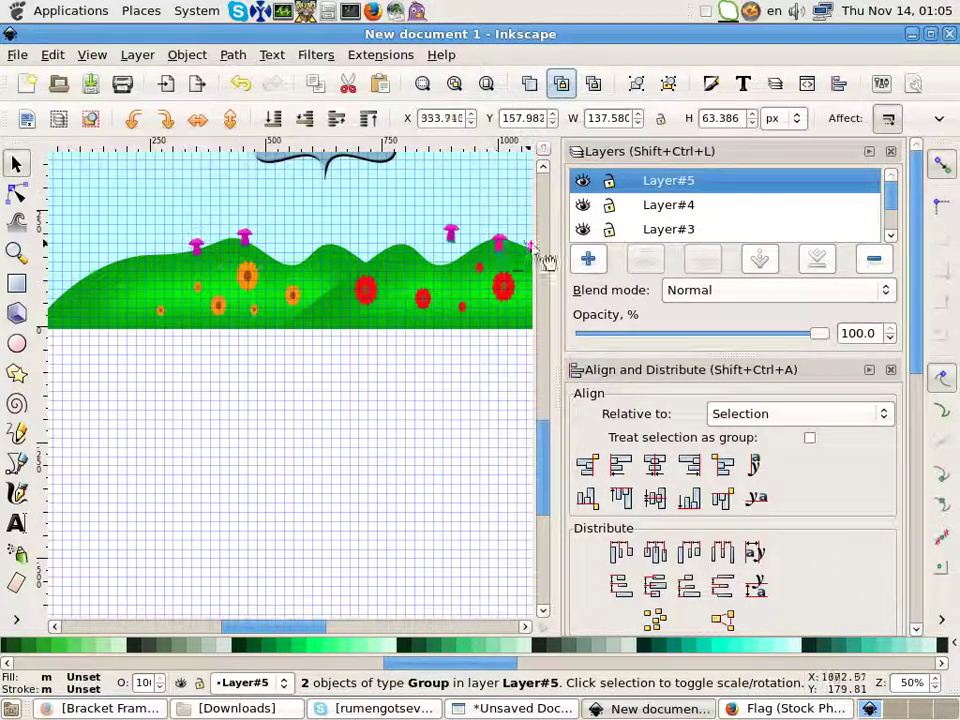
drag(306, 630, 330, 572)
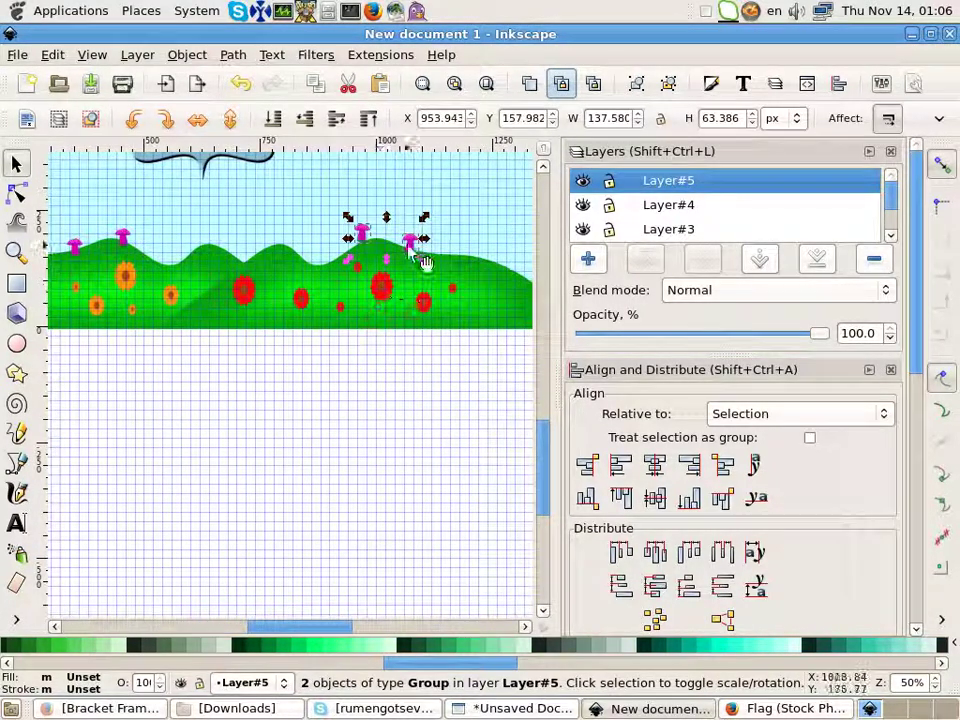
drag(422, 258, 446, 260)
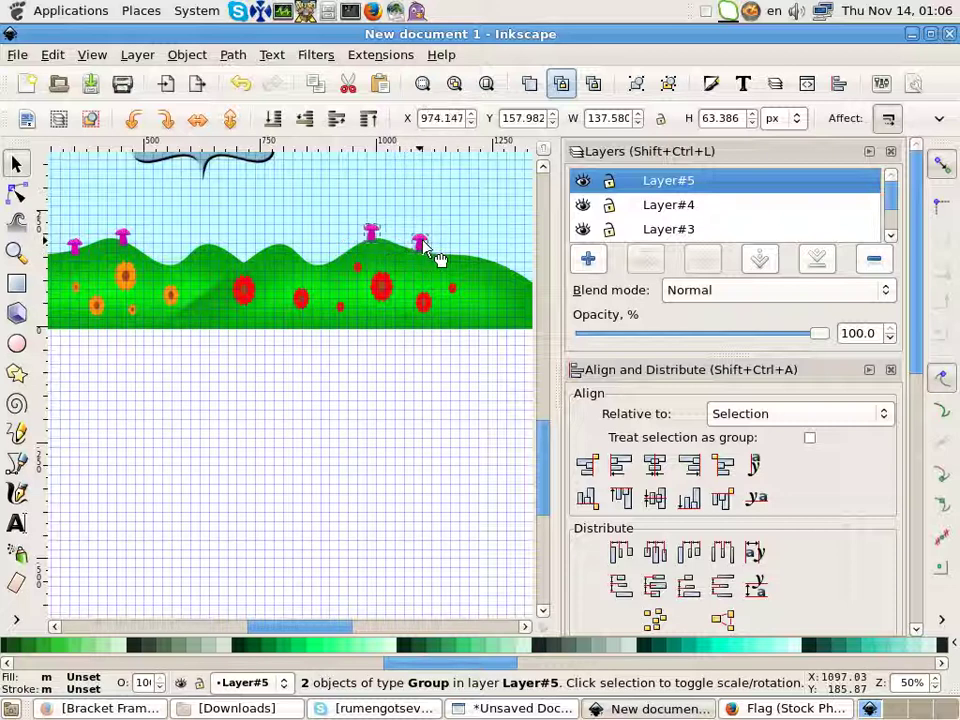
click(174, 418)
scroll(168, 443, up, 3)
scroll(180, 465, down, 2)
scroll(350, 400, up, 3)
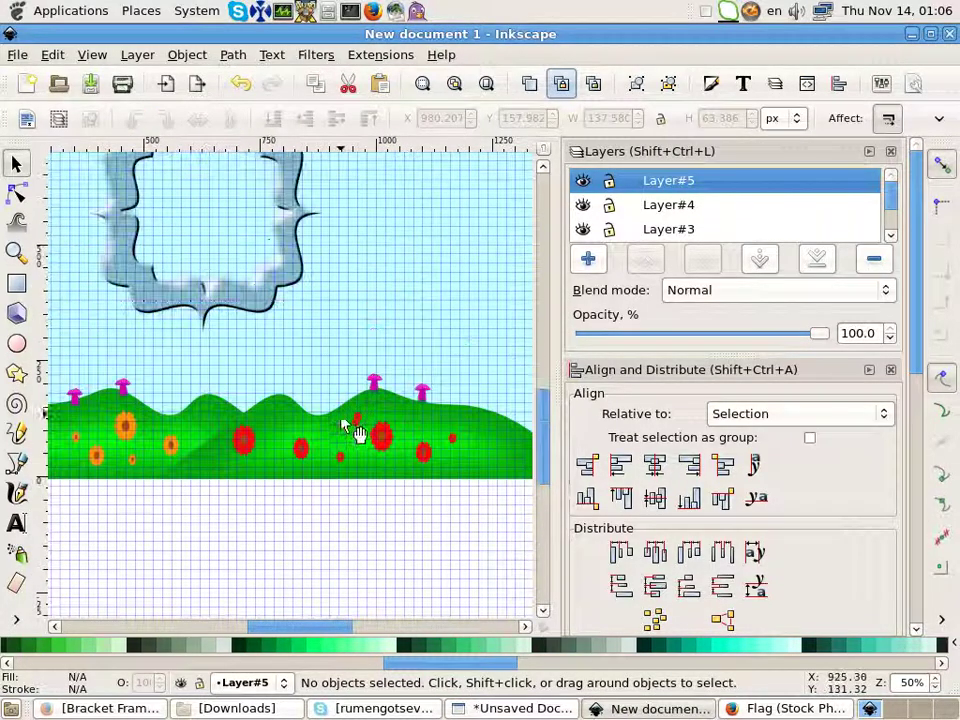
scroll(343, 460, down, 5)
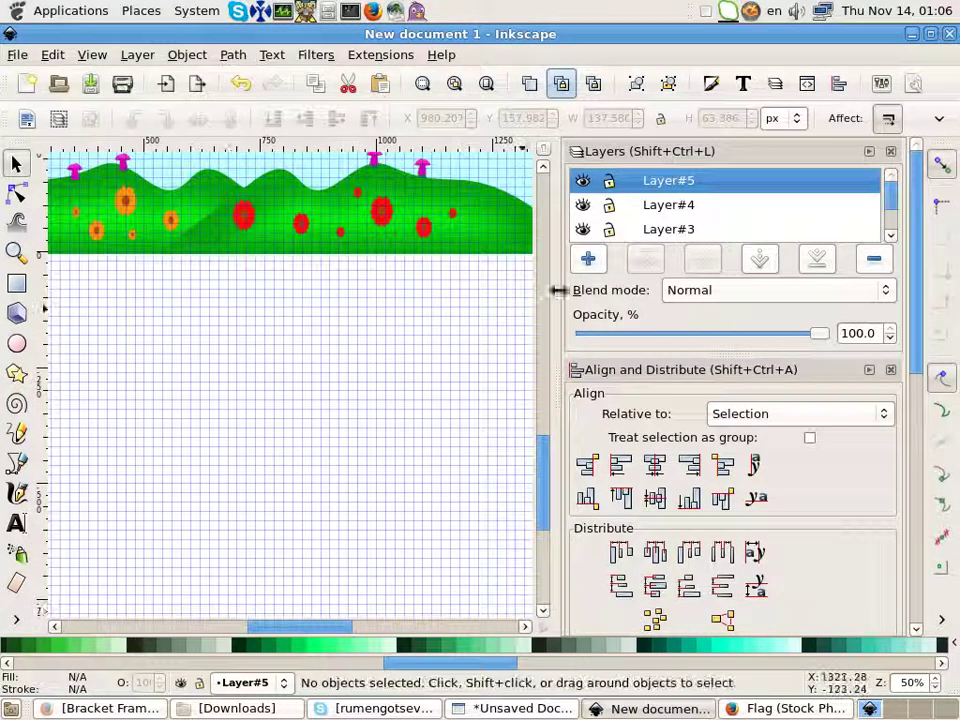
Step: On a new Layer#6, draw a long thin bar below the hills and convert it to a path
click(588, 259)
click(549, 429)
key(r)
mouse_move(153, 326)
mouse_down()
mouse_move(478, 360)
mouse_move(489, 343)
mouse_up()
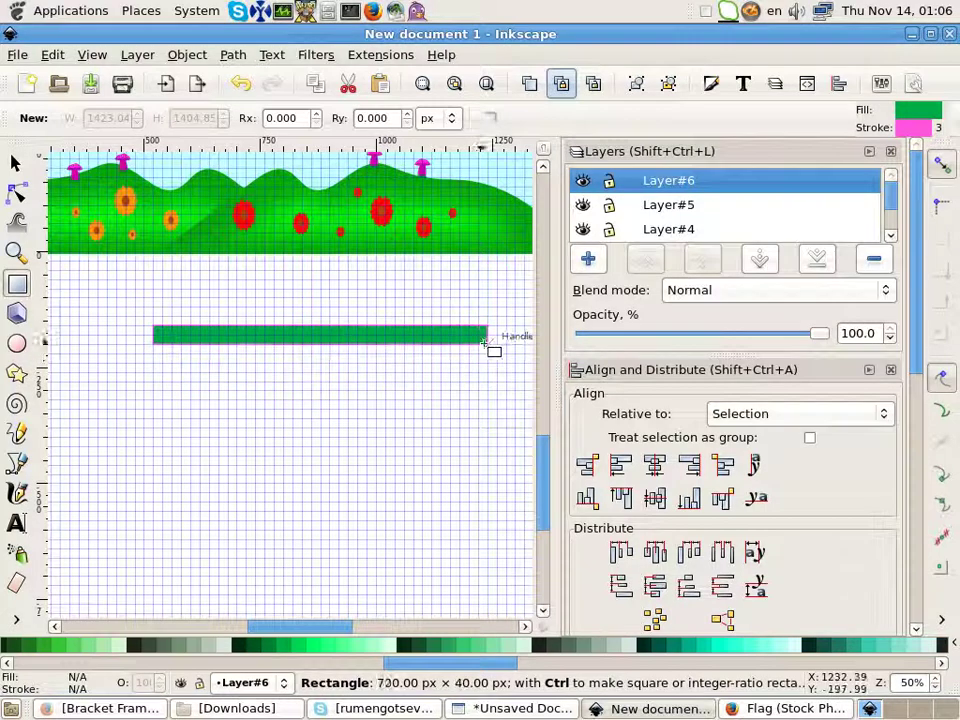
key(s)
click(312, 56)
mouse_move(233, 55)
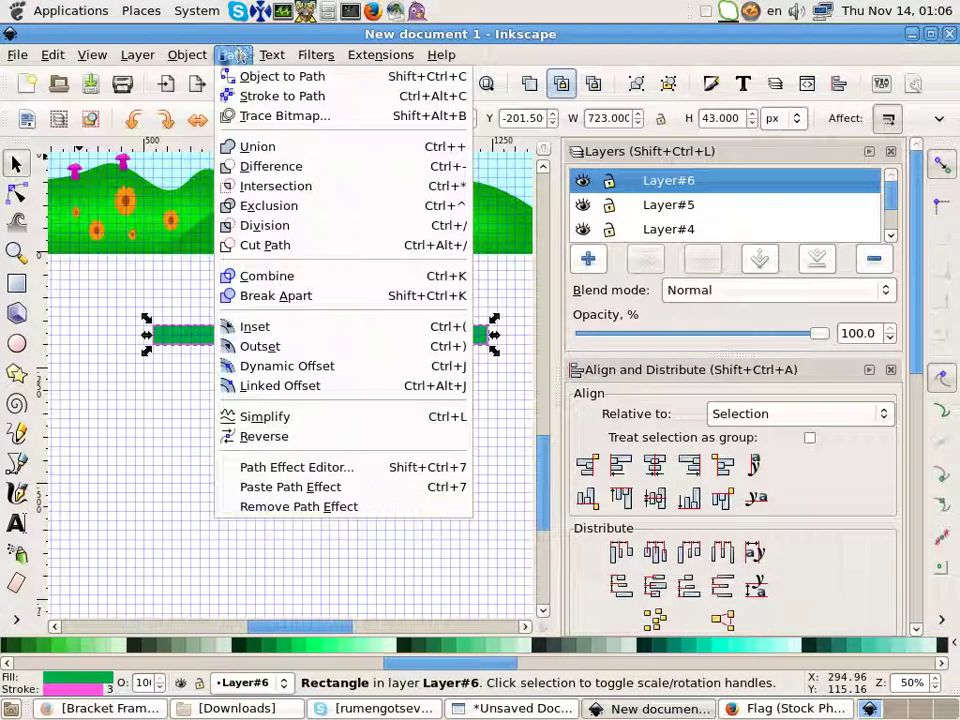
click(272, 76)
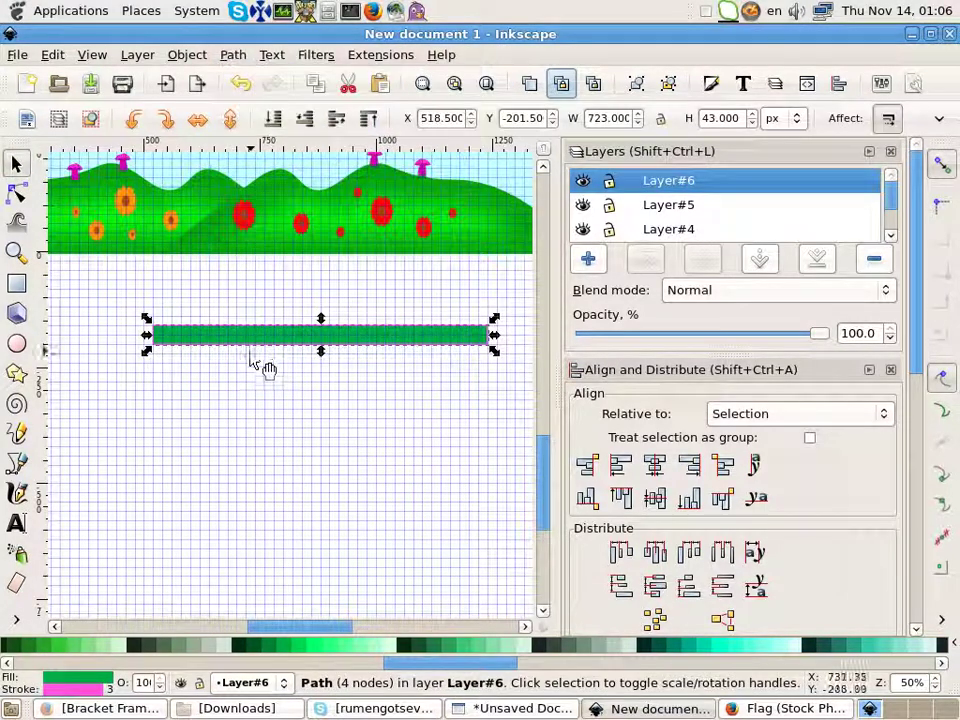
Step: Remove the bar's outline and fill it with yellow
right_click(75, 689)
click(130, 505)
scroll(310, 415, up, 2)
drag(345, 628, 337, 632)
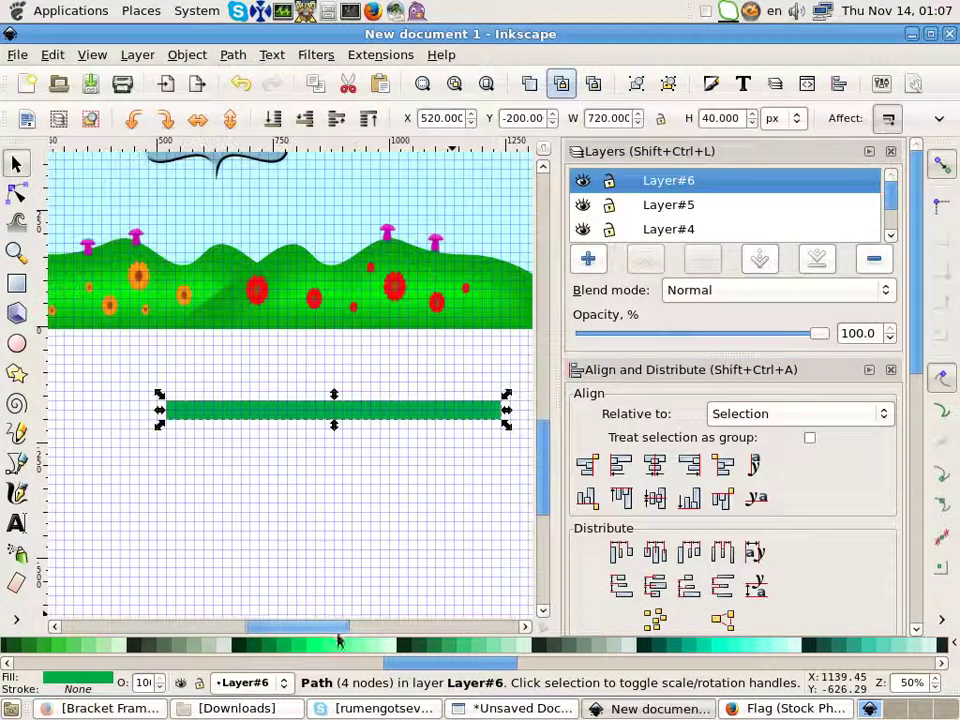
scroll(450, 645, up, 3)
scroll(600, 650, up, 3)
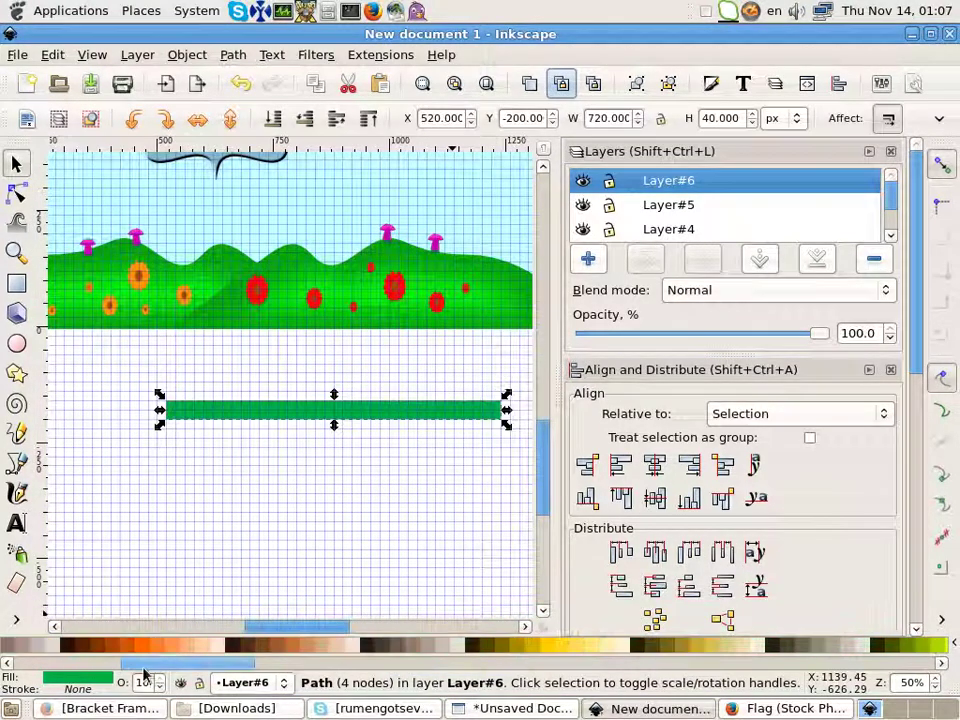
click(559, 651)
key(ctrl+f)
click(596, 256)
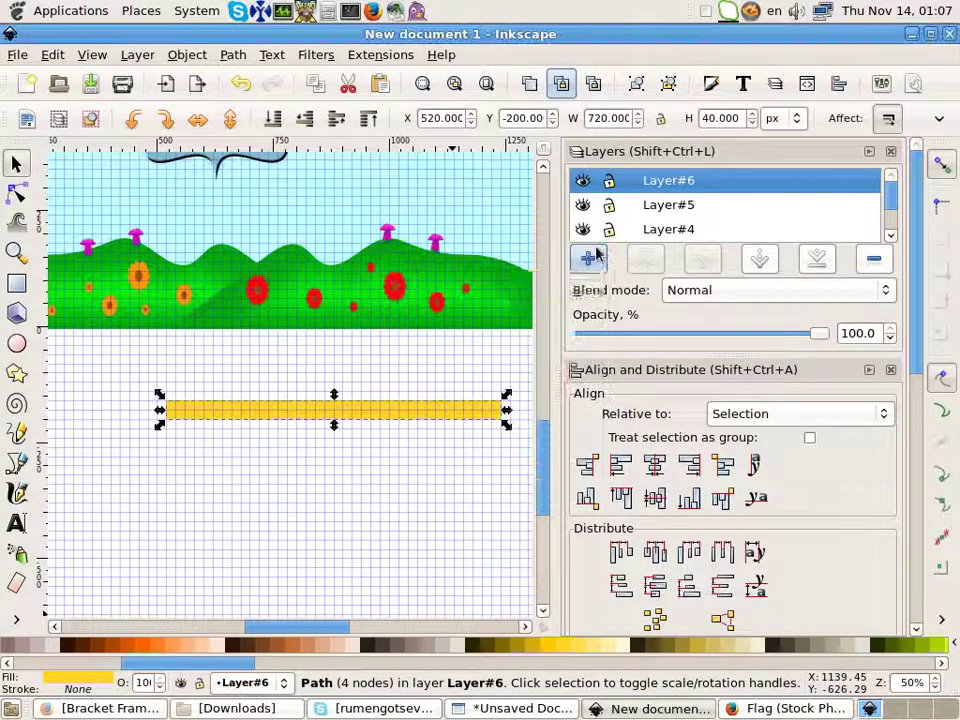
Step: Position the yellow bar and stack bright yellow and lime green bands beneath it
mouse_move(400, 414)
mouse_down()
mouse_move(363, 426)
mouse_move(352, 418)
mouse_up()
scroll(352, 418, up, 4)
drag(352, 438, 352, 425)
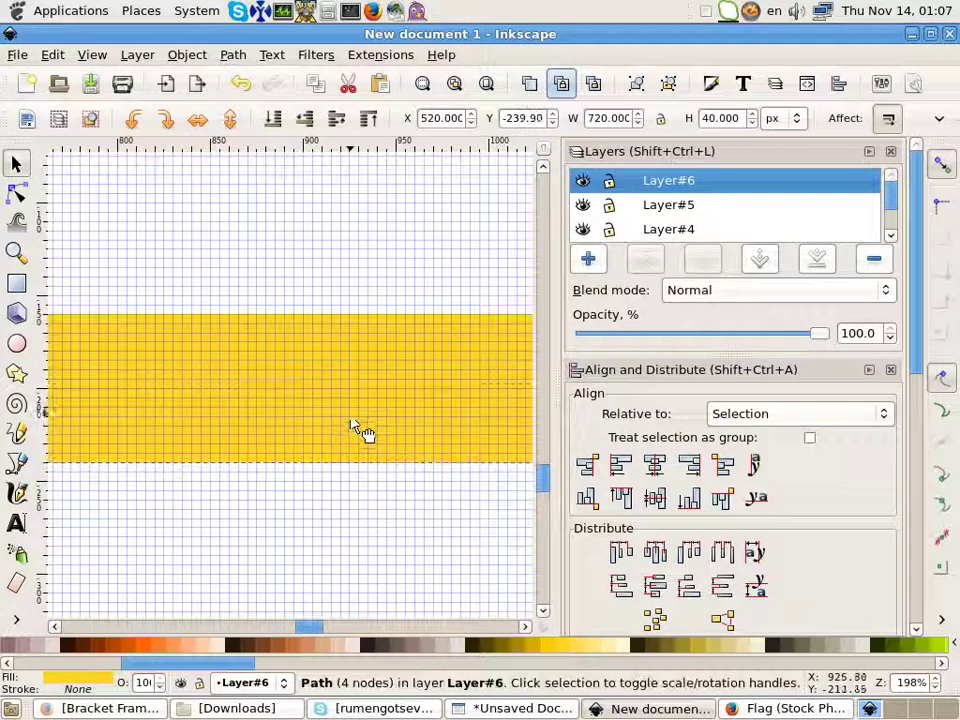
click(600, 652)
drag(255, 668, 135, 668)
click(252, 651)
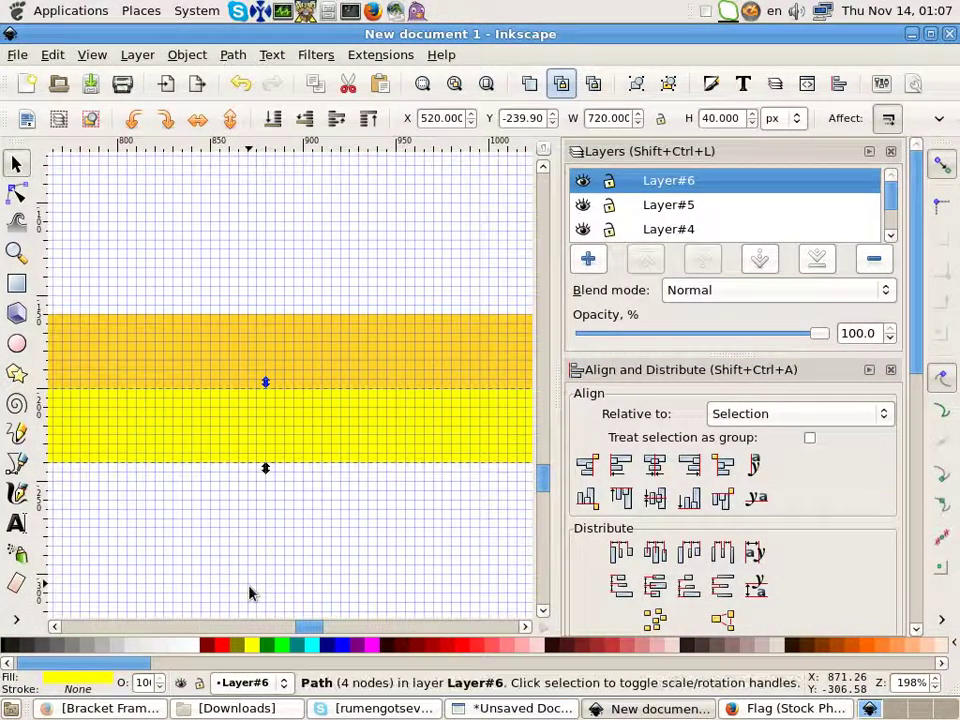
drag(288, 437, 280, 512)
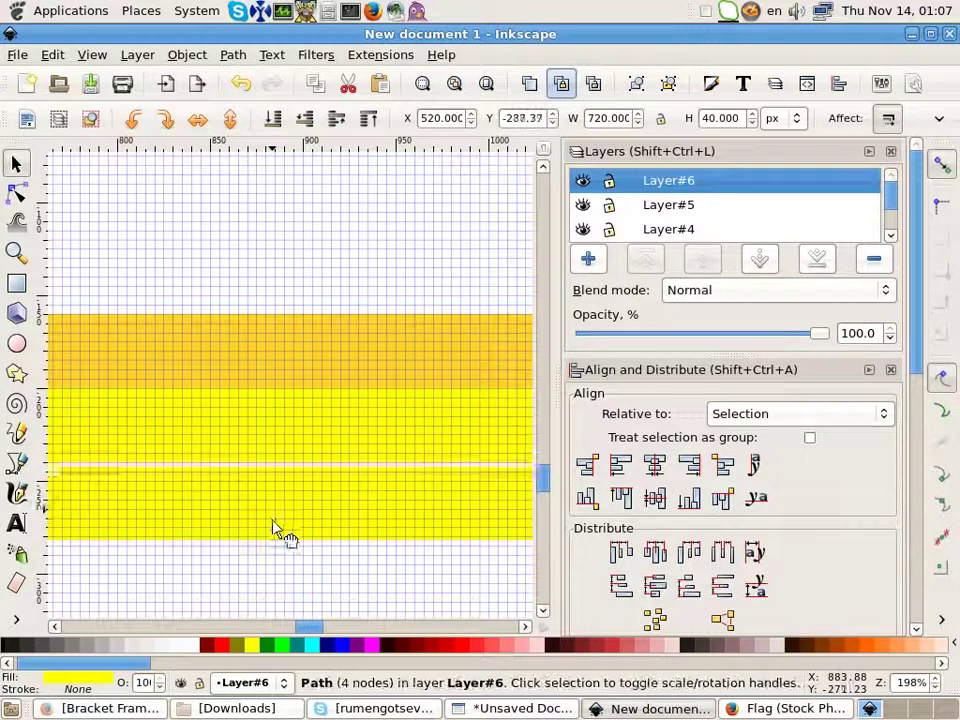
click(280, 656)
ctrl+scroll(305, 577, down, 2)
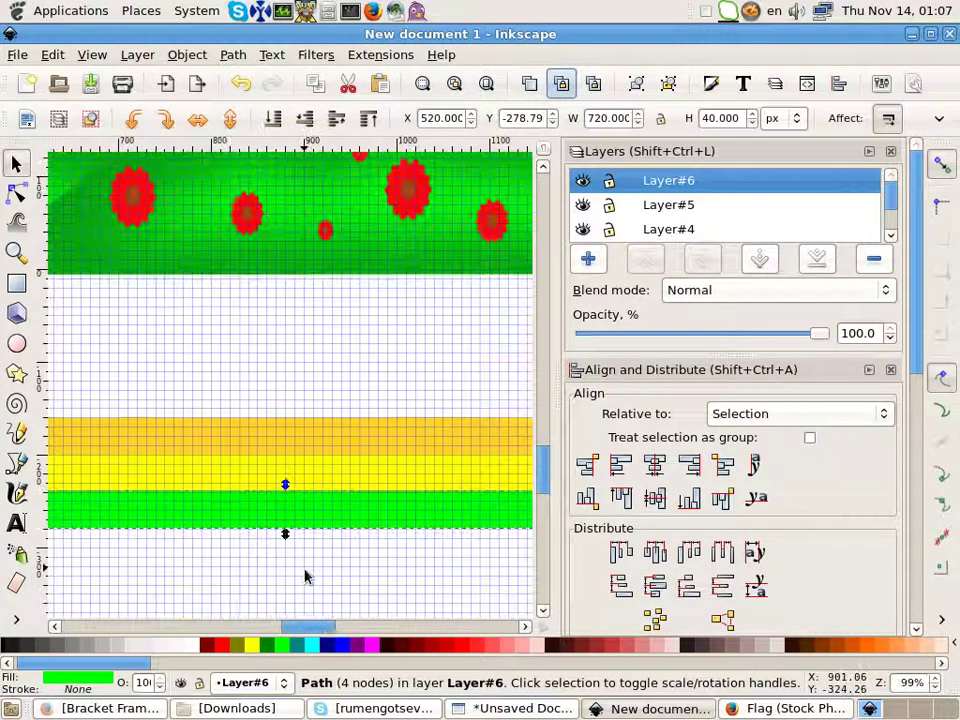
drag(315, 530, 303, 565)
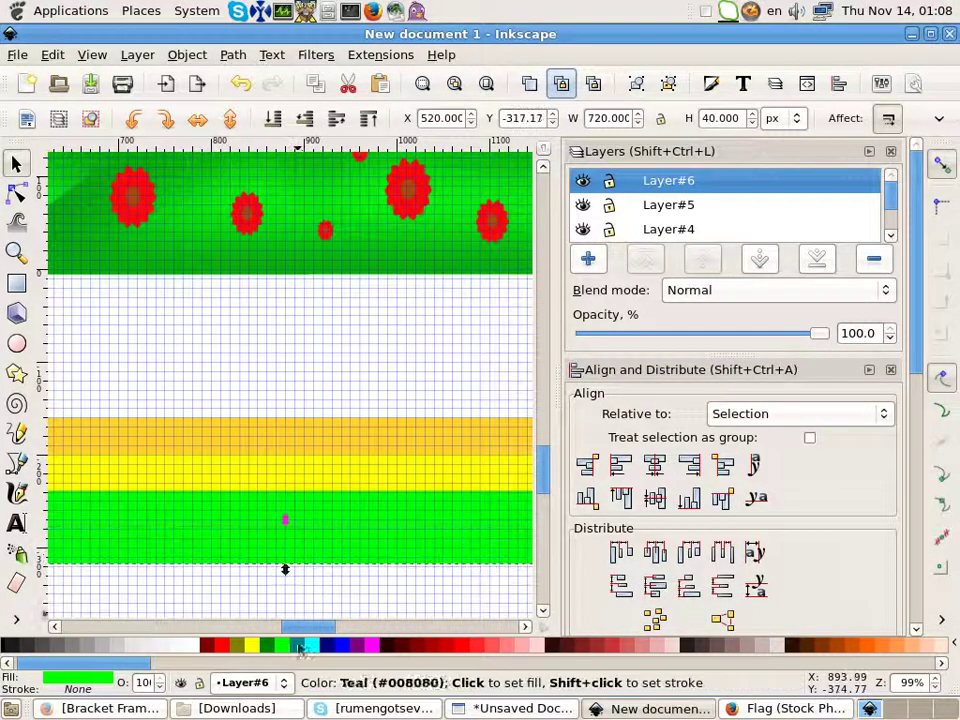
Step: Add blue, purple and fuchsia bands below, then recolour the top band red
click(341, 645)
scroll(337, 576, down, 2)
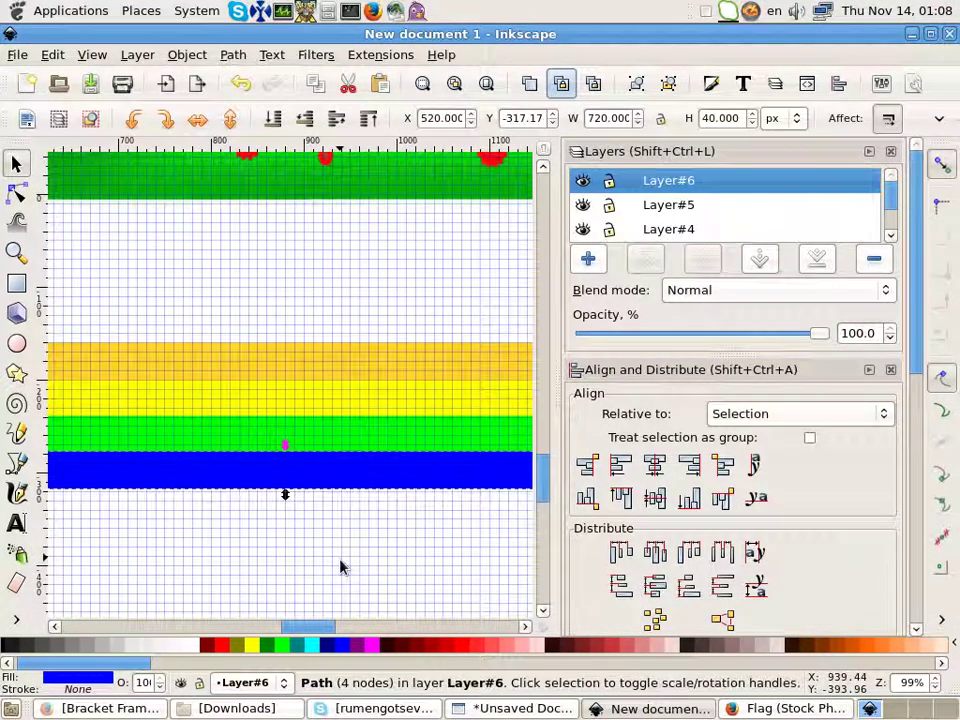
drag(316, 486, 300, 522)
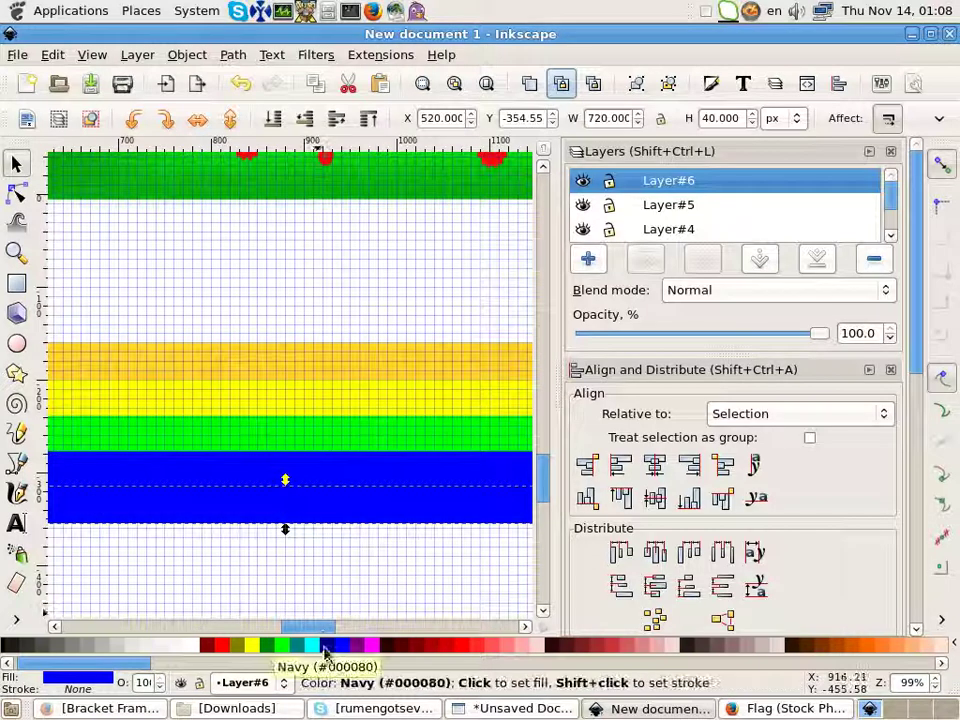
click(359, 645)
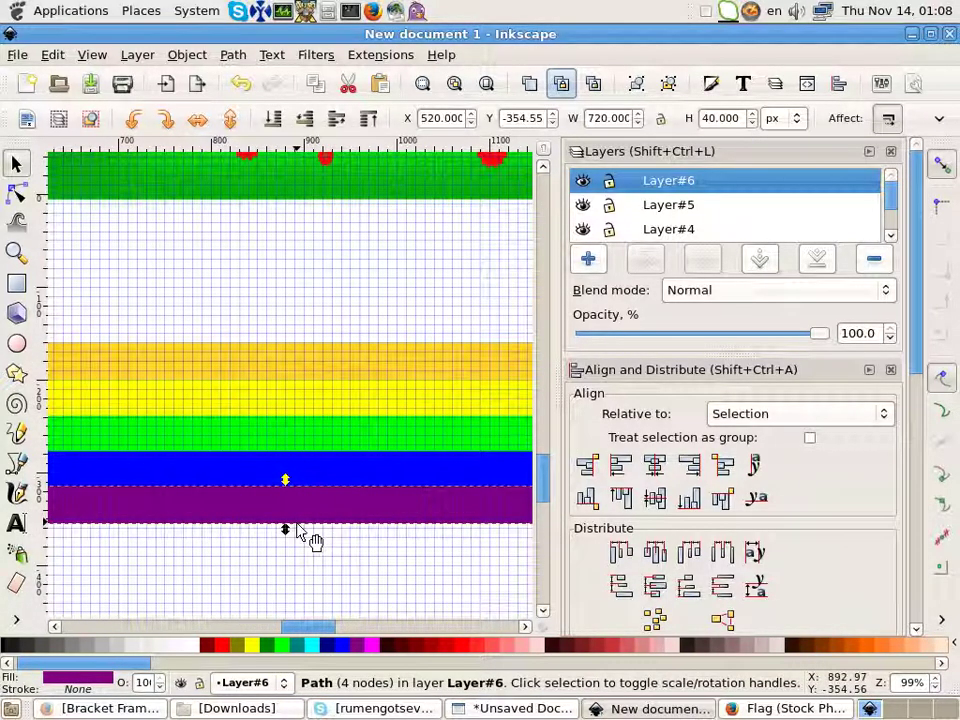
drag(298, 530, 298, 560)
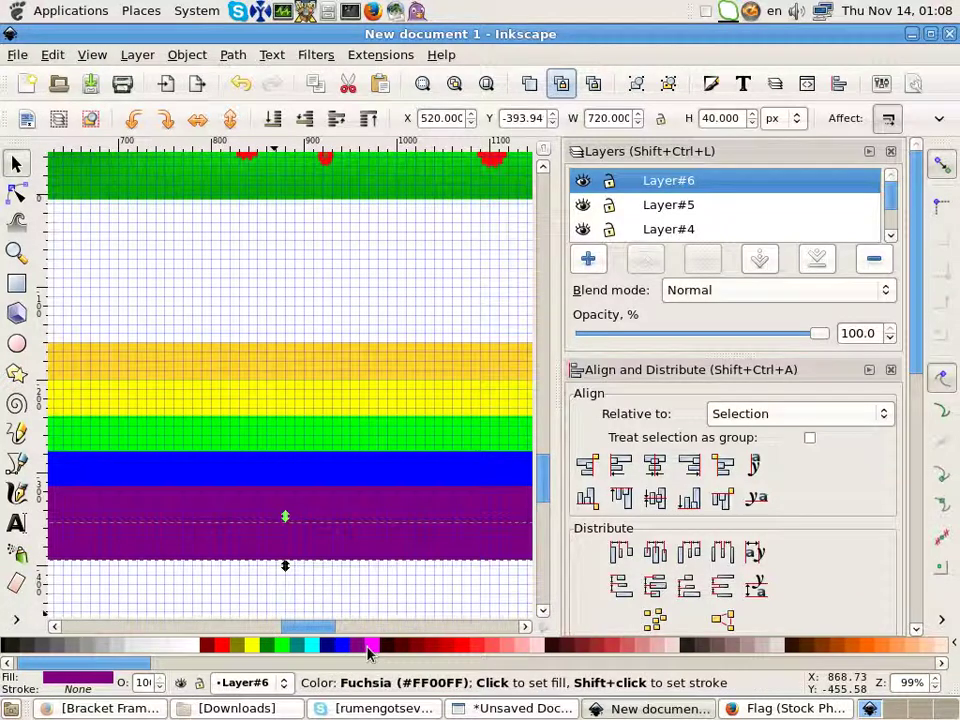
click(372, 645)
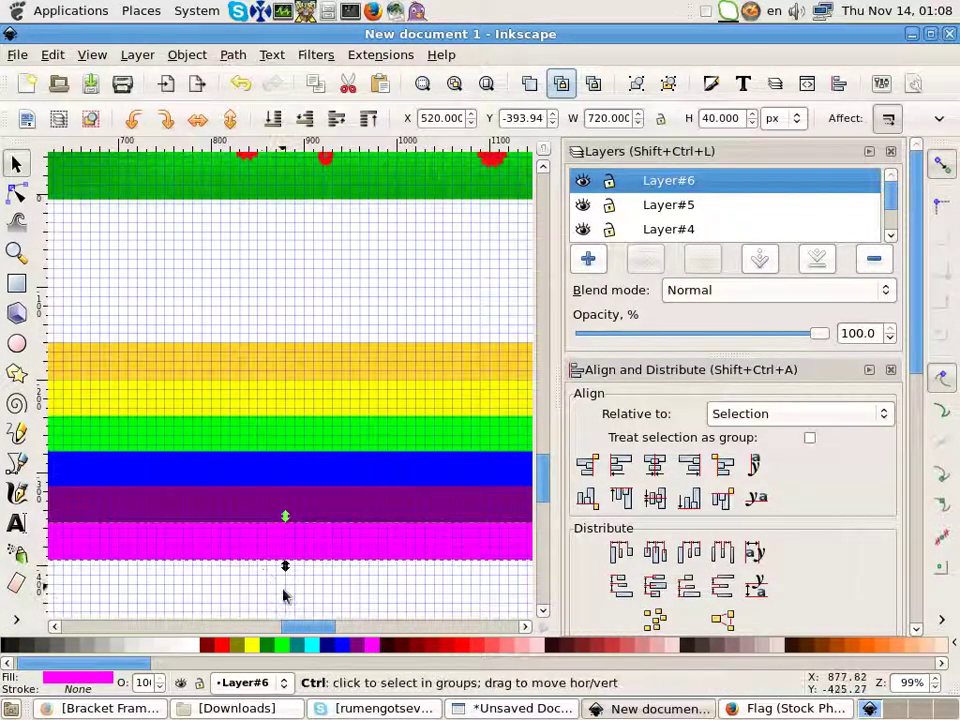
drag(295, 555, 328, 338)
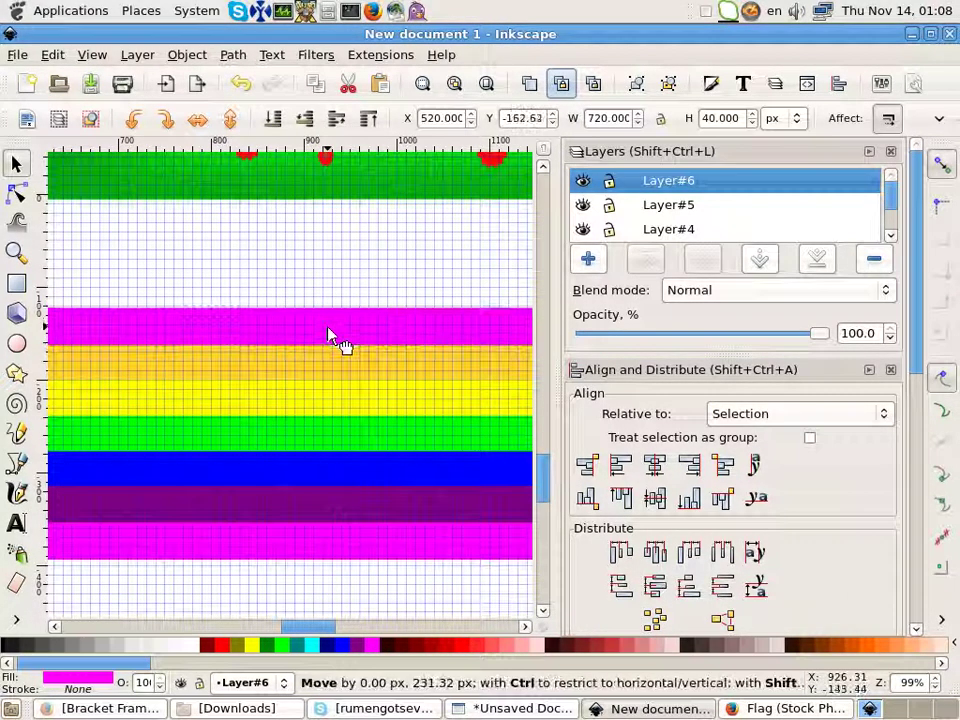
click(221, 645)
scroll(306, 355, up, 5)
scroll(320, 355, up, 1)
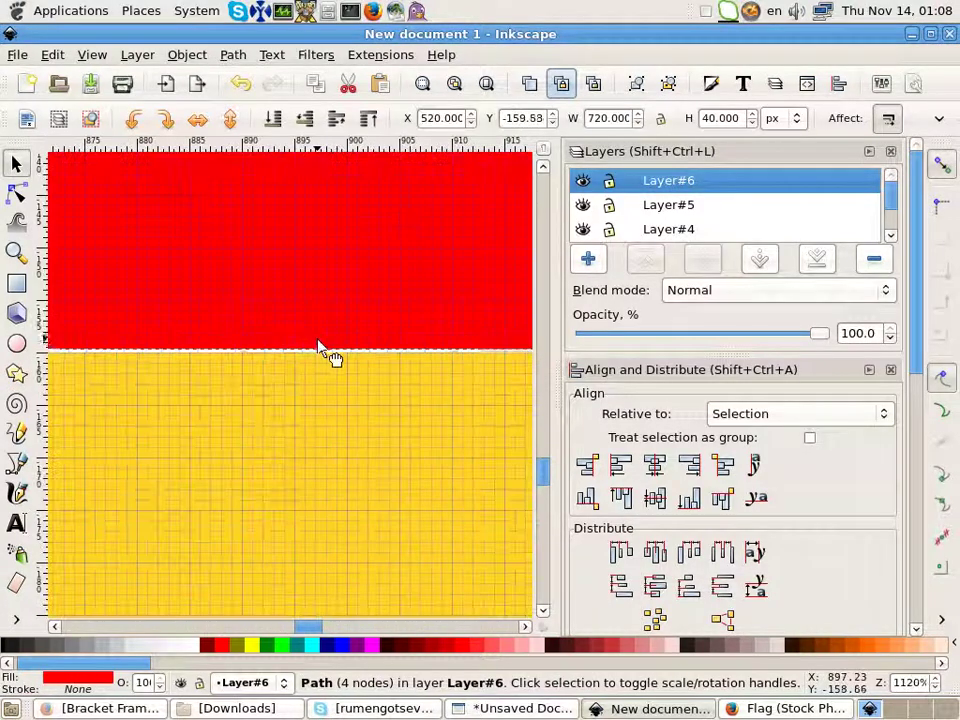
scroll(322, 527, down, 4)
scroll(322, 527, up, 2)
scroll(326, 499, down, 7)
scroll(268, 572, down, 2)
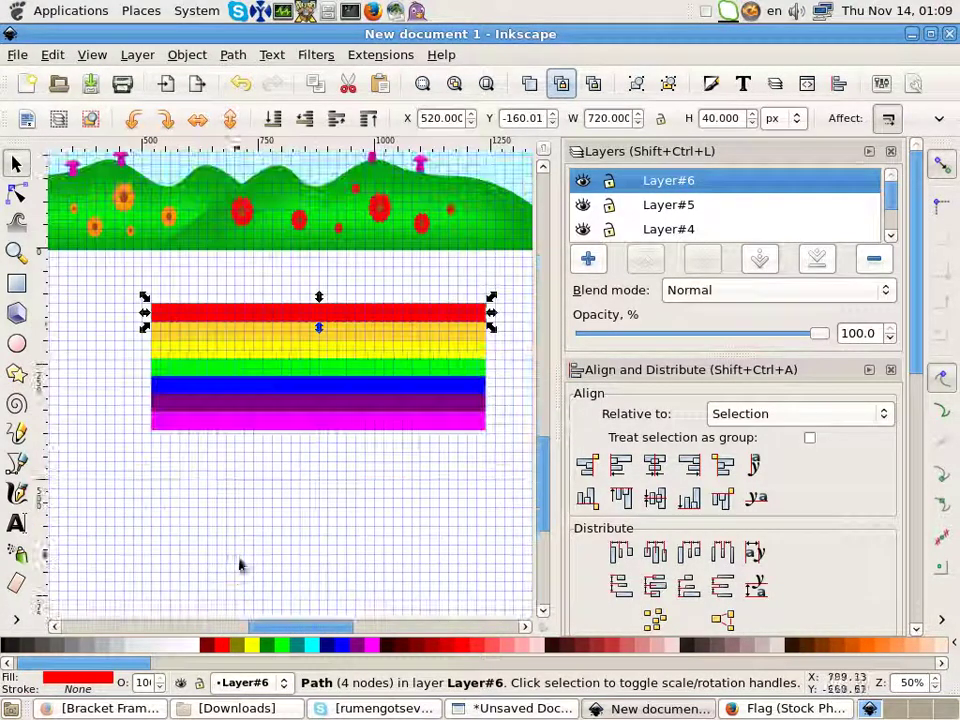
Step: Select all seven bands and flatten and widen them to about 1269.52 × 98.17 px
click(148, 450)
drag(107, 280, 510, 450)
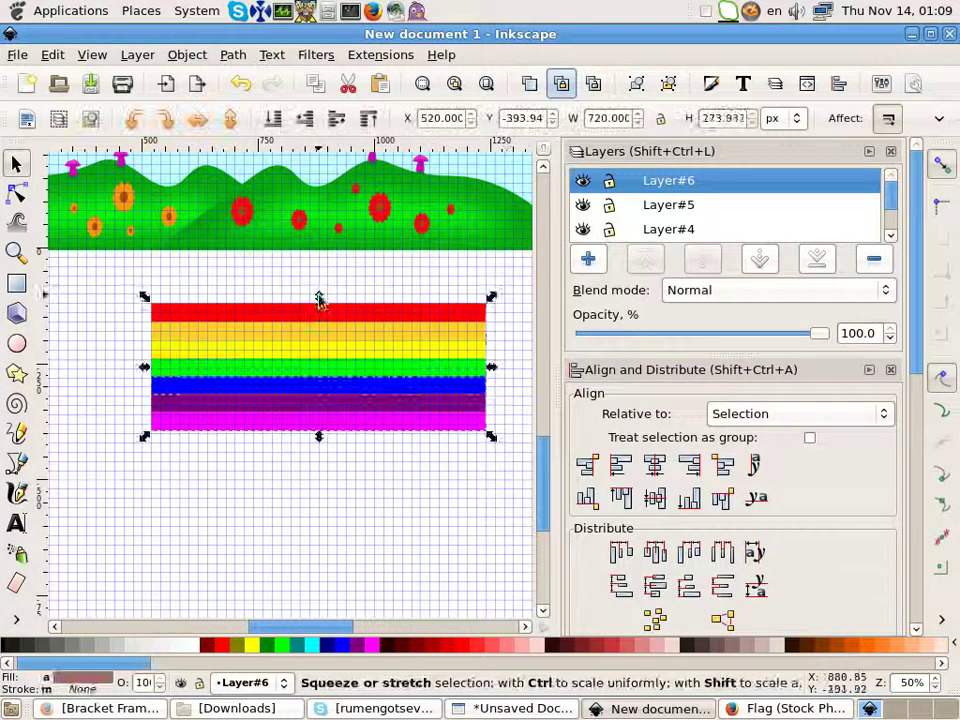
drag(318, 297, 322, 383)
scroll(328, 448, down, 2)
drag(416, 437, 478, 440)
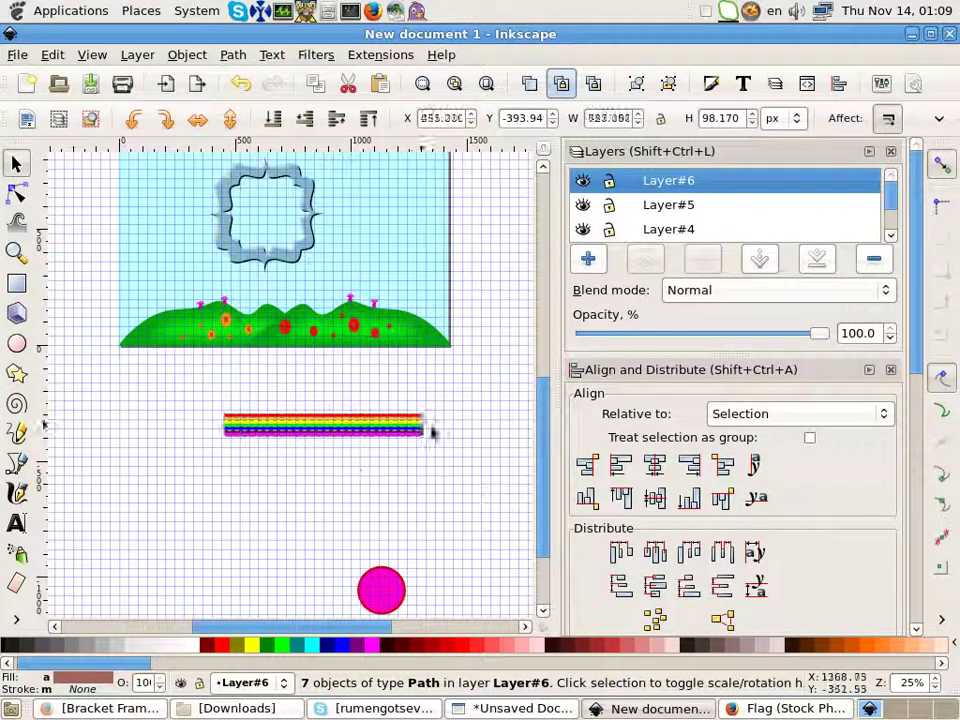
scroll(350, 465, down, 2)
Step: Group the seven bands into a single rainbow band and bring up the Path menu
click(187, 54)
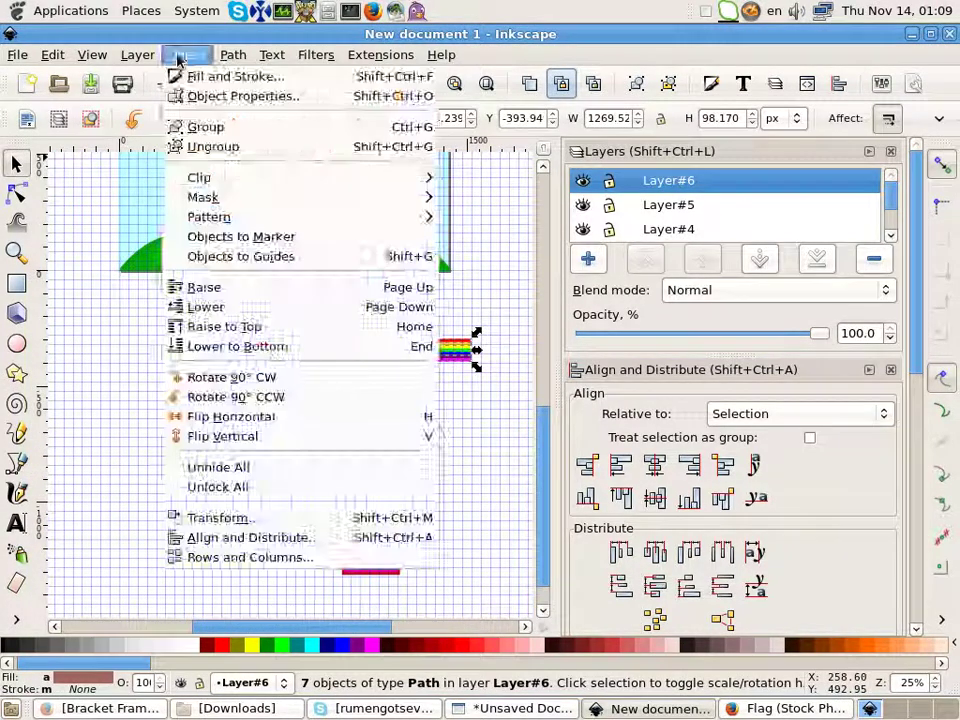
click(203, 127)
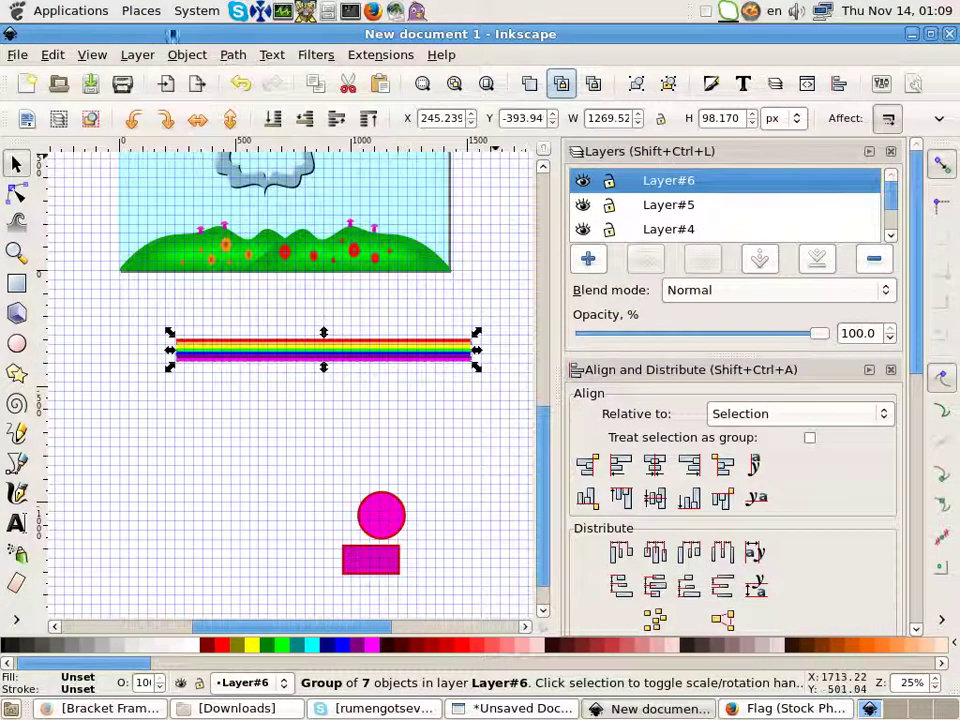
key(alt+p)
Step: Apply a Bend effect arching the stripe upward, then scale it to about 1089 × 536 px on the hills
click(325, 468)
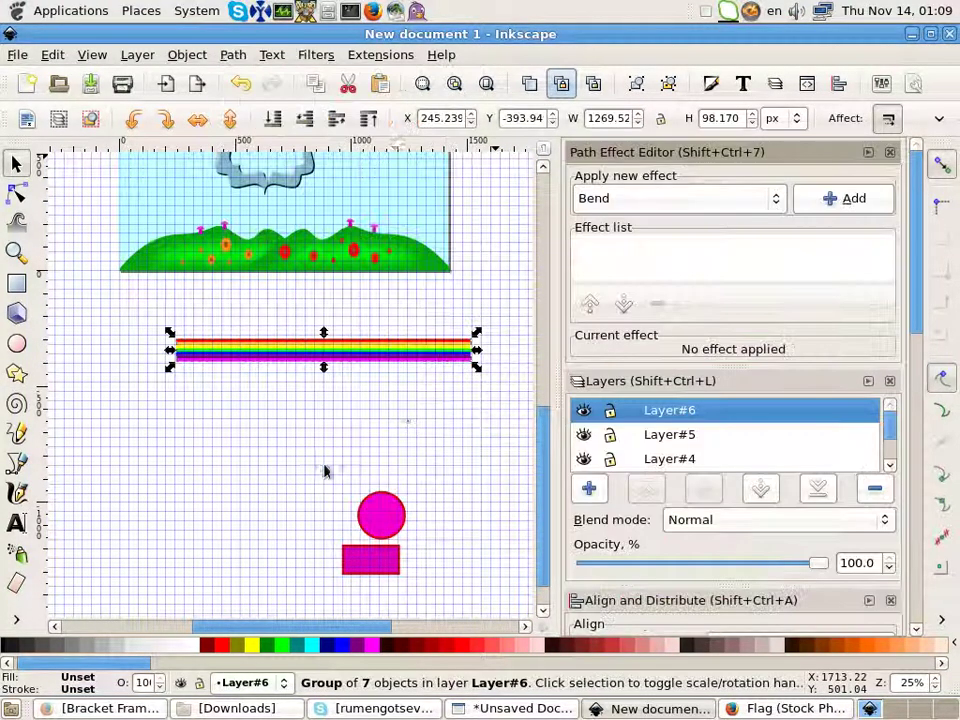
click(838, 199)
click(690, 381)
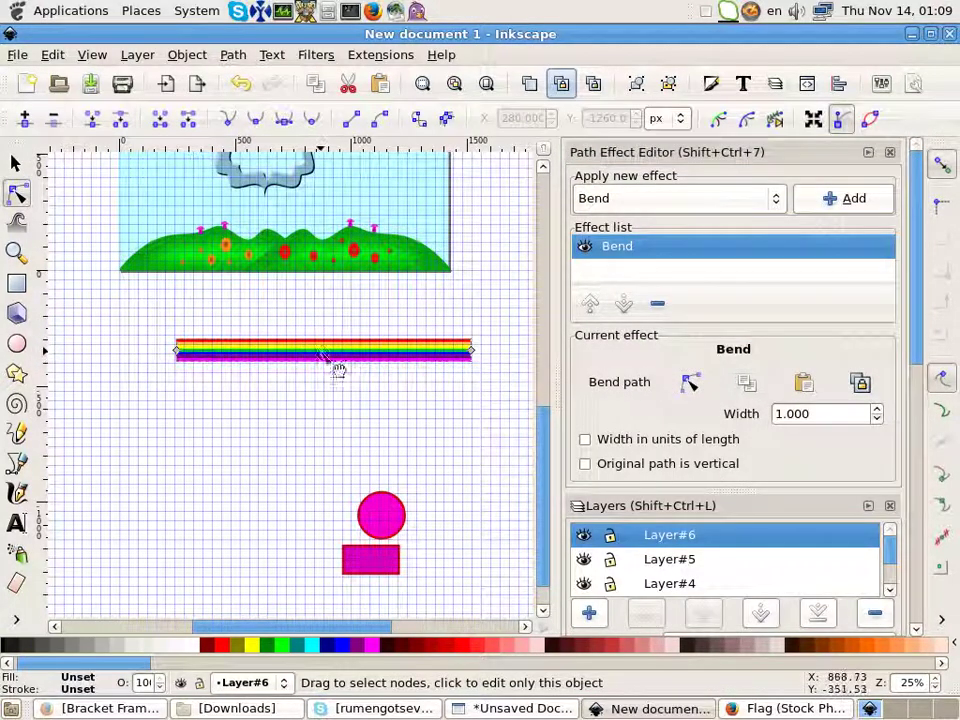
drag(320, 352, 330, 215)
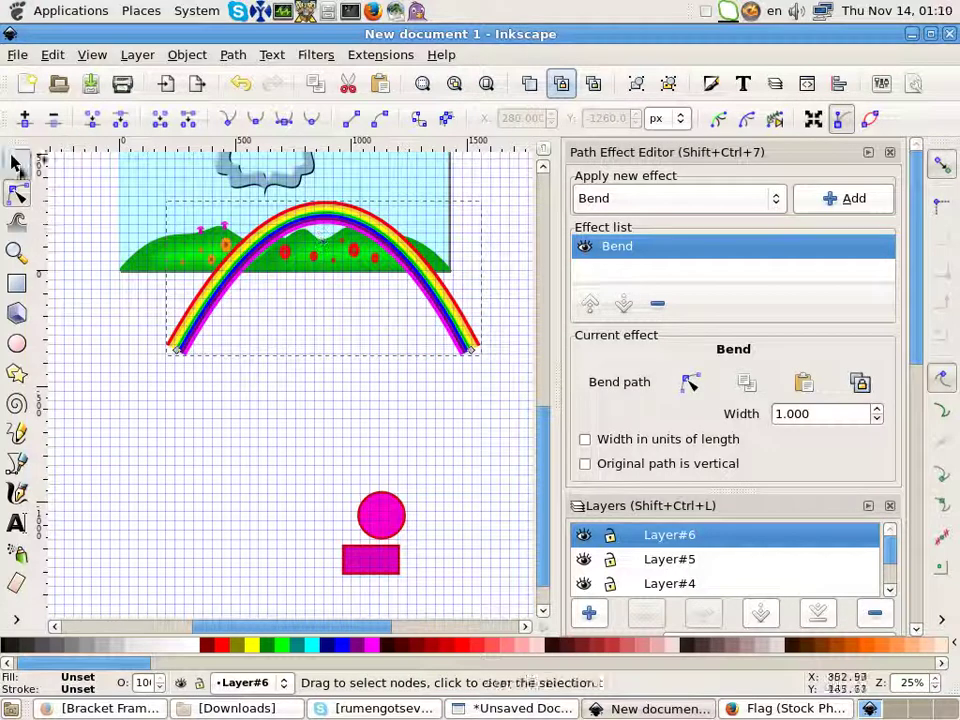
key(F1)
scroll(208, 497, up, 3)
scroll(197, 541, up, 2)
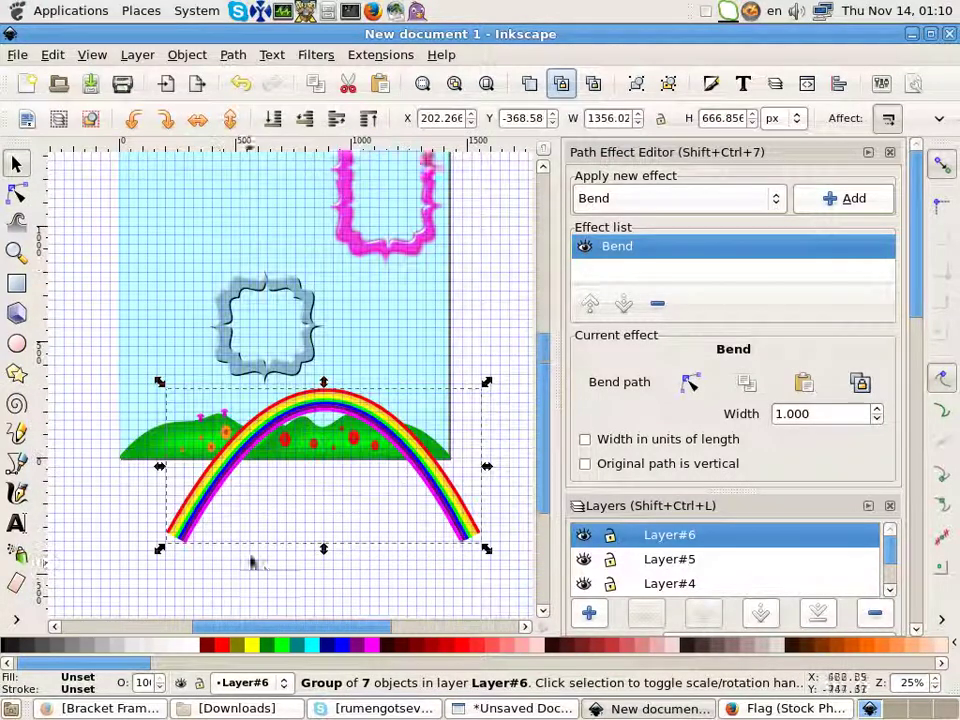
mouse_move(485, 553)
mouse_down()
mouse_move(423, 516)
mouse_move(392, 418)
mouse_up()
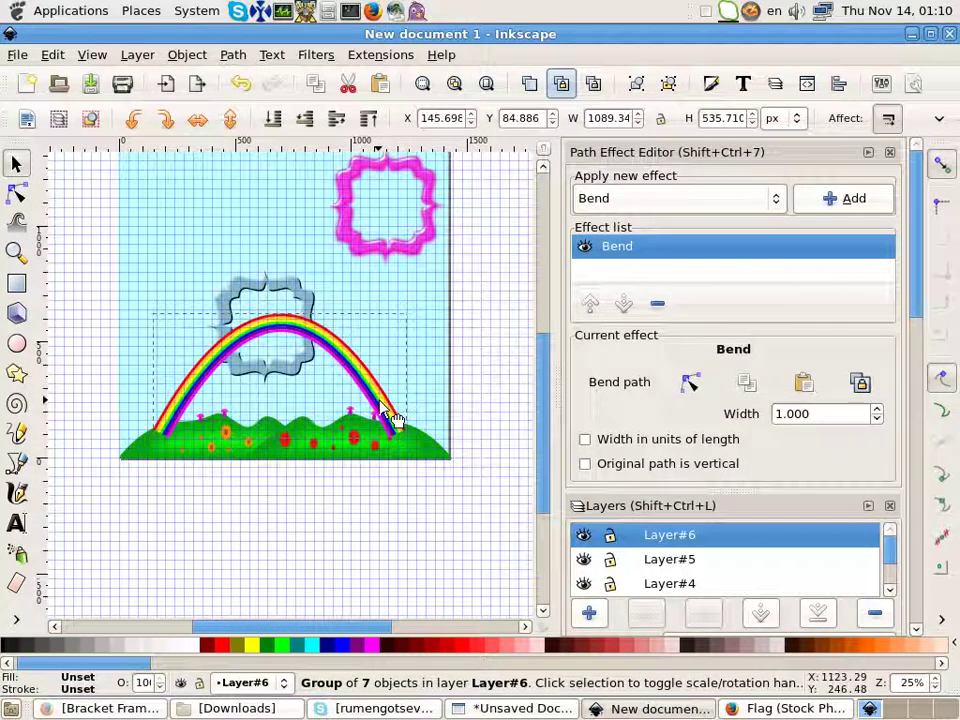
Step: Lower the rainbow's layer three times so it sits behind the blue frame
click(760, 614)
click(760, 614)
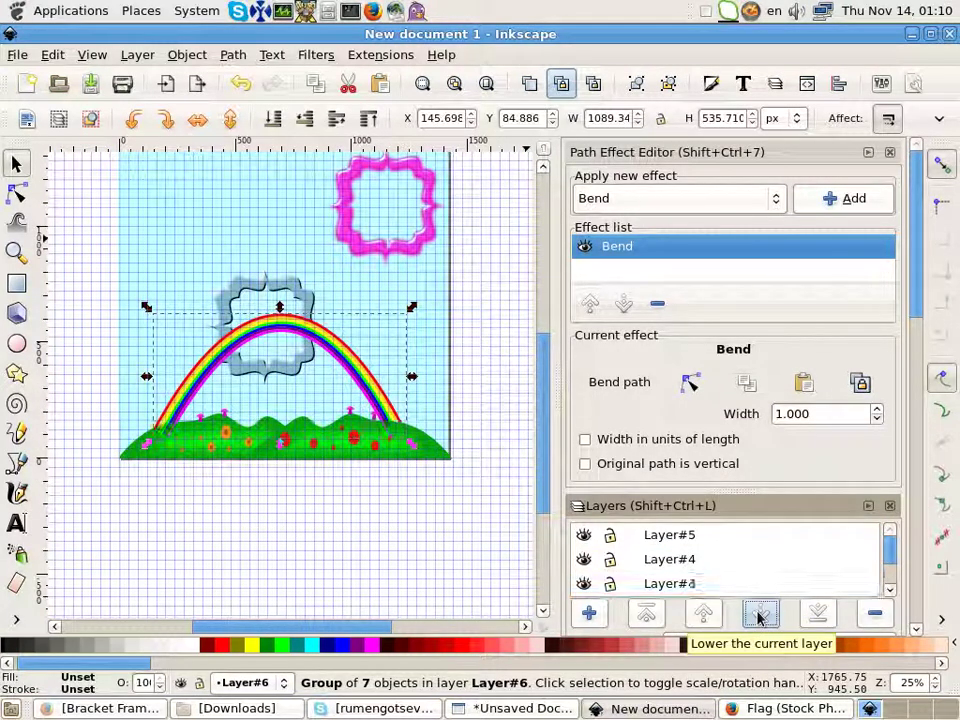
click(759, 615)
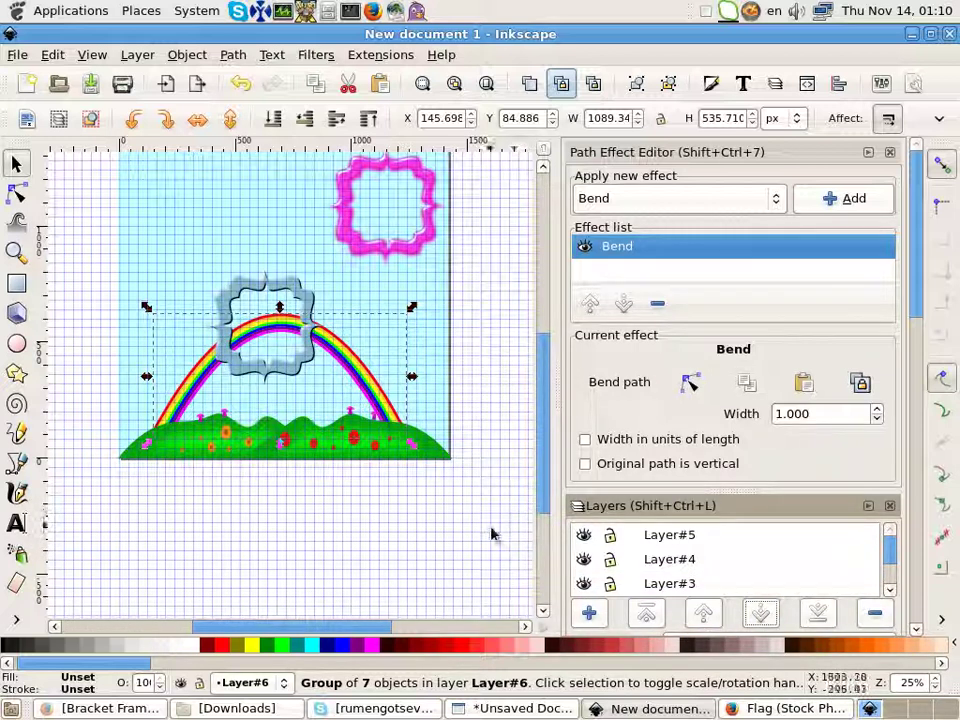
scroll(407, 418, up, 2)
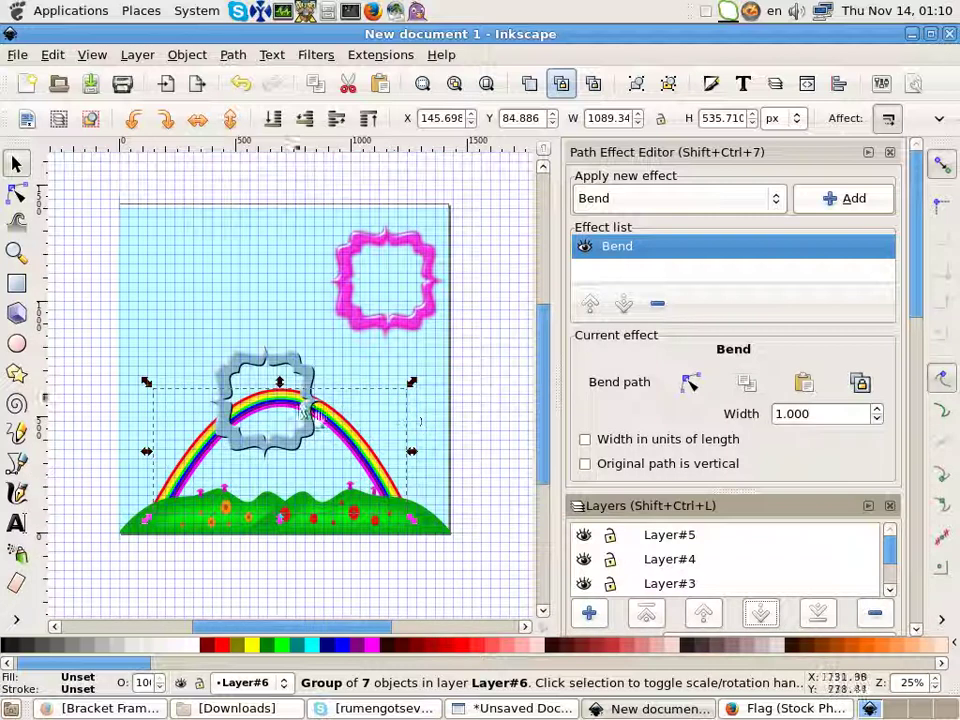
Step: Move the blue frame up above the rainbow arch
click(288, 300)
drag(288, 300, 308, 322)
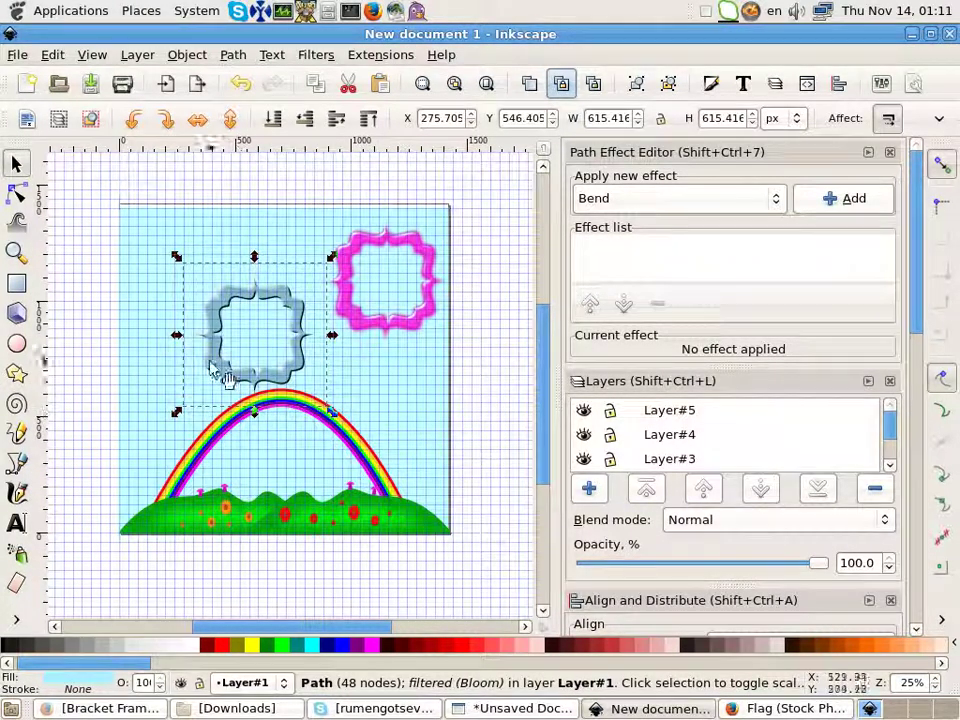
scroll(150, 476, down, 5)
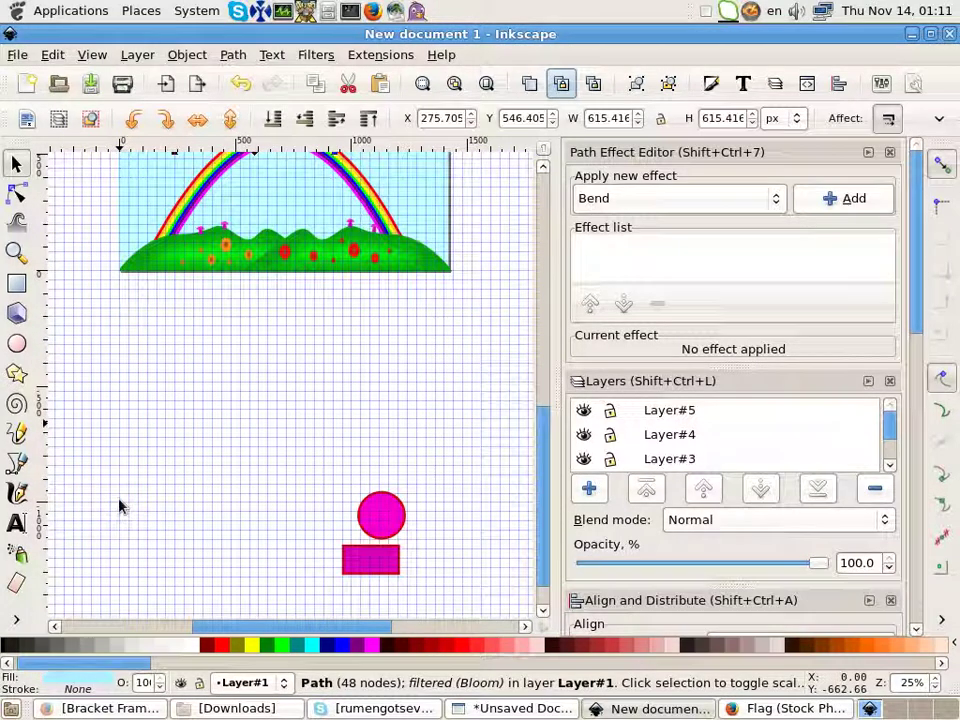
scroll(120, 452, up, 2)
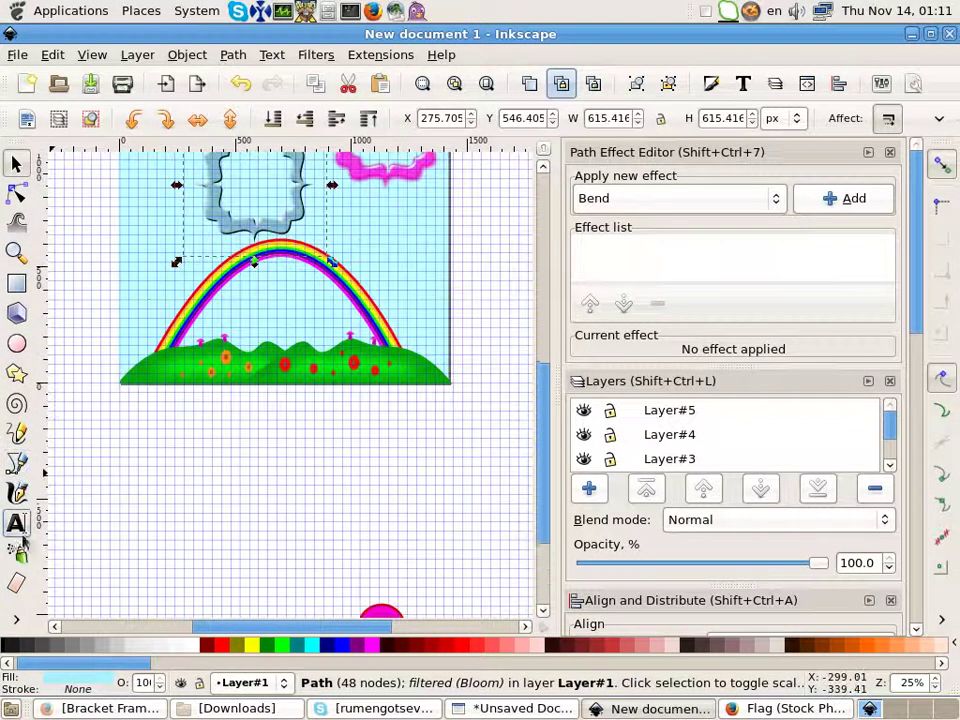
key(b)
scroll(296, 476, down, 4)
scroll(111, 411, up, 4)
Step: Delete the spare magenta circle and rectangle
click(16, 165)
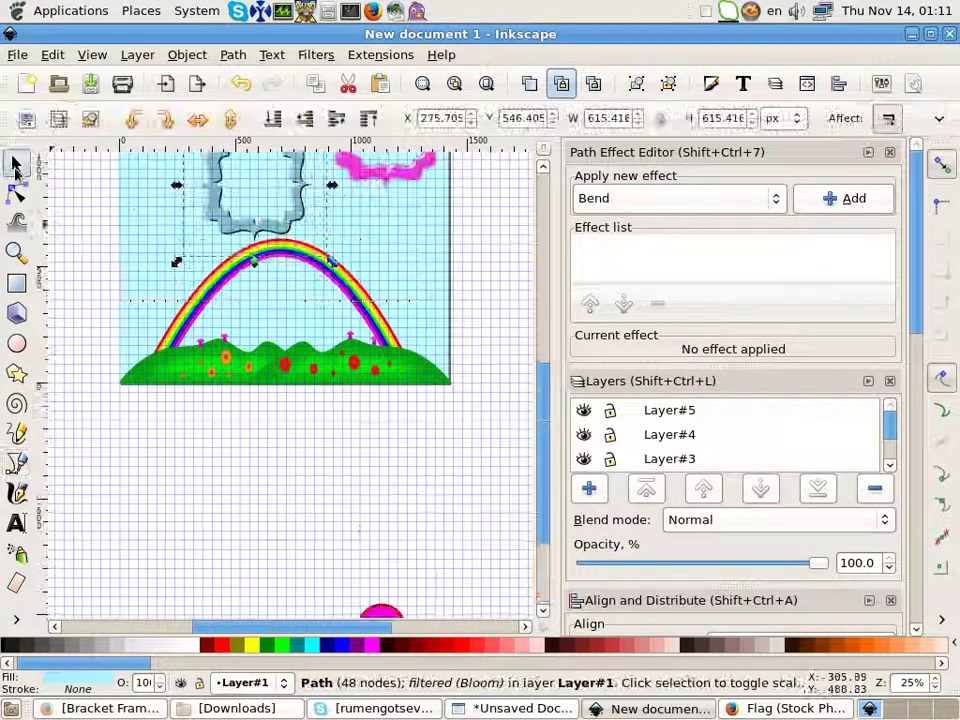
scroll(276, 461, down, 2)
scroll(276, 461, down, 2)
drag(311, 403, 480, 553)
key(Delete)
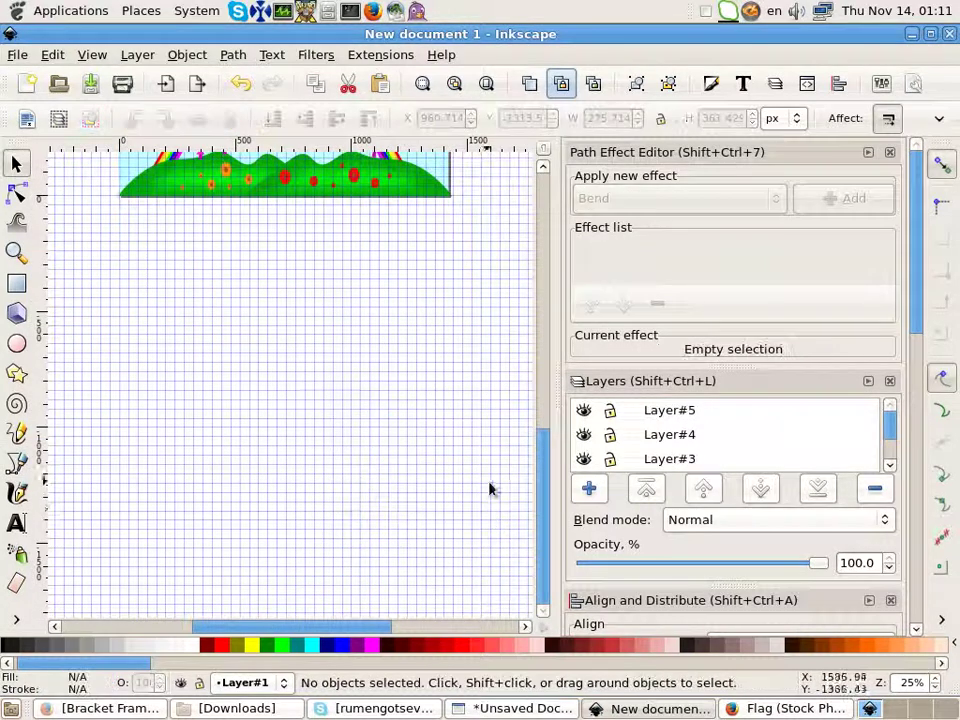
scroll(398, 467, up, 2)
scroll(107, 525, up, 2)
scroll(122, 518, up, 2)
scroll(140, 541, down, 3)
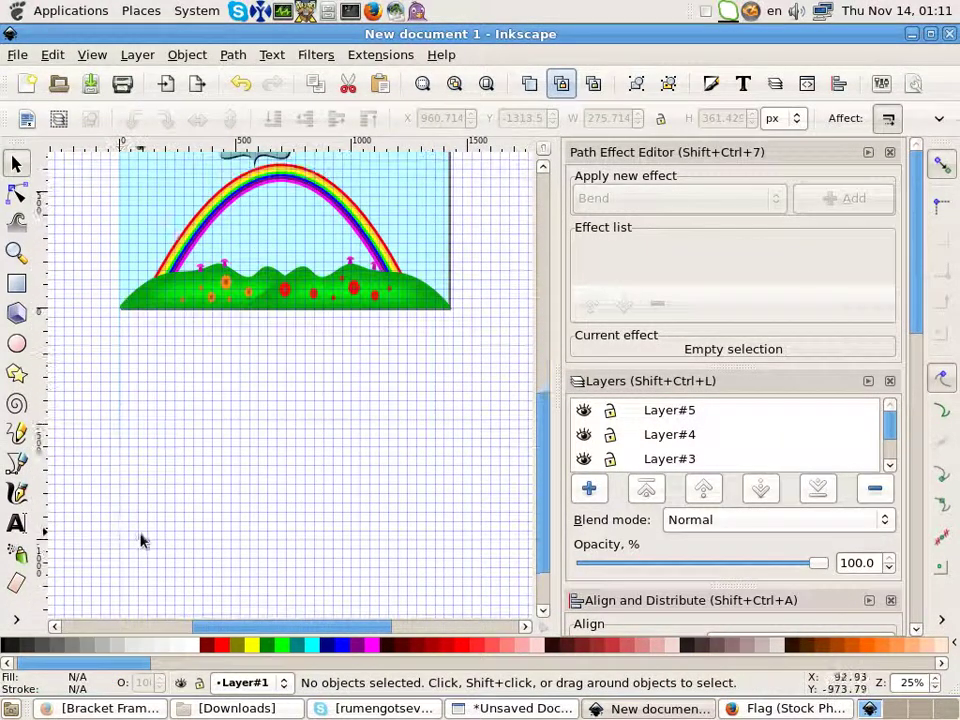
scroll(154, 540, up, 3)
scroll(175, 520, up, 1)
scroll(213, 527, down, 1)
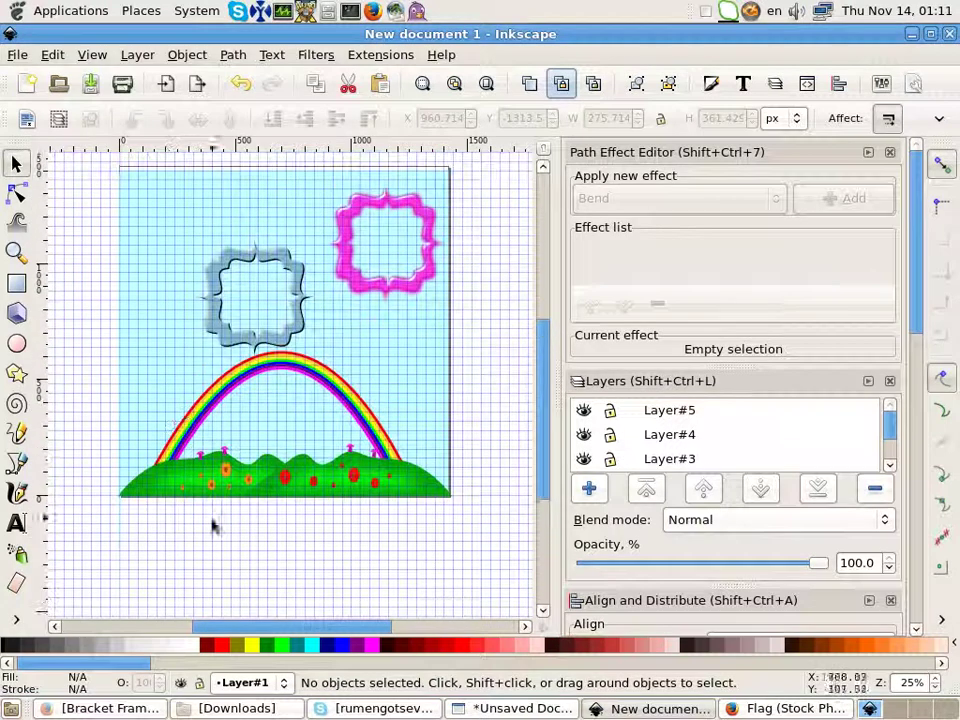
click(669, 410)
Step: On a new Layer#7, draw a red circle below the rainbow
click(588, 488)
click(553, 420)
scroll(484, 510, down, 4)
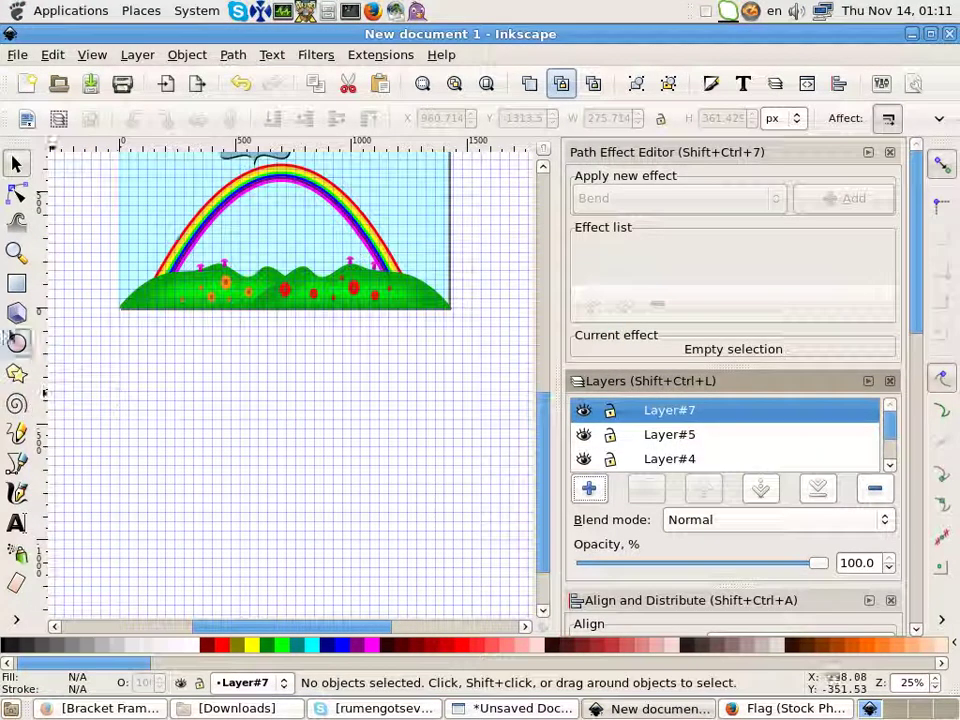
click(16, 342)
drag(166, 382, 268, 482)
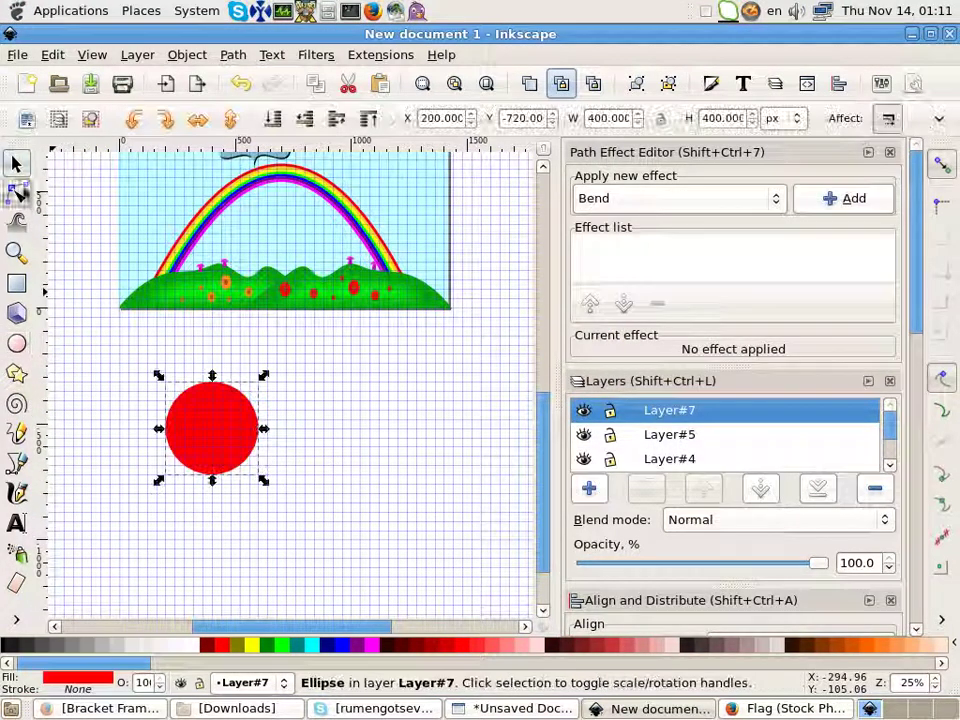
scroll(212, 455, down, 2)
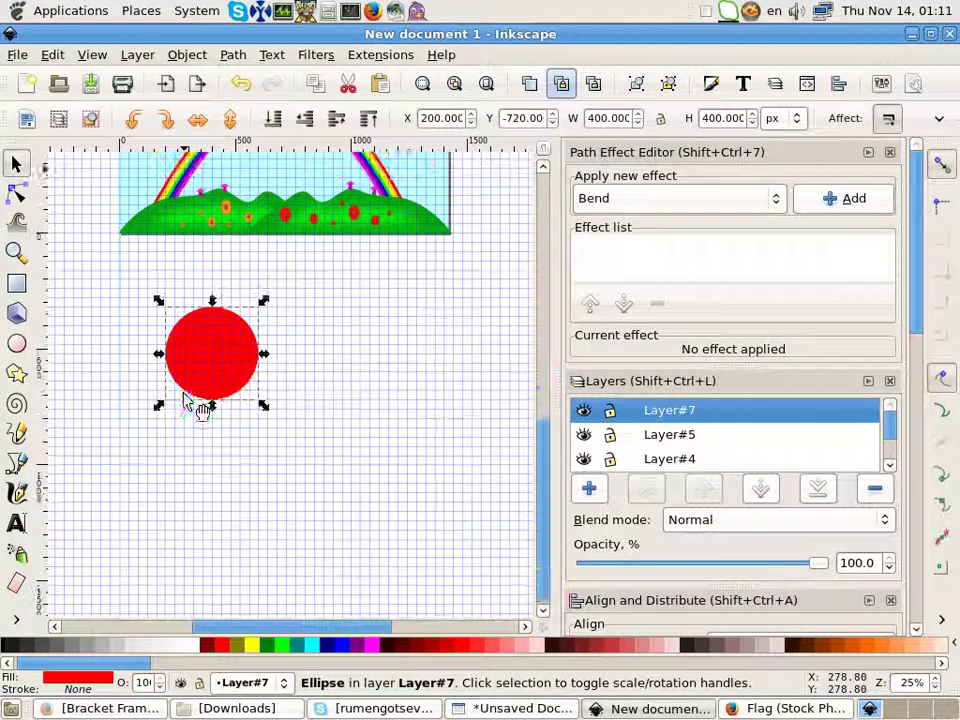
Step: Draw a red 20-point star and move it onto the circle
click(16, 372)
drag(340, 392, 369, 455)
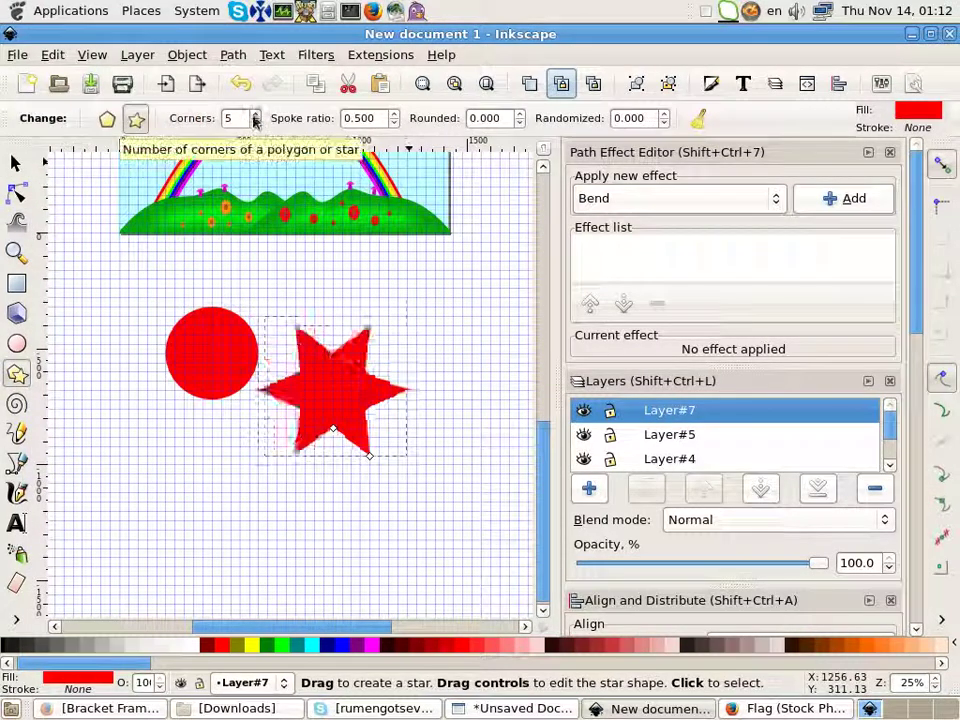
scroll(255, 118, up, 15)
key(s)
drag(335, 432, 210, 381)
Step: Centre the circle and star on each other horizontally and vertically
click(122, 520)
key(Tab)
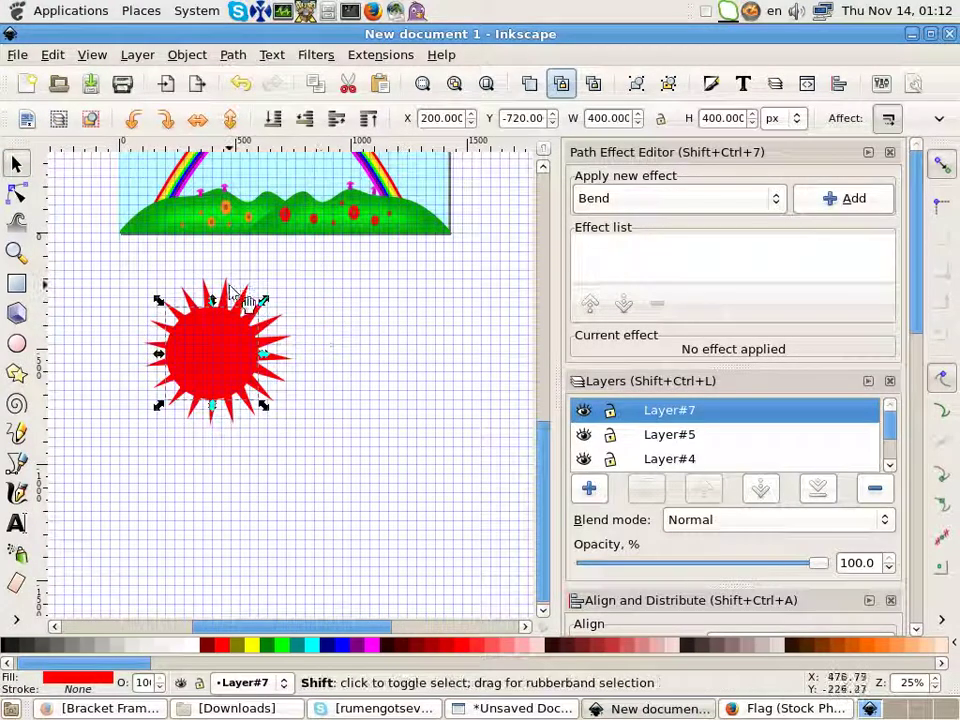
key(shift+ctrl+7)
shift+click(253, 298)
click(654, 465)
click(654, 497)
scroll(226, 388, up, 2)
key(Escape)
click(369, 399)
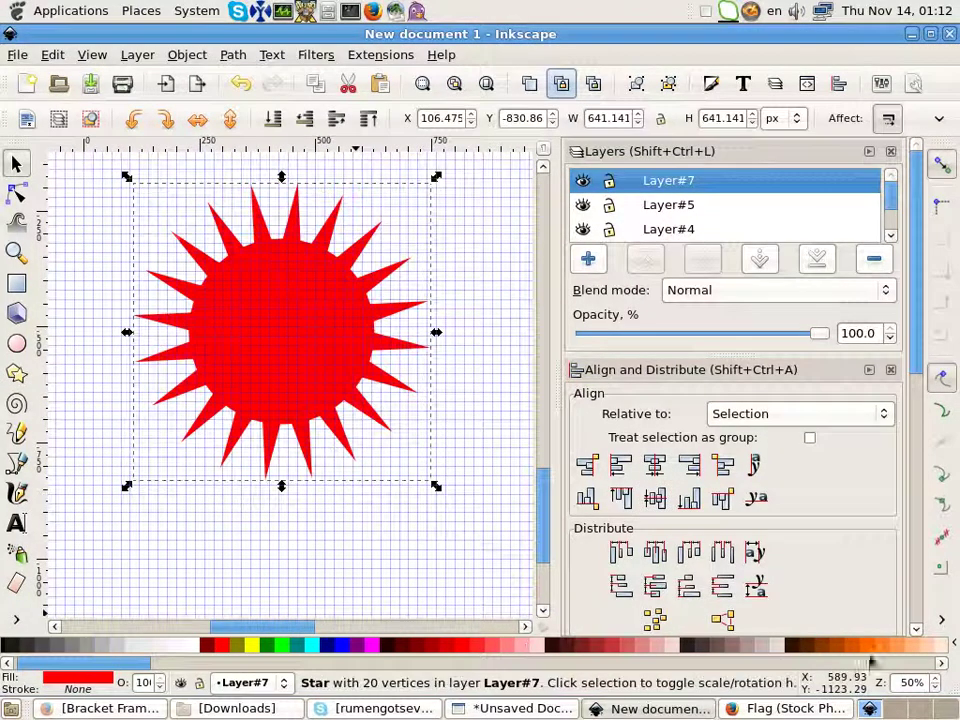
Step: Recolour the star rays yellow, restack them against the disc, and shrink the whole sun
click(905, 644)
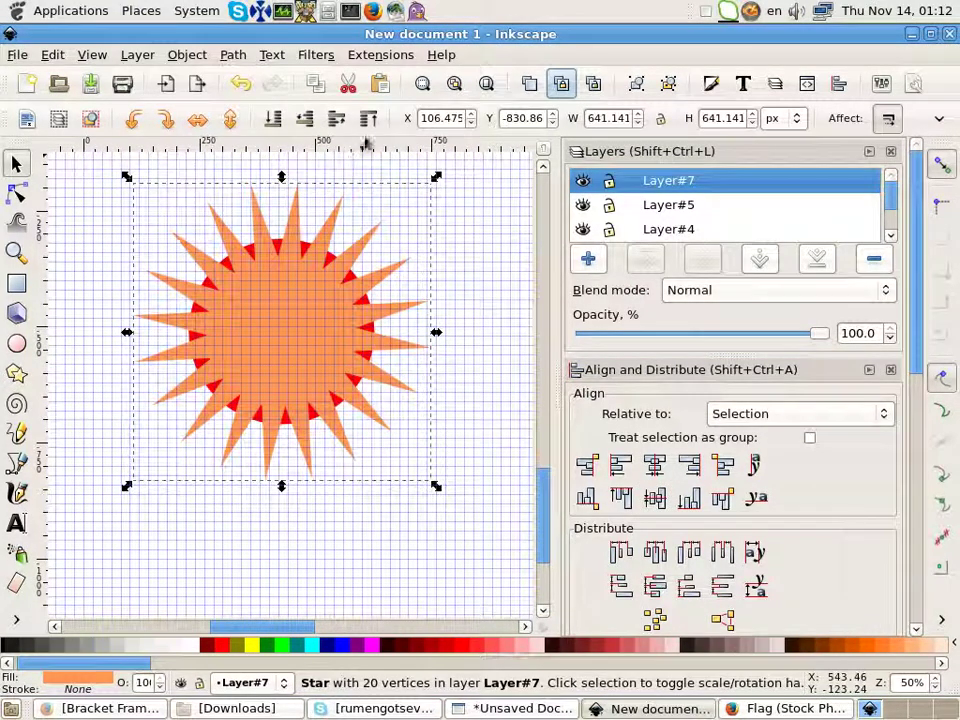
click(337, 120)
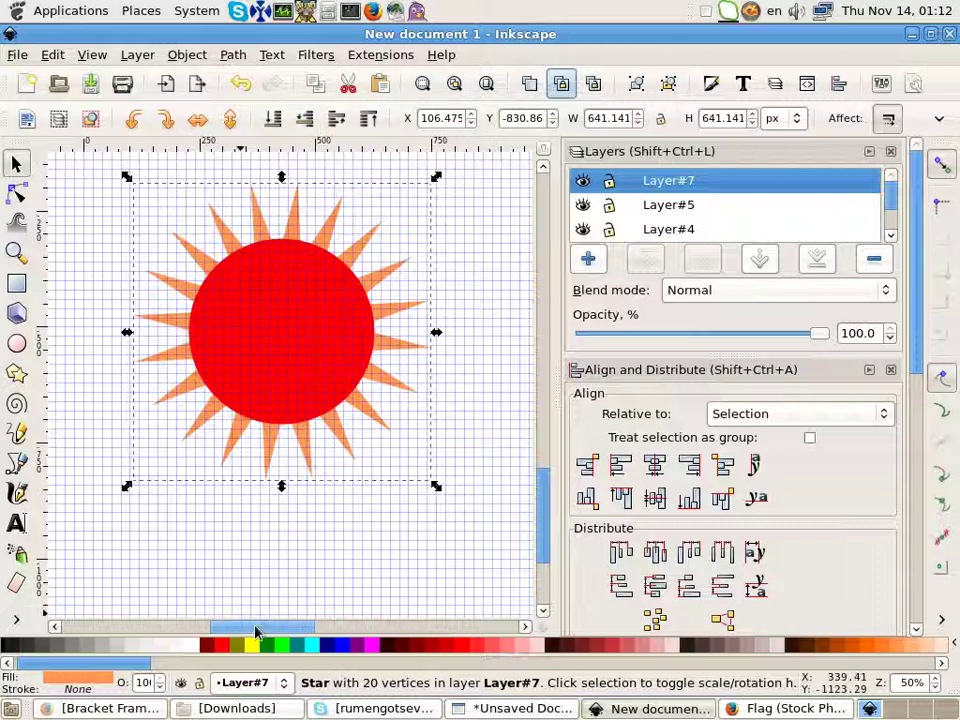
drag(143, 665, 300, 665)
click(178, 646)
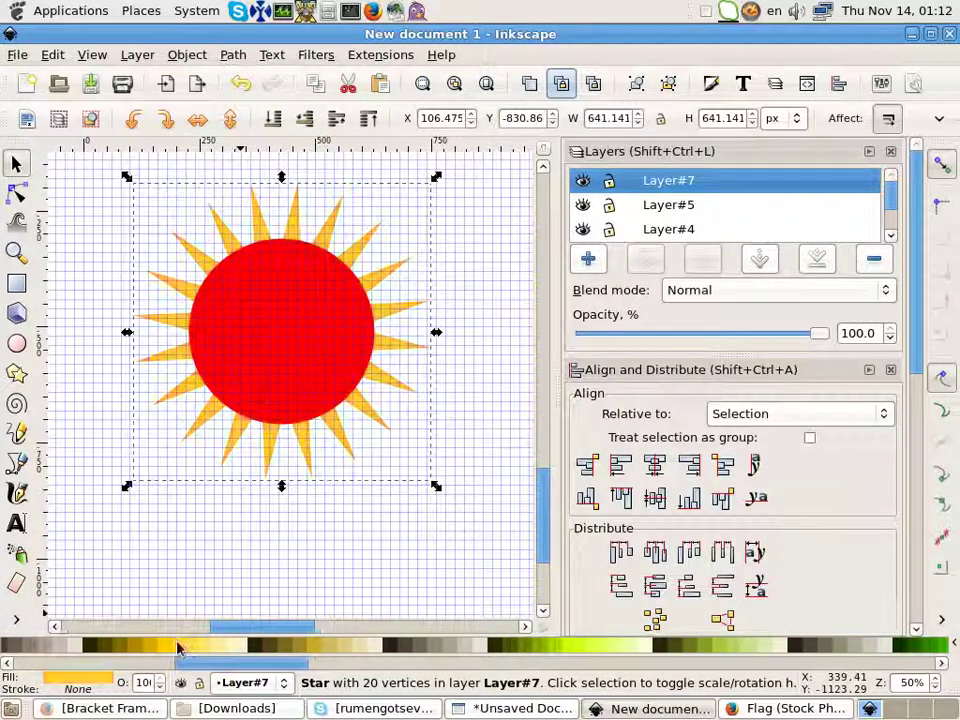
scroll(293, 530, up, 3)
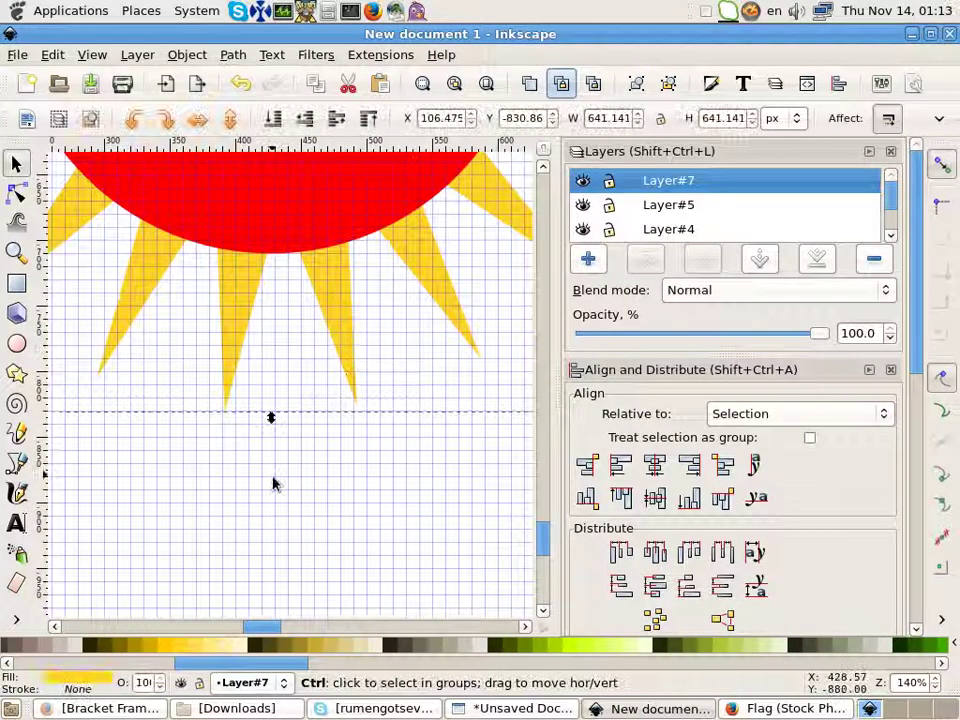
key(Home)
scroll(274, 484, down, 4)
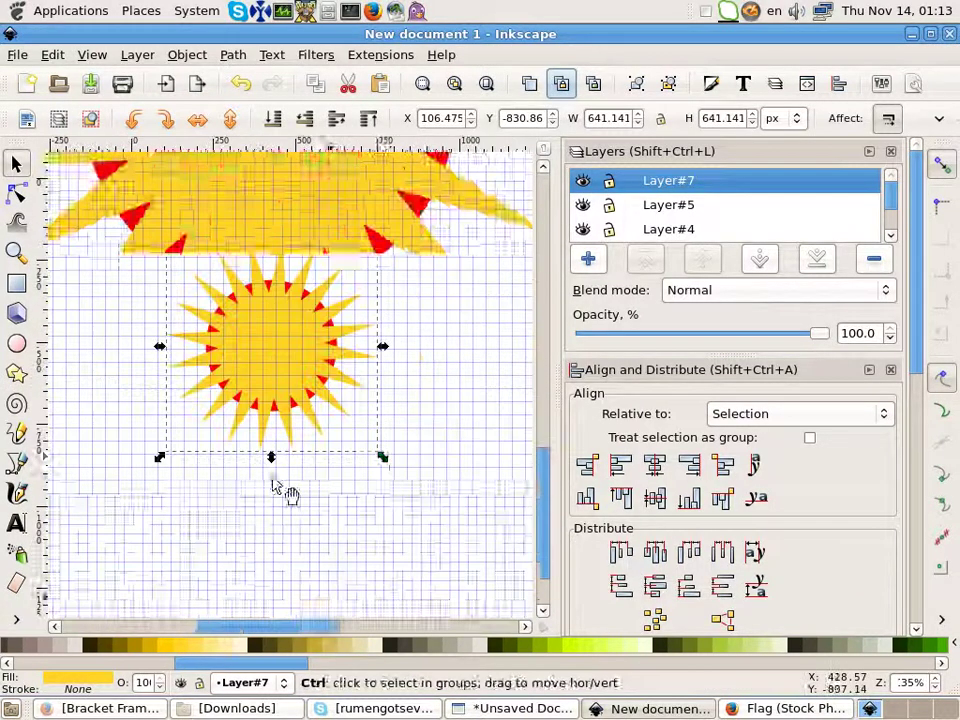
drag(383, 460, 358, 435)
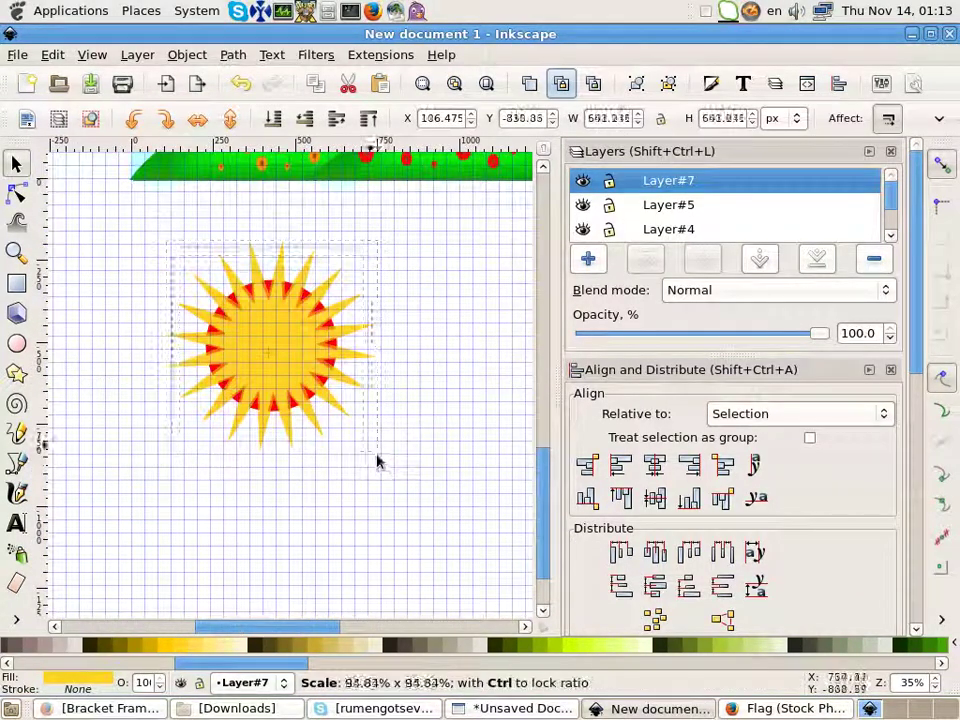
Step: Fill the star rays bright yellow (#FFFF00) and send them behind the red disc
click(226, 654)
scroll(203, 476, up, 3)
mouse_move(223, 627)
mouse_down()
mouse_move(210, 628)
mouse_move(222, 628)
mouse_up()
scroll(215, 645, up, 3)
click(226, 645)
scroll(381, 328, down, 2)
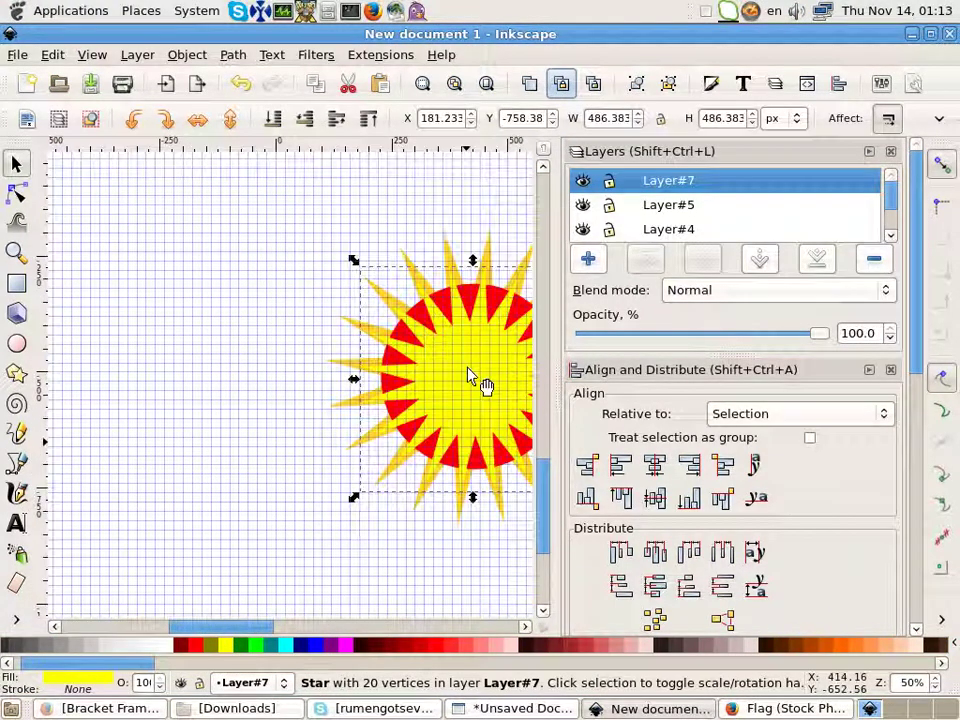
click(307, 125)
scroll(418, 326, up, 3)
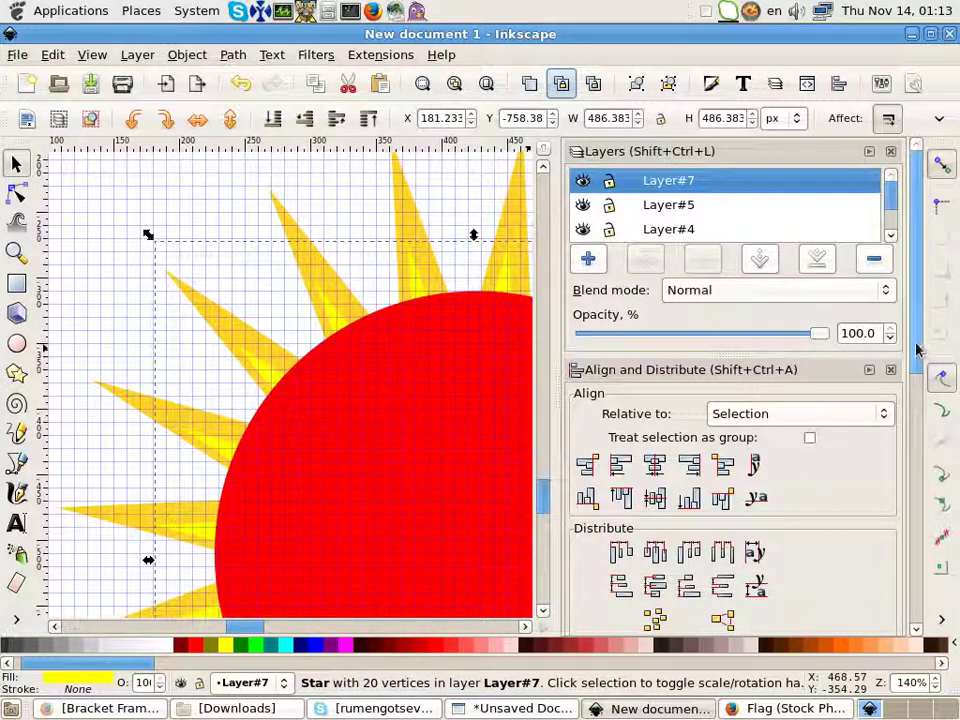
drag(918, 348, 914, 592)
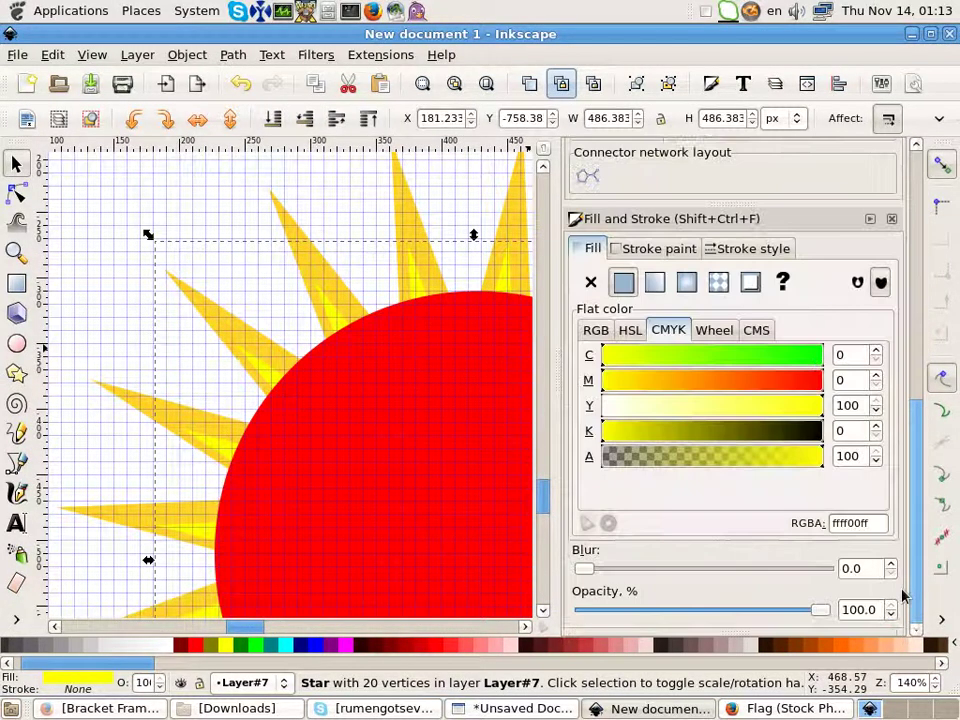
Step: Give the star rays a slight blur in Fill and Stroke
click(594, 570)
drag(590, 570, 597, 569)
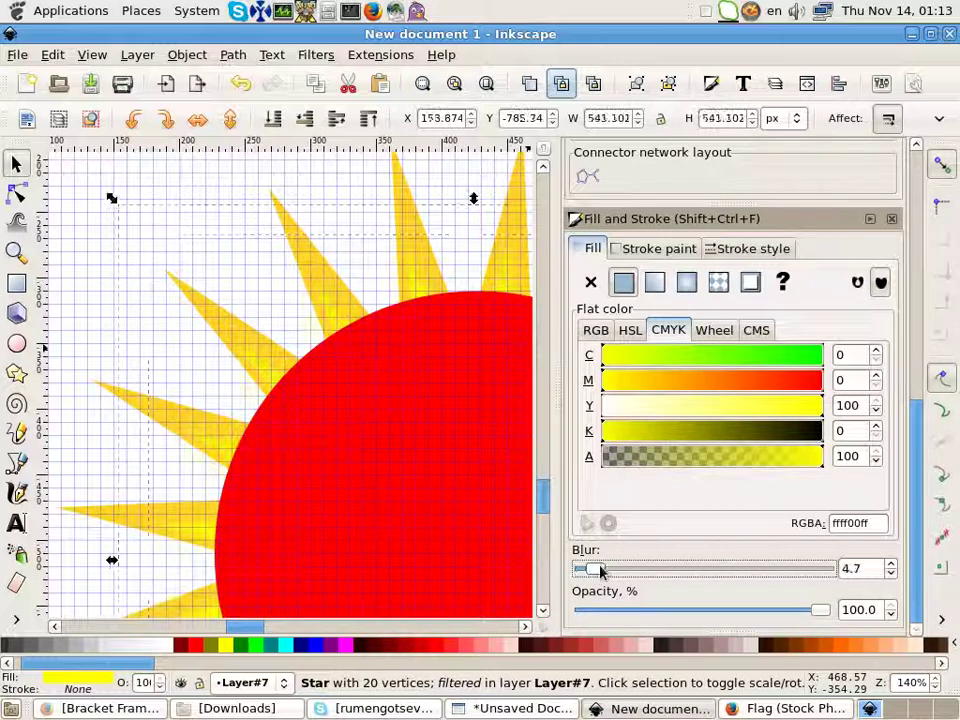
click(890, 573)
scroll(414, 377, down, 10)
Step: Recolour the red disc with the rays' yellow using the Dropper and blur it to 2.7
click(412, 378)
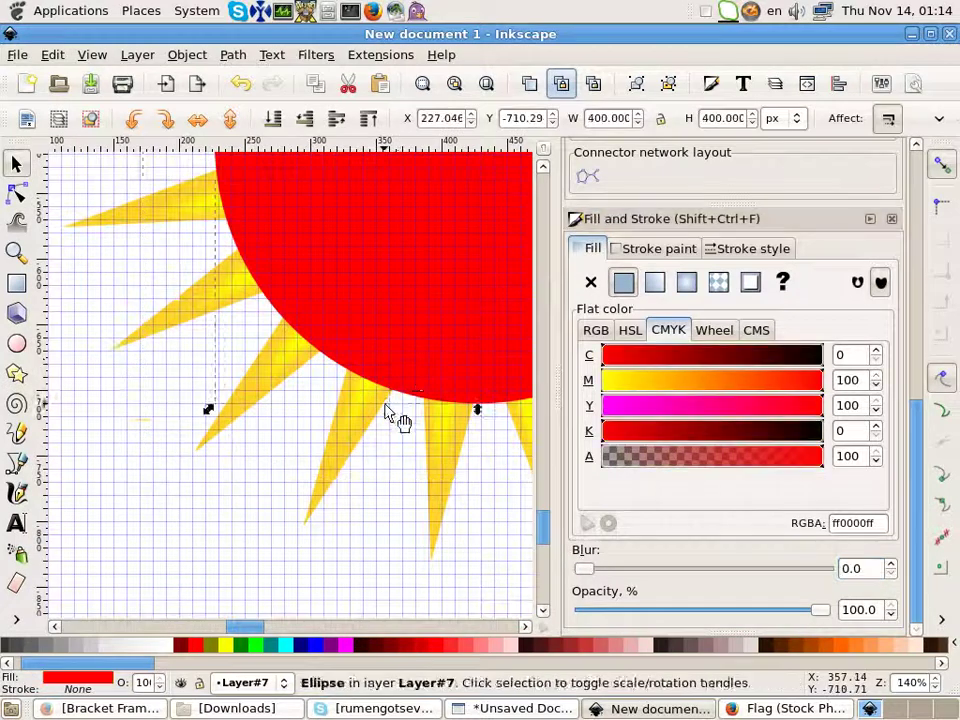
scroll(388, 412, down, 1)
click(16, 620)
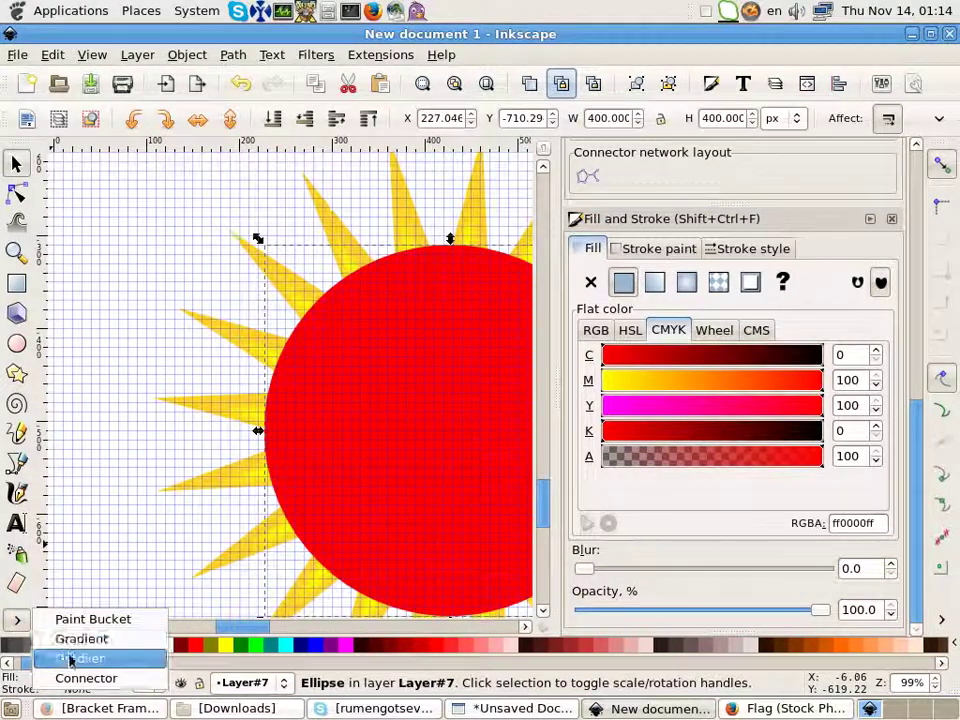
click(86, 658)
click(214, 332)
scroll(214, 332, down, 4)
click(16, 163)
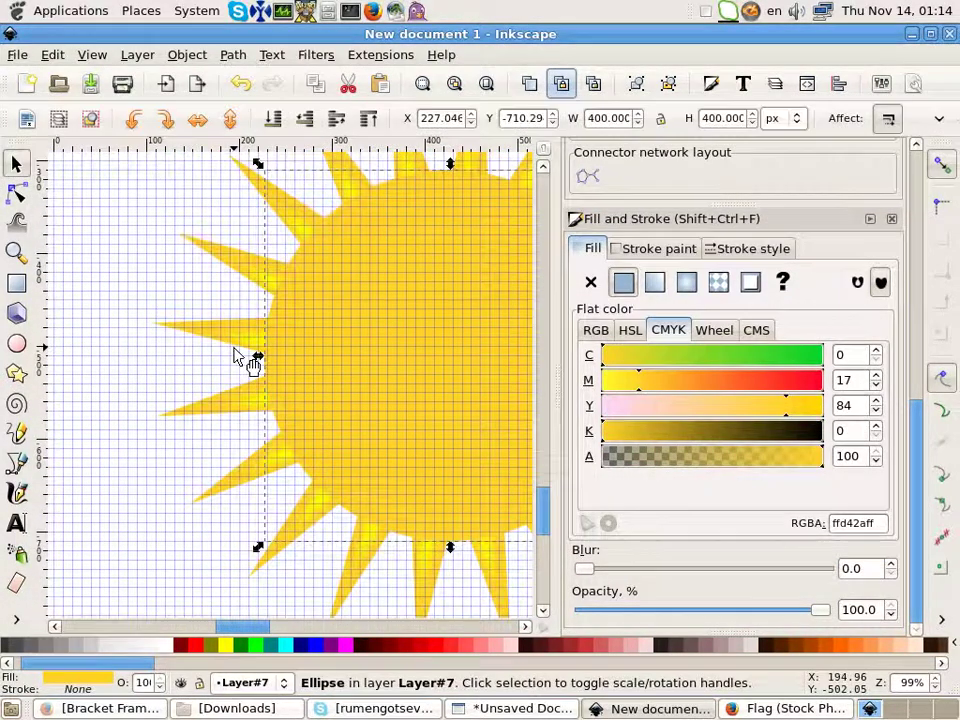
scroll(374, 403, down, 1)
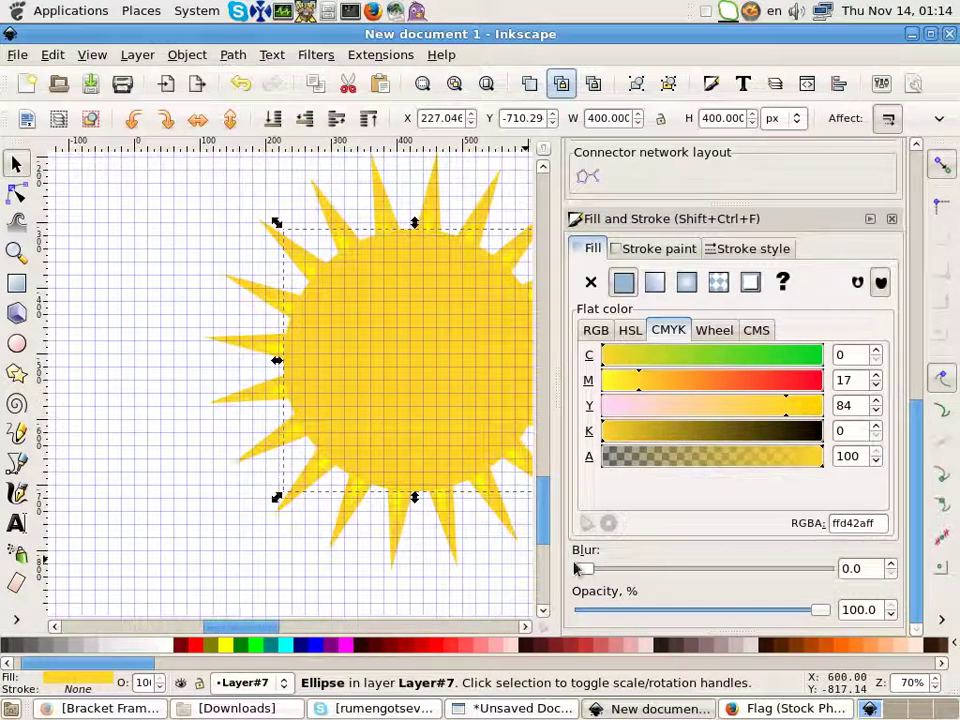
drag(577, 568, 588, 568)
click(171, 542)
Step: Shrink the centre disc and sample a brighter yellow (#FFF50A) for it
click(390, 467)
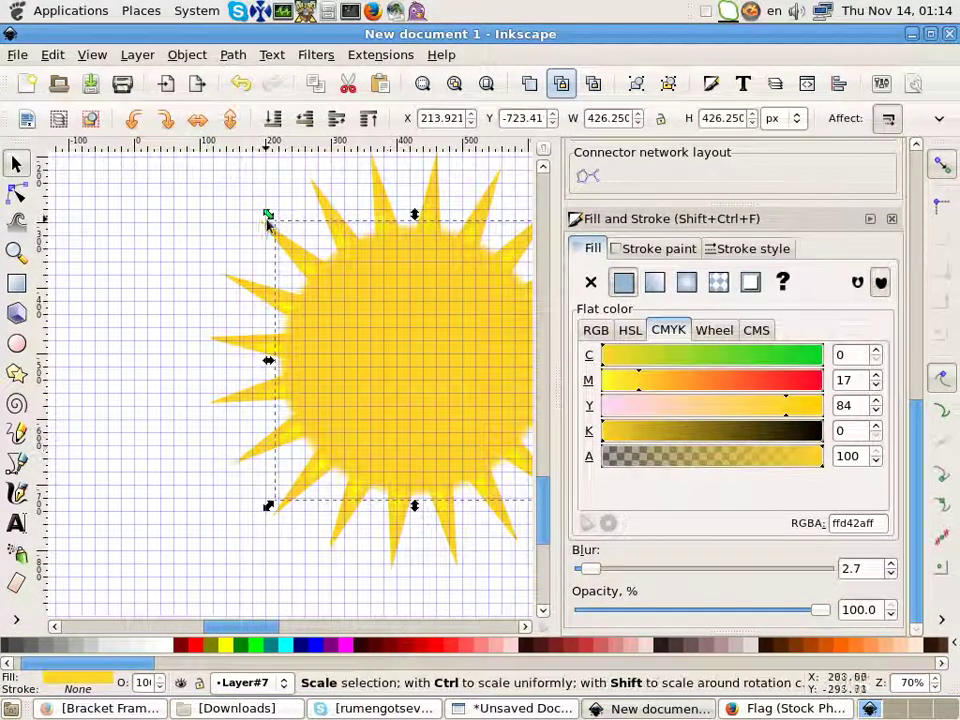
drag(267, 218, 300, 246)
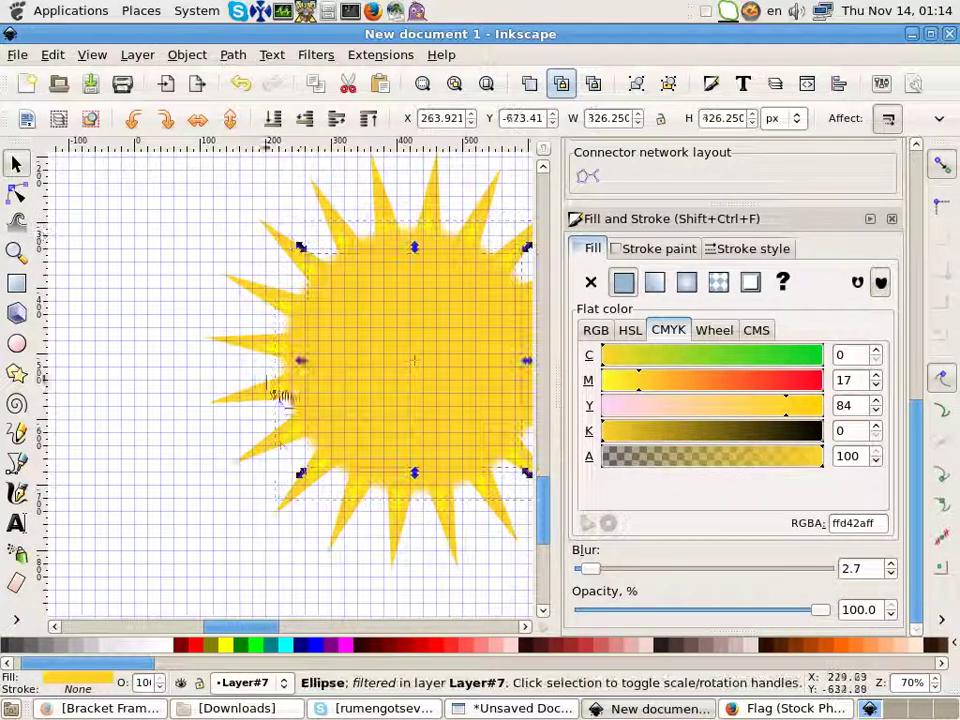
ctrl+scroll(300, 439, up, 2)
ctrl+scroll(300, 439, up, 2)
click(16, 620)
click(80, 658)
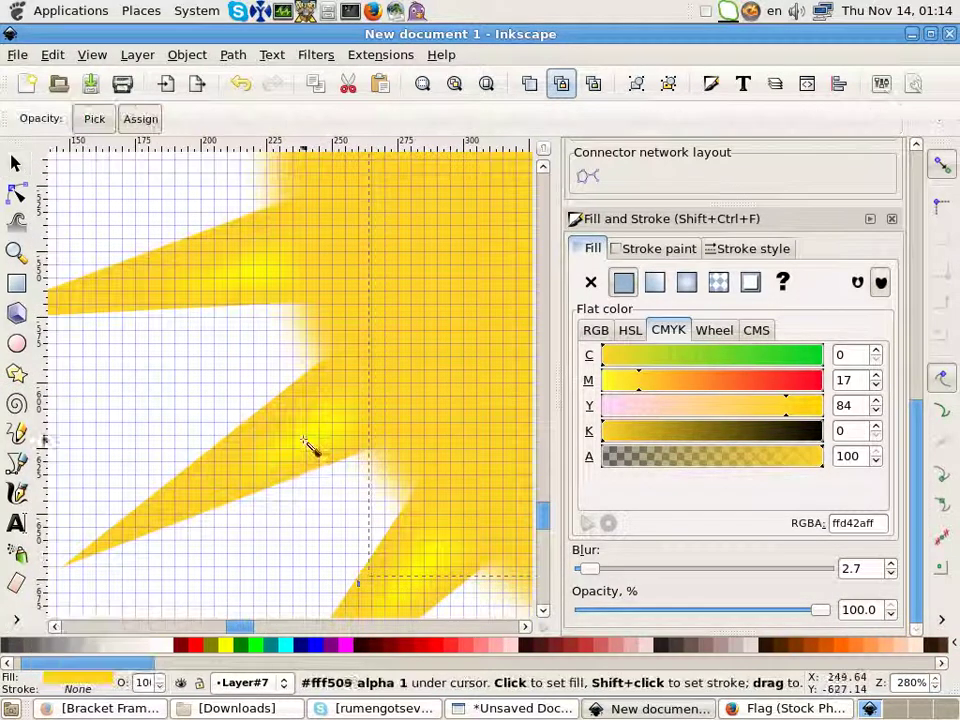
click(305, 441)
ctrl+scroll(321, 443, down, 3)
ctrl+scroll(321, 443, down, 2)
click(16, 163)
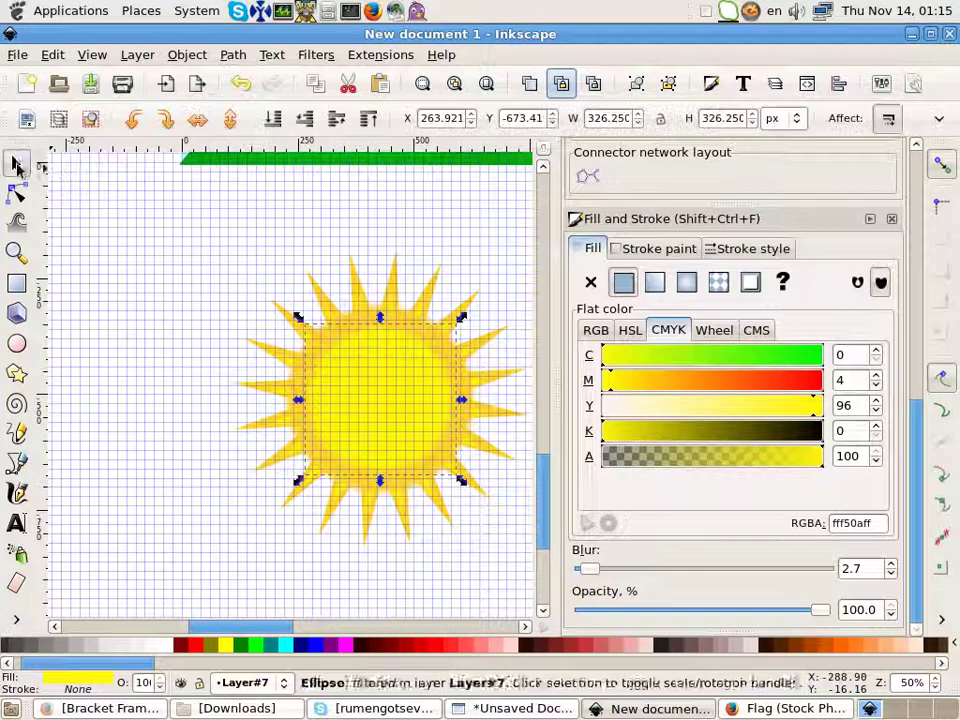
Step: Enlarge the yellow disc to about 411 px within the rays
drag(462, 488, 484, 540)
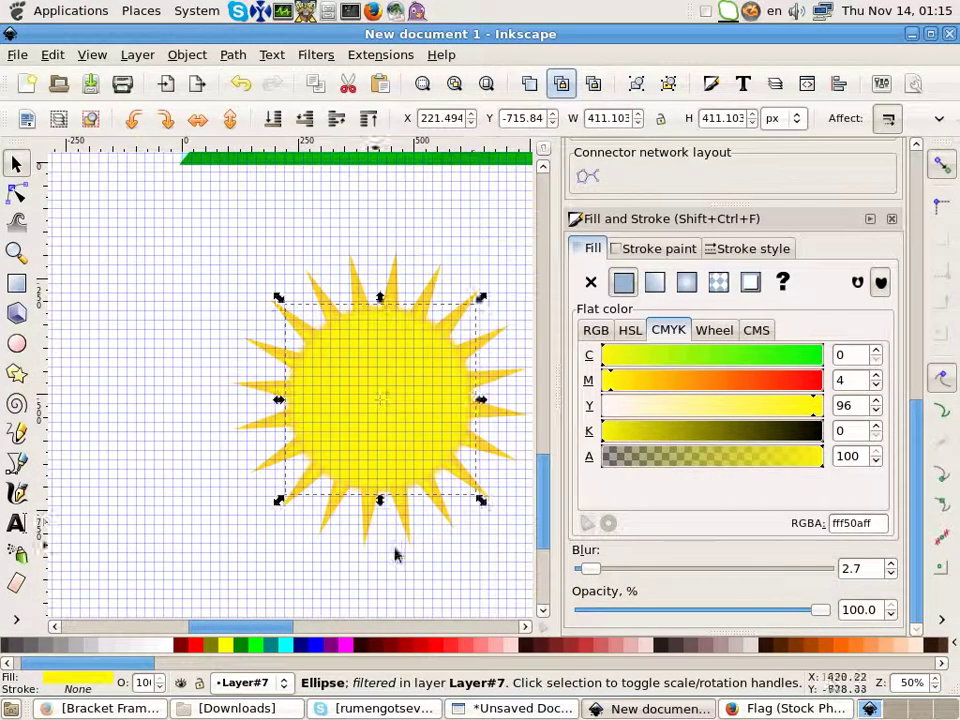
key(minus)
click(482, 492)
ctrl+scroll(341, 457, up, 1)
ctrl+scroll(341, 457, up, 1)
ctrl+scroll(340, 457, down, 2)
Step: Select every part of the sun and group them with Object > Group
drag(188, 328, 495, 612)
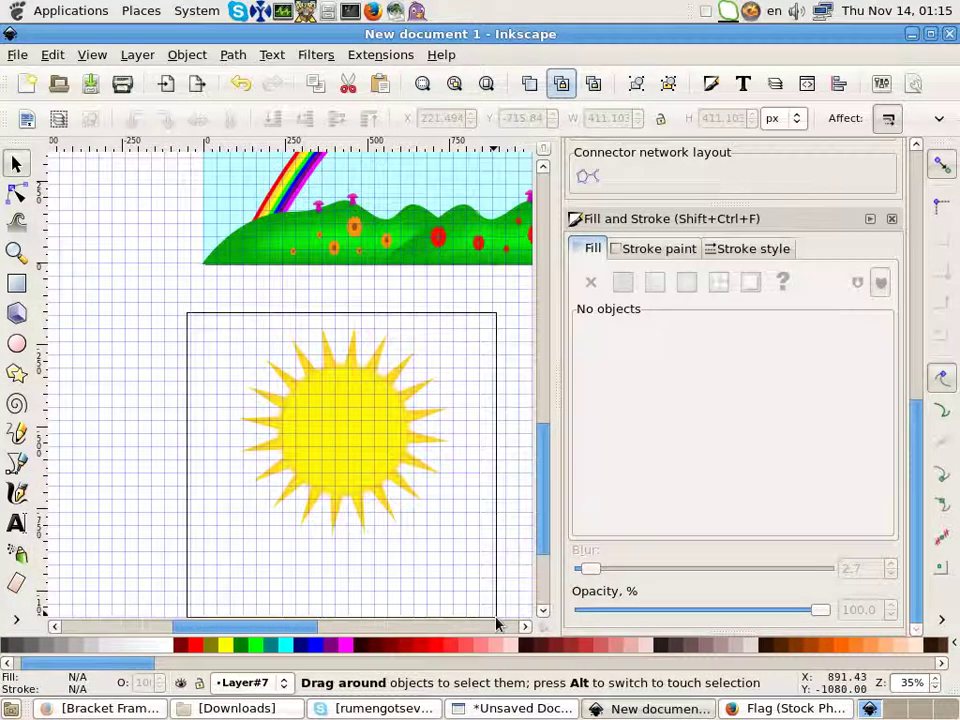
click(187, 54)
click(214, 128)
ctrl+scroll(352, 412, down, 2)
ctrl+scroll(349, 410, up, 2)
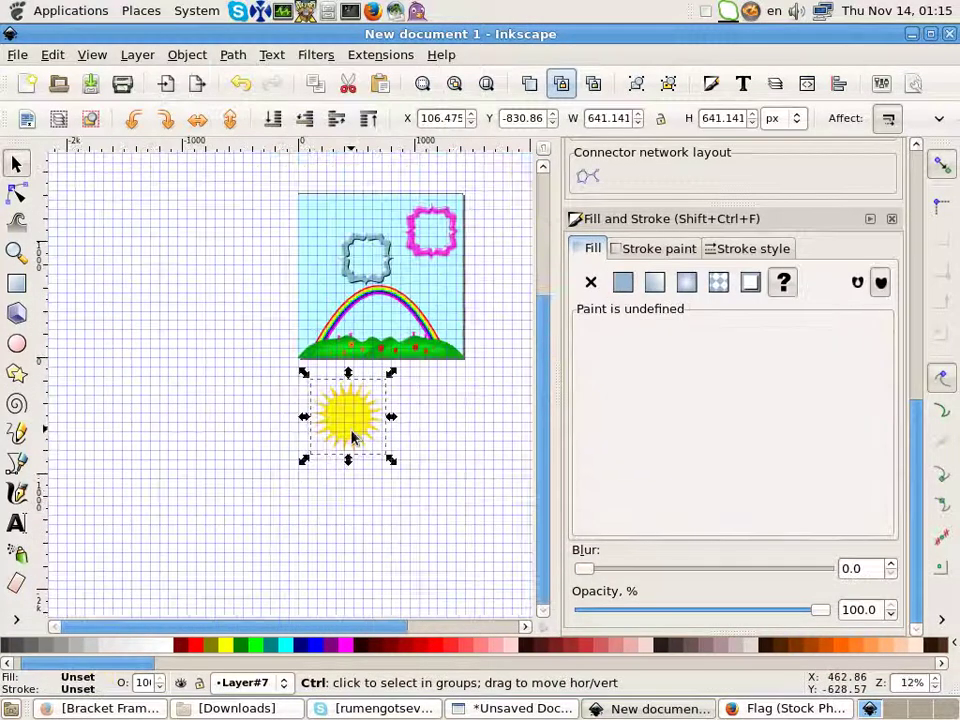
ctrl+scroll(352, 418, down, 2)
Step: Move the sun group into the sky beside the rainbow and shrink it to about 252.569 px
mouse_move(350, 435)
mouse_down()
mouse_move(476, 253)
mouse_move(470, 247)
mouse_up()
drag(519, 303, 490, 279)
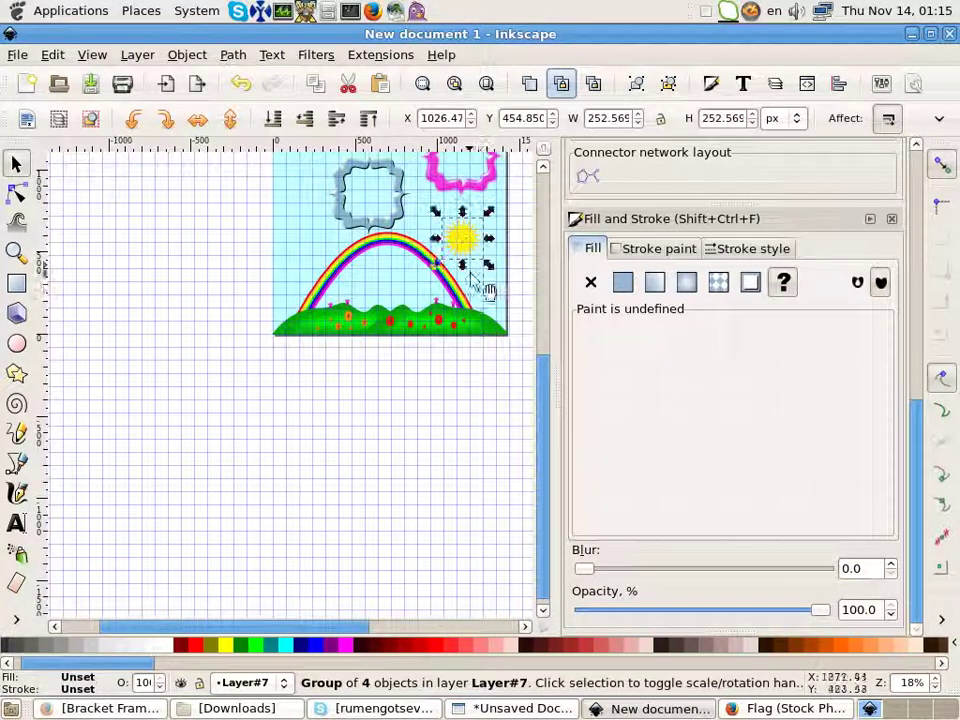
ctrl+scroll(413, 439, up, 2)
scroll(400, 443, down, 2)
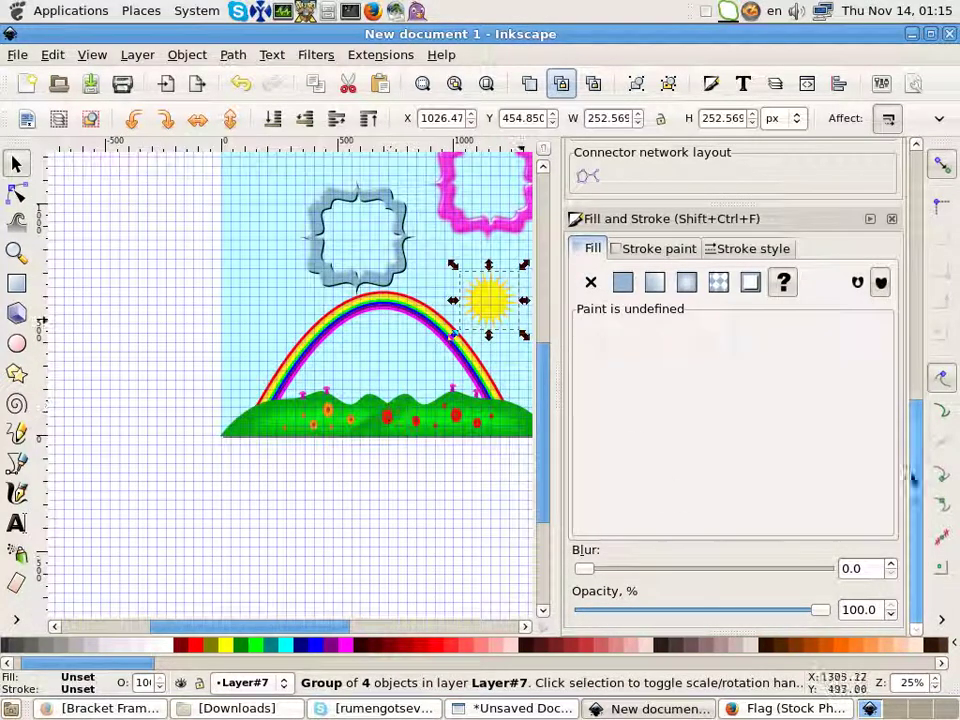
Step: Add a new layer, Layer#8, from the Layers panel
key(shift+ctrl+l)
click(588, 258)
click(561, 421)
scroll(360, 499, down, 2)
Step: Draw several overlapping yellow ellipses below the picture to form a cloud
scroll(360, 499, up, 1)
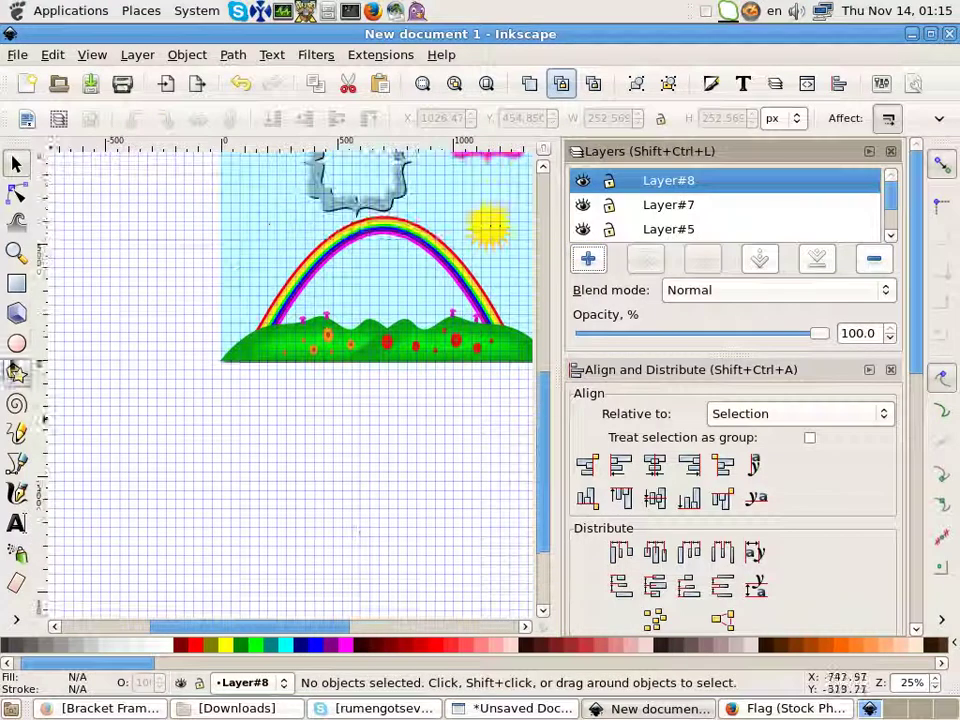
click(16, 342)
mouse_move(164, 481)
mouse_down()
mouse_move(225, 530)
mouse_move(258, 528)
mouse_up()
mouse_move(249, 471)
mouse_down()
mouse_move(304, 520)
mouse_move(275, 526)
mouse_up()
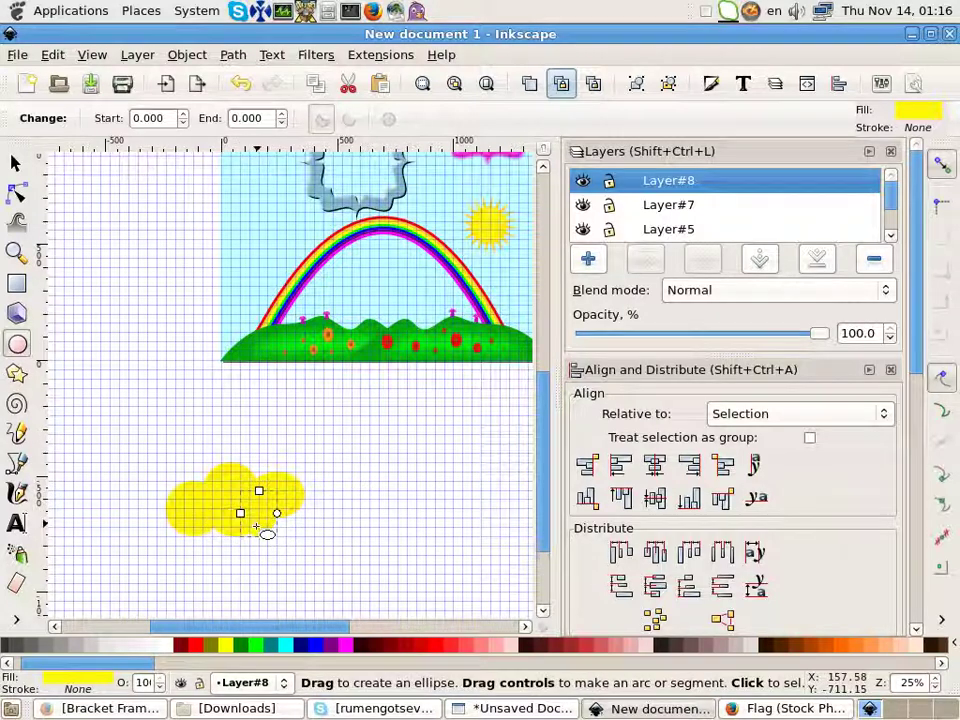
drag(276, 515, 311, 520)
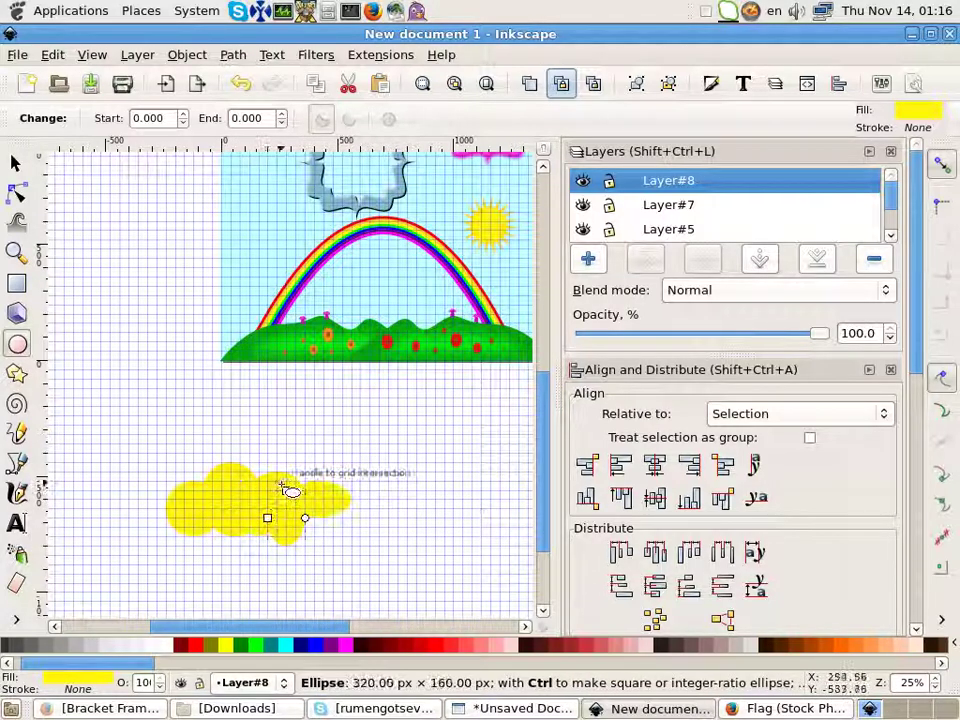
Step: Reshape the cloud's right side, deleting one ellipse and widening another
key(s)
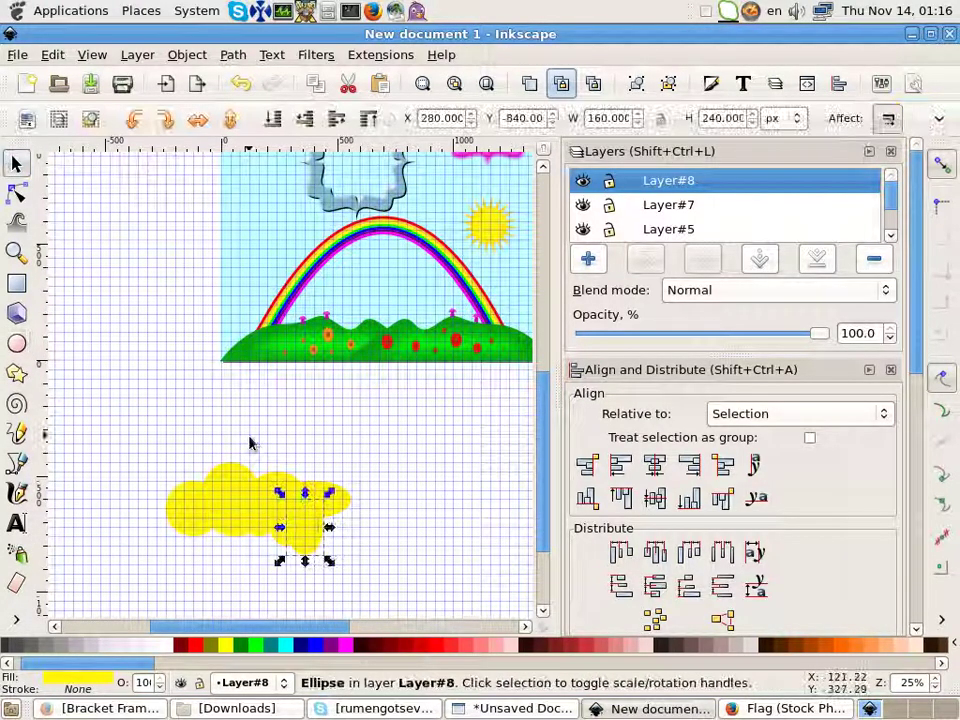
click(317, 553)
click(316, 518)
drag(314, 527, 305, 555)
click(289, 579)
click(317, 542)
key(Delete)
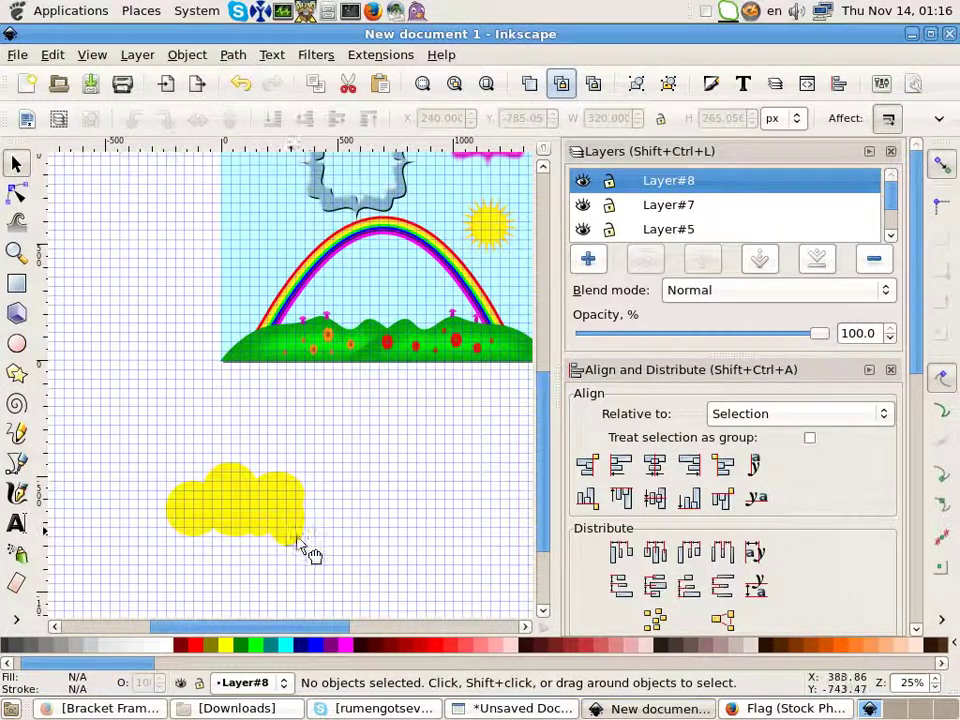
click(299, 541)
drag(300, 535, 331, 528)
click(188, 591)
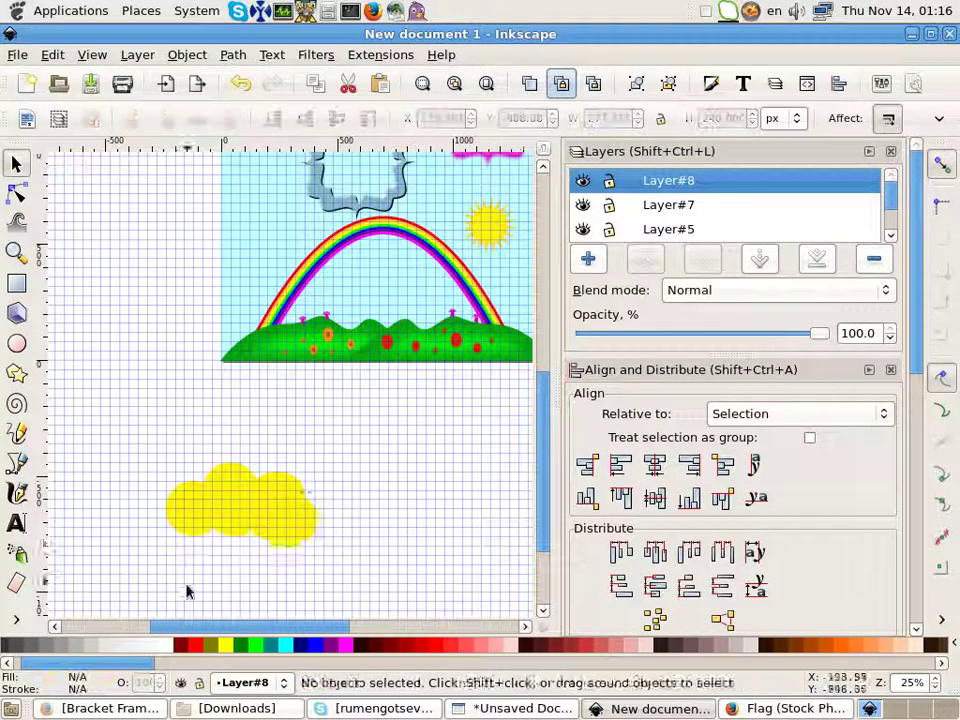
ctrl+scroll(200, 580, up, 2)
Step: Merge all six ellipses into one cloud path with Path > Union
click(231, 502)
ctrl+scroll(204, 521, up, 2)
click(311, 326)
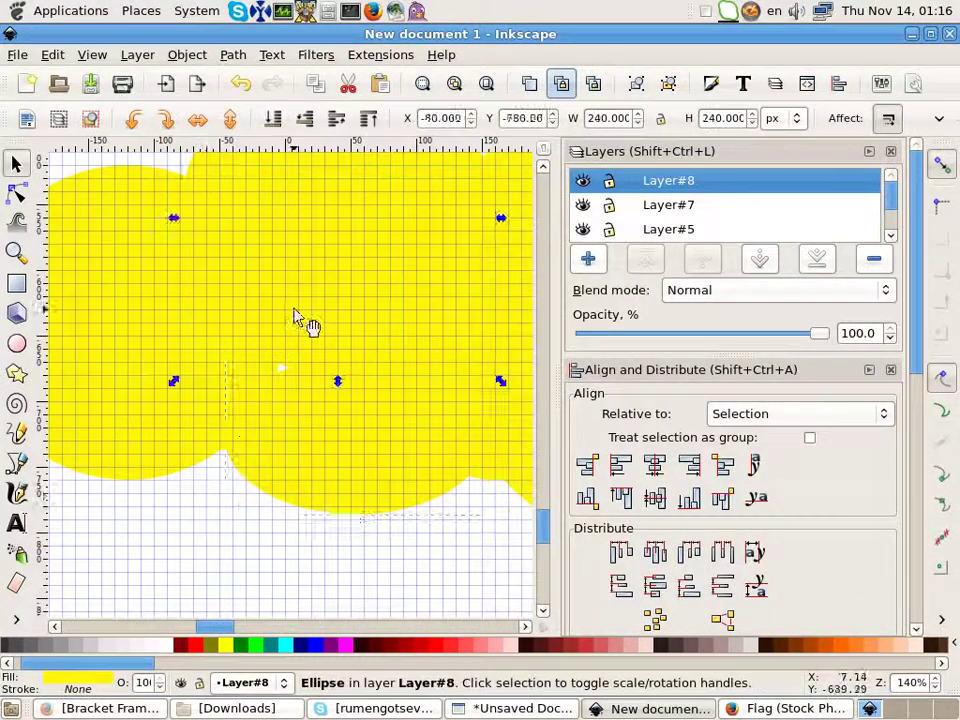
ctrl+scroll(321, 420, down, 2)
ctrl+scroll(189, 274, down, 2)
key(ctrl+a)
click(233, 54)
click(257, 148)
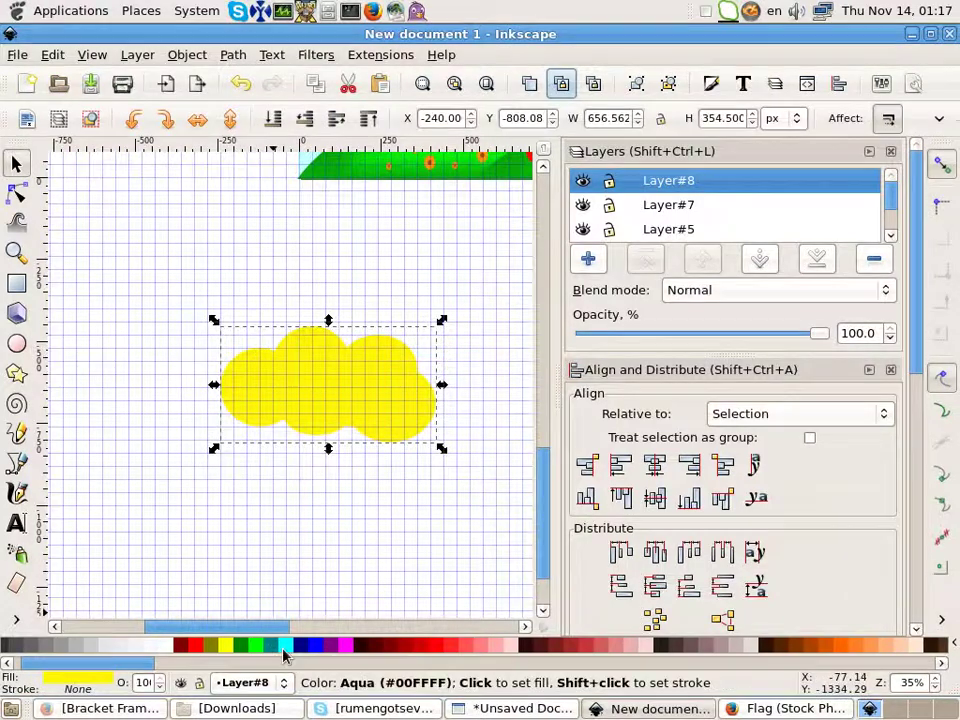
Step: Colour the merged cloud aqua and lighten it to a pale cyan
click(285, 645)
scroll(300, 446, up, 5)
scroll(321, 450, down, 2)
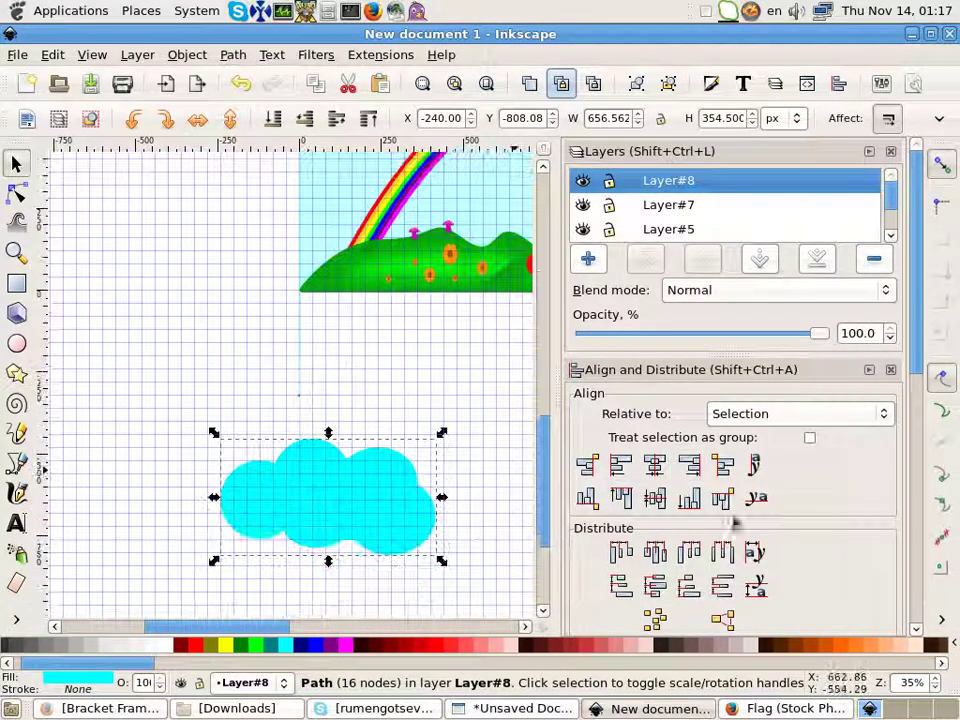
key(ctrl+shift+f)
click(643, 410)
Step: Shrink the cloud, set its cyan to 0 for near-white, and blur it to 10.2
click(283, 389)
click(305, 512)
scroll(924, 500, down, 2)
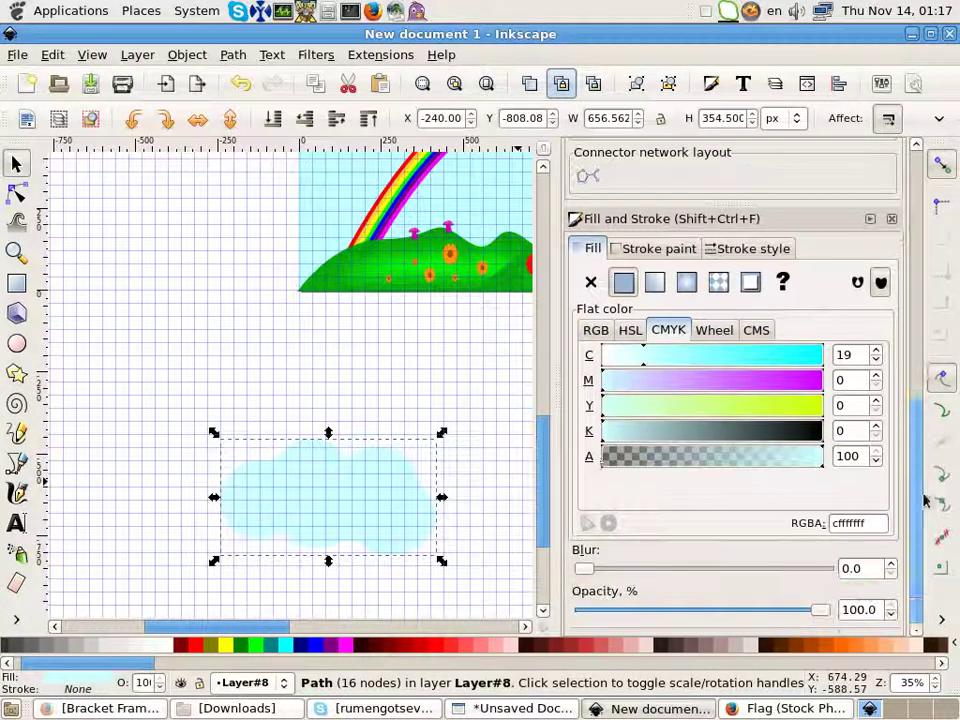
click(588, 568)
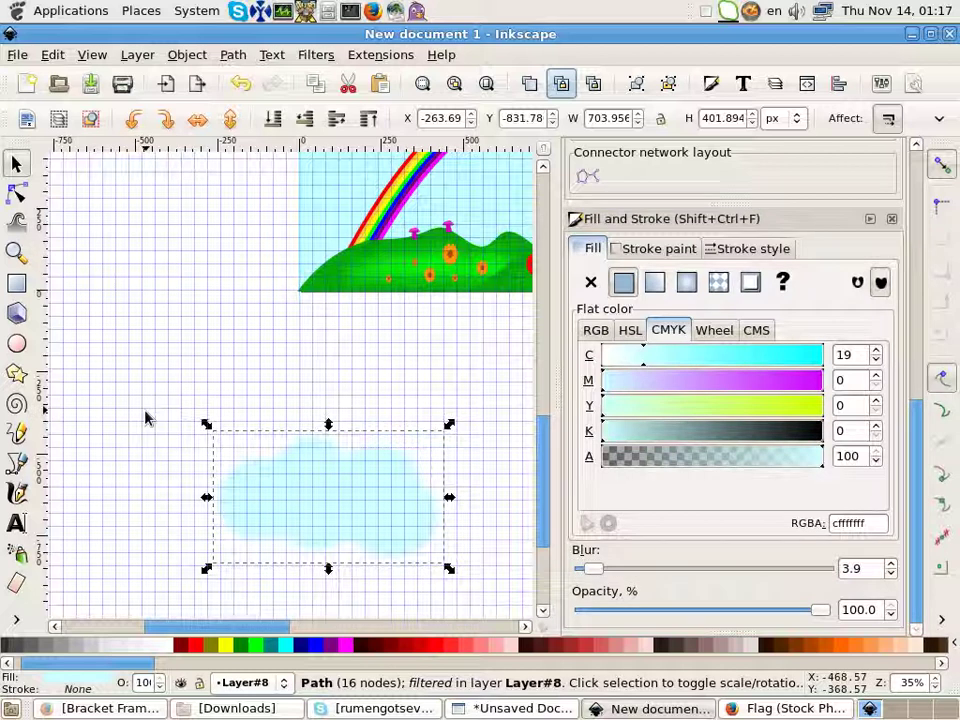
drag(450, 426, 418, 442)
click(623, 357)
drag(618, 370, 607, 372)
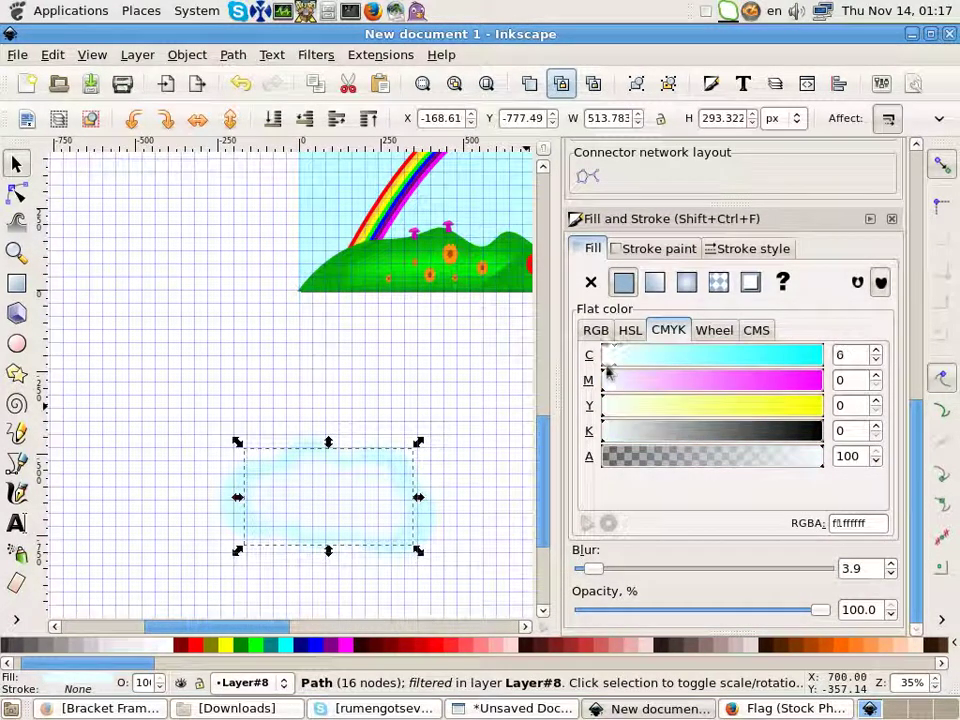
drag(590, 568, 610, 568)
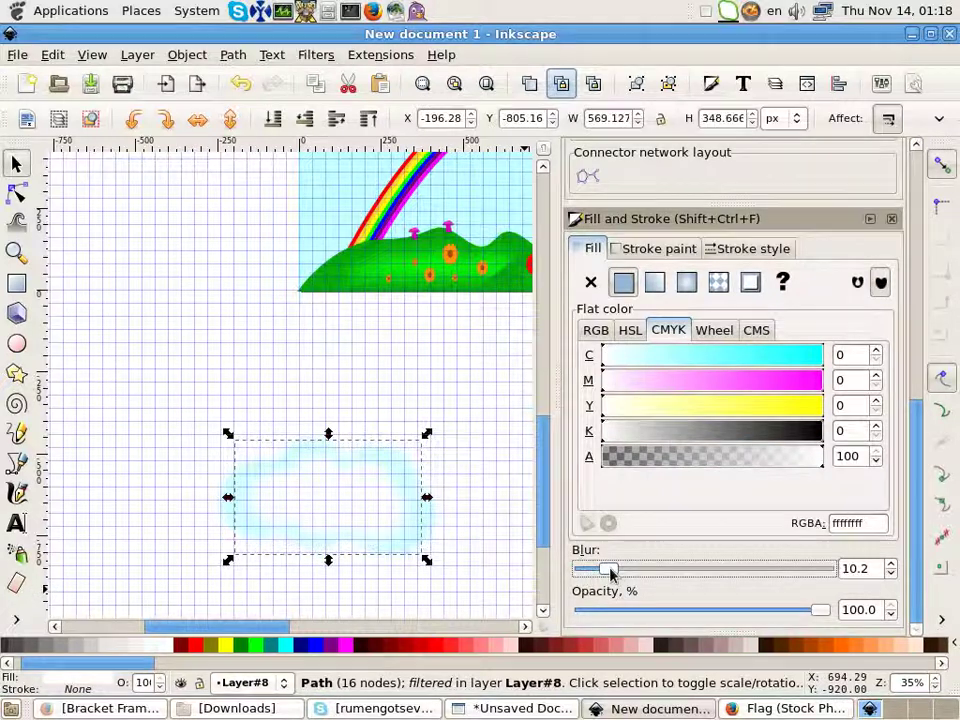
Step: Group both cloud paths, move the group onto the sky and shrink it
click(172, 381)
drag(504, 598, 504, 598)
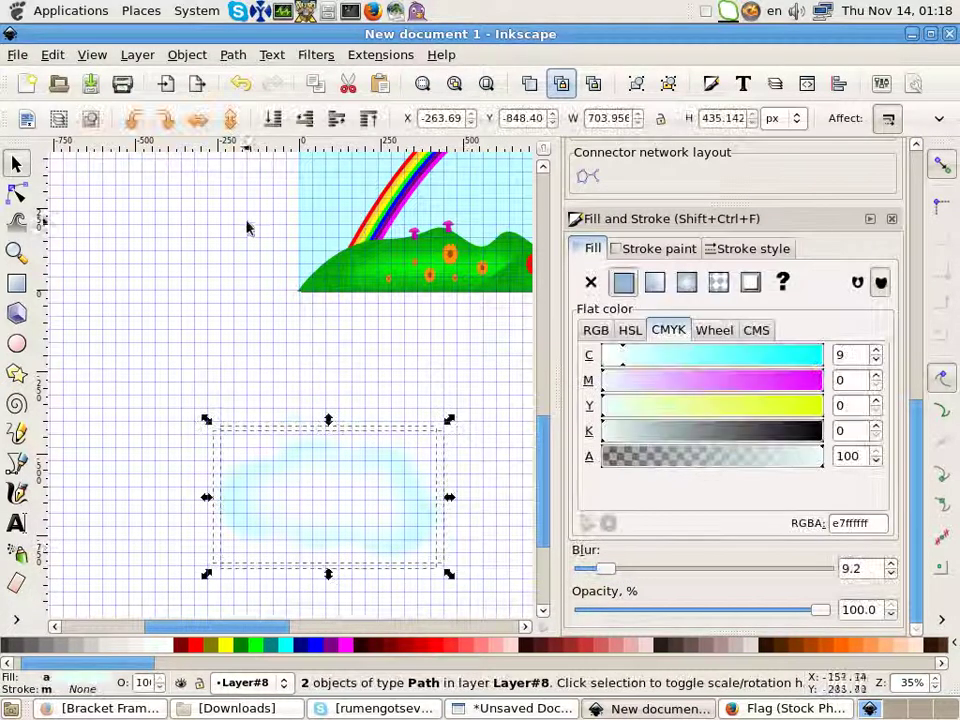
click(187, 54)
click(205, 126)
drag(338, 502, 385, 400)
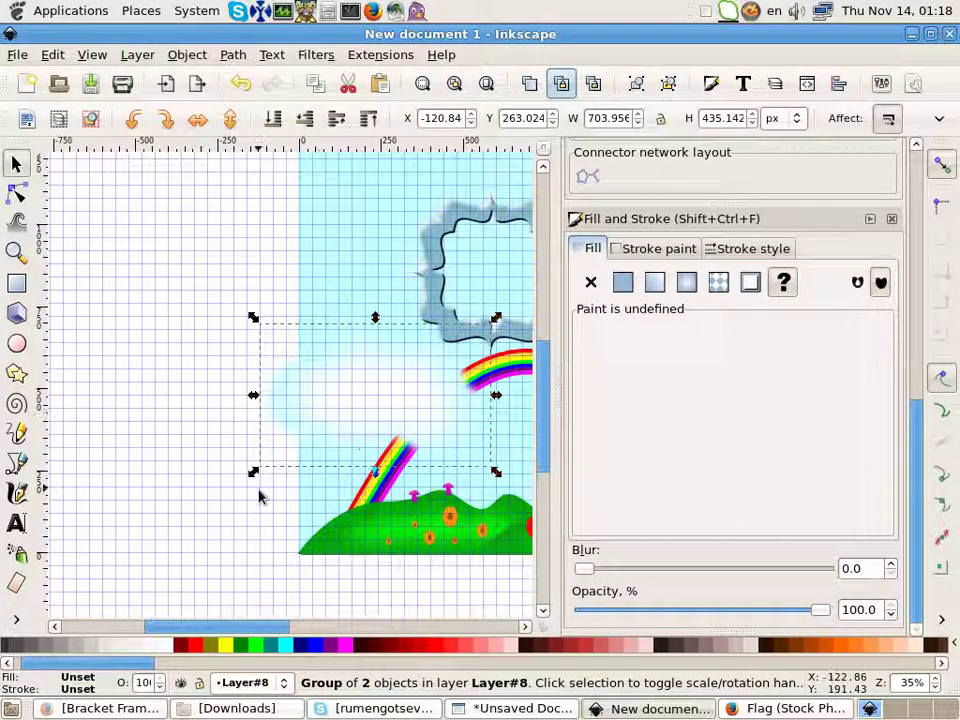
drag(253, 320, 321, 362)
Step: Select the sky background rectangle and change its fill to a linear gradient
key(Escape)
ctrl+scroll(300, 440, down, 3)
ctrl+scroll(350, 470, up, 2)
click(306, 364)
click(16, 620)
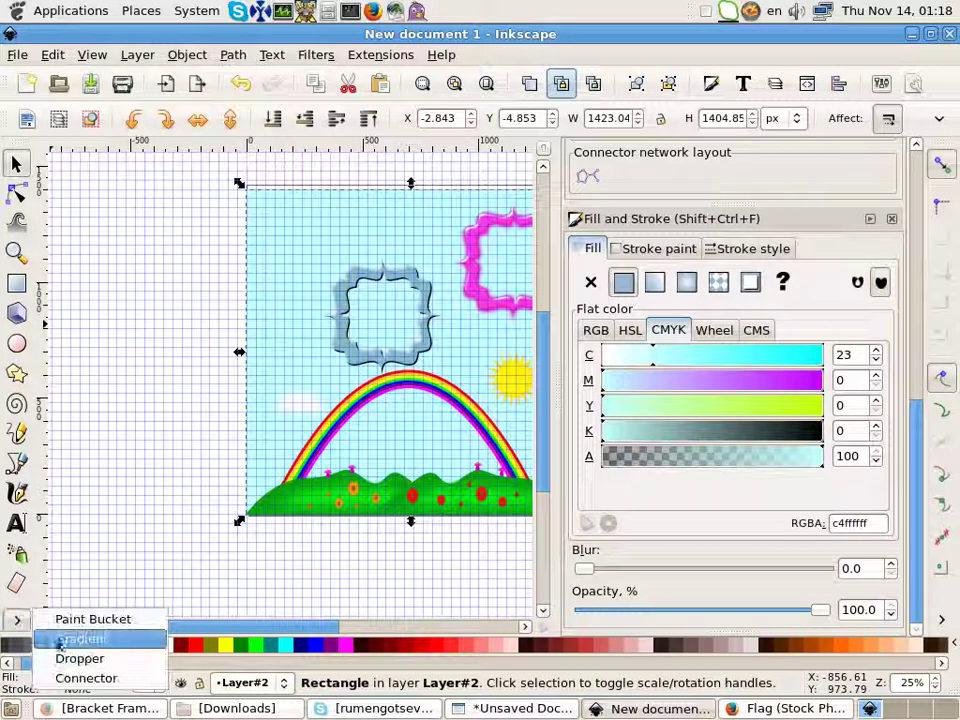
click(62, 639)
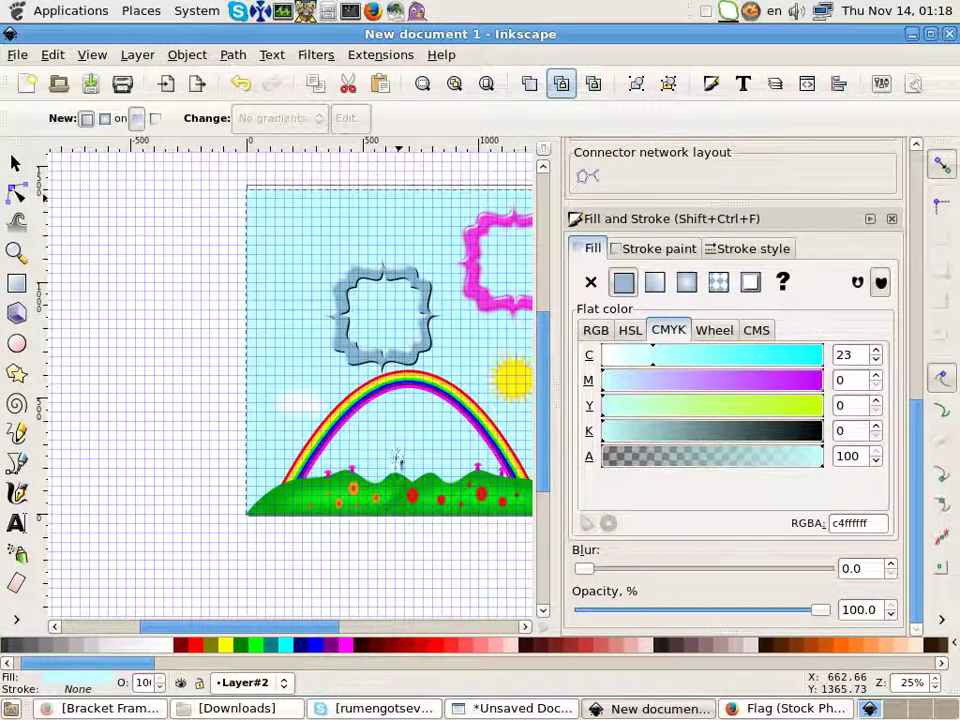
click(655, 284)
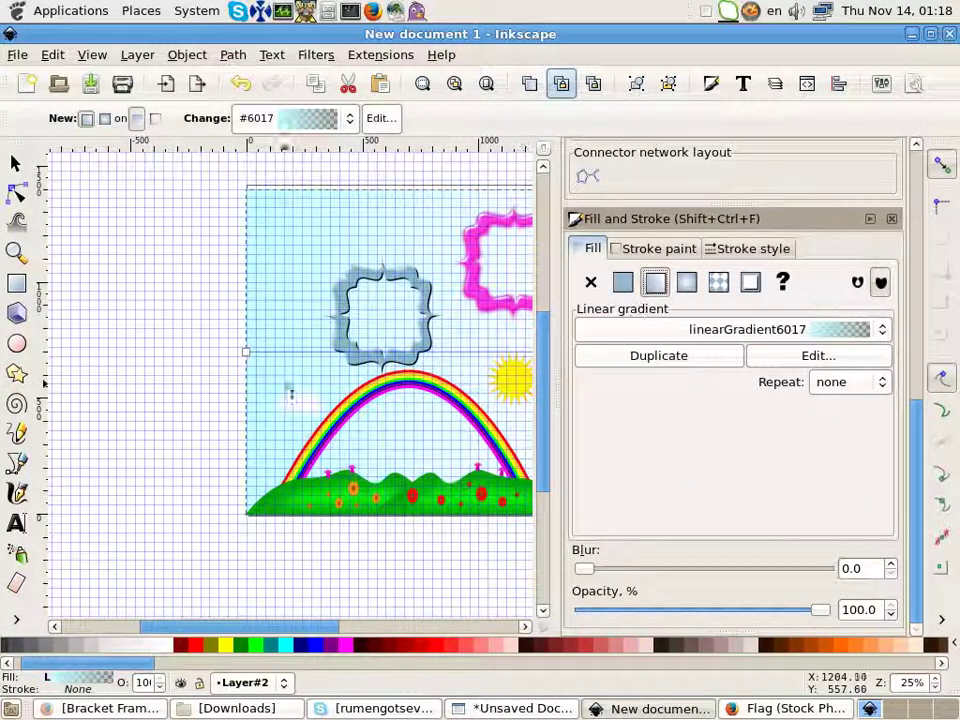
Step: Colour the gradient end stop cyan blue and run the gradient vertically down to the hills
drag(246, 352, 394, 189)
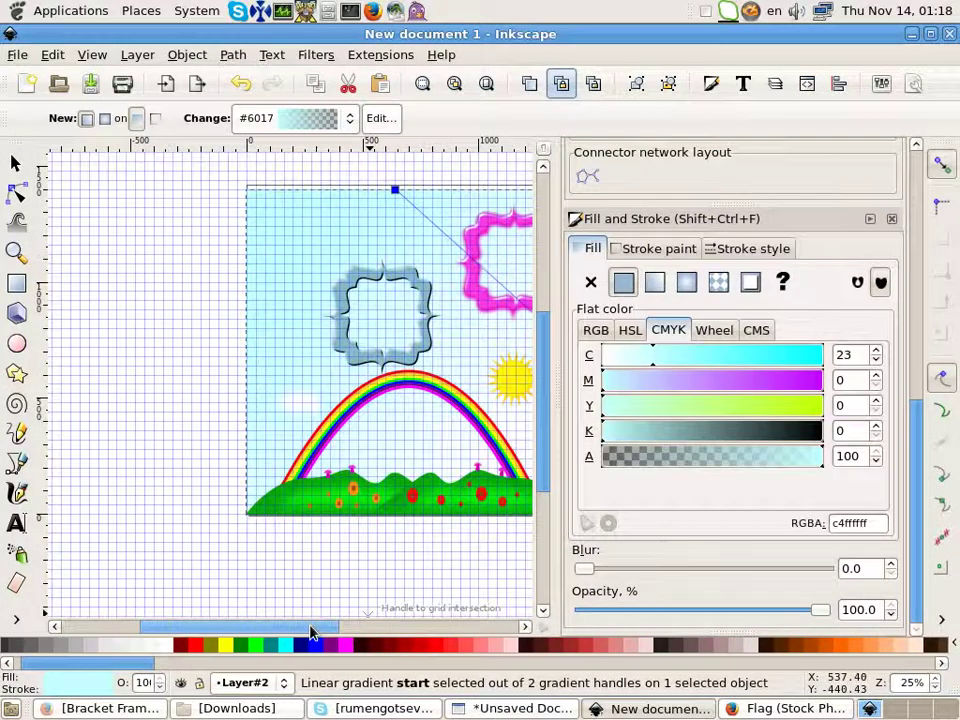
scroll(317, 628, right, 3)
click(476, 353)
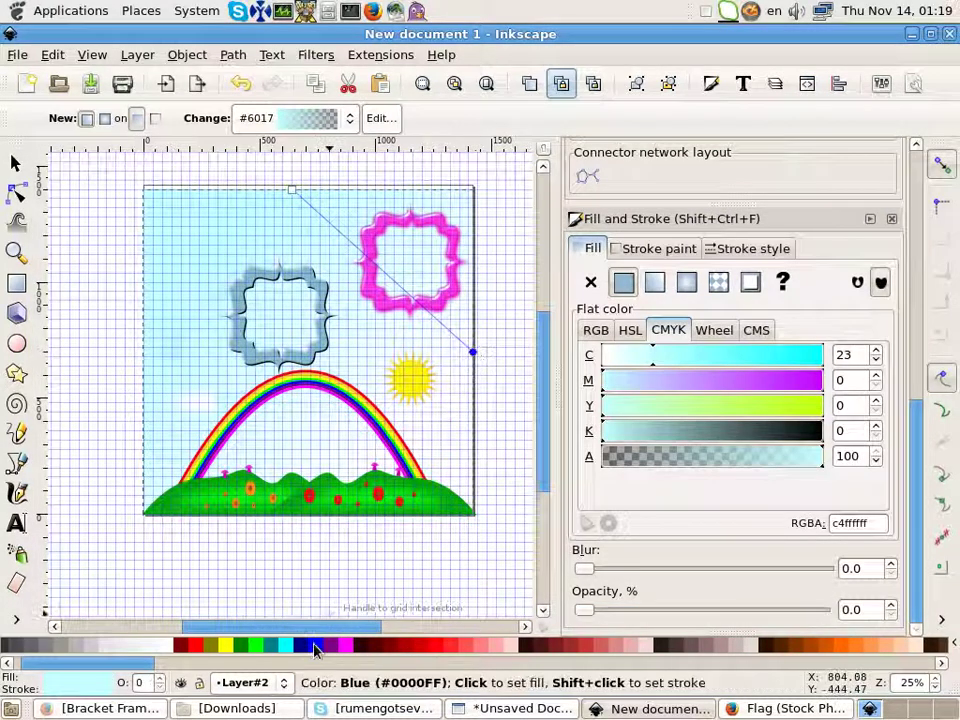
click(317, 645)
click(659, 380)
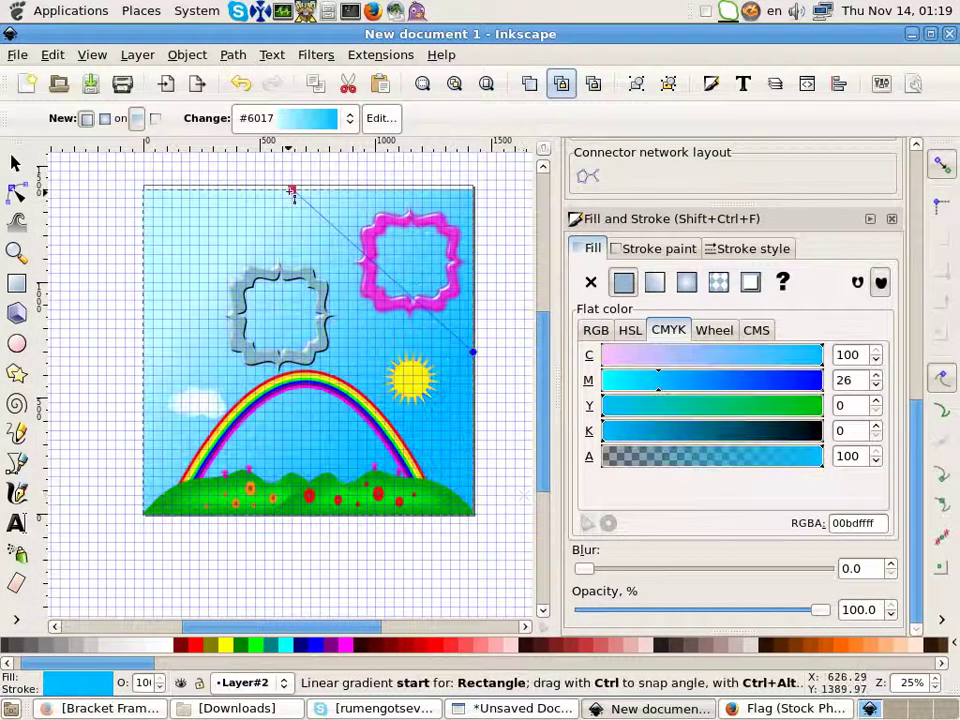
drag(291, 189, 303, 478)
Step: Adjust the gradient stops so pale cyan (c4ffff) begins just above the hills
click(474, 353)
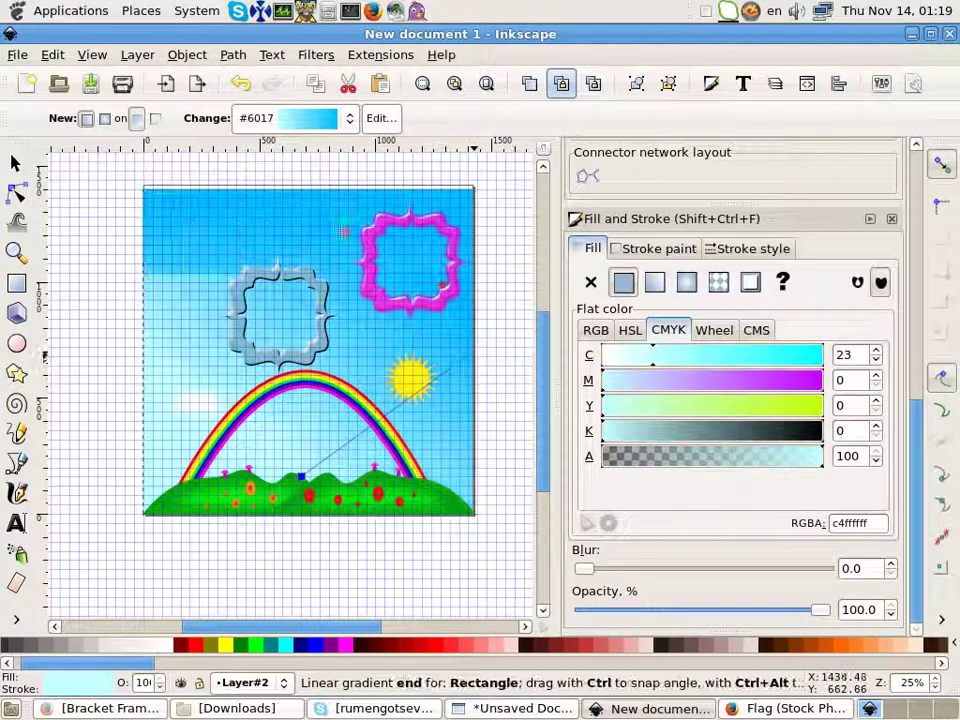
click(313, 162)
scroll(317, 313, up, 4)
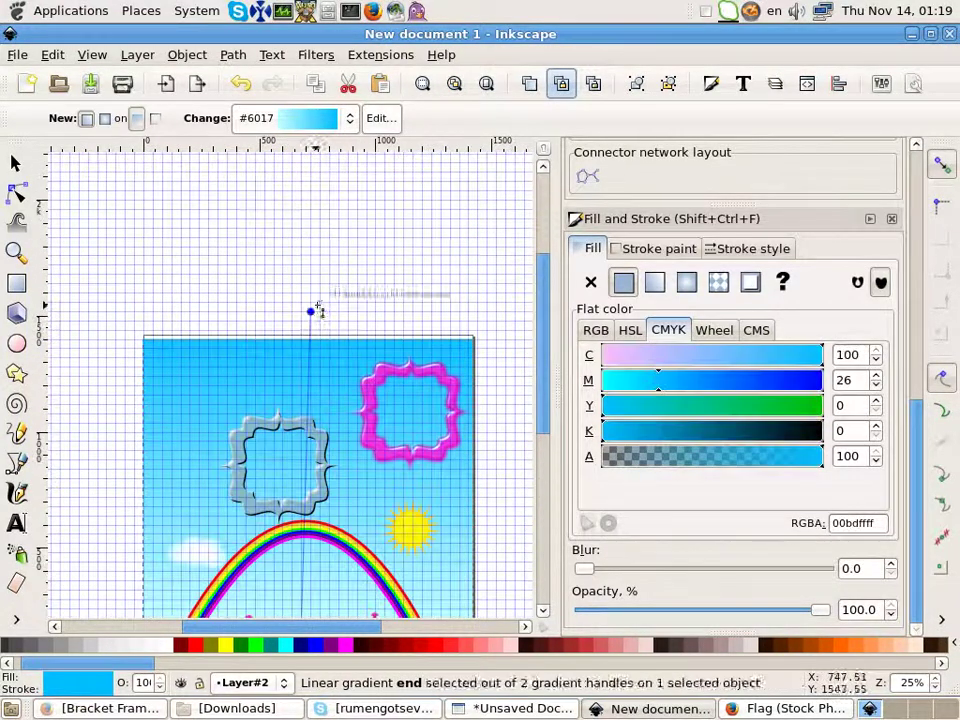
scroll(315, 223, down, 4)
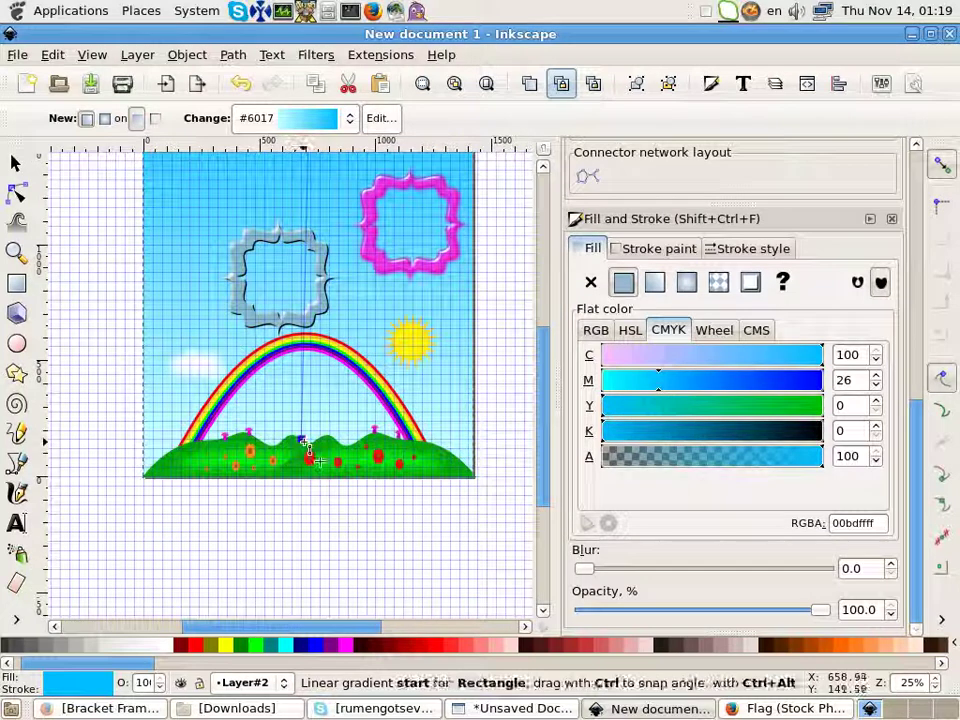
click(306, 447)
drag(308, 450, 311, 424)
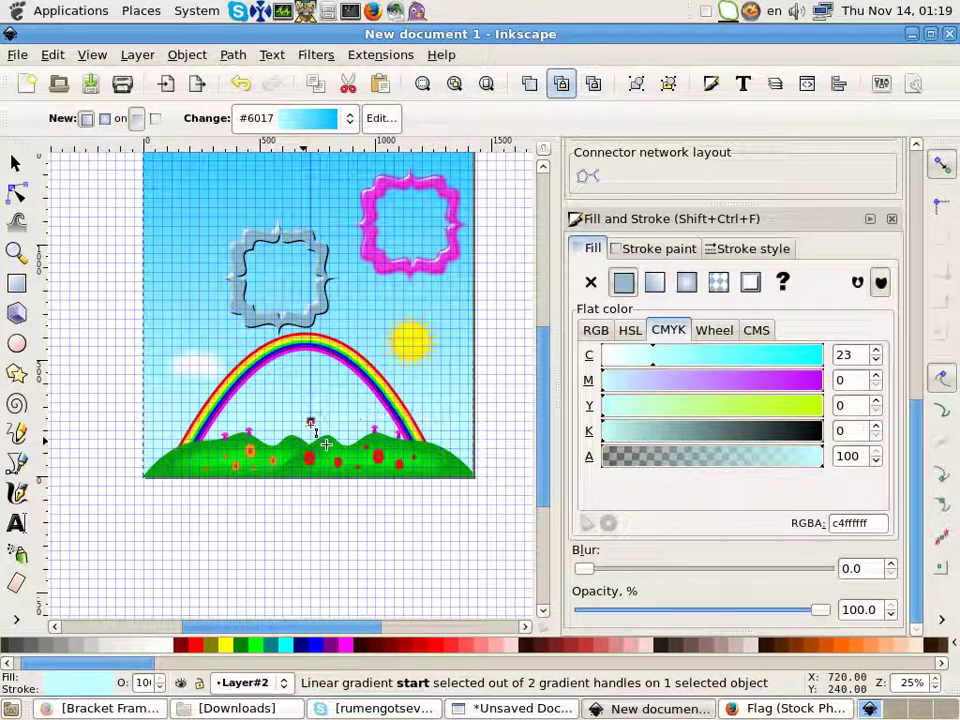
click(15, 163)
click(69, 561)
scroll(120, 500, up, 2)
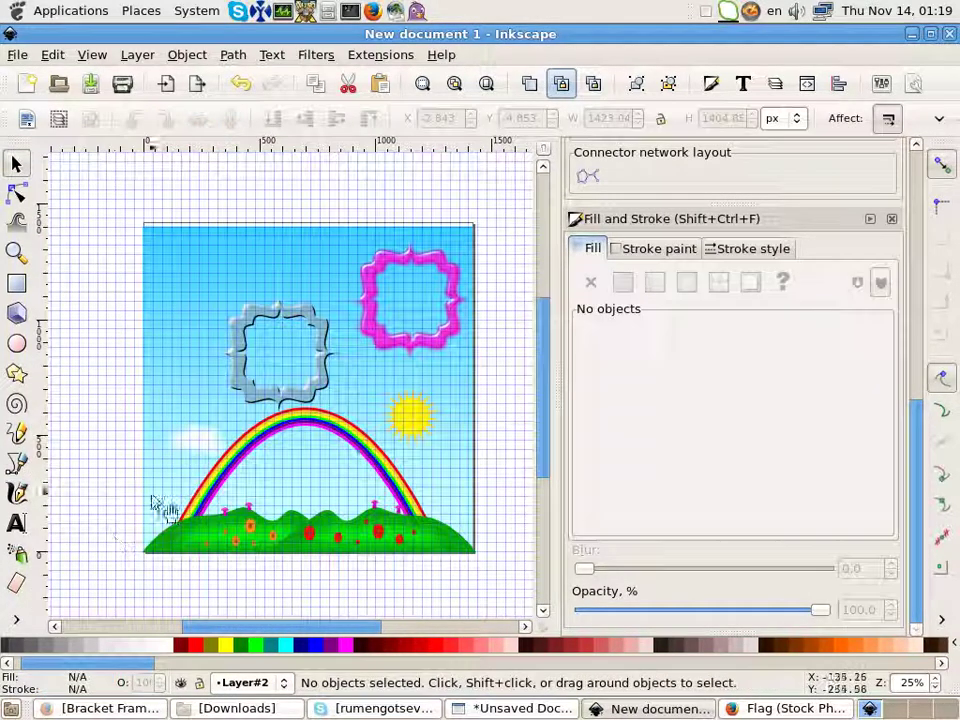
click(200, 452)
Step: Move the cloud beside the sun and lower Layer#8 three times so it sits behind the rainbow
key(ctrl)
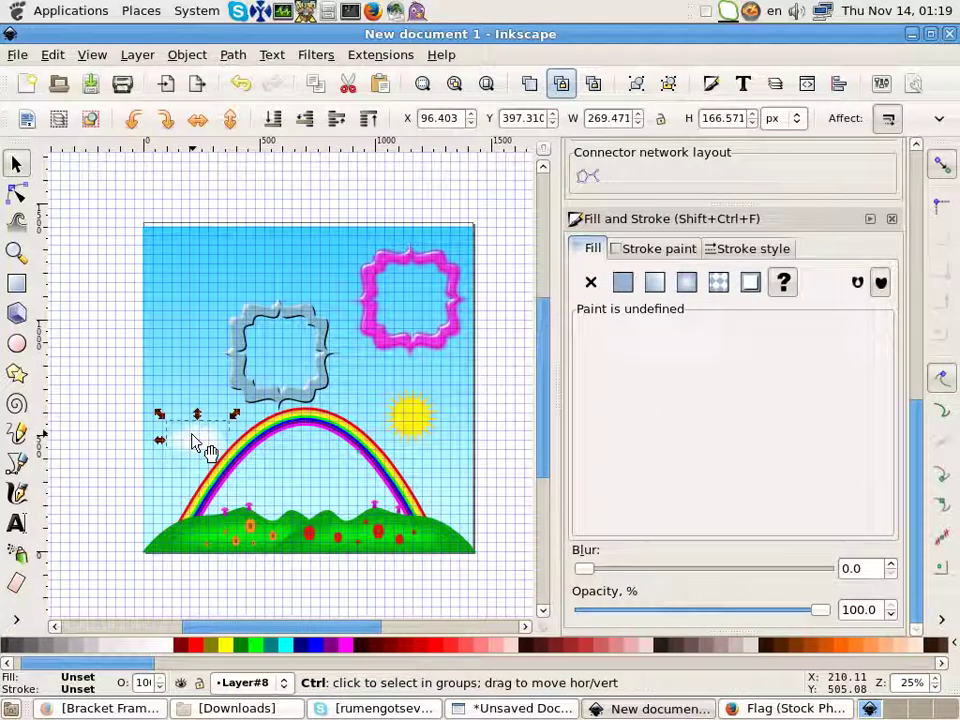
mouse_move(197, 443)
mouse_down()
mouse_move(435, 467)
mouse_move(358, 443)
mouse_up()
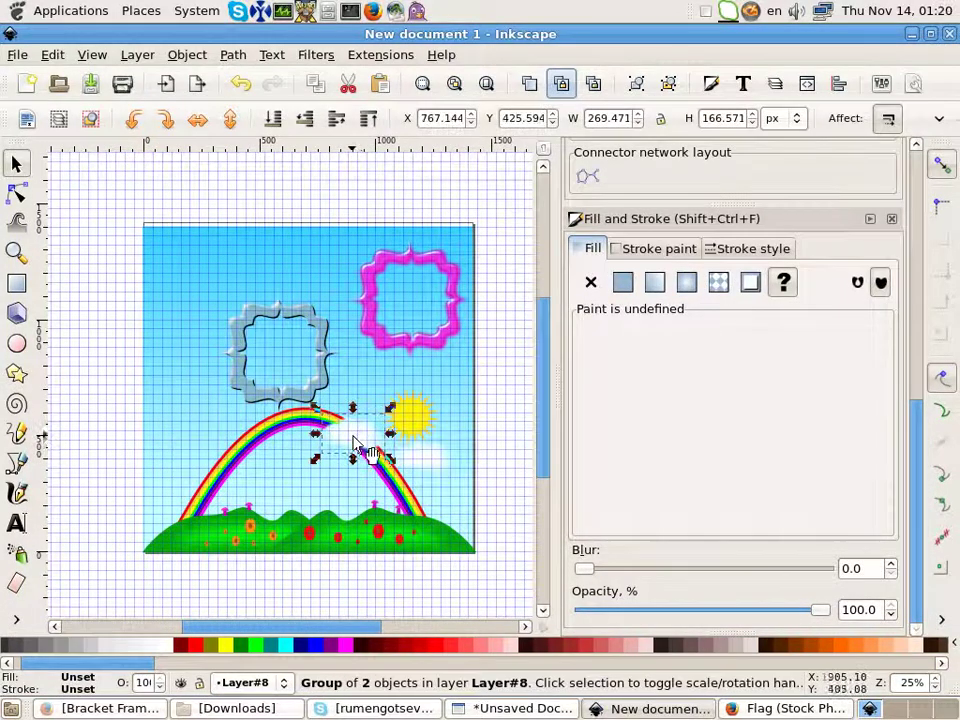
scroll(897, 330, up, 5)
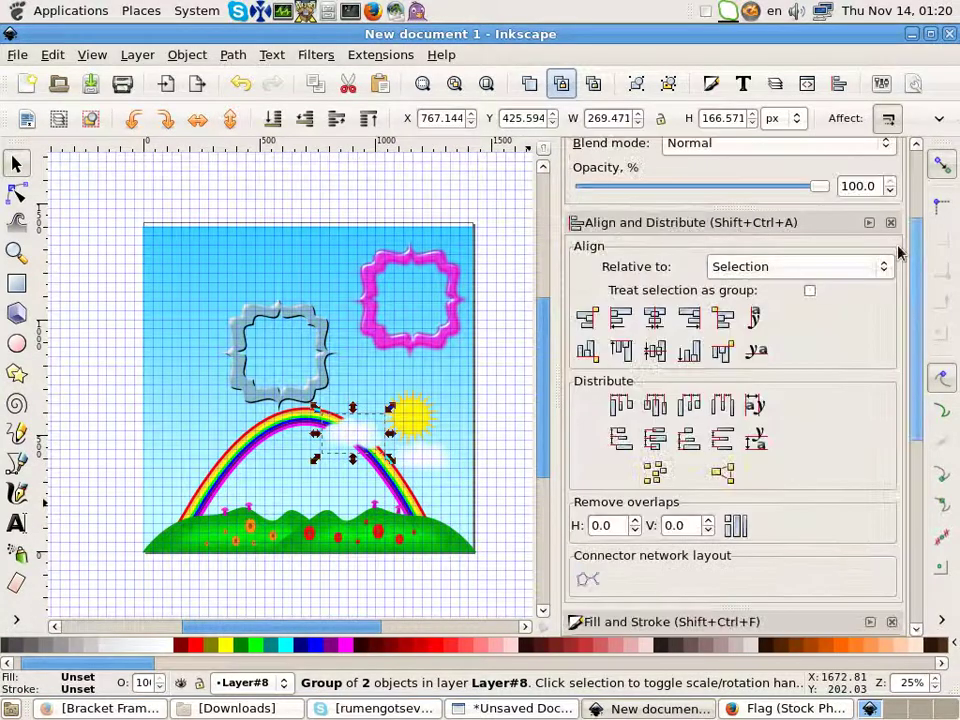
click(760, 262)
click(760, 262)
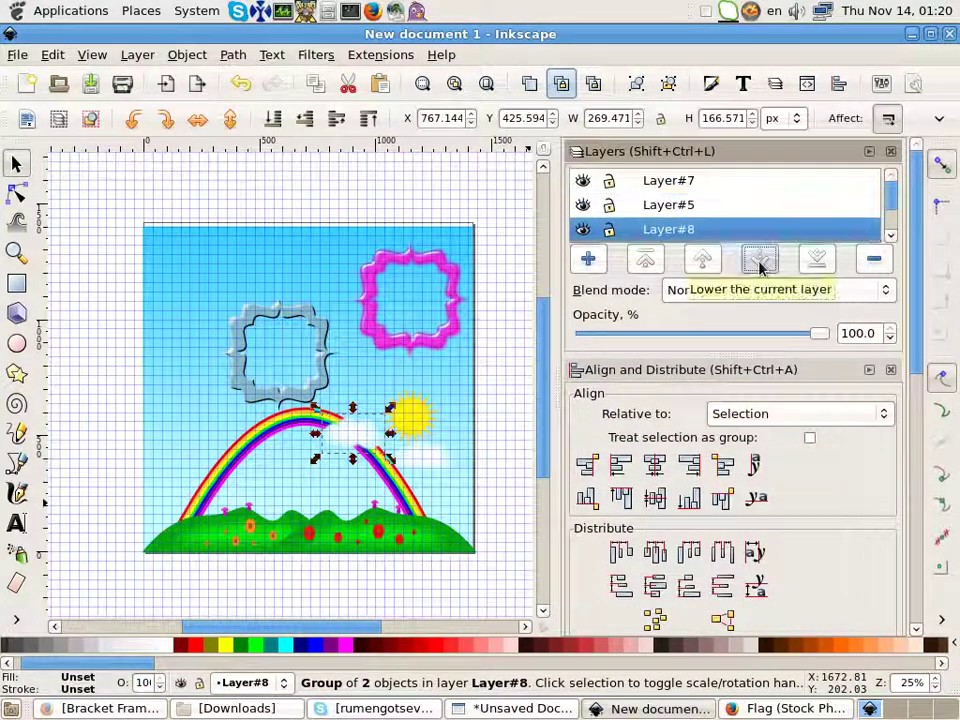
click(760, 262)
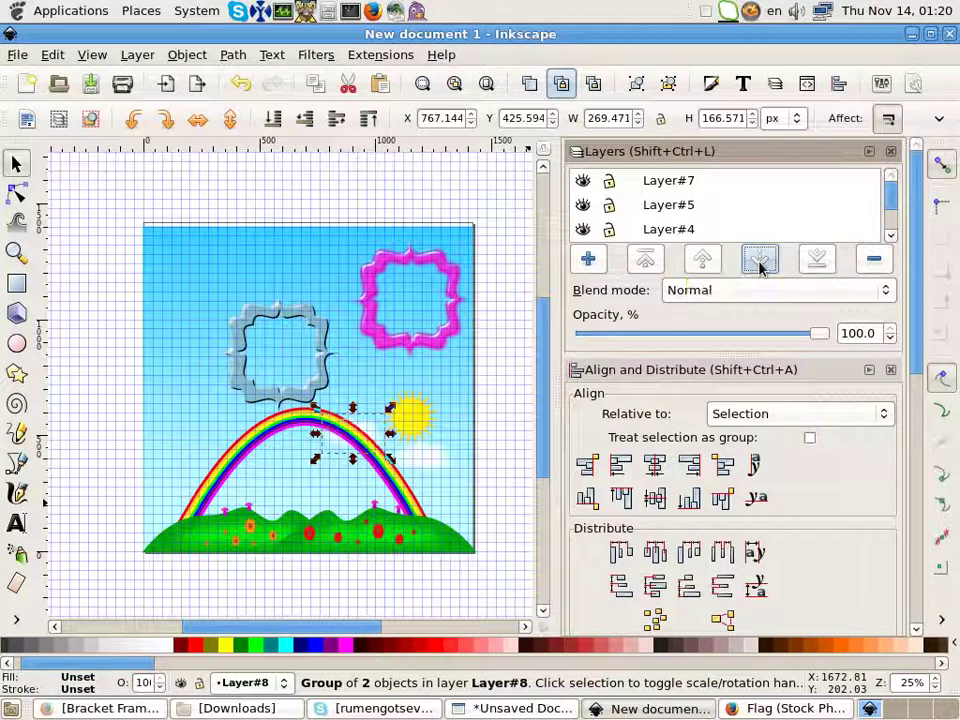
scroll(422, 475, up, 2)
drag(278, 454, 205, 514)
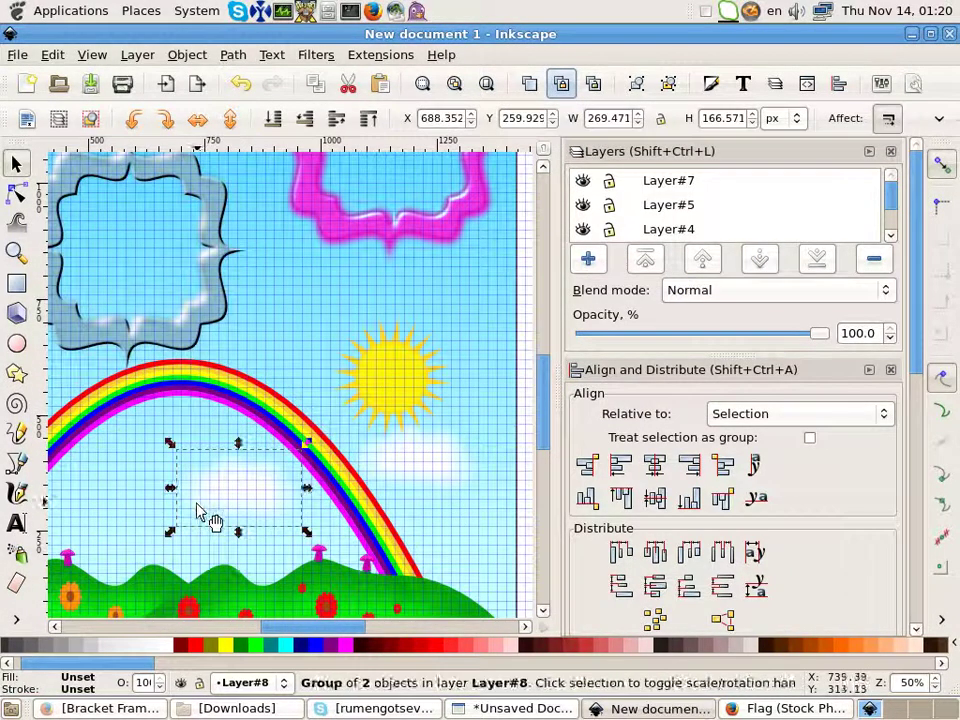
scroll(212, 518, down, 2)
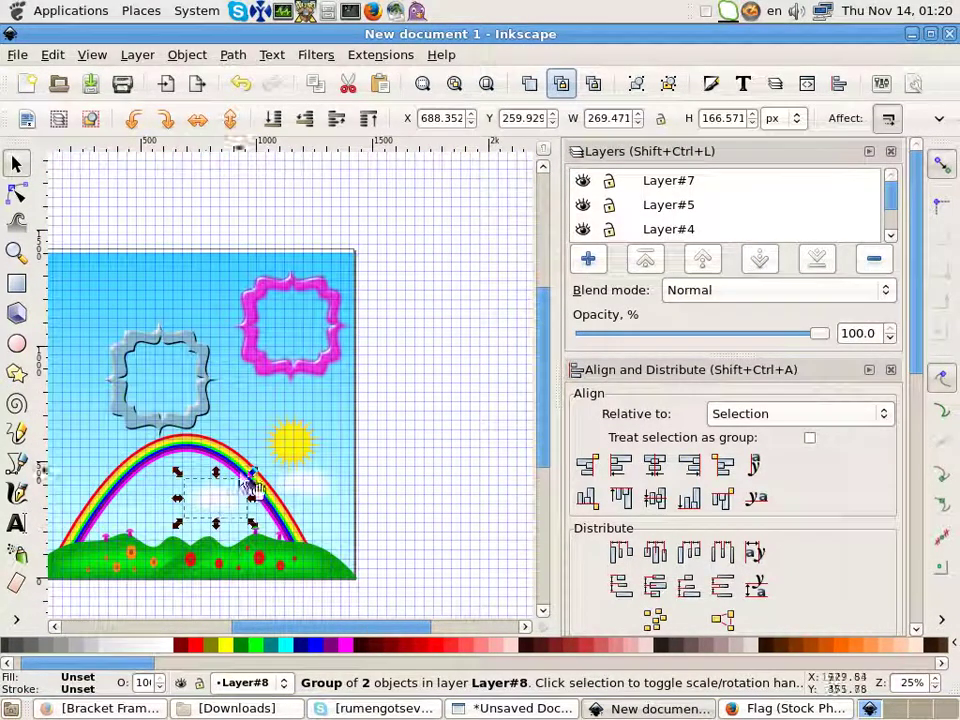
Step: Move the sun to the sky's upper left, with the cloud shrunk and placed below it
click(291, 444)
drag(300, 452, 79, 416)
drag(220, 518, 68, 499)
drag(306, 497, 122, 456)
drag(62, 503, 108, 494)
ctrl+scroll(108, 494, down, 1)
click(332, 364)
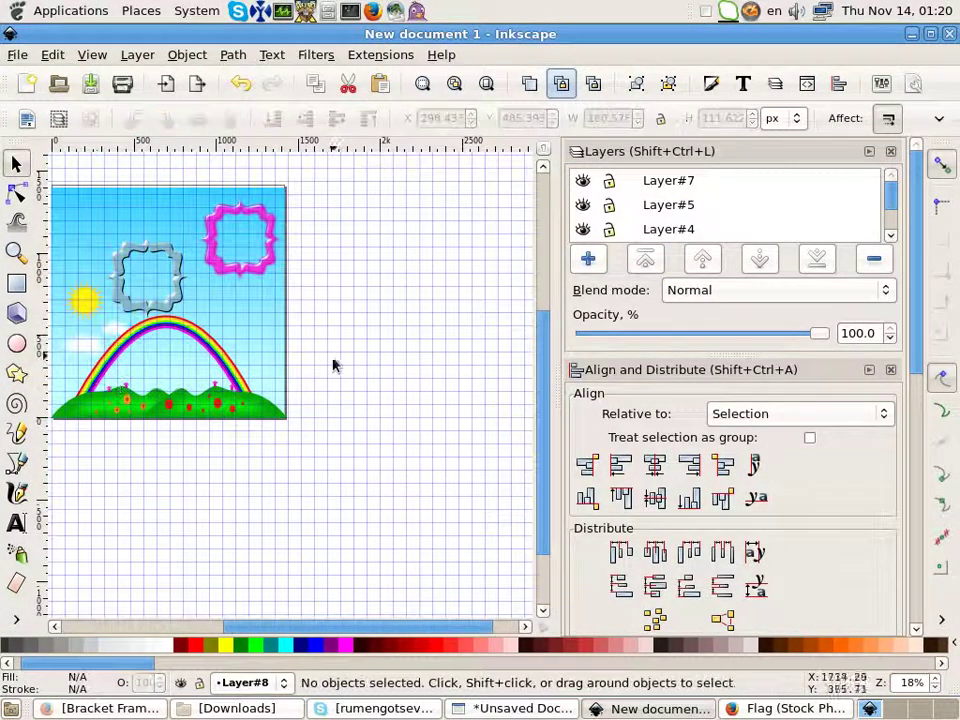
scroll(125, 408, up, 2)
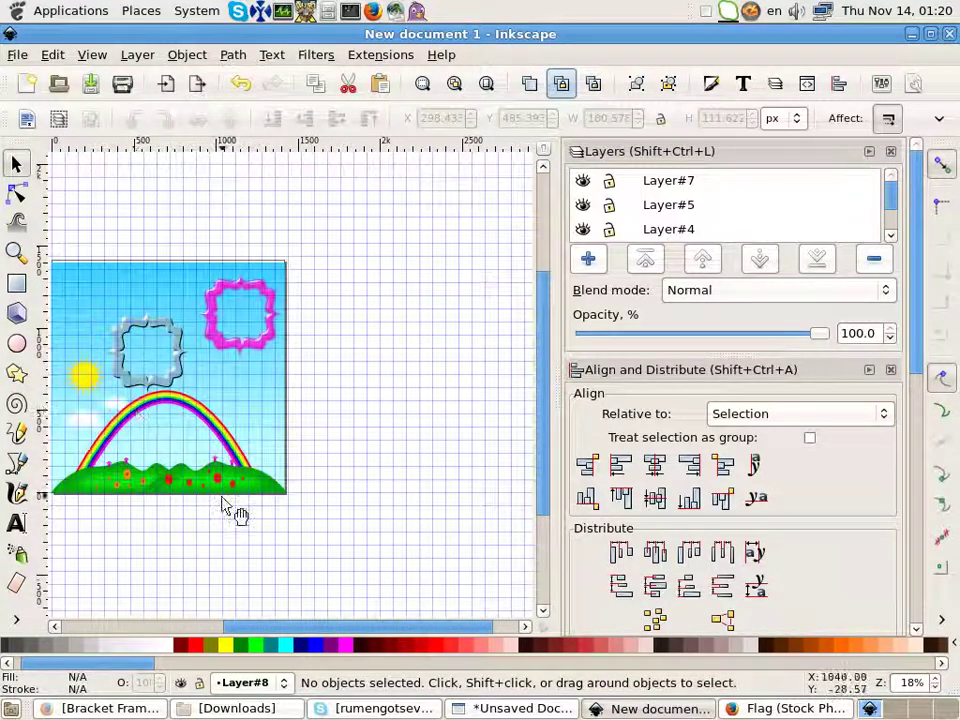
Step: Save the drawing as kids-art.svg in the my-art folder
click(17, 54)
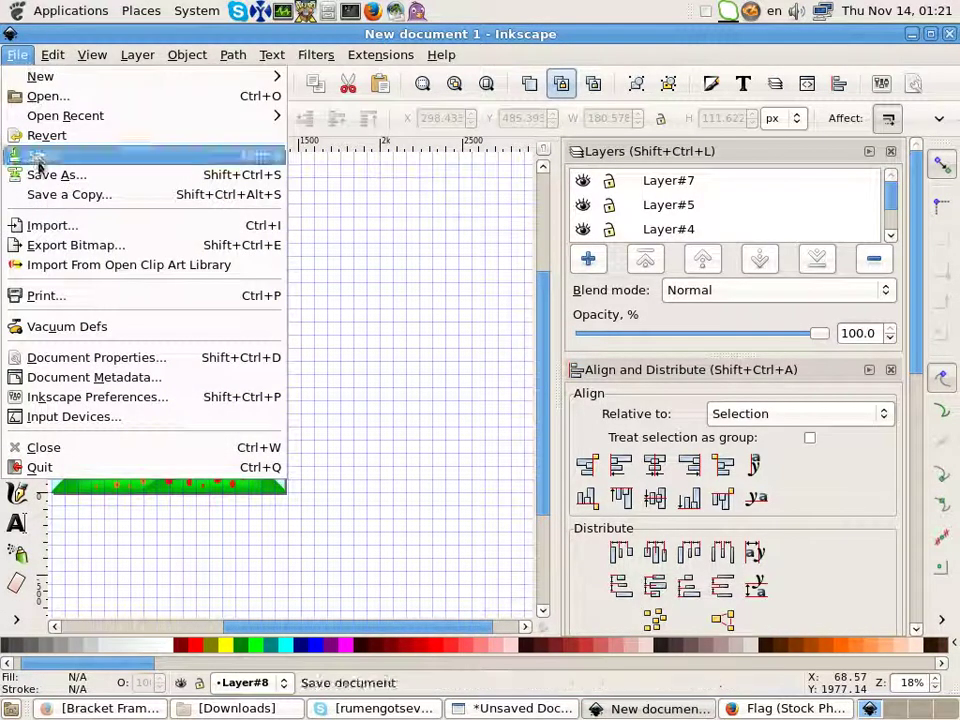
click(369, 285)
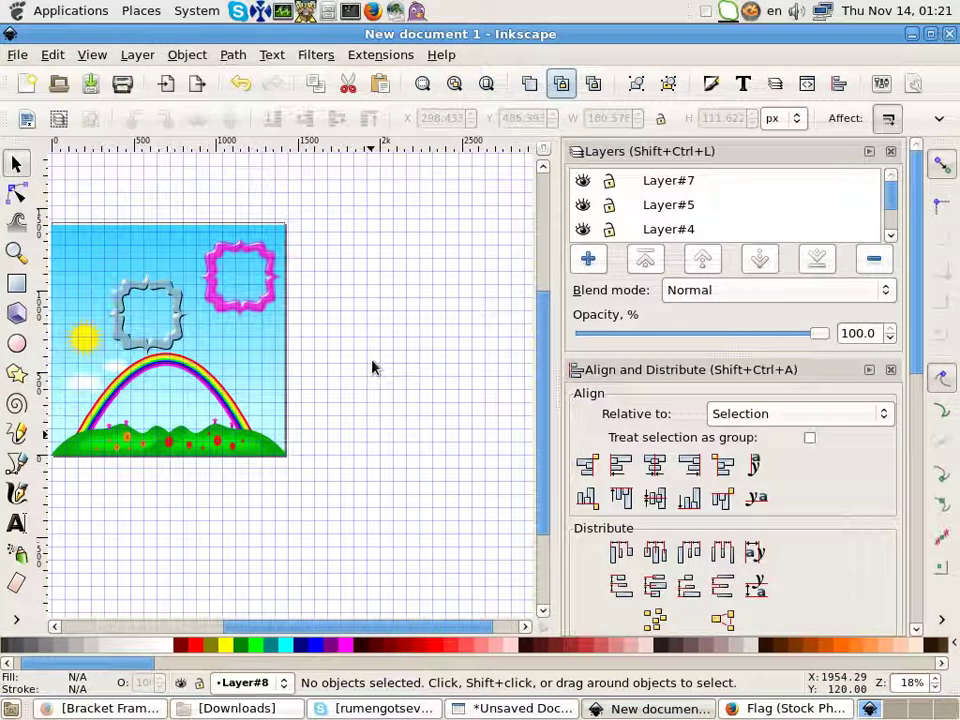
click(17, 54)
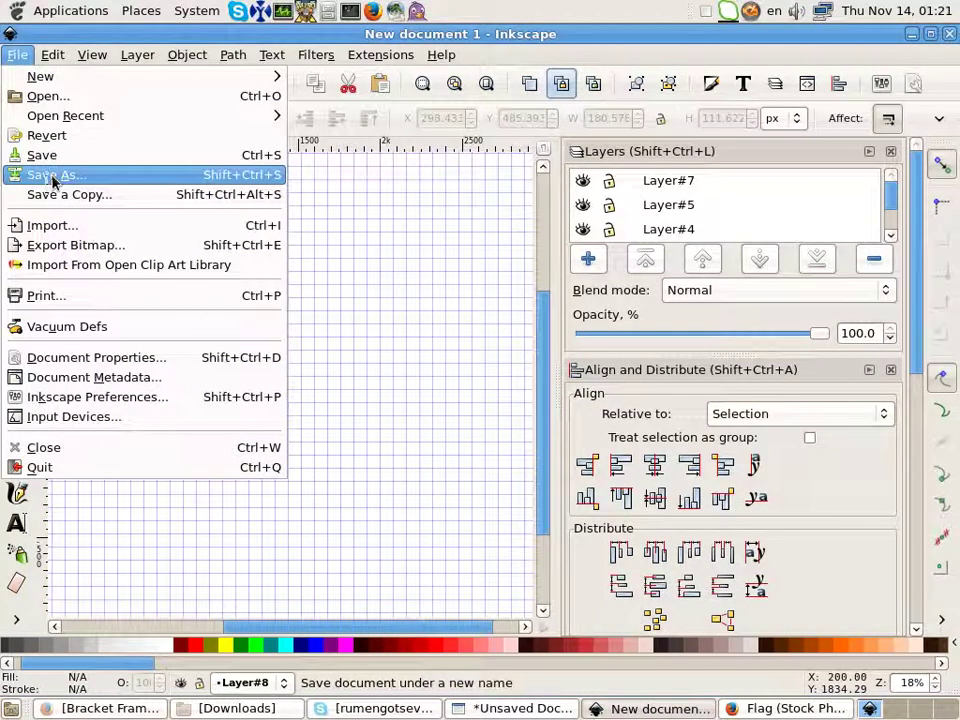
click(40, 174)
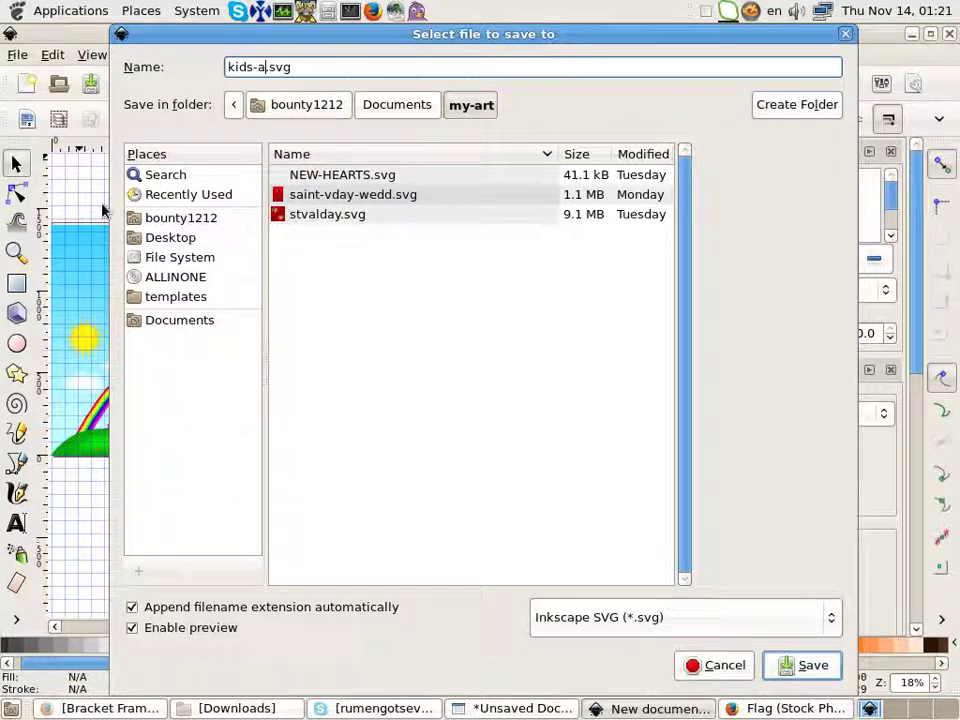
key(Return)
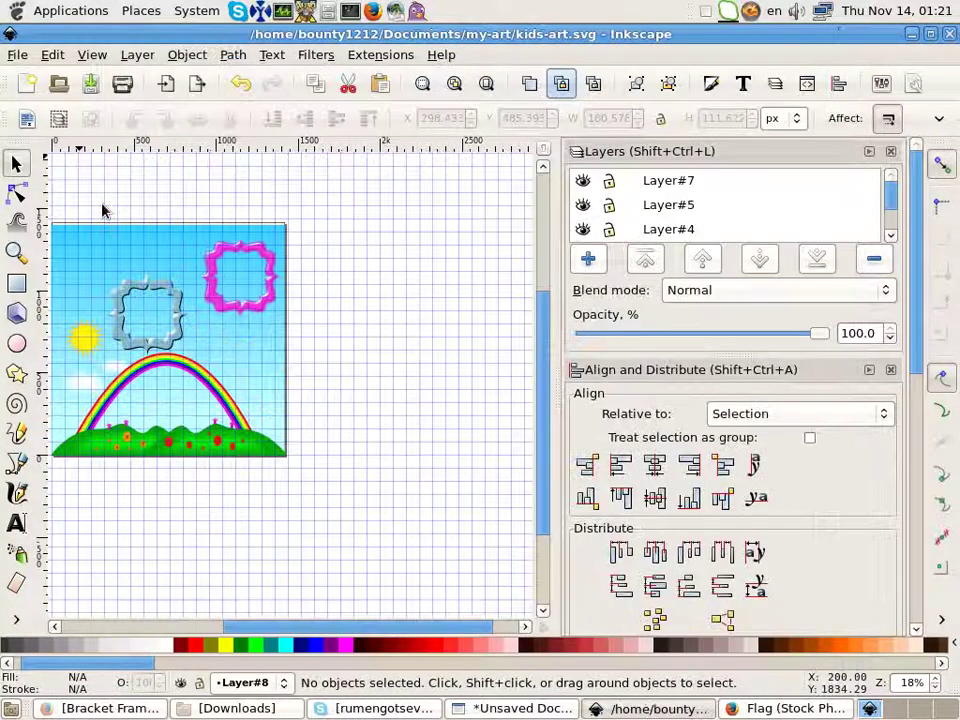
Step: Start another Save As and choose the GIMP XCF file format
click(17, 54)
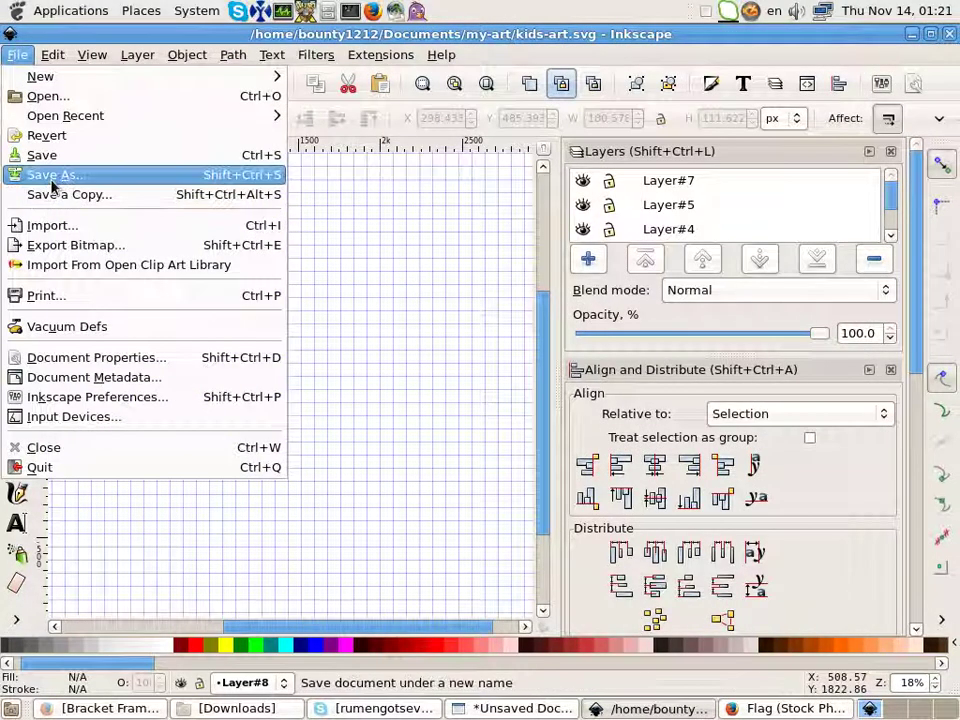
click(52, 178)
click(596, 622)
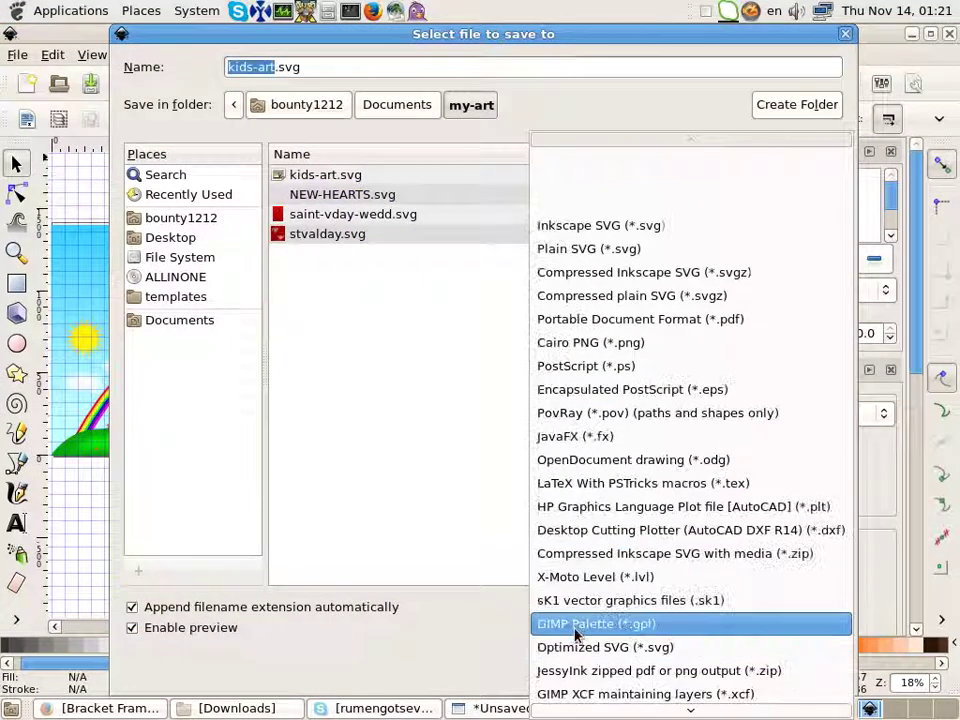
scroll(575, 617, down, 3)
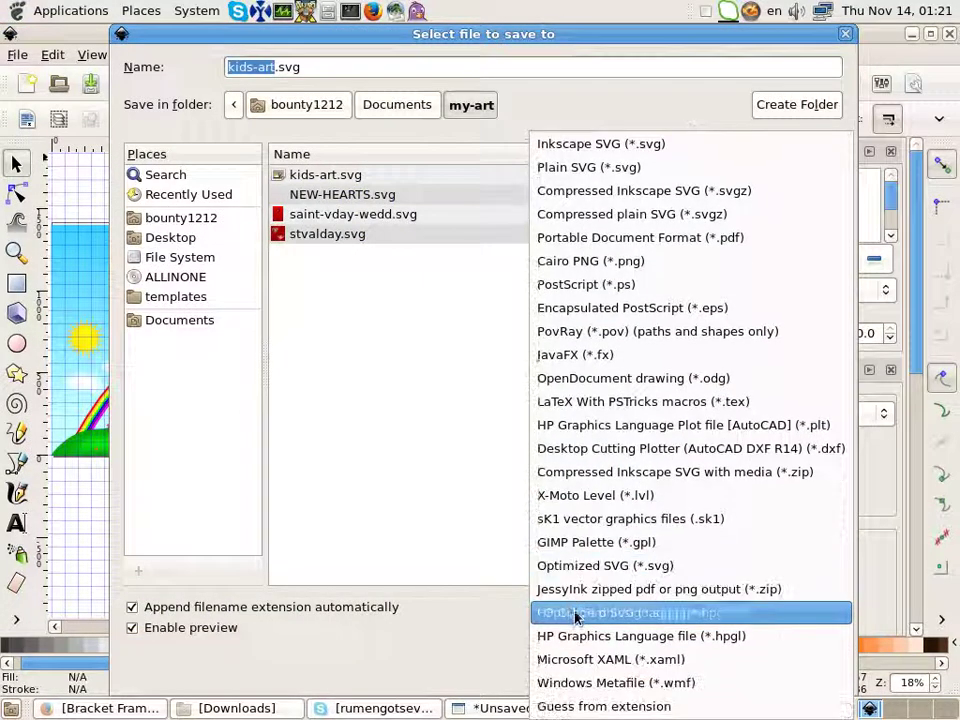
click(615, 621)
Step: Save the landscape as kids-art.xcf, then stretch the sky rectangle's top edge slightly taller
click(800, 668)
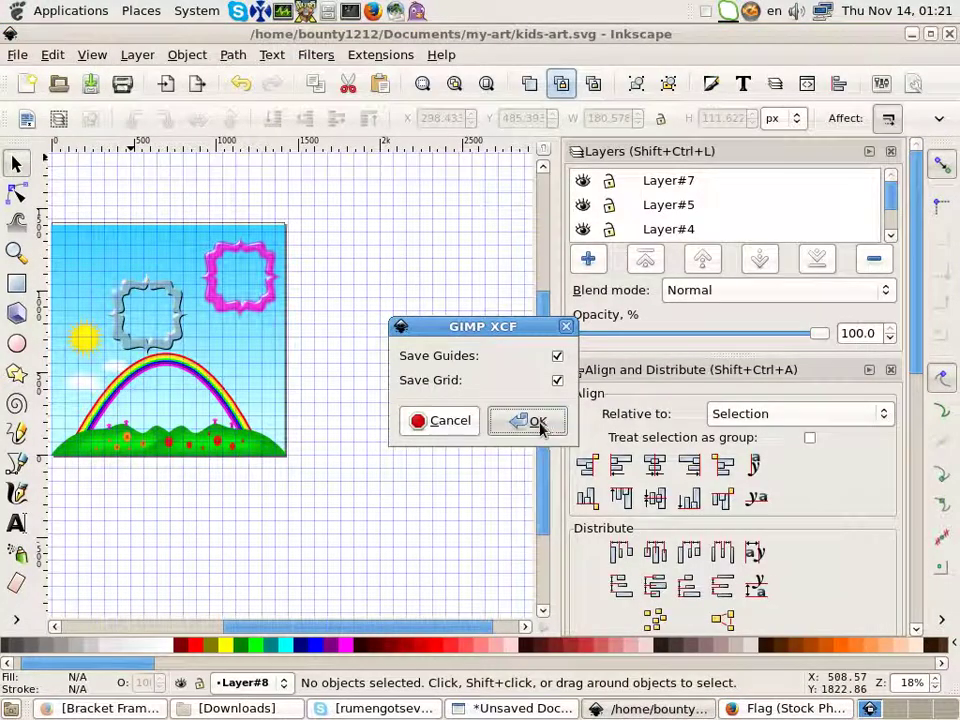
click(537, 422)
ctrl+scroll(63, 257, up, 4)
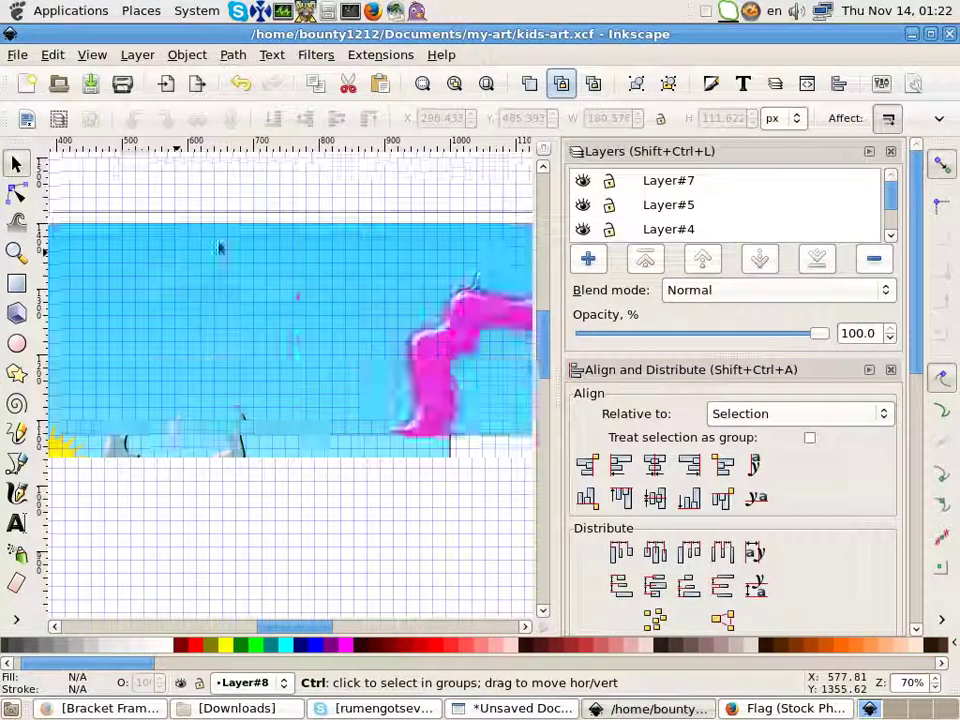
click(221, 249)
ctrl+scroll(268, 223, up, 3)
ctrl+scroll(259, 216, up, 4)
mouse_move(195, 297)
mouse_down()
mouse_move(193, 334)
mouse_move(236, 208)
mouse_up()
ctrl+scroll(236, 240, down, 7)
ctrl+scroll(236, 264, down, 7)
Step: Save the updated drawing again in GIMP XCF format as kids-art.xcf
click(91, 87)
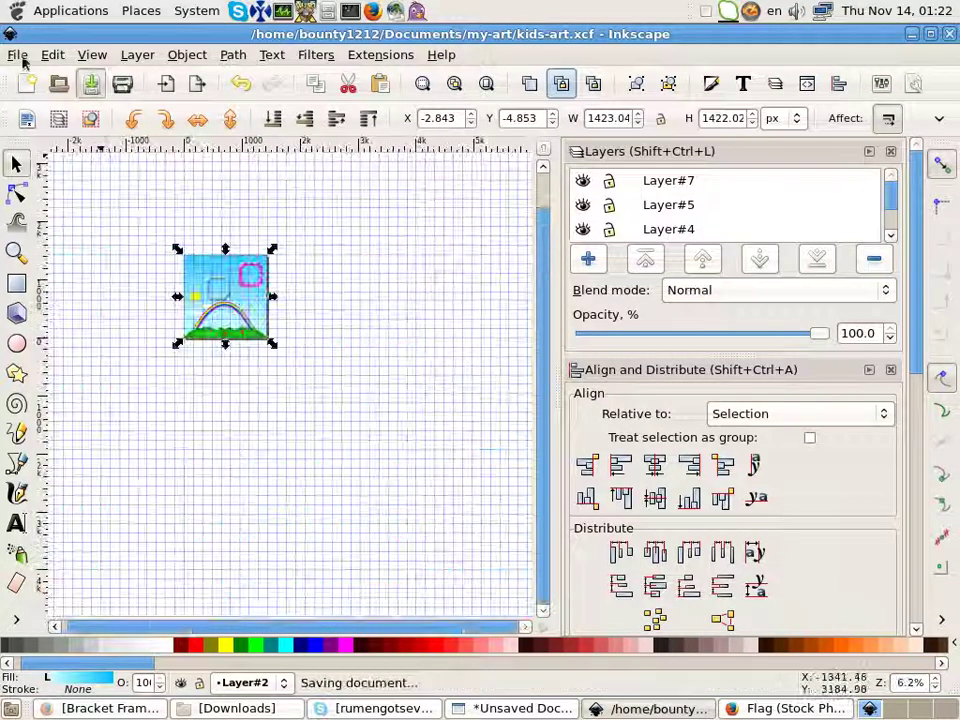
key(Return)
click(17, 54)
click(60, 175)
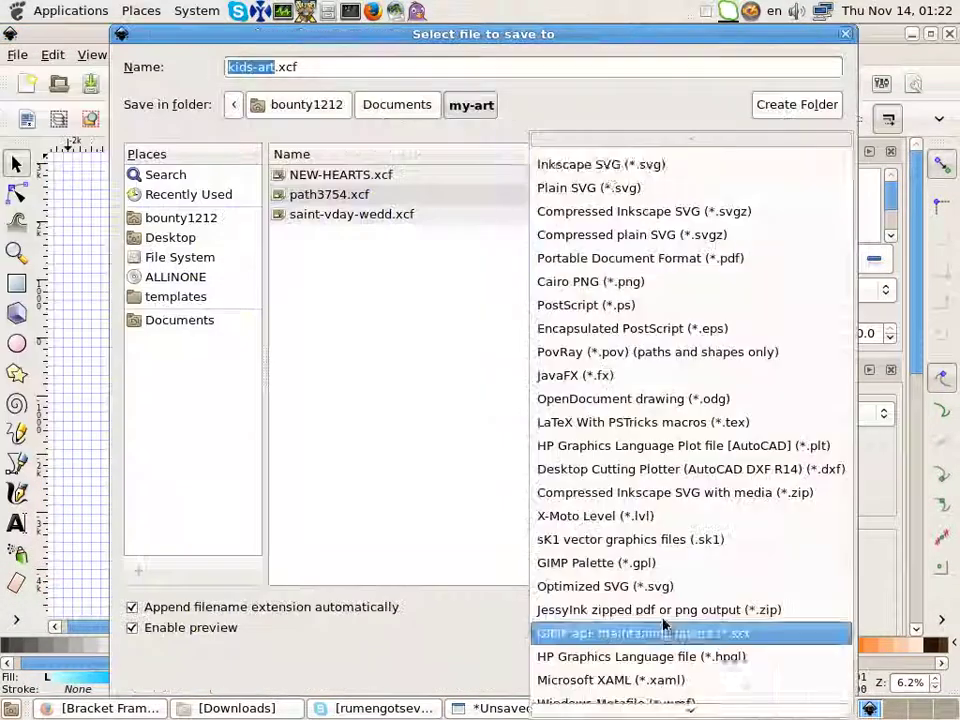
click(685, 632)
click(642, 100)
key(Return)
Step: Close Inkscape and launch GIMP from the graphics applications
click(950, 33)
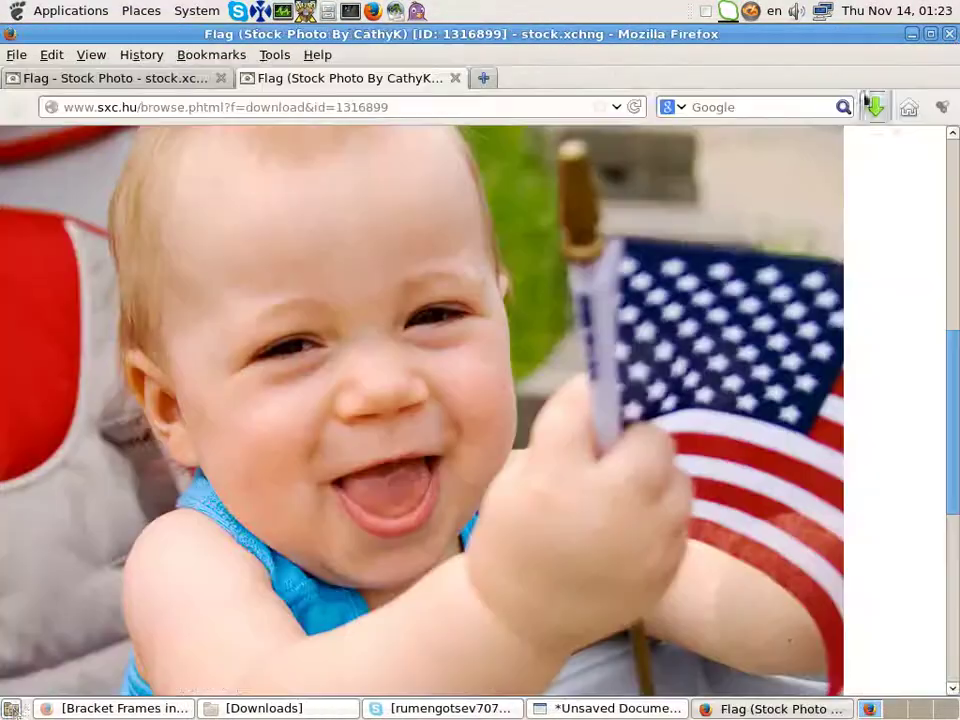
key(ctrl+alt+d)
click(55, 11)
click(270, 318)
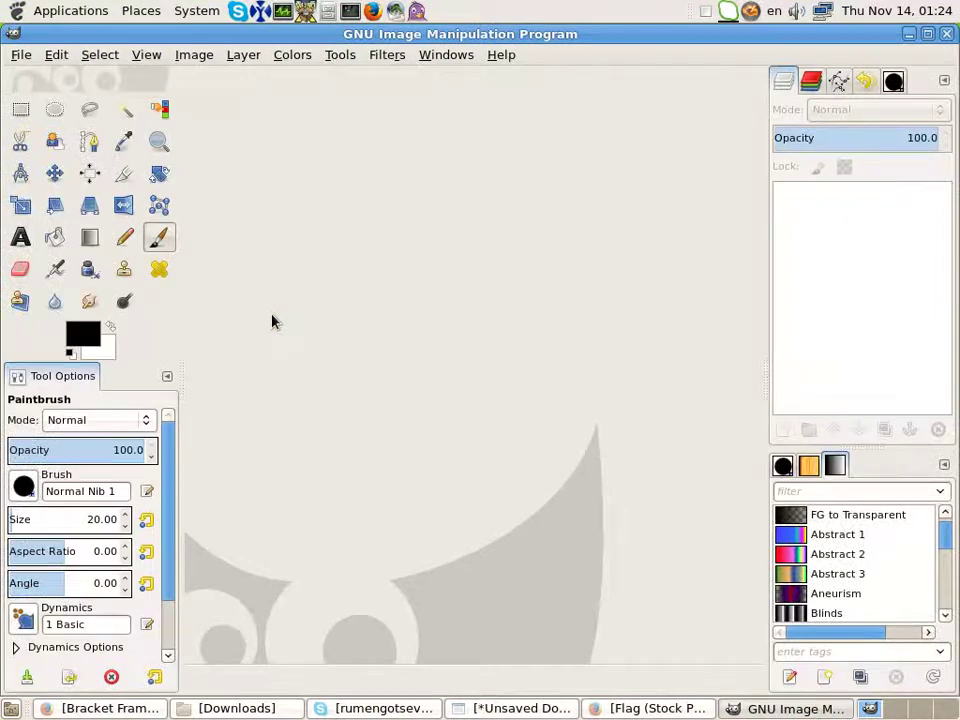
Step: Open kids-art.xcf from Documents > my-art and dismiss the leftover error message
click(18, 55)
click(32, 118)
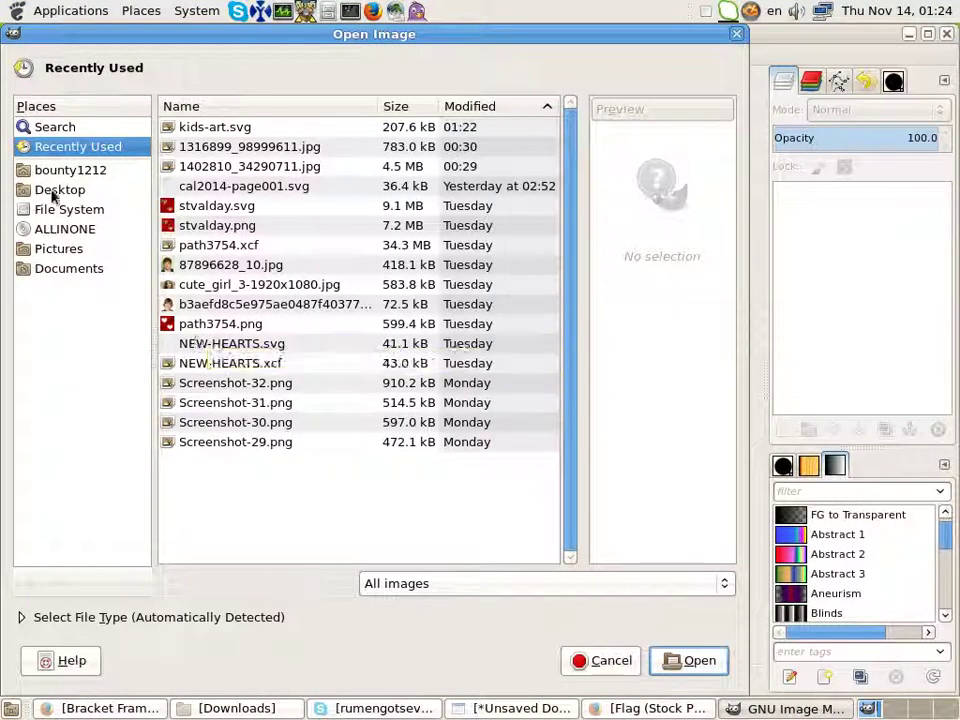
click(55, 268)
double_click(200, 146)
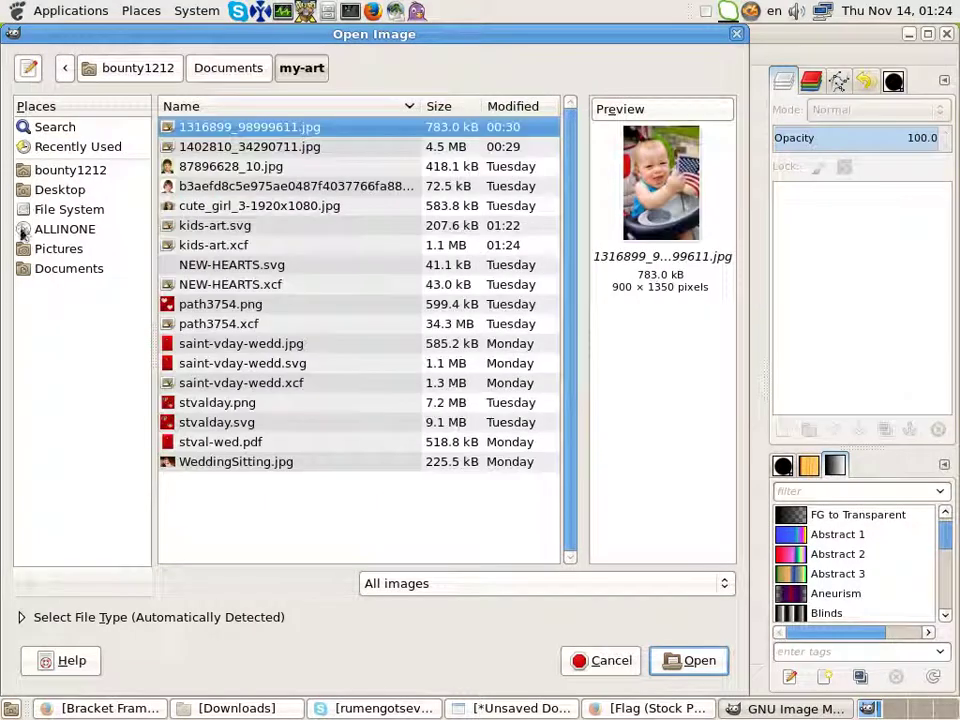
click(188, 244)
click(700, 660)
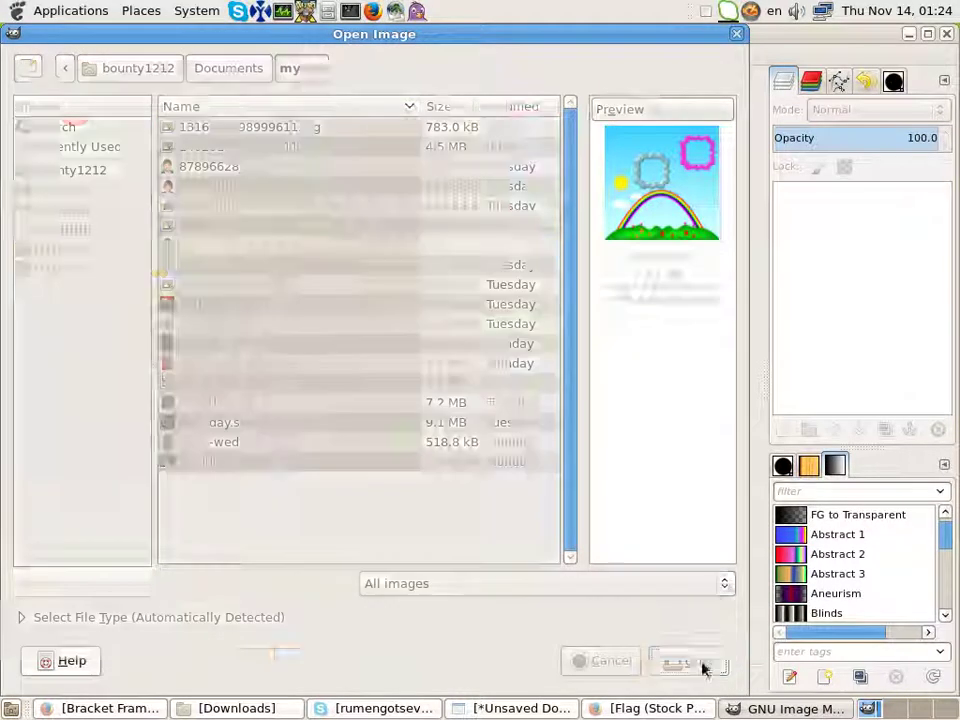
click(424, 166)
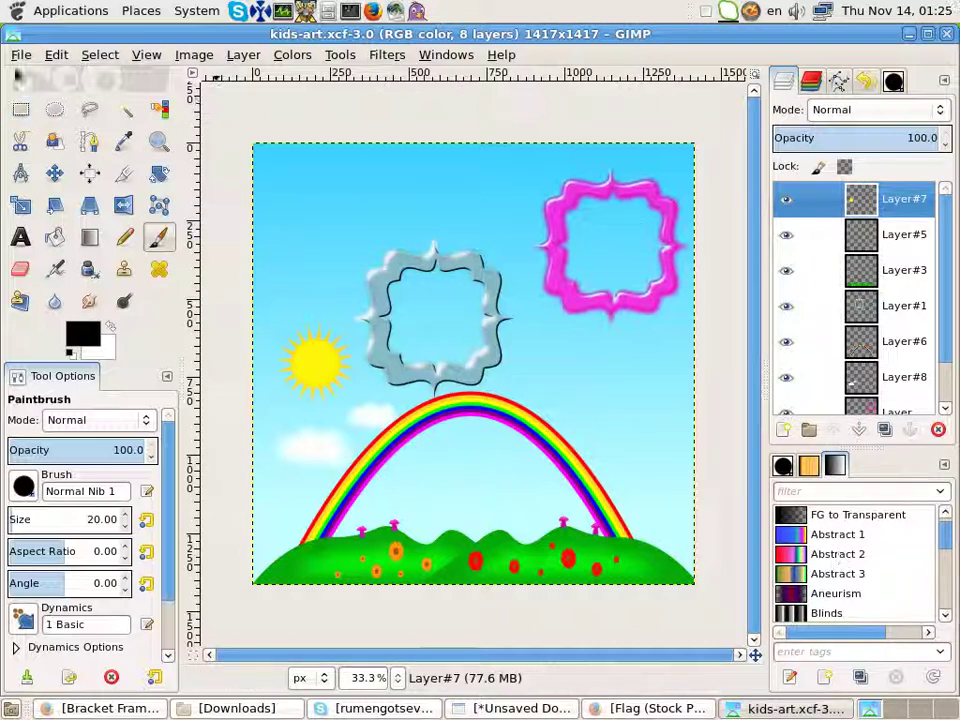
click(21, 54)
Step: Open 1402810_34290711.jpg, keep its colour profile, and drop it into kids-art as a layer
click(30, 117)
click(224, 149)
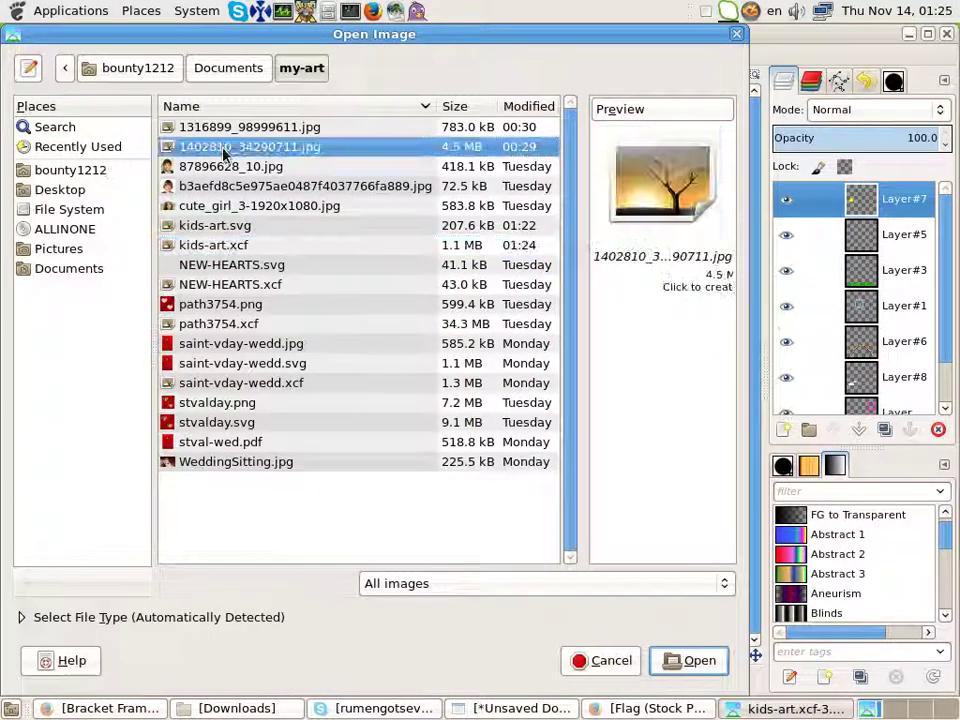
click(697, 661)
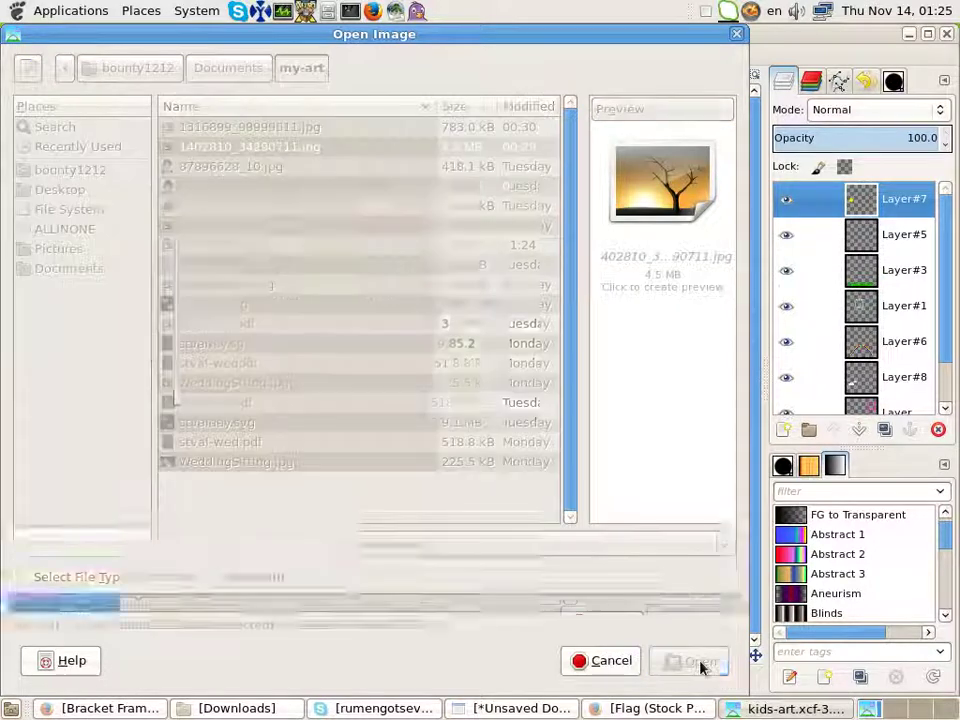
click(425, 377)
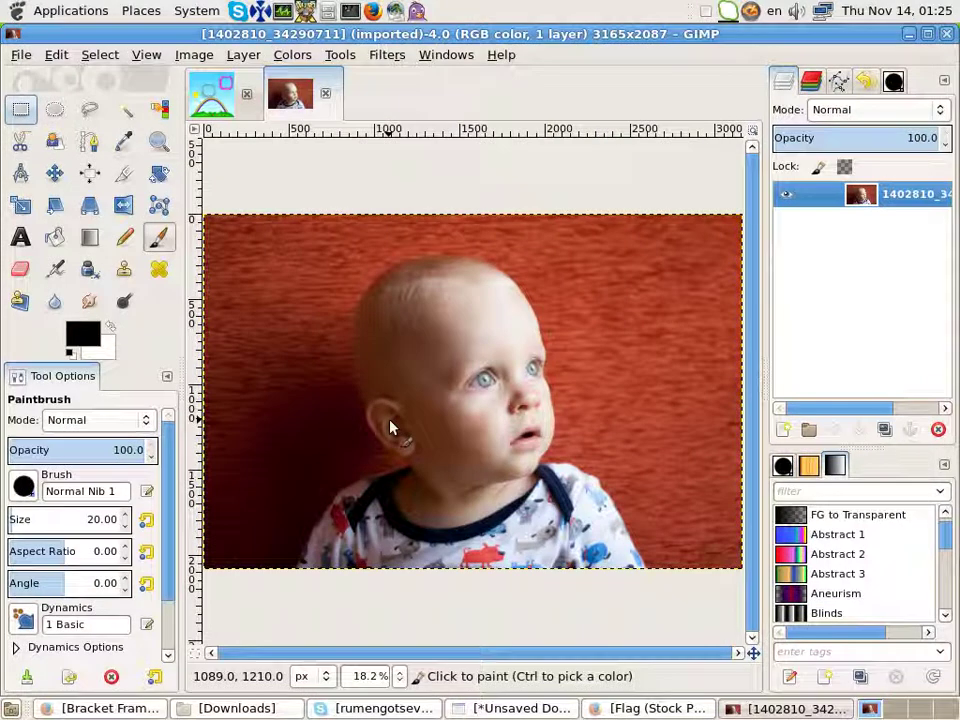
mouse_move(290, 95)
mouse_down()
mouse_move(210, 100)
mouse_move(270, 297)
mouse_move(862, 418)
mouse_move(531, 325)
mouse_up()
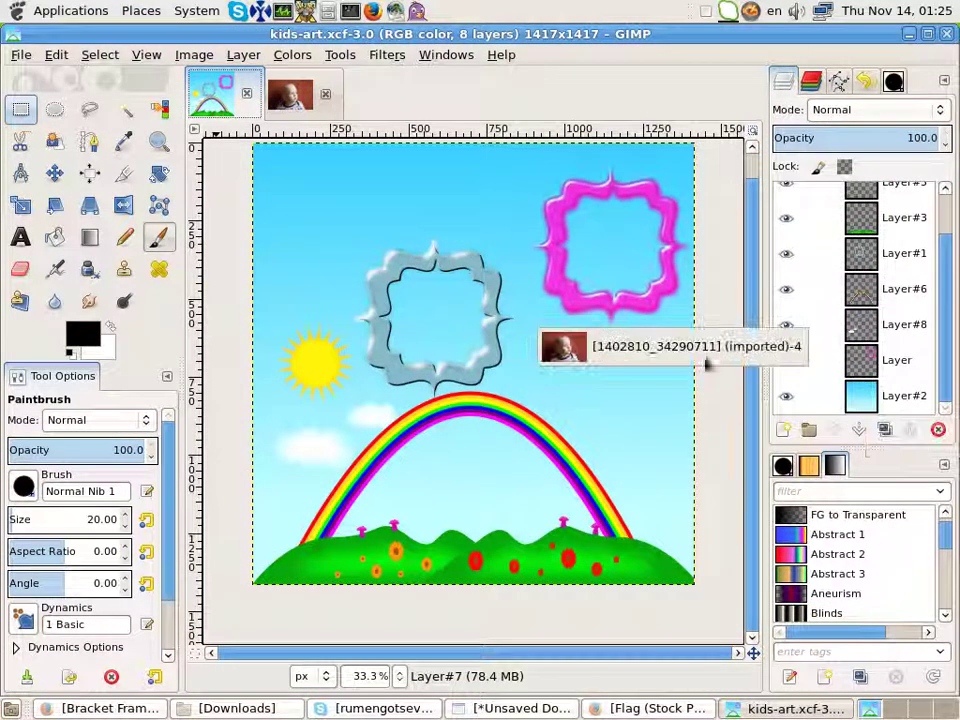
mouse_move(706, 366)
mouse_down()
mouse_move(754, 706)
mouse_move(242, 381)
mouse_up()
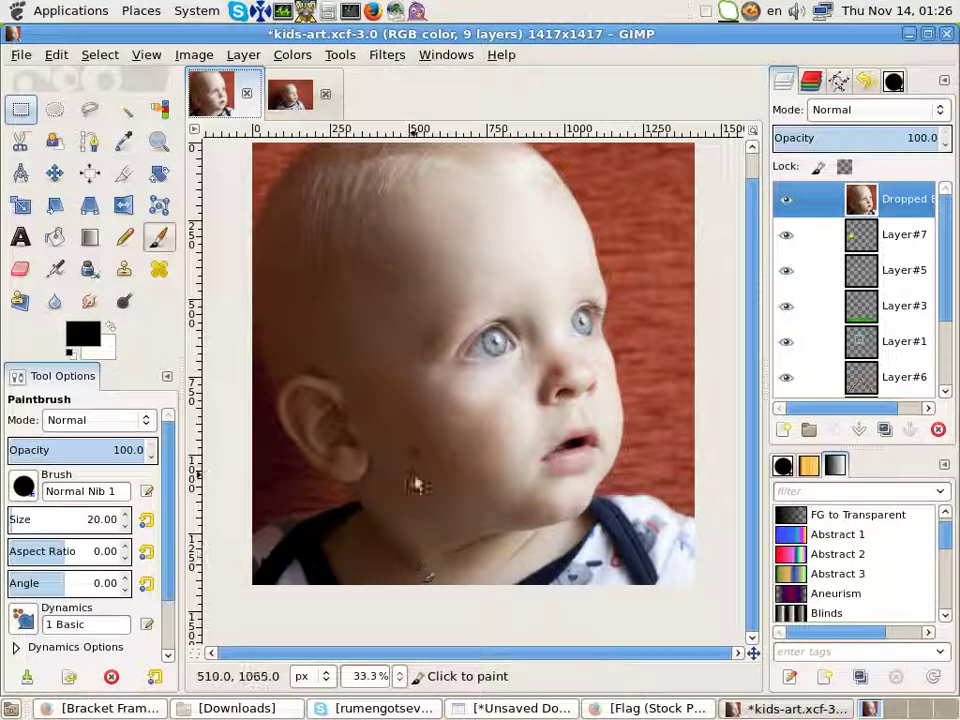
Step: Scale the dropped baby photo layer down small and drag it across the landscape
key(minus)
key(minus)
key(minus)
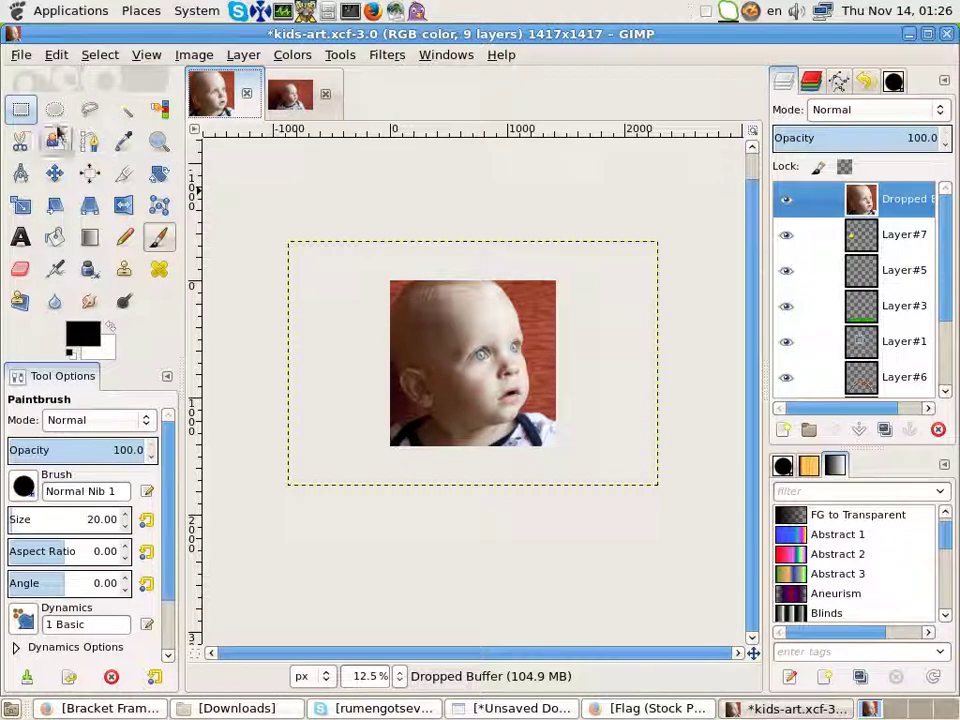
click(934, 60)
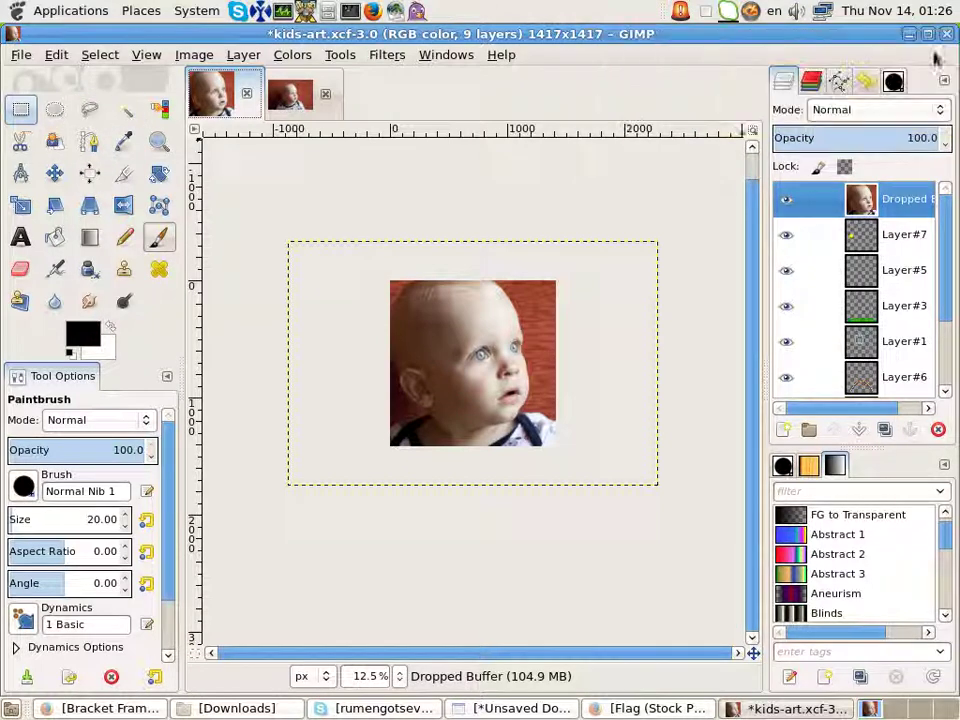
click(16, 213)
click(321, 343)
drag(182, 349, 100, 497)
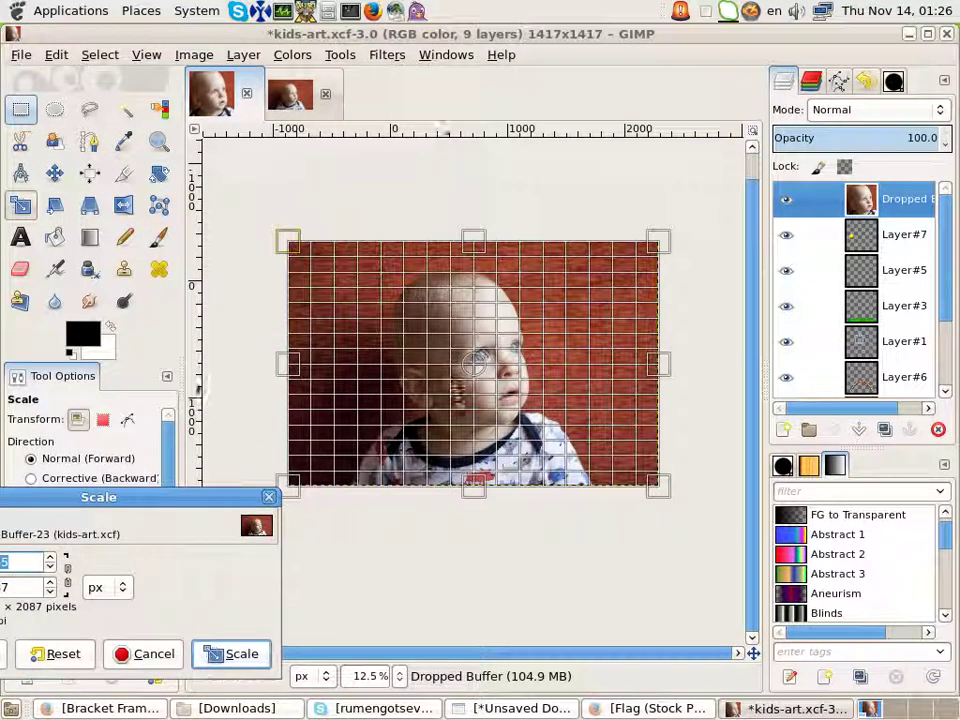
drag(662, 247, 555, 282)
key(Return)
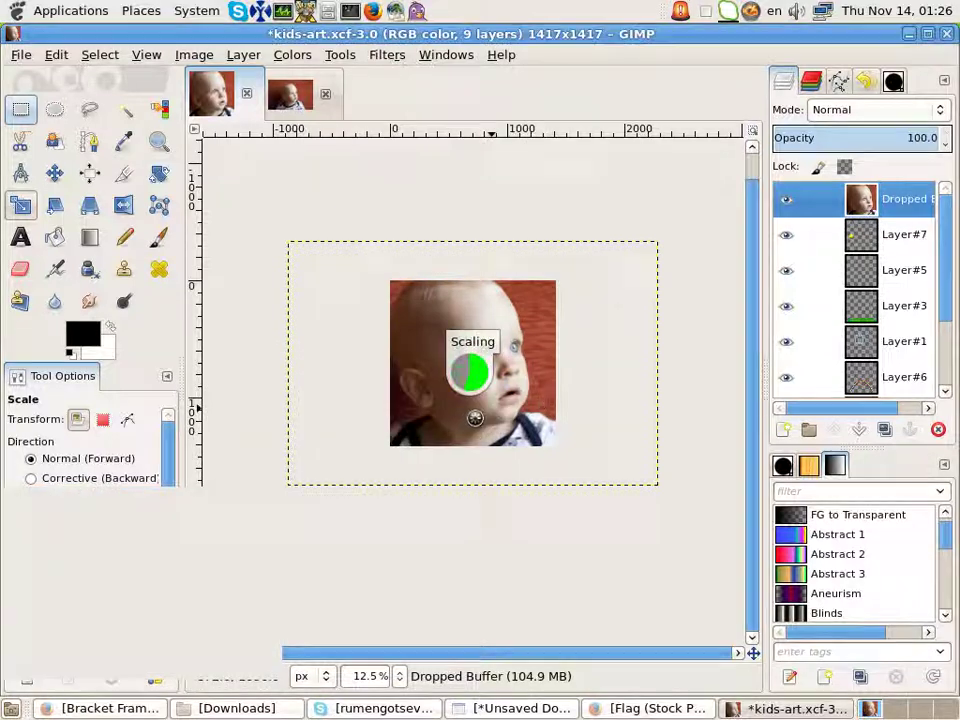
click(54, 174)
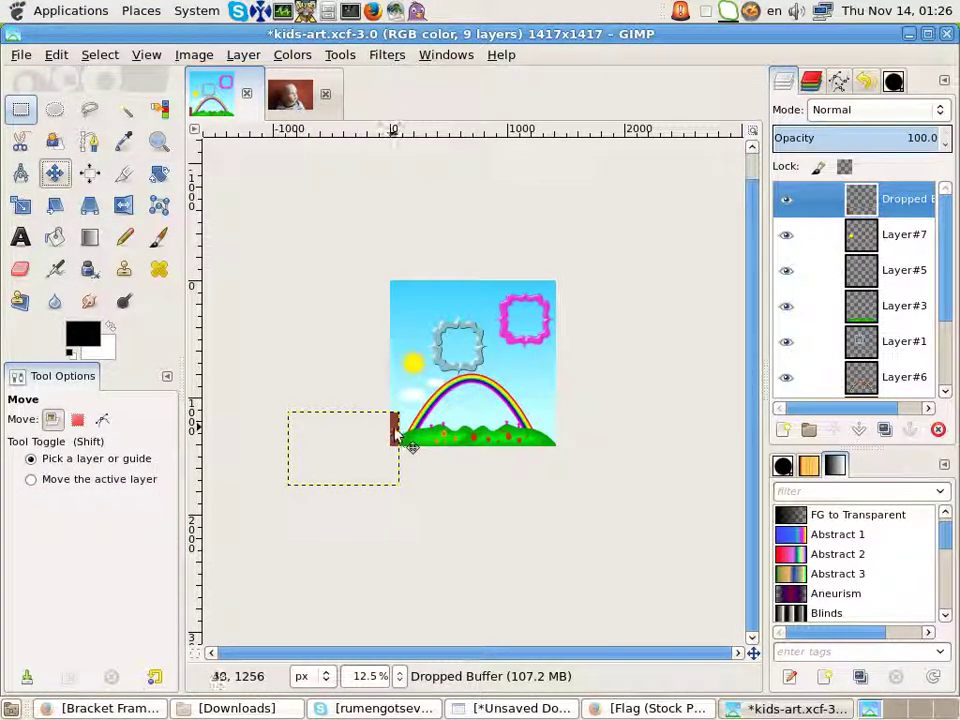
drag(410, 447, 521, 358)
Step: Lower the baby photo beneath the blue frame, halve its size, and move it into the frame
click(859, 429)
click(859, 429)
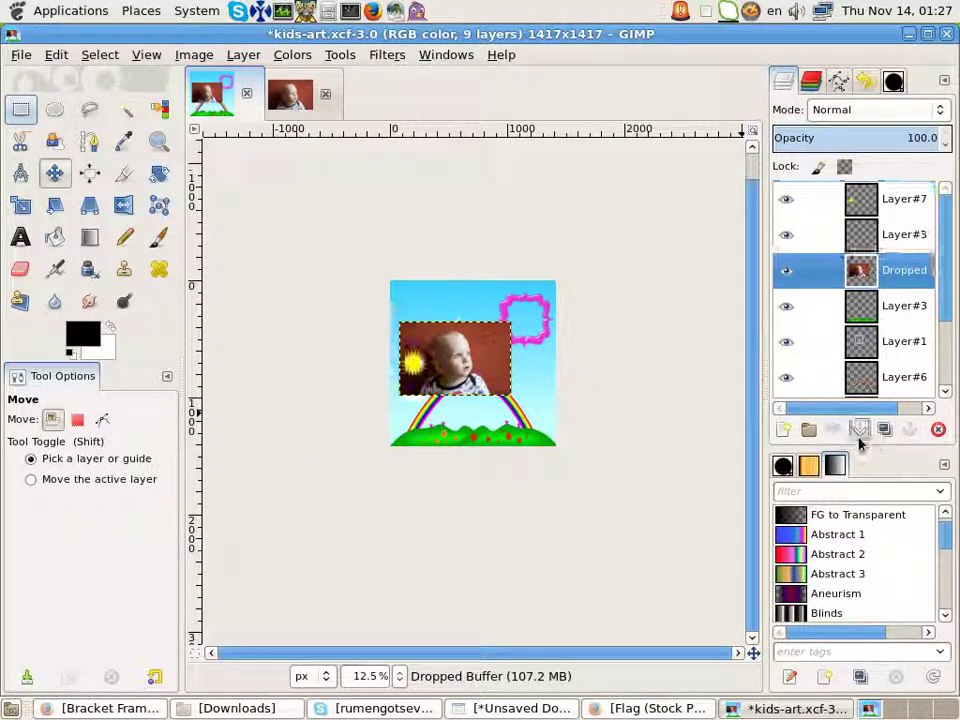
scroll(452, 383, up, 3)
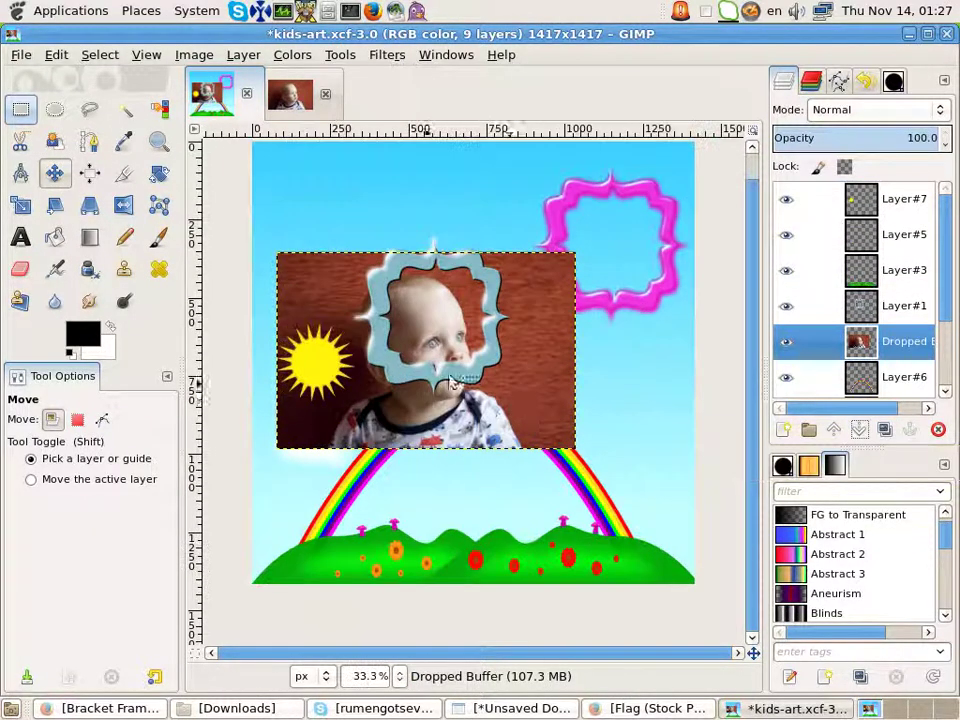
click(21, 205)
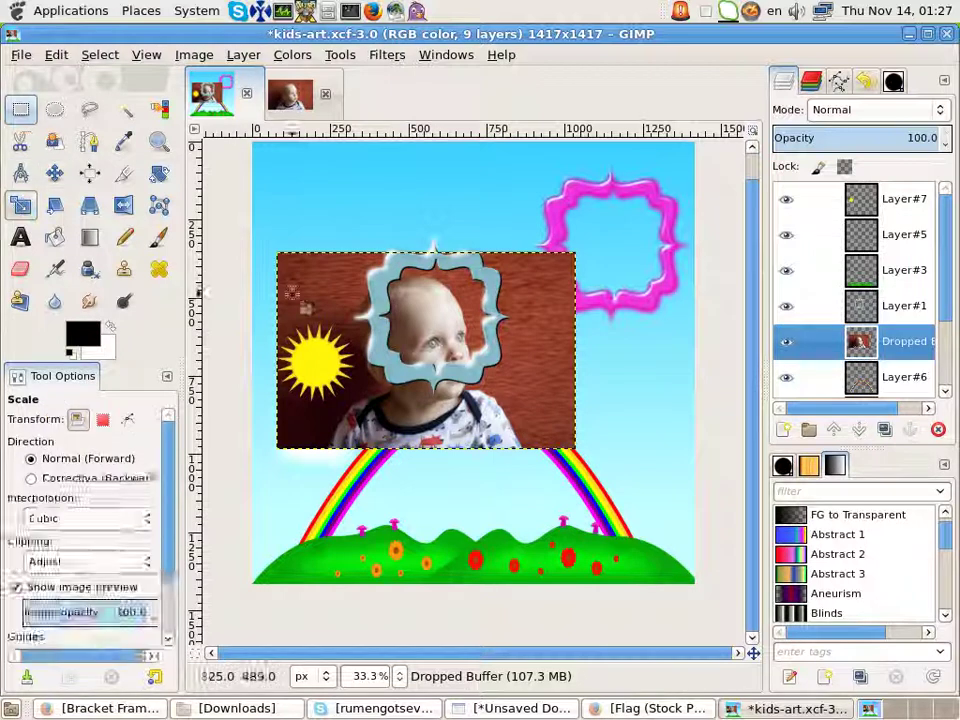
drag(586, 435, 440, 388)
key(Return)
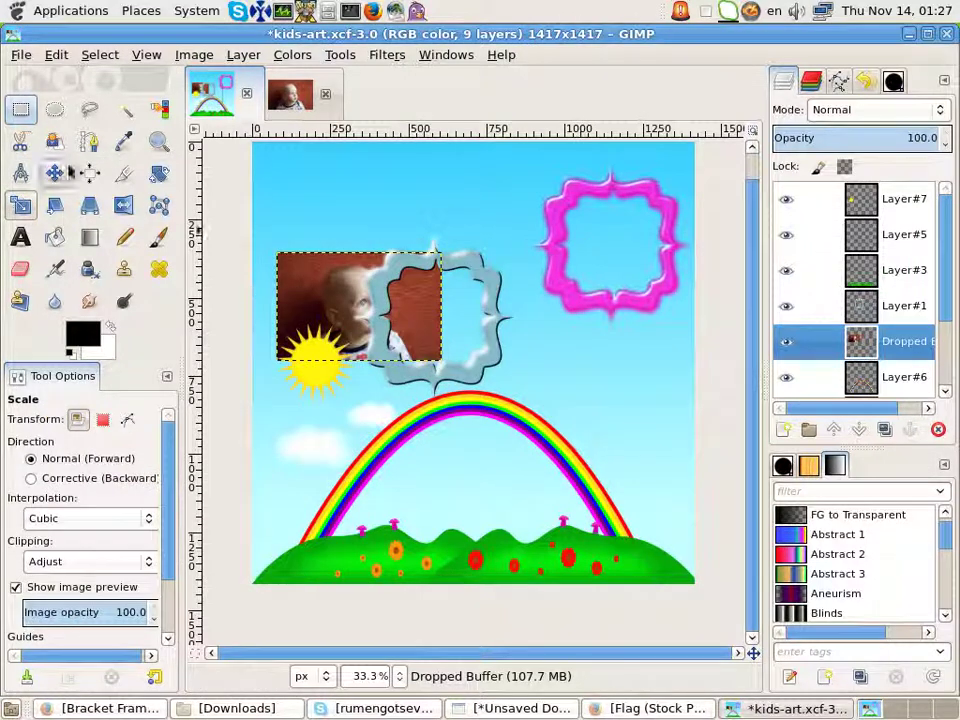
click(54, 173)
drag(301, 293, 380, 306)
Step: Enlarge the baby photo to fill the blue frame and nudge it up and left
key(1)
scroll(432, 355, up, 5)
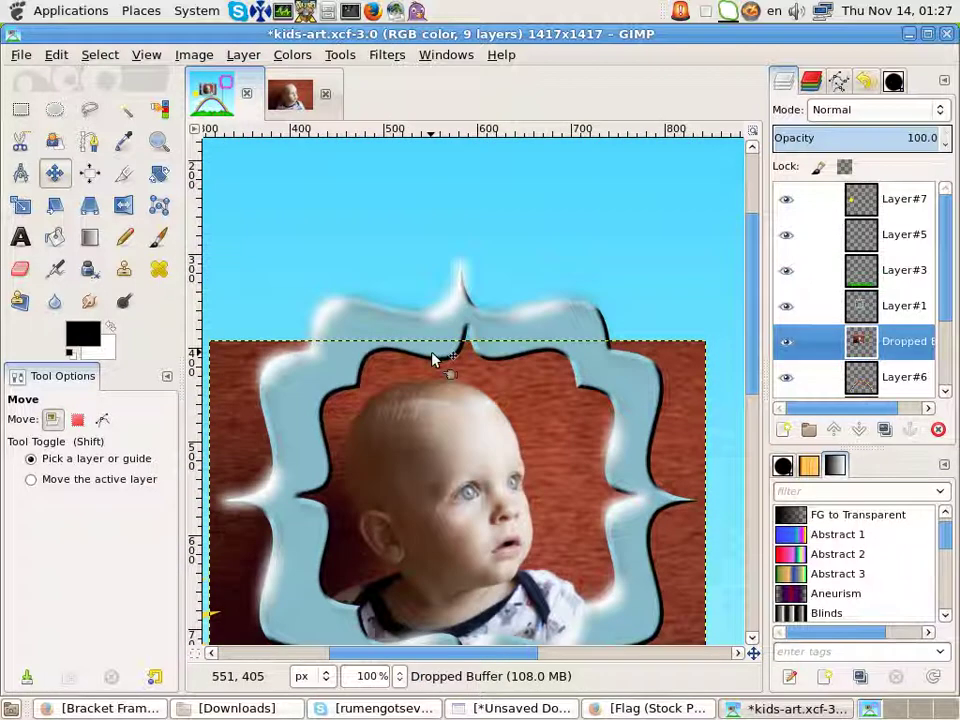
scroll(437, 358, down, 4)
scroll(437, 360, up, 2)
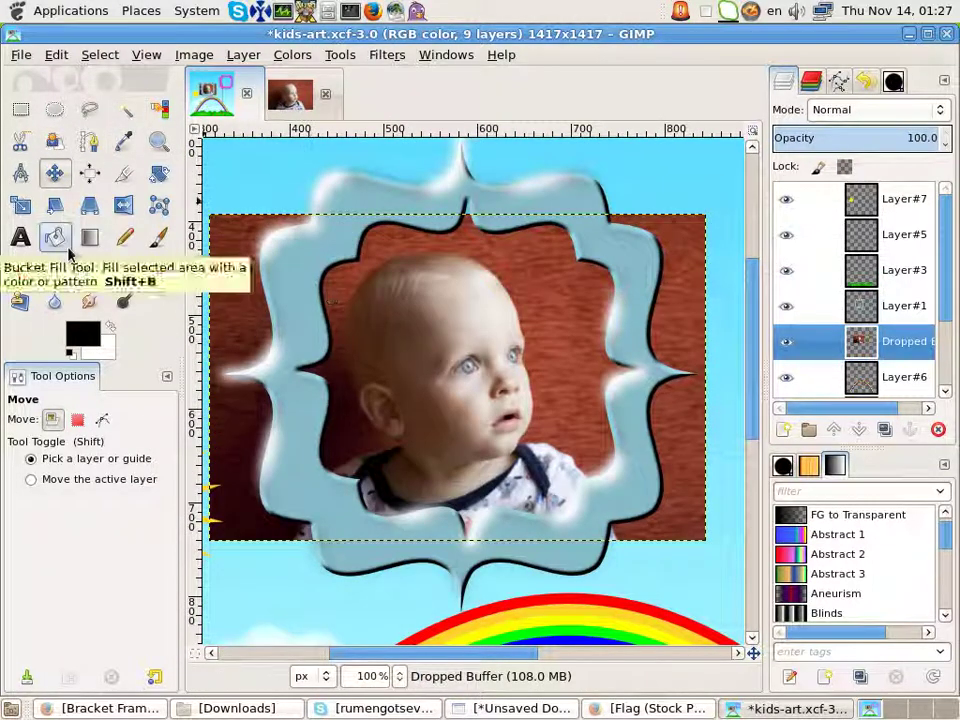
click(20, 206)
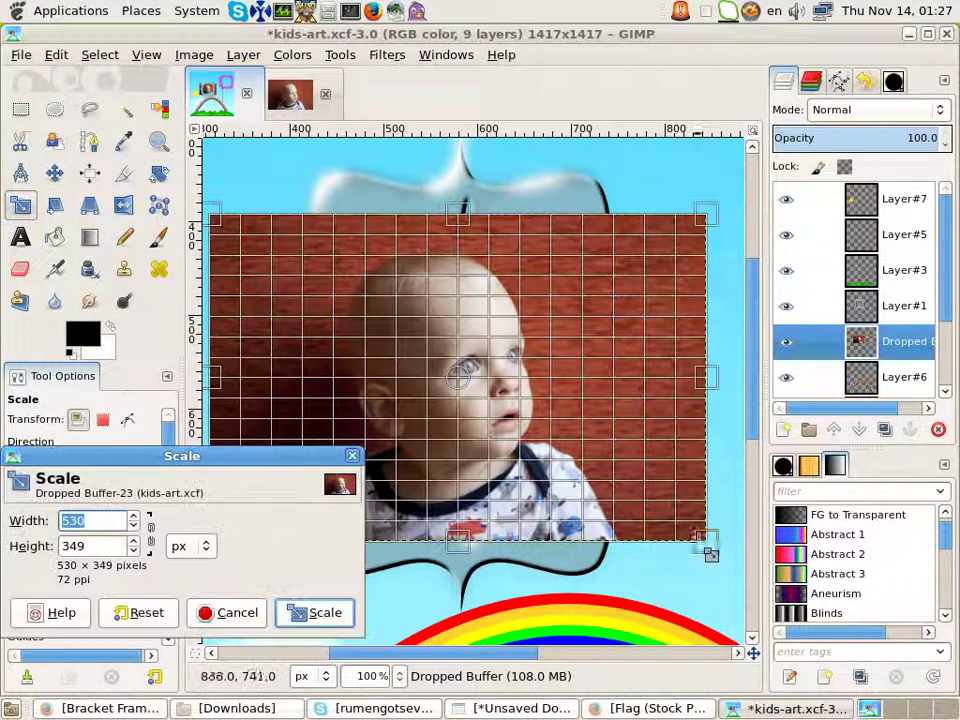
drag(721, 552, 744, 610)
key(Return)
click(54, 173)
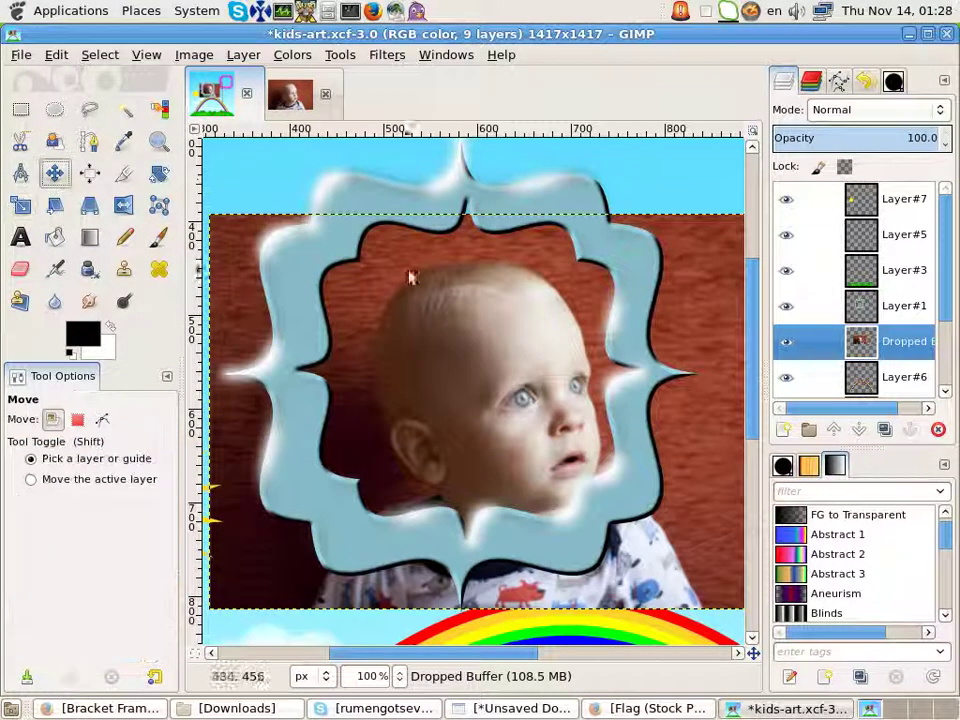
drag(353, 324, 334, 309)
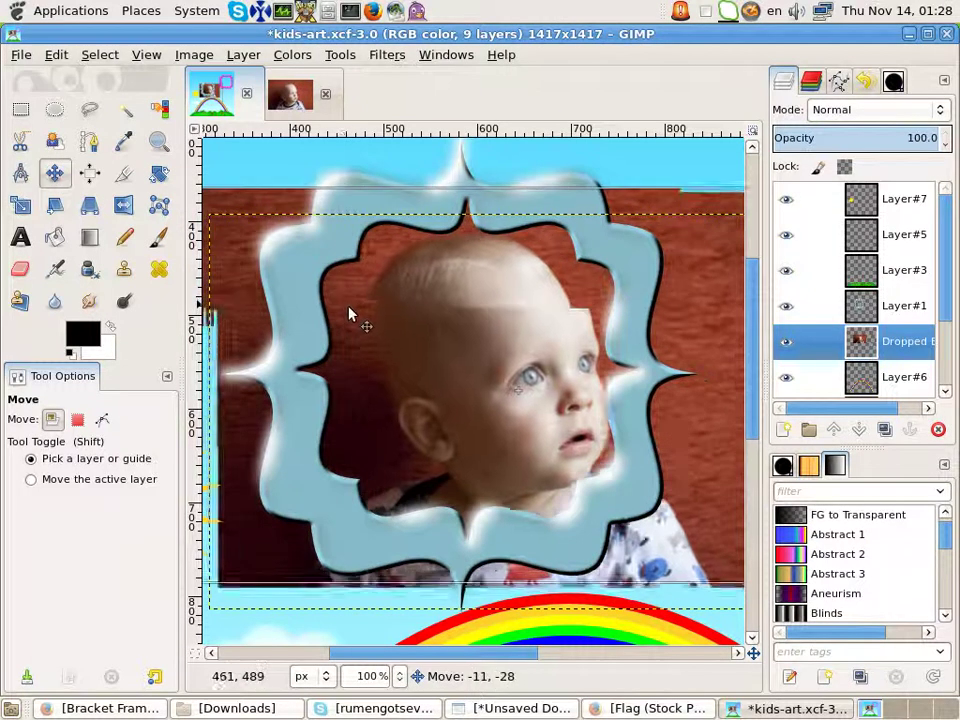
key(minus)
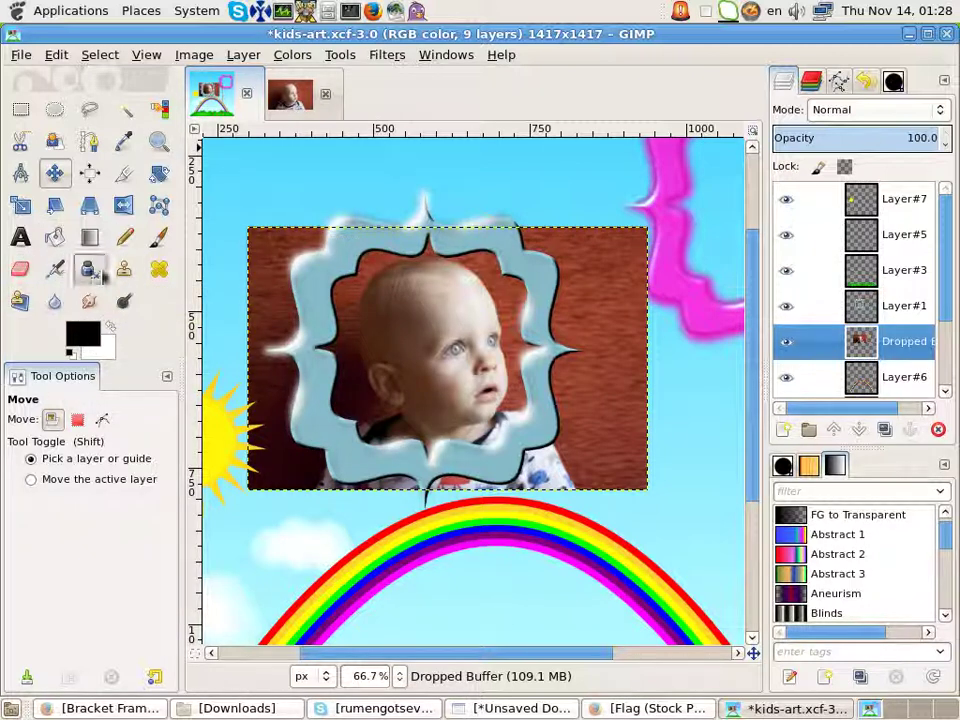
Step: Erase the leftover photo below the blue frame and the brown background beside its top
click(20, 268)
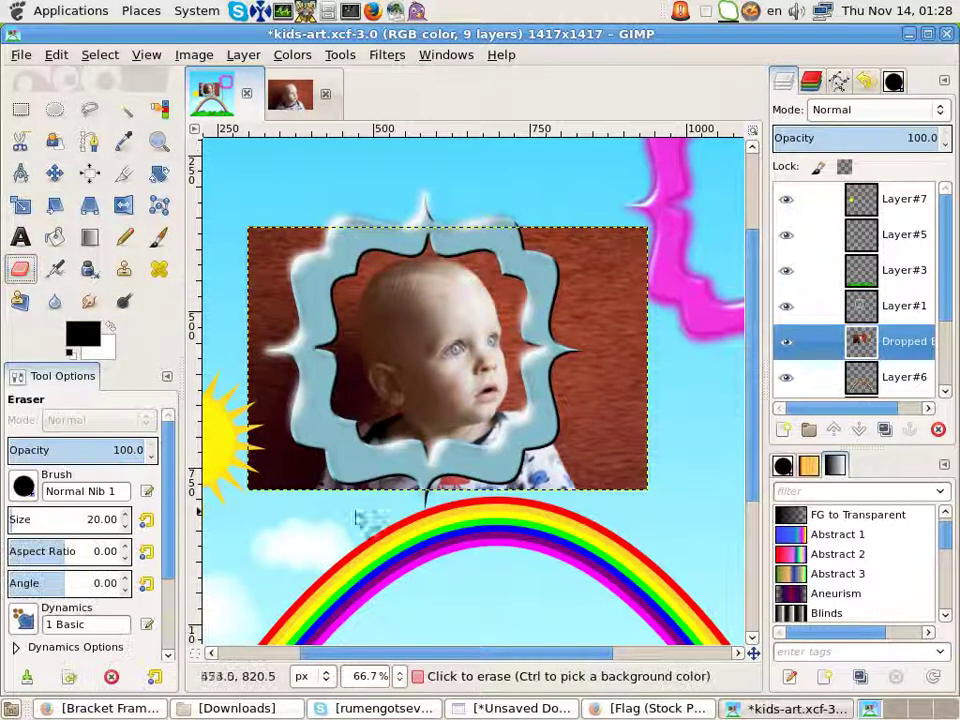
ctrl+scroll(450, 505, up, 3)
drag(410, 440, 603, 470)
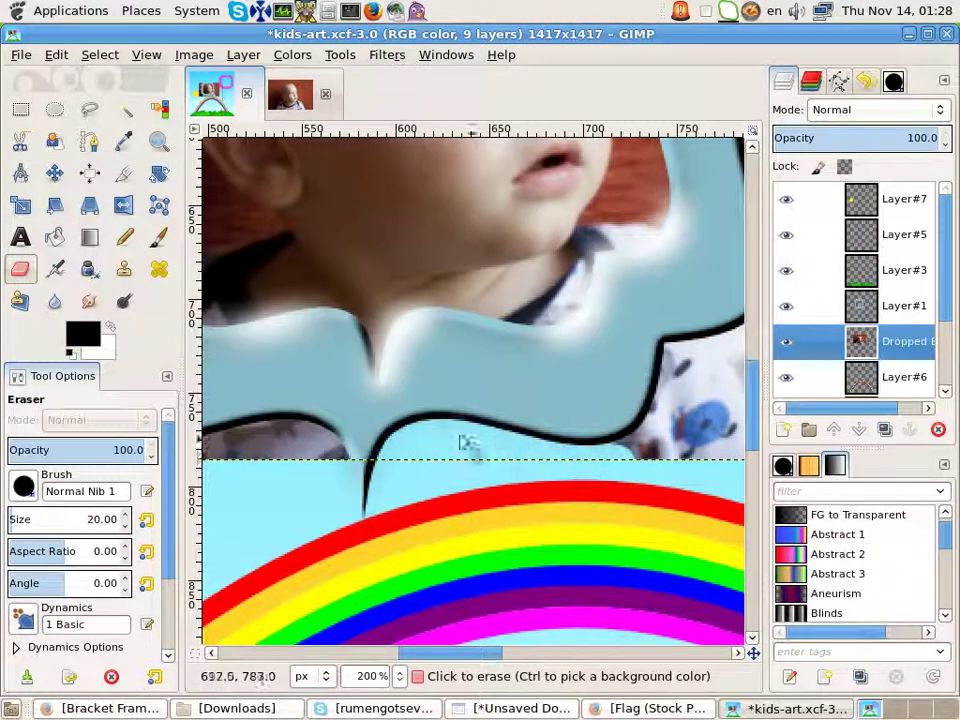
ctrl+scroll(665, 470, down, 2)
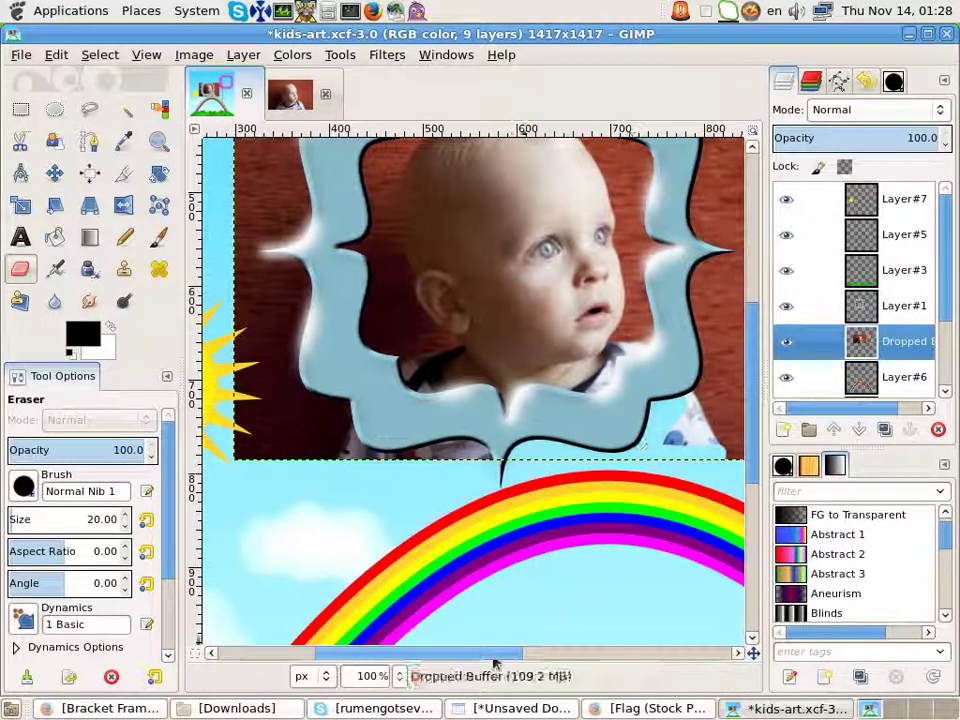
ctrl+scroll(675, 437, up, 3)
mouse_move(428, 289)
mouse_down()
mouse_move(311, 381)
mouse_move(446, 300)
mouse_up()
scroll(476, 366, up, 3)
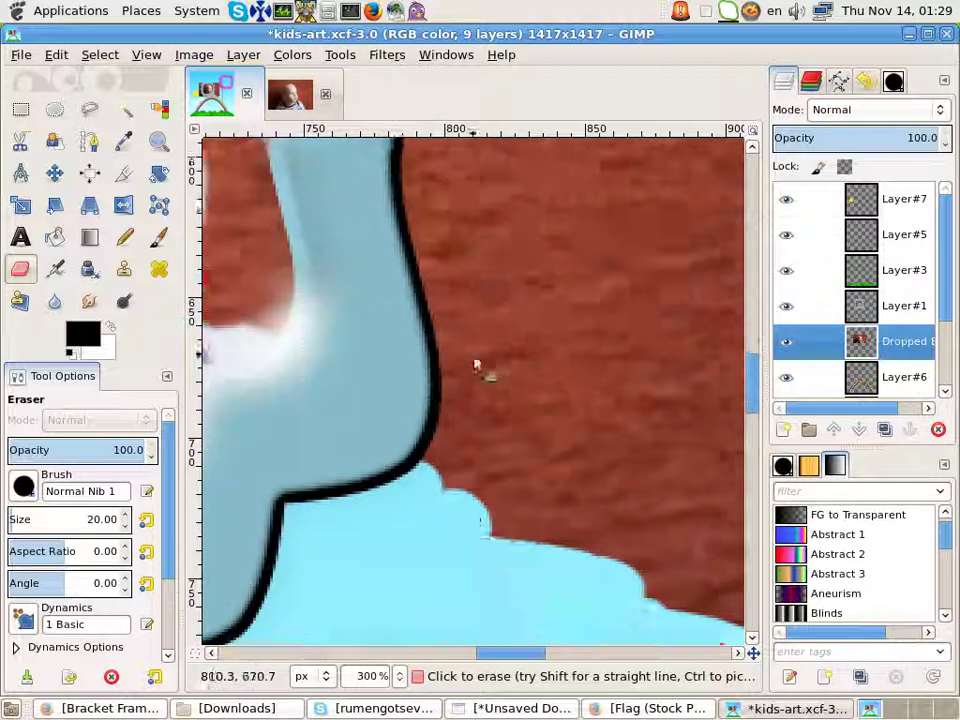
scroll(476, 366, up, 3)
mouse_move(546, 240)
mouse_down()
mouse_move(506, 206)
mouse_move(456, 441)
mouse_up()
scroll(456, 441, up, 8)
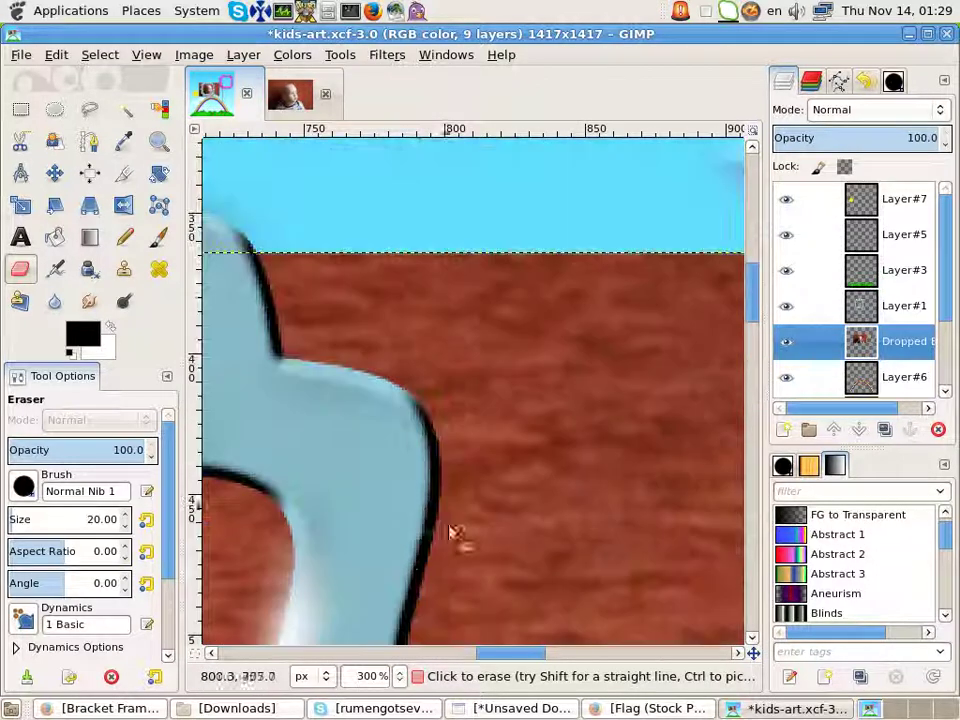
mouse_move(290, 275)
mouse_down()
mouse_move(305, 338)
mouse_move(456, 489)
mouse_up()
scroll(456, 489, down, 3)
scroll(446, 392, down, 5)
scroll(446, 428, up, 3)
mouse_move(455, 150)
mouse_down()
mouse_move(436, 246)
mouse_move(535, 414)
mouse_up()
scroll(463, 392, up, 3)
scroll(467, 364, down, 2)
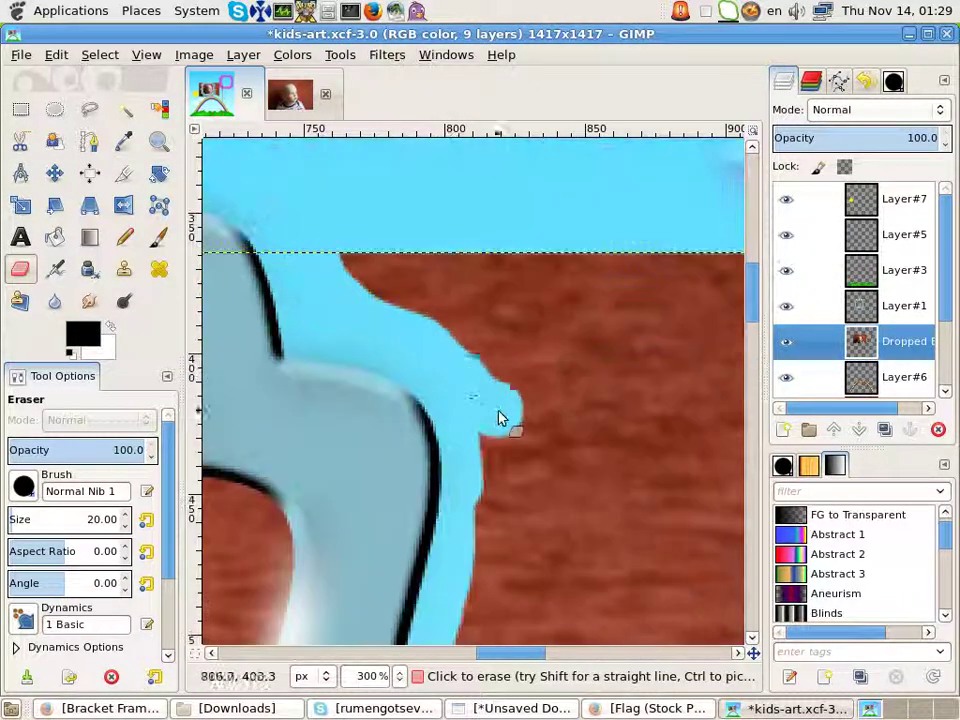
scroll(516, 448, down, 1)
ctrl+scroll(462, 345, down, 1)
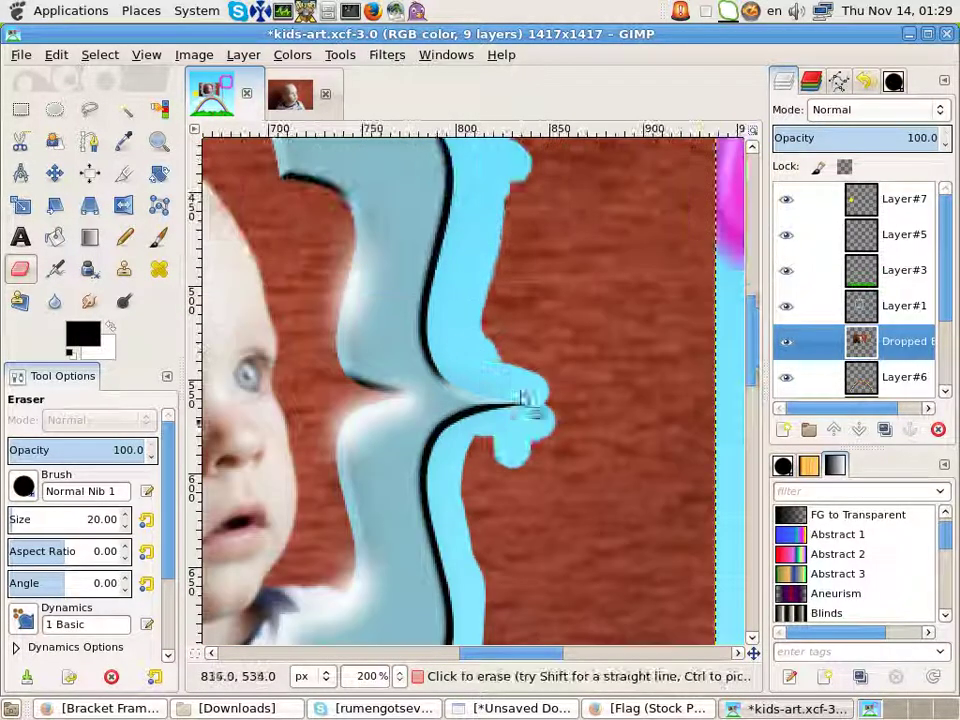
scroll(525, 396, down, 5)
scroll(497, 360, up, 3)
Step: Erase the photo right and left of the frame, enlarging the eraser to 118.53
mouse_move(480, 322)
mouse_down()
mouse_move(525, 621)
mouse_move(557, 253)
mouse_move(553, 622)
mouse_up()
ctrl+scroll(544, 380, down, 4)
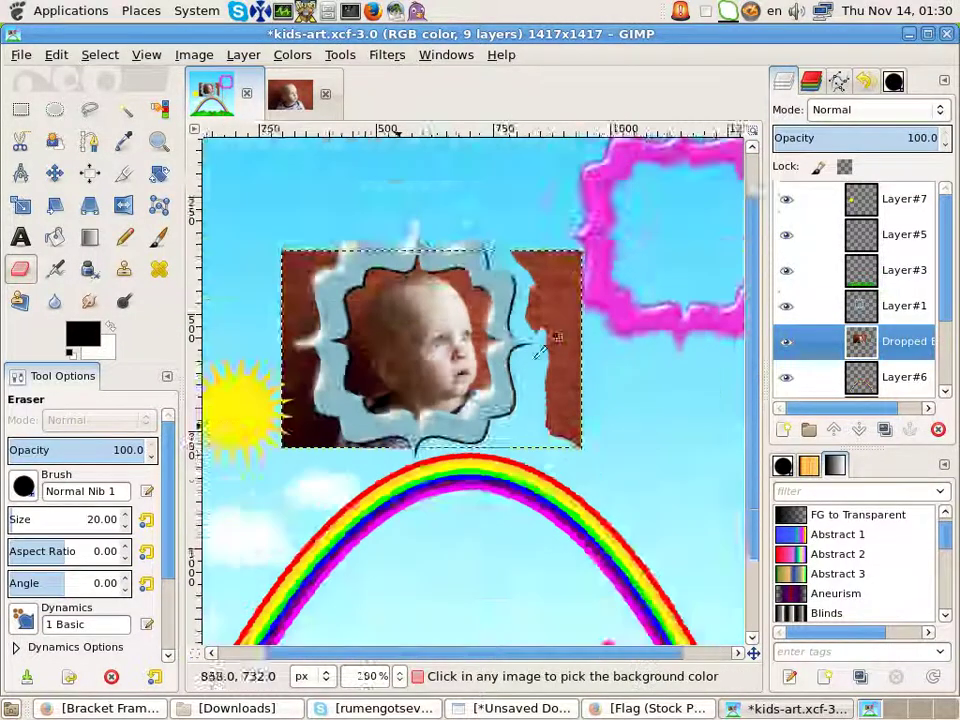
ctrl+scroll(407, 463, up, 3)
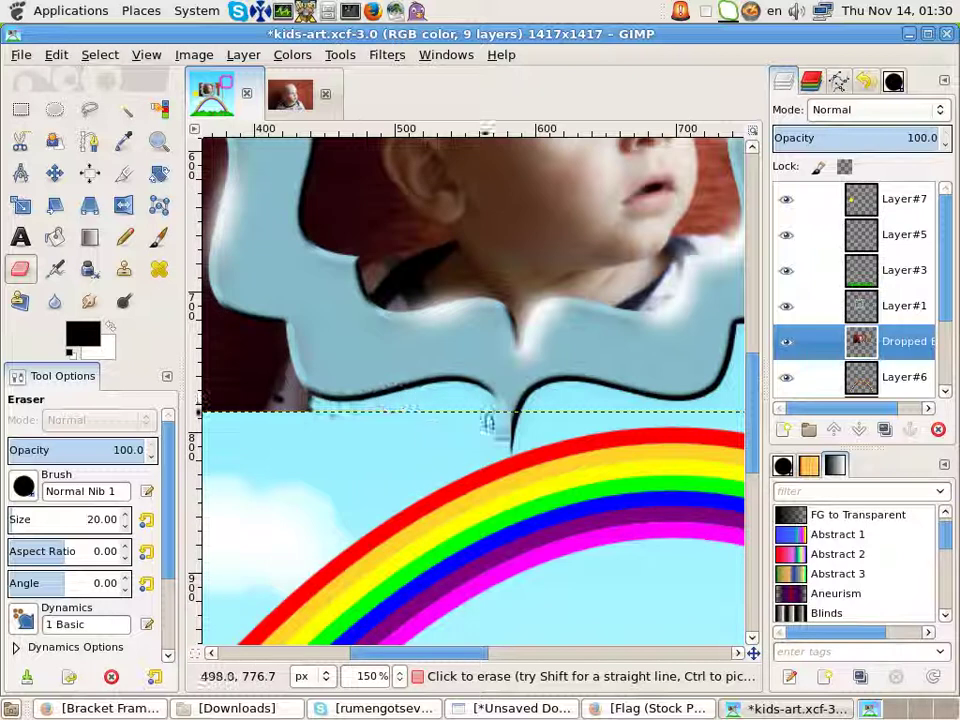
drag(418, 400, 260, 320)
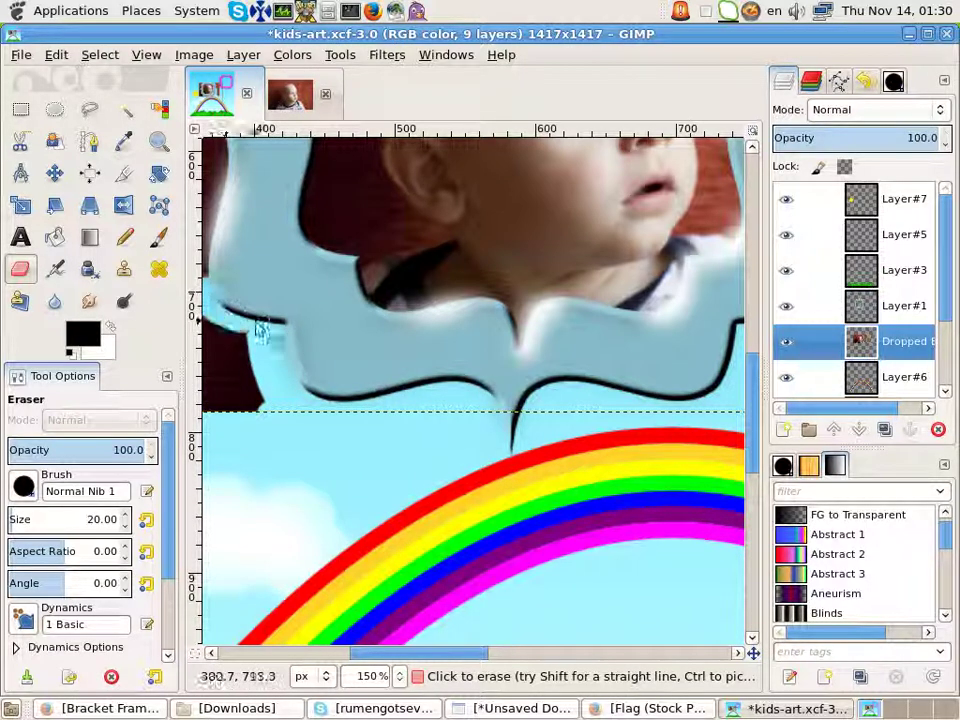
ctrl+scroll(265, 360, down, 3)
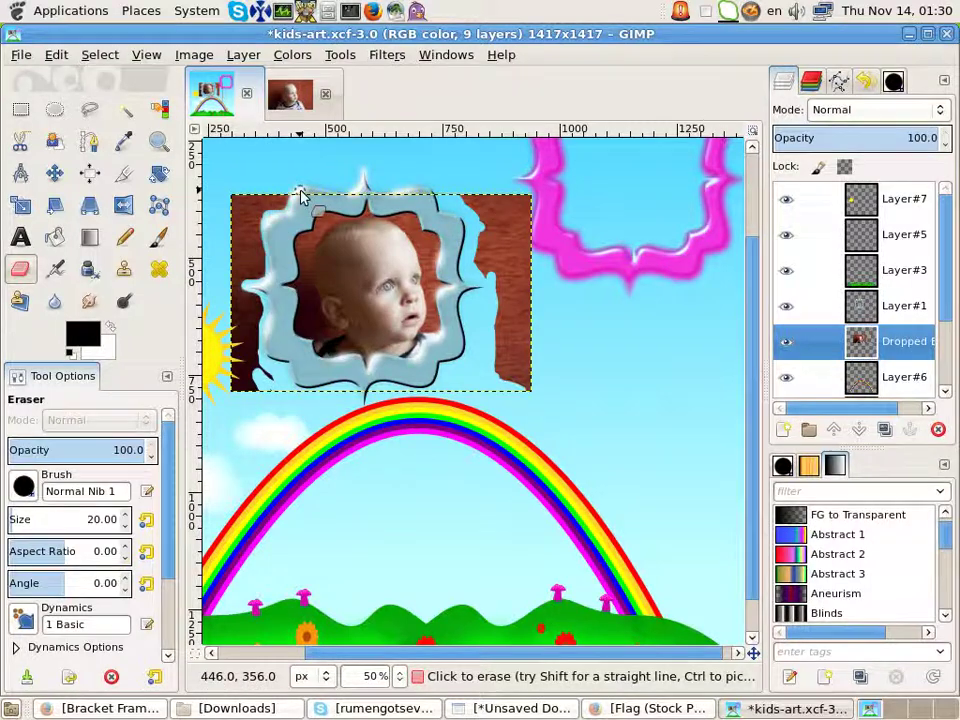
ctrl+scroll(210, 365, up, 2)
drag(318, 392, 278, 170)
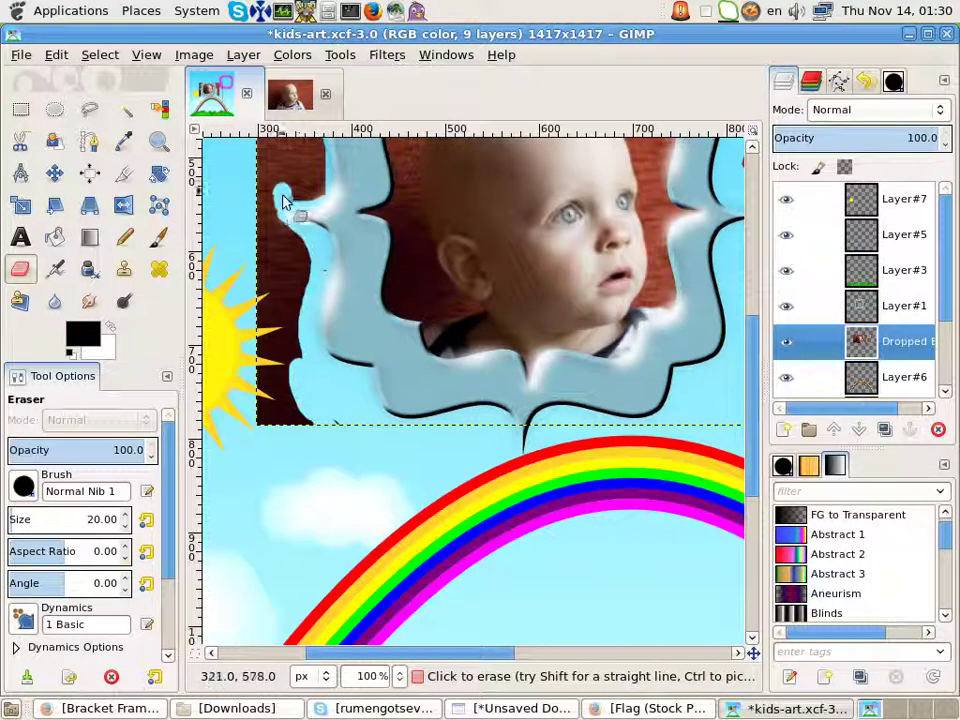
drag(55, 518, 62, 518)
mouse_move(286, 418)
mouse_down()
mouse_move(277, 414)
mouse_move(301, 420)
mouse_up()
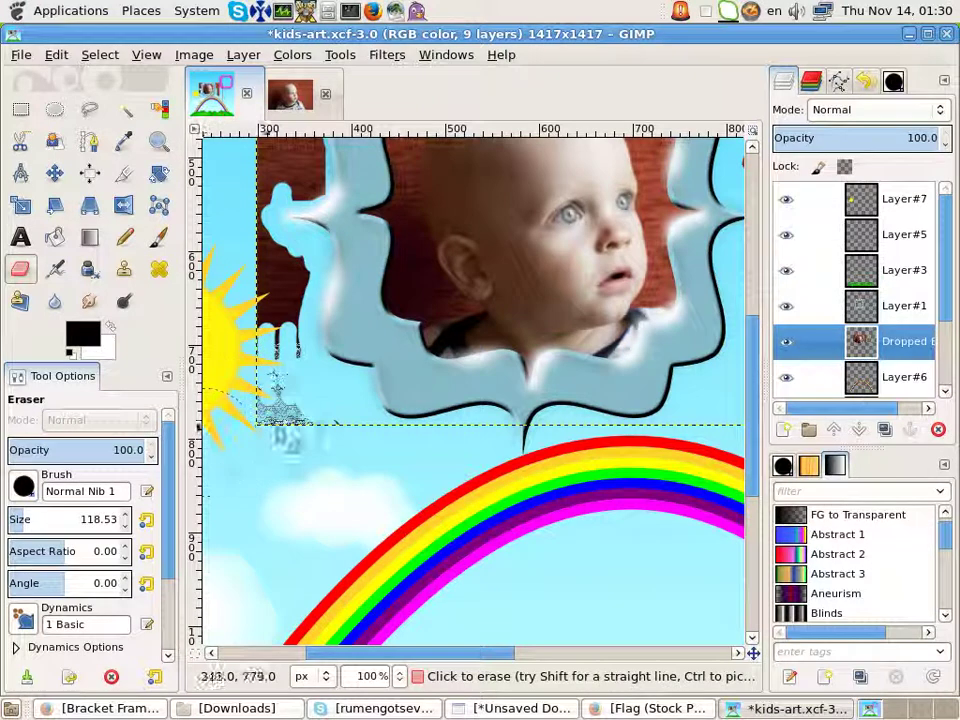
Step: Switch the eraser to the 2. Hardness 100 brush and erase the brown area right of the frame
click(23, 487)
scroll(70, 250, up, 3)
click(72, 210)
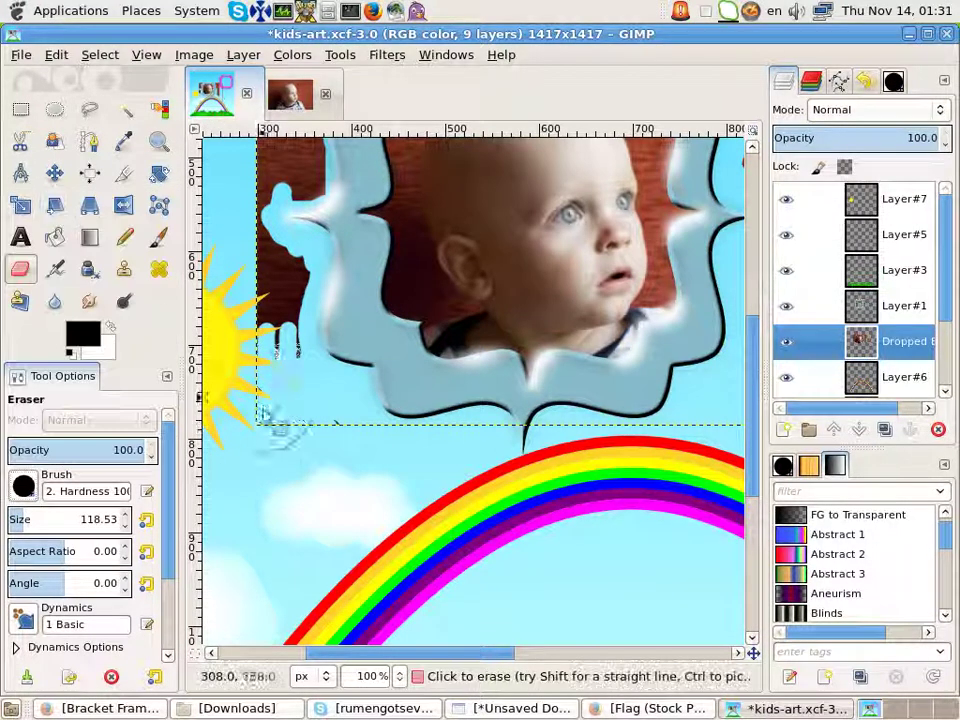
scroll(255, 274, up, 4)
scroll(380, 500, down, 2)
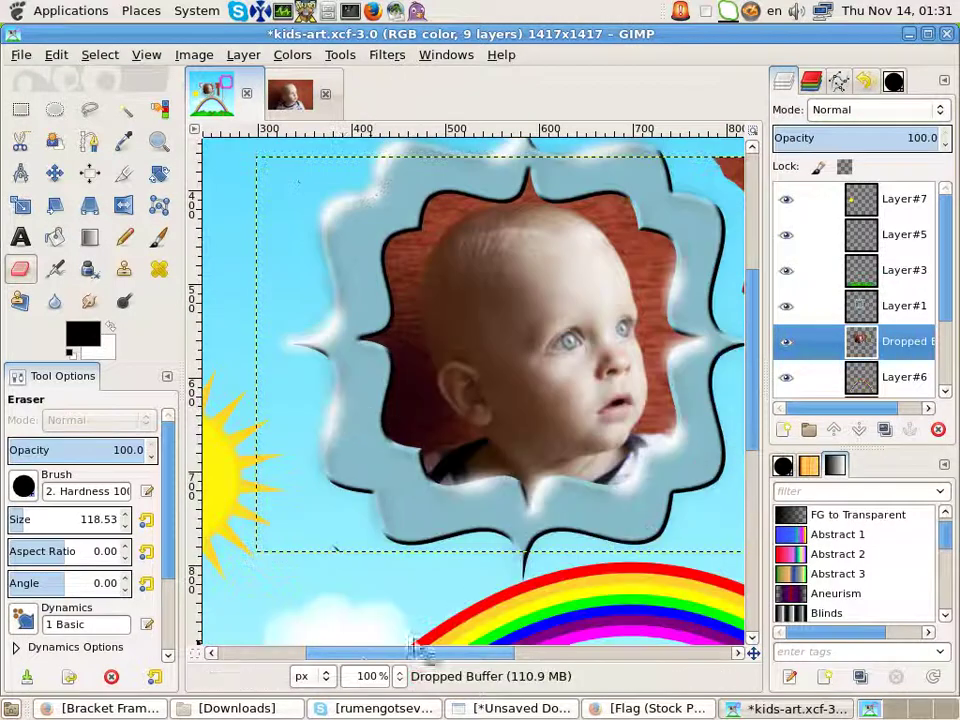
scroll(415, 651, right, 2)
scroll(435, 651, right, 2)
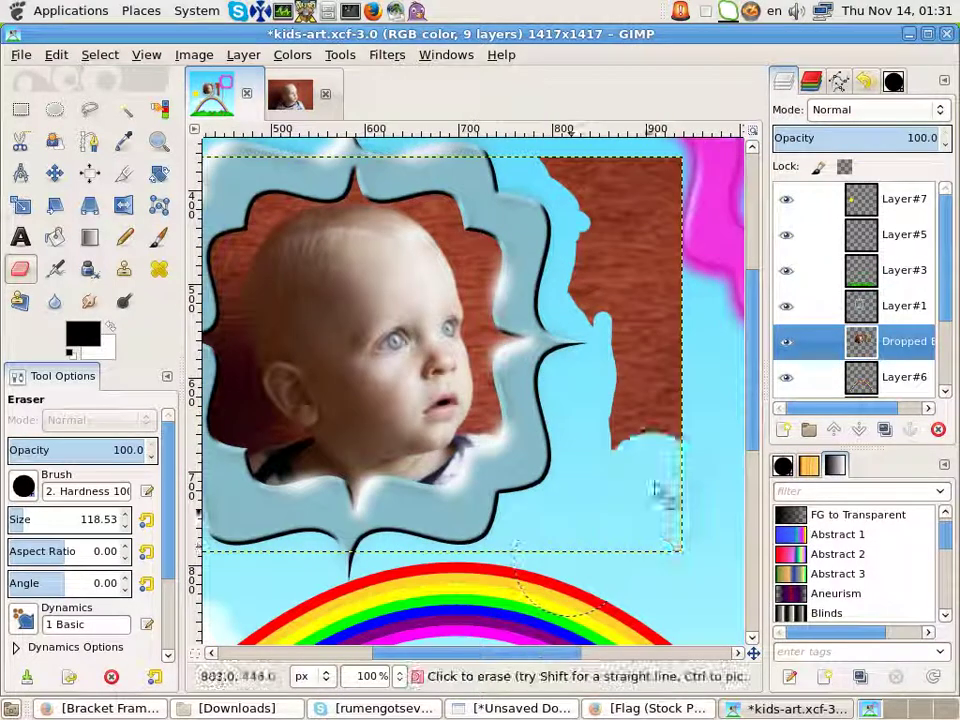
drag(655, 490, 606, 274)
ctrl+scroll(611, 403, down, 1)
ctrl+scroll(578, 410, down, 2)
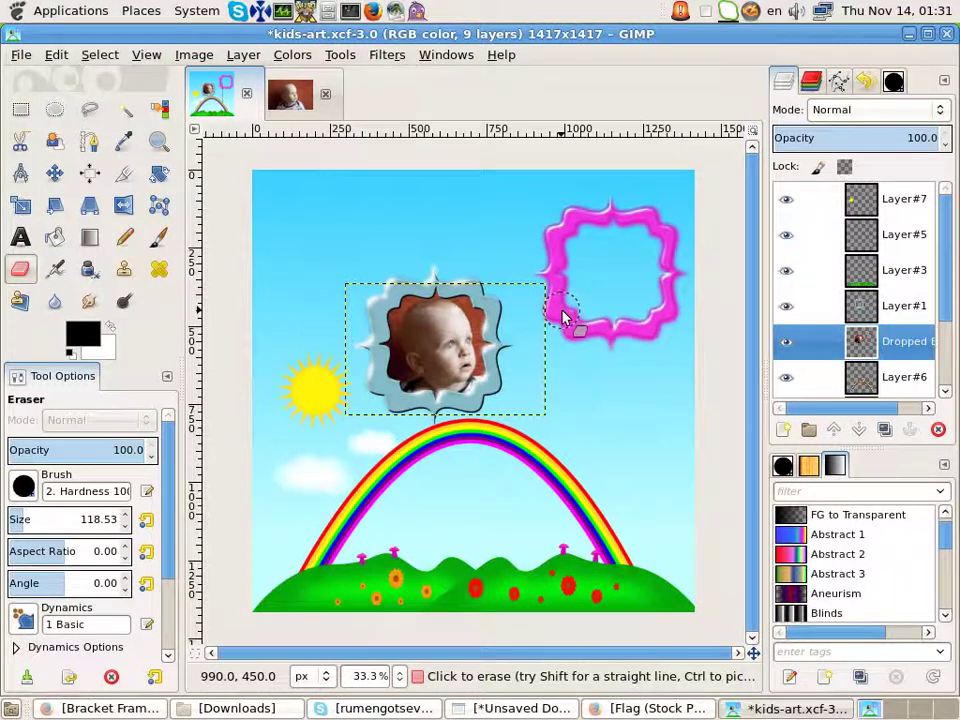
ctrl+scroll(681, 553, up, 7)
ctrl+scroll(632, 546, up, 3)
ctrl+scroll(624, 540, down, 4)
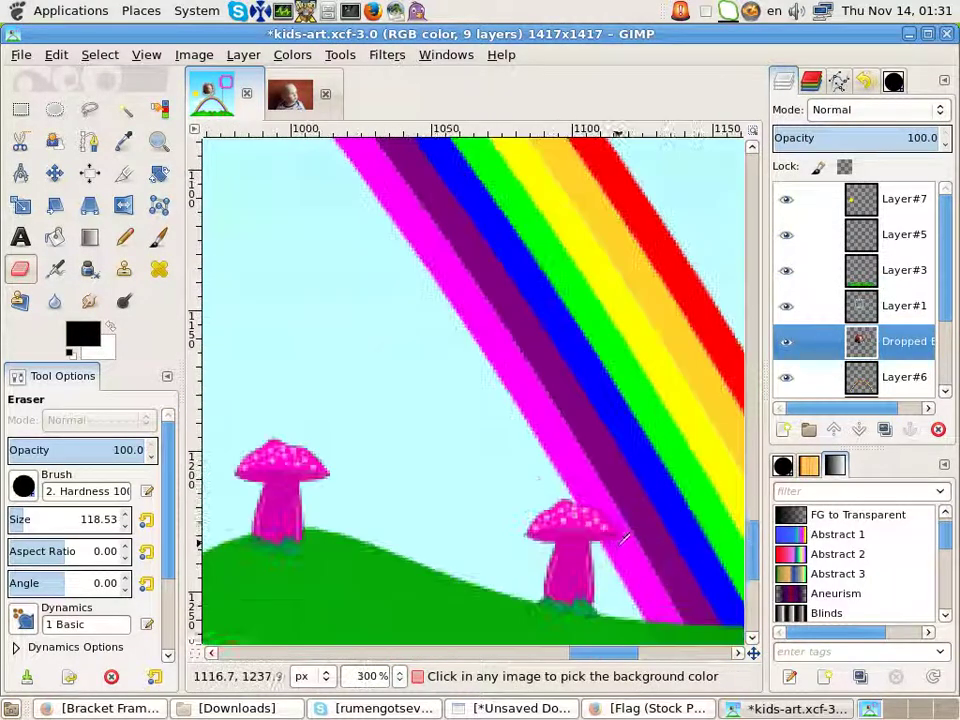
ctrl+scroll(624, 538, down, 5)
scroll(610, 440, up, 4)
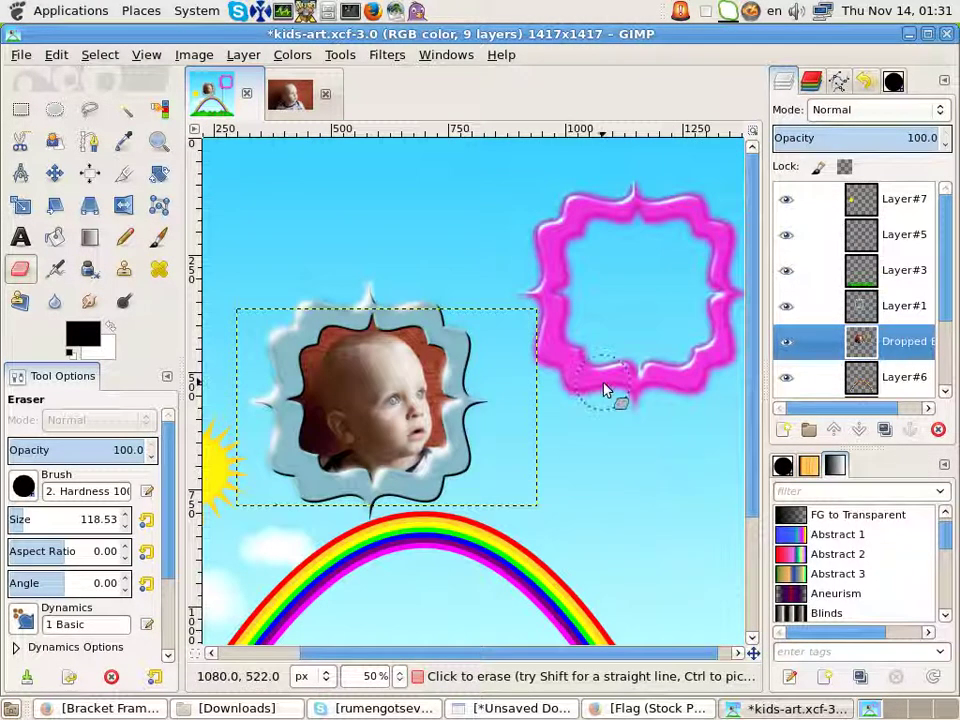
click(21, 54)
Step: Open the flag-holding baby photo 1316899_98999611.jpg, keeping its embedded colour profile
click(43, 111)
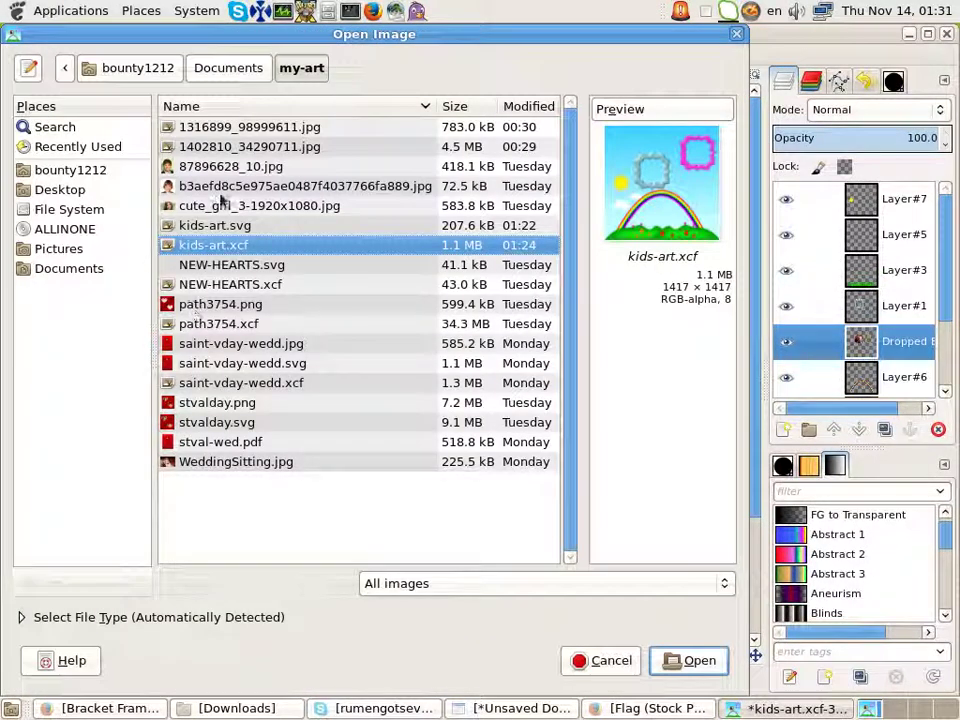
click(214, 146)
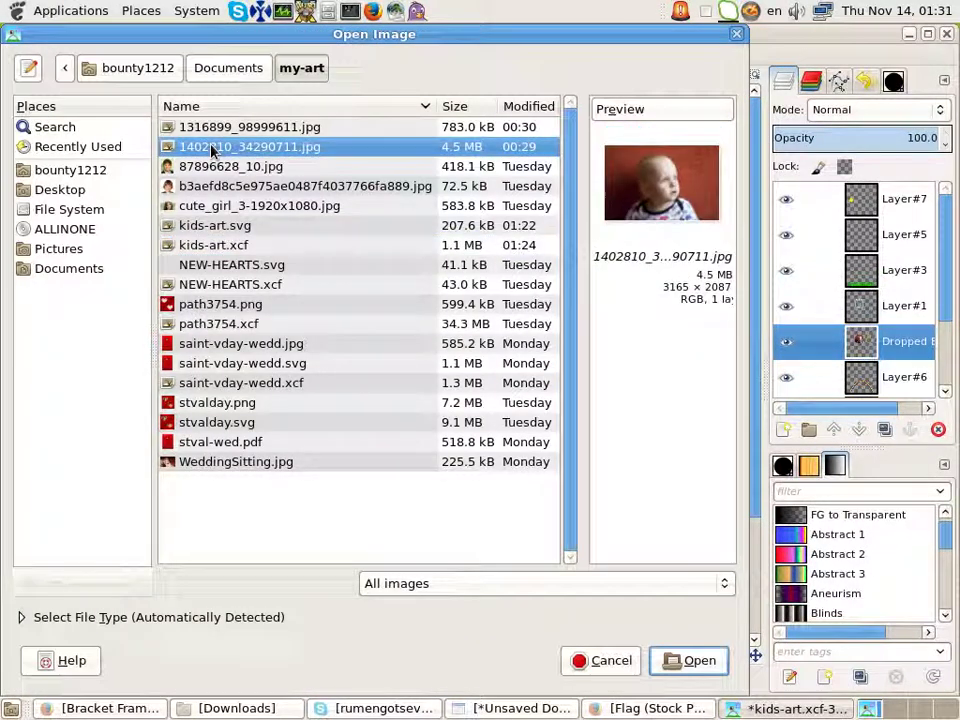
click(699, 664)
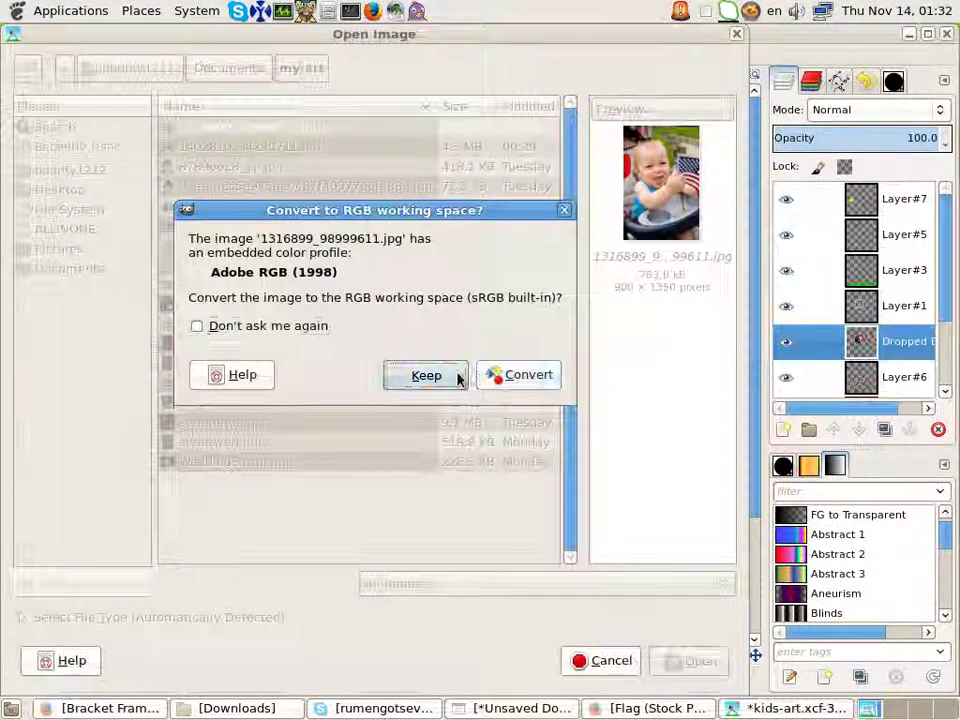
click(456, 376)
ctrl+scroll(458, 378, down, 2)
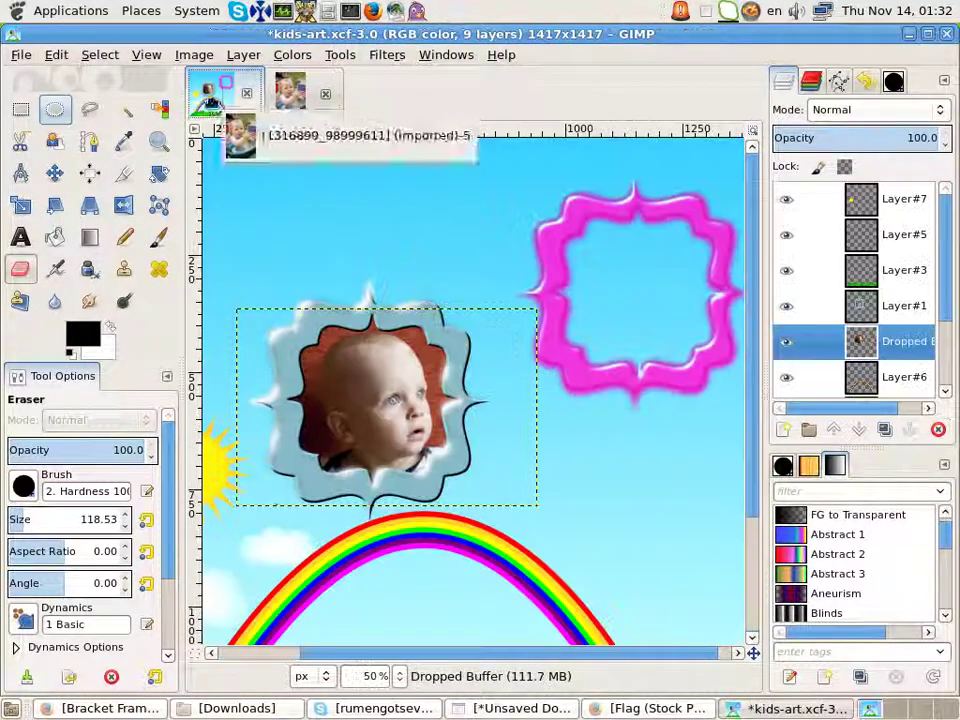
Step: Drop the flag baby photo into kids-art and move it toward the upper right
mouse_move(265, 117)
mouse_down()
mouse_move(529, 289)
mouse_move(617, 296)
mouse_up()
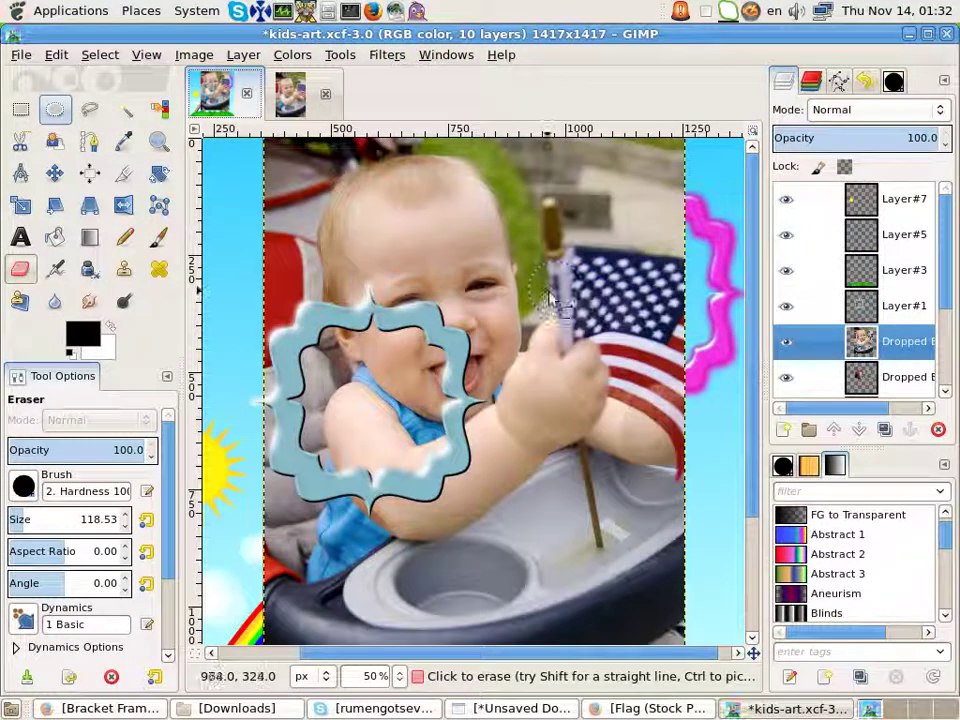
click(54, 173)
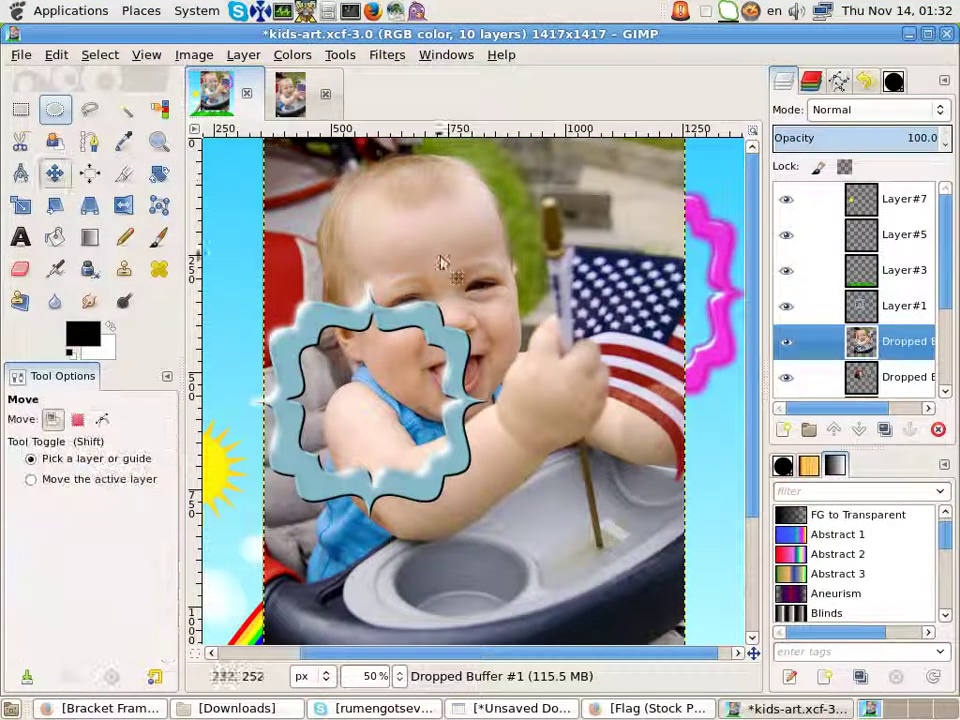
drag(441, 262, 701, 317)
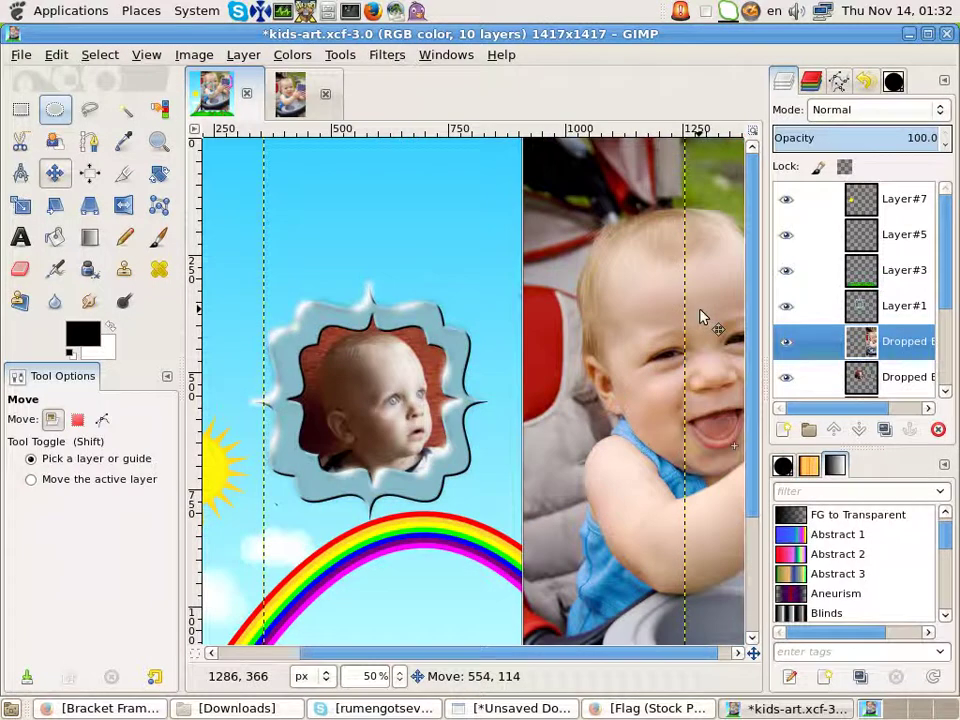
key(ctrl+shift+j)
Step: Scale the photo layer to 790 px wide and lower it beneath the pink frame
click(24, 207)
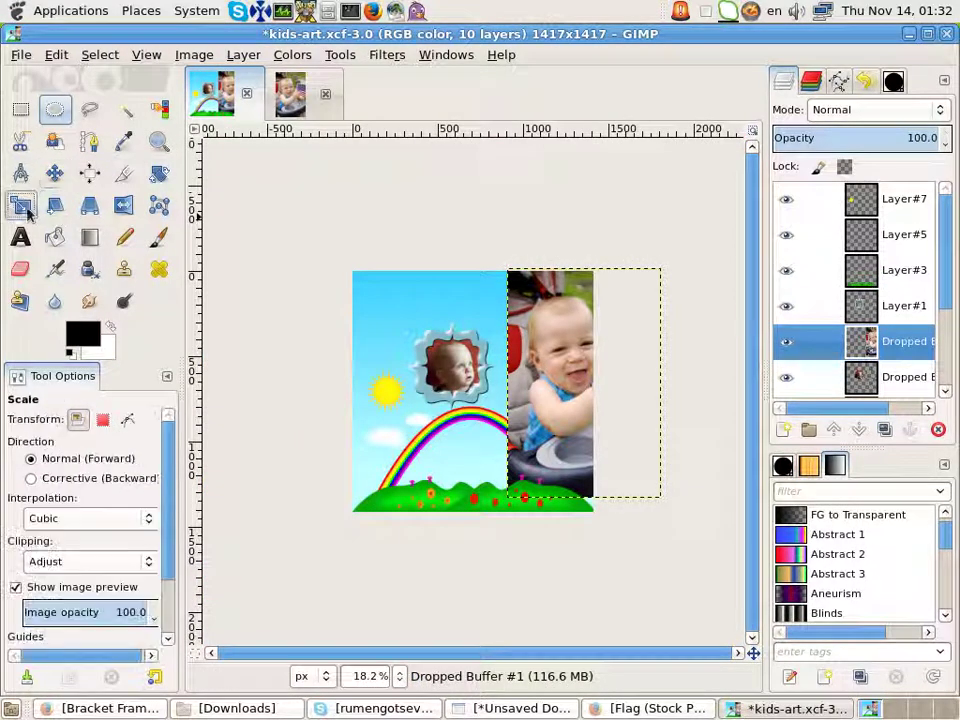
click(556, 400)
text(790)
key(Return)
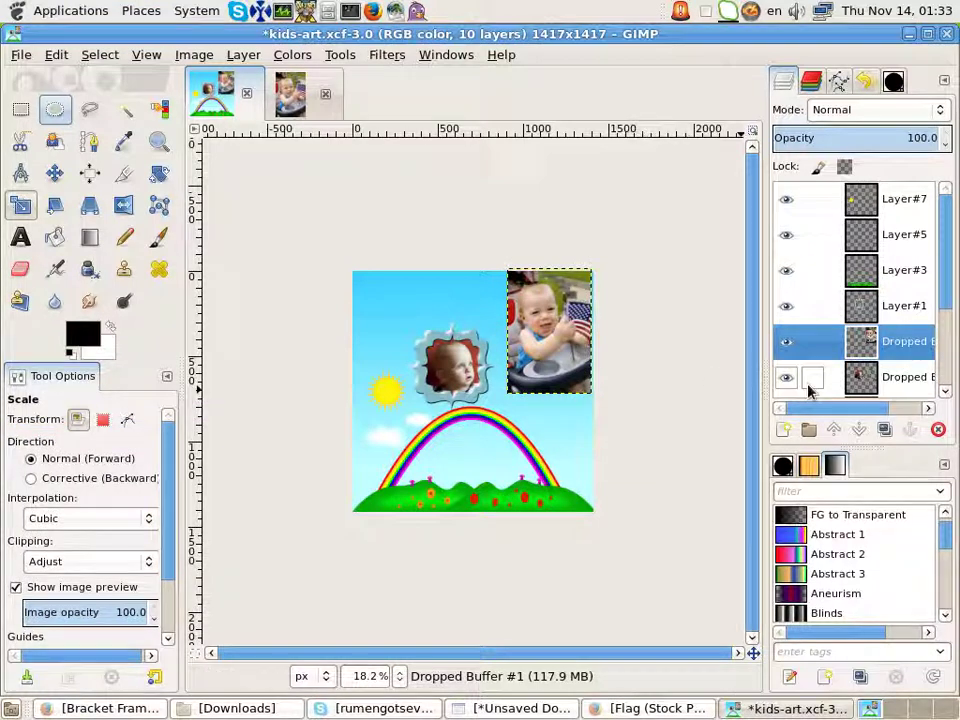
mouse_move(948, 314)
mouse_down()
mouse_move(948, 347)
mouse_move(948, 315)
mouse_up()
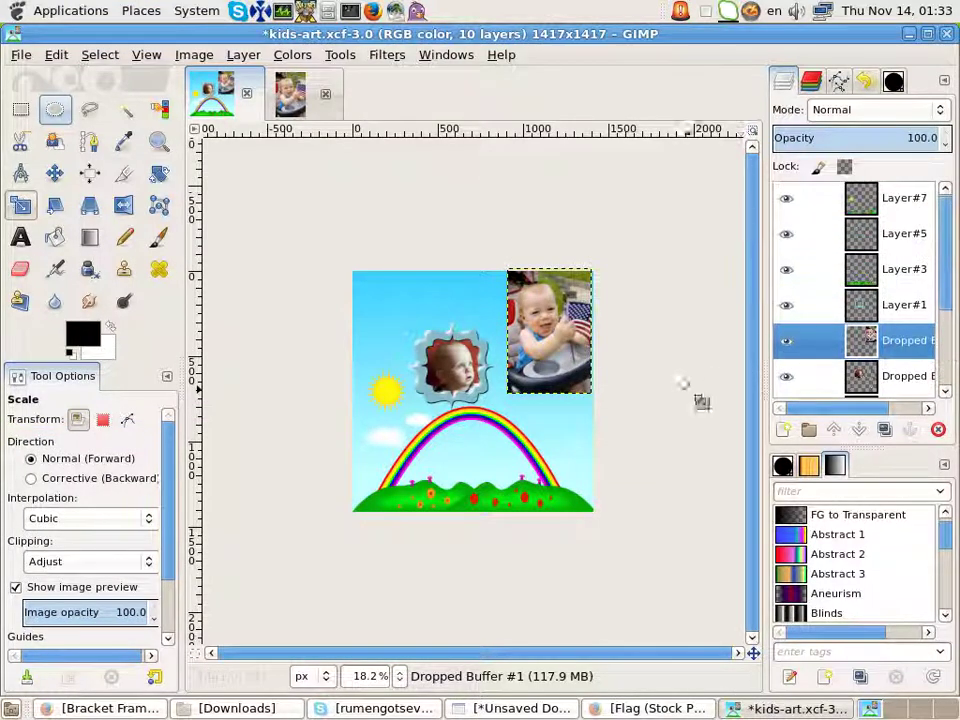
click(857, 430)
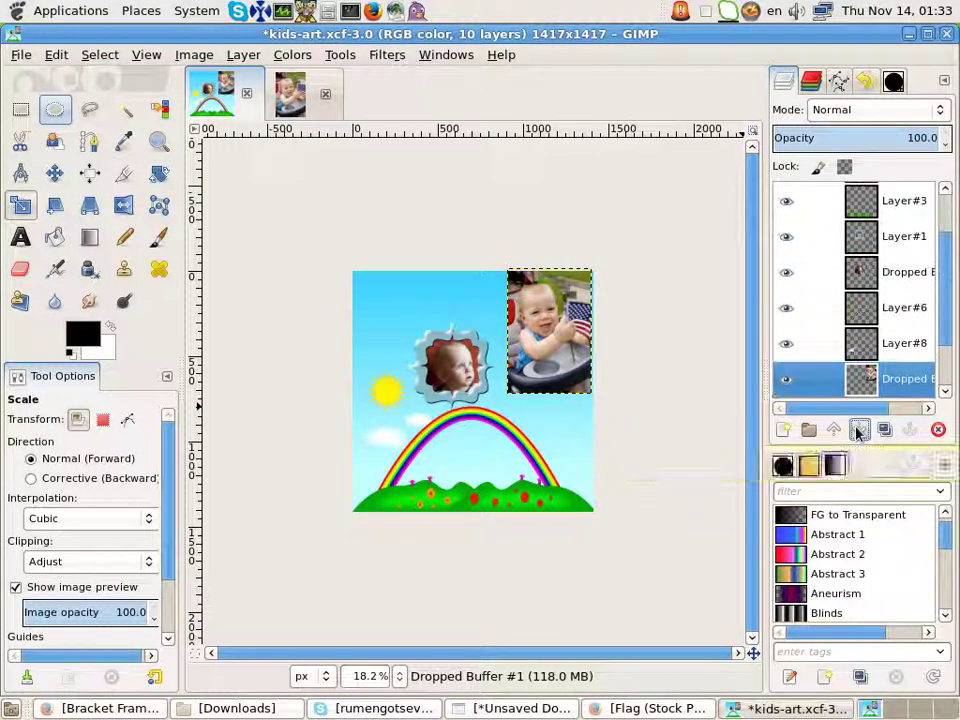
click(857, 430)
ctrl+scroll(570, 333, up, 2)
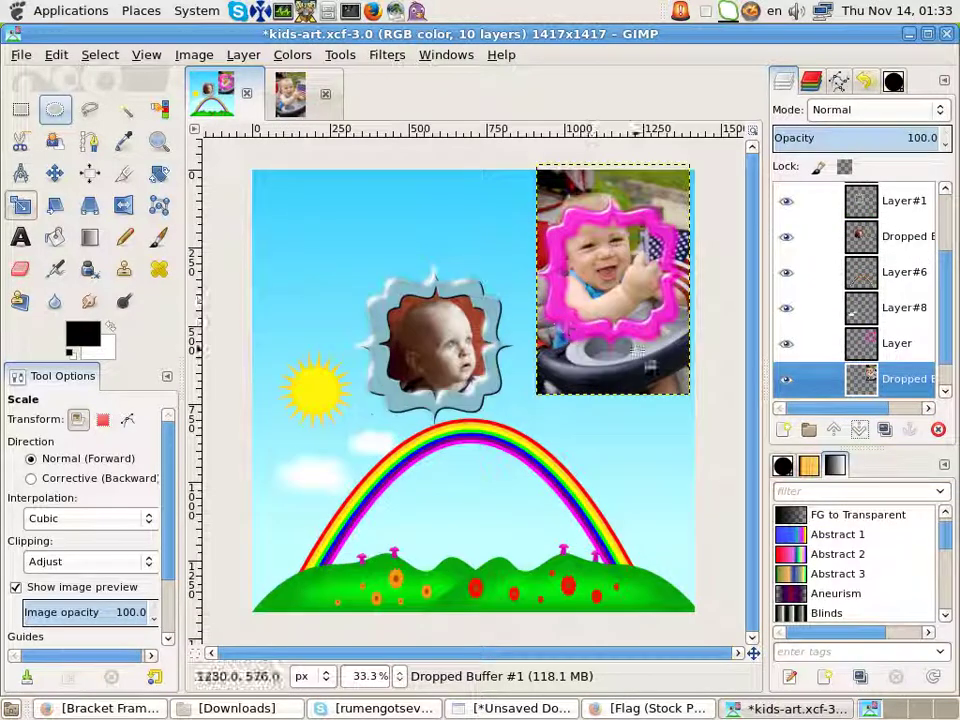
Step: Position the flag baby photo so its face is centred inside the pink frame
click(54, 173)
drag(585, 375, 591, 403)
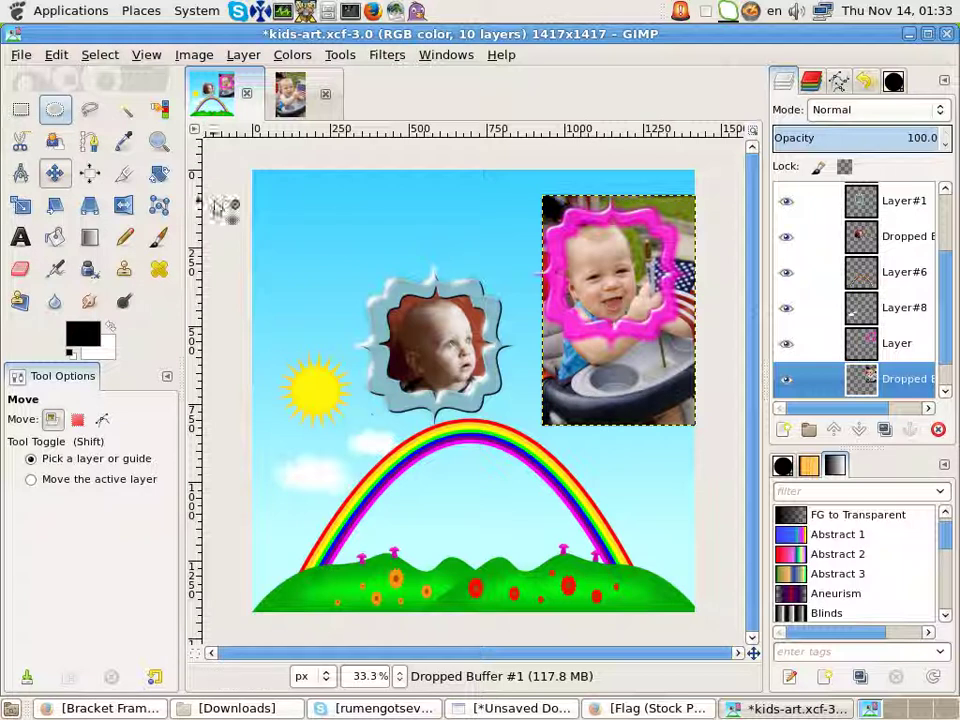
drag(596, 278, 613, 288)
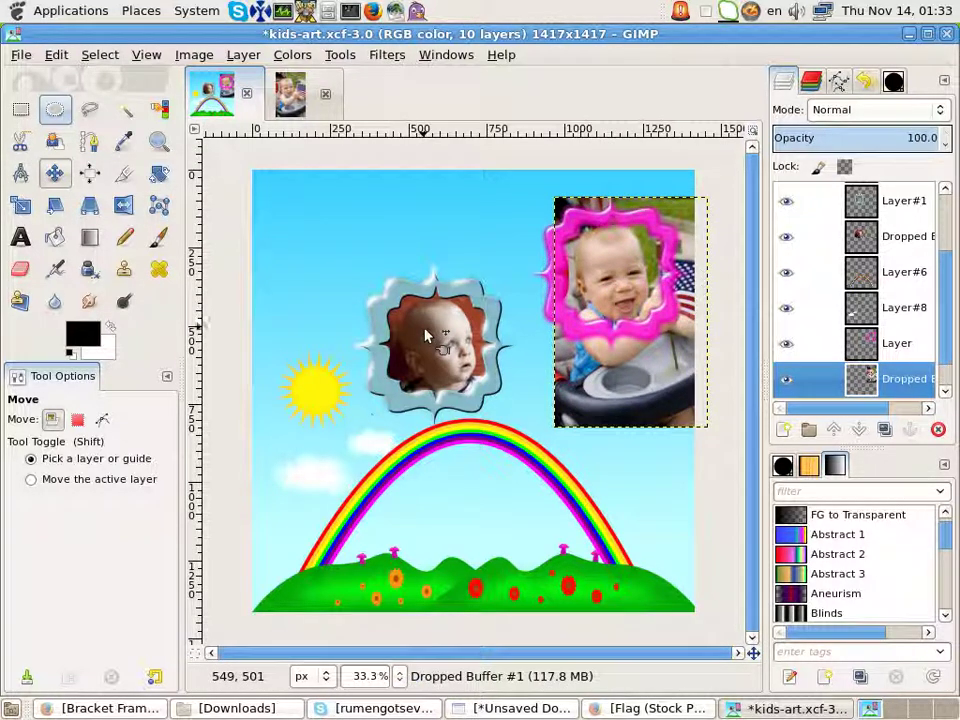
Step: Erase the stroller photo around the pink frame, leaving only the baby's face
key(shift+e)
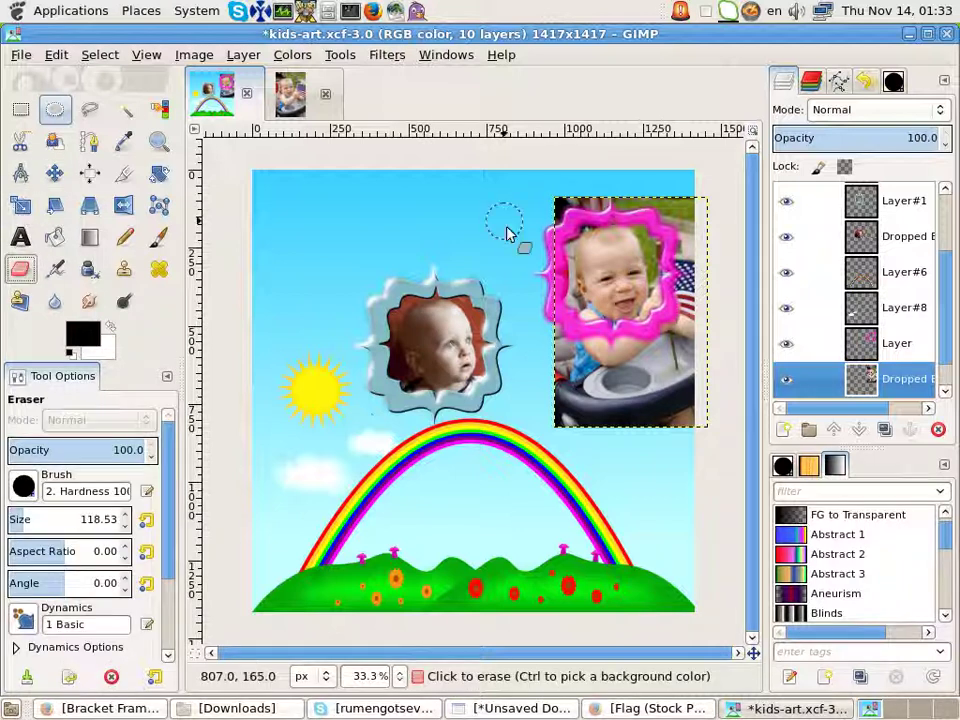
mouse_move(551, 335)
mouse_down()
mouse_move(692, 322)
mouse_move(689, 243)
mouse_move(639, 201)
mouse_up()
mouse_move(711, 270)
mouse_down()
mouse_move(650, 410)
mouse_move(630, 402)
mouse_up()
drag(568, 390, 604, 392)
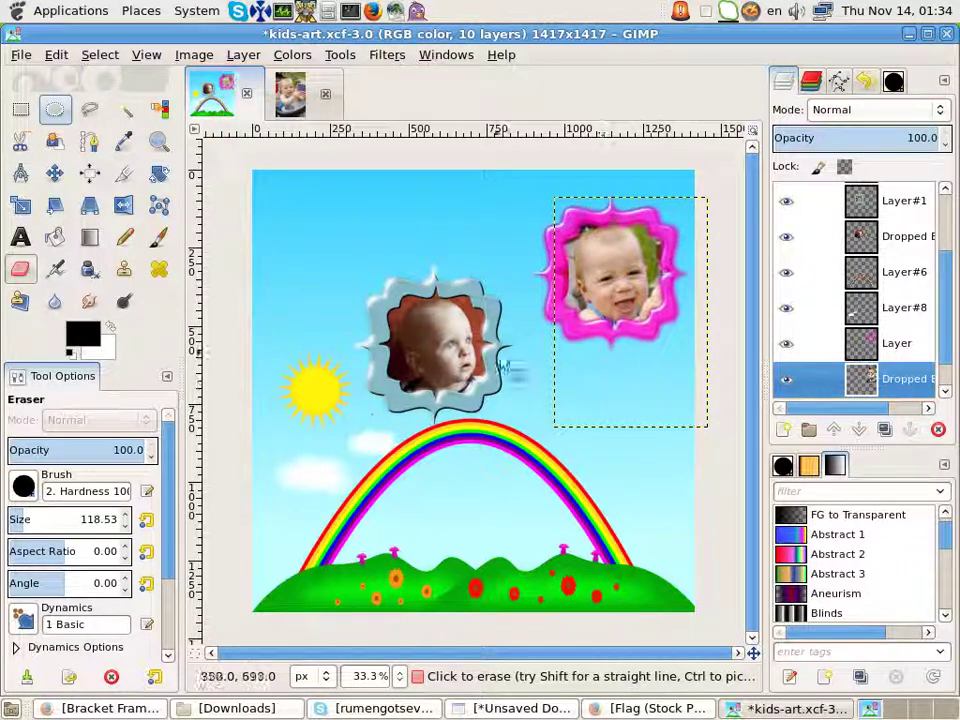
scroll(604, 262, up, 2)
scroll(606, 262, down, 1)
scroll(458, 348, down, 1)
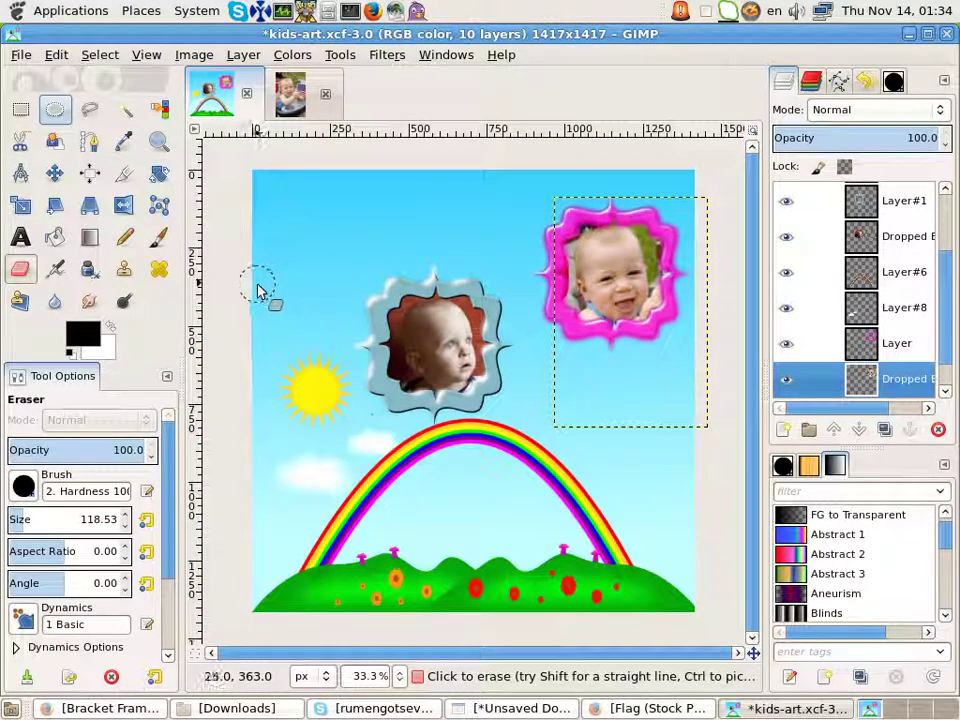
Step: Save the kids-art image, then export it as JPEG to kids-art.jpg in the my-art folder
click(18, 54)
click(40, 206)
click(20, 56)
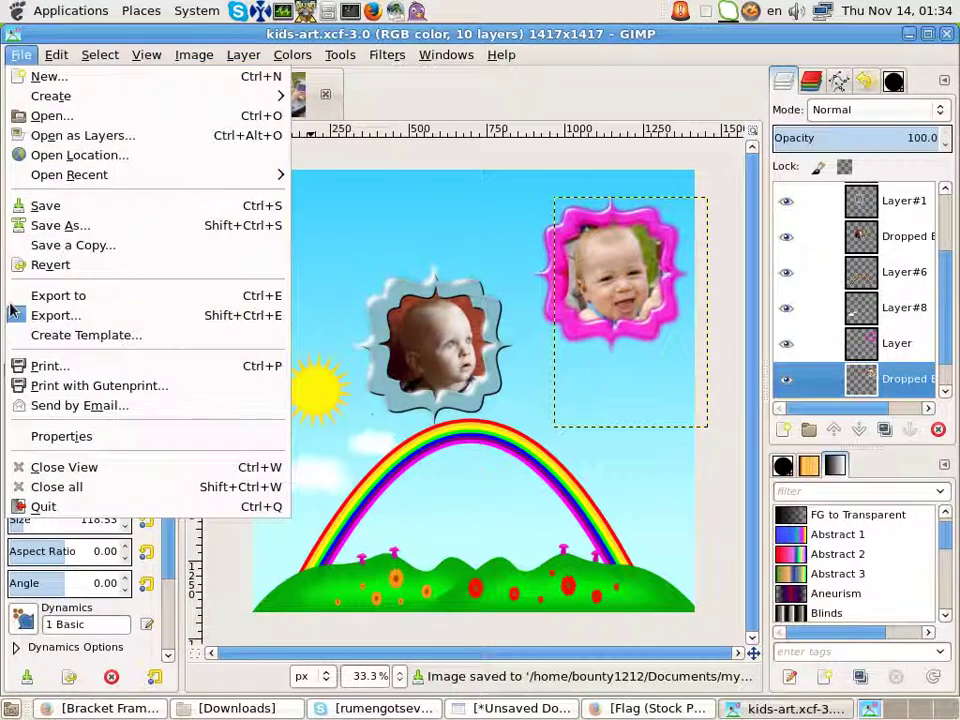
click(57, 315)
click(21, 617)
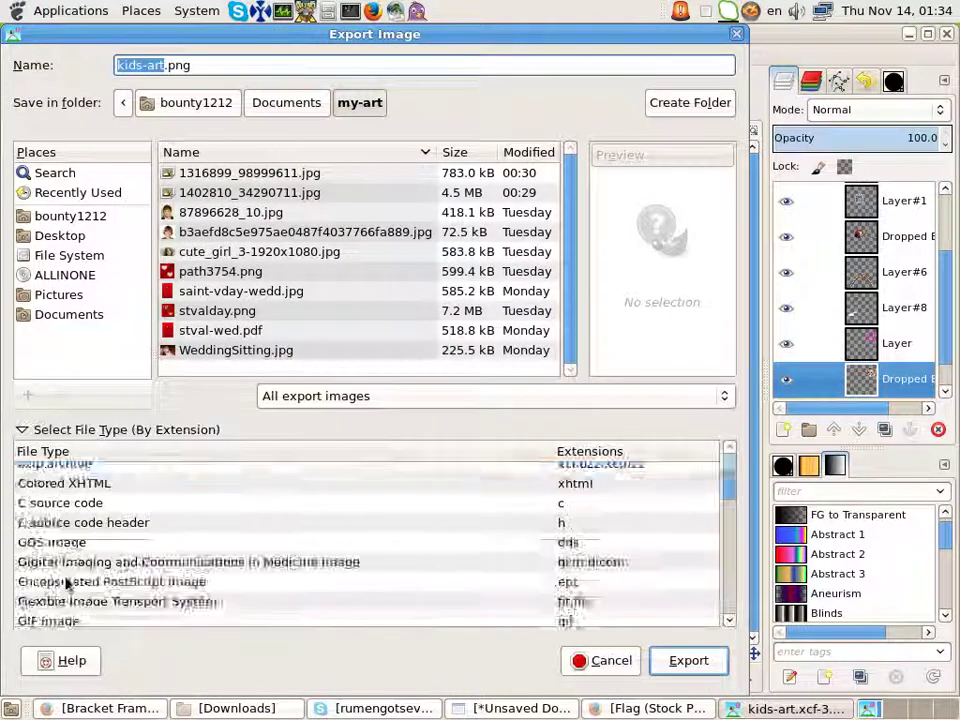
scroll(64, 575, down, 3)
click(66, 556)
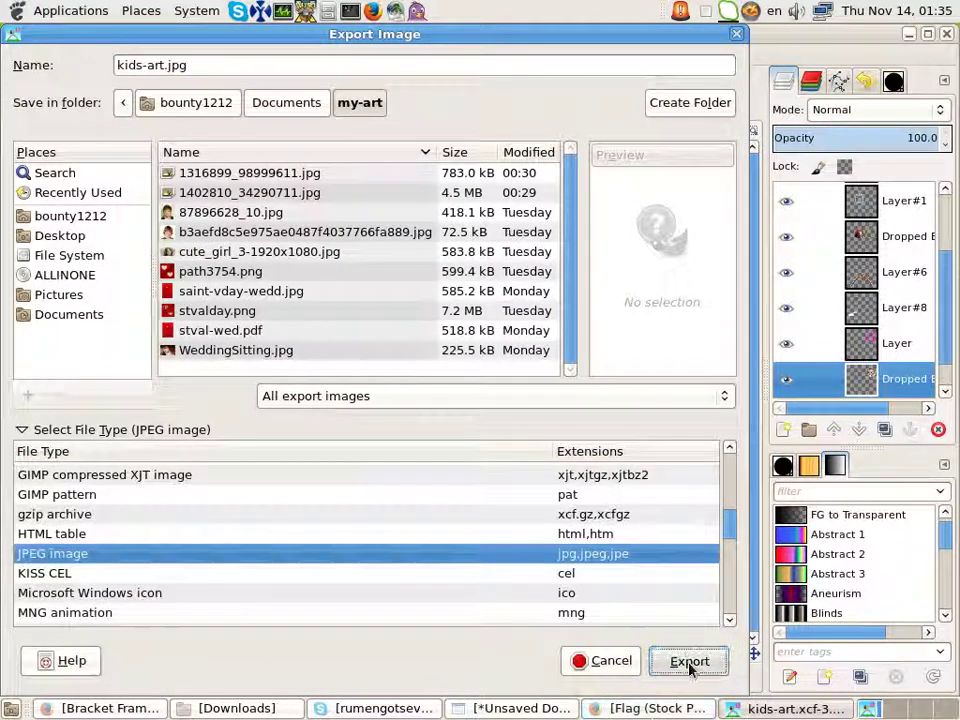
click(686, 660)
click(468, 412)
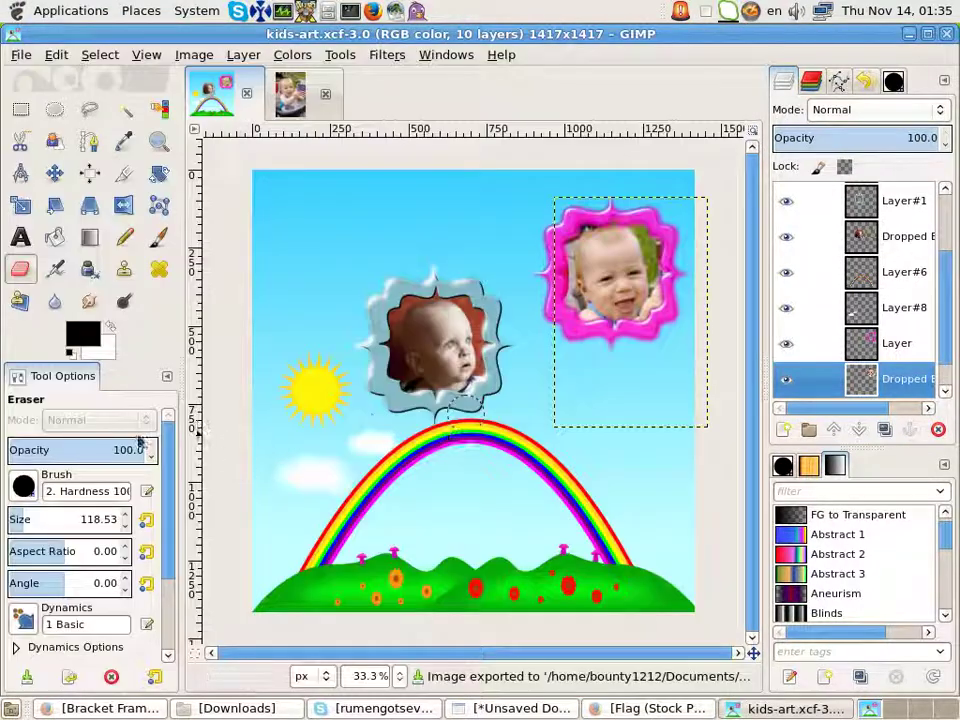
Step: Select the top layer, Layer#7, and save kids-art.xcf again
key(m)
scroll(906, 306, up, 3)
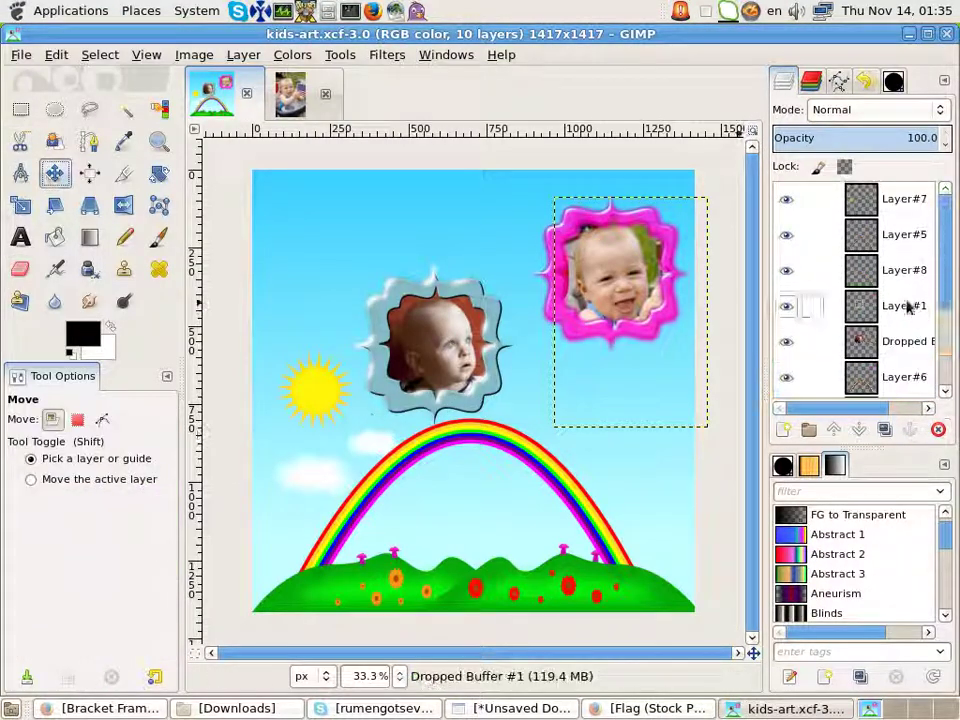
click(900, 199)
click(21, 54)
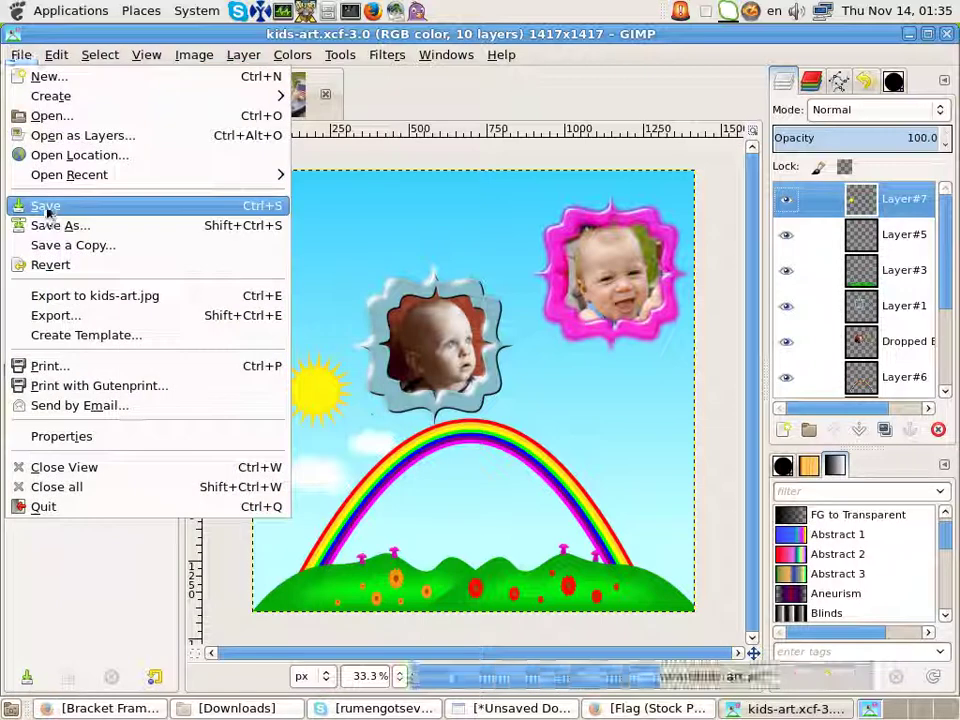
click(47, 206)
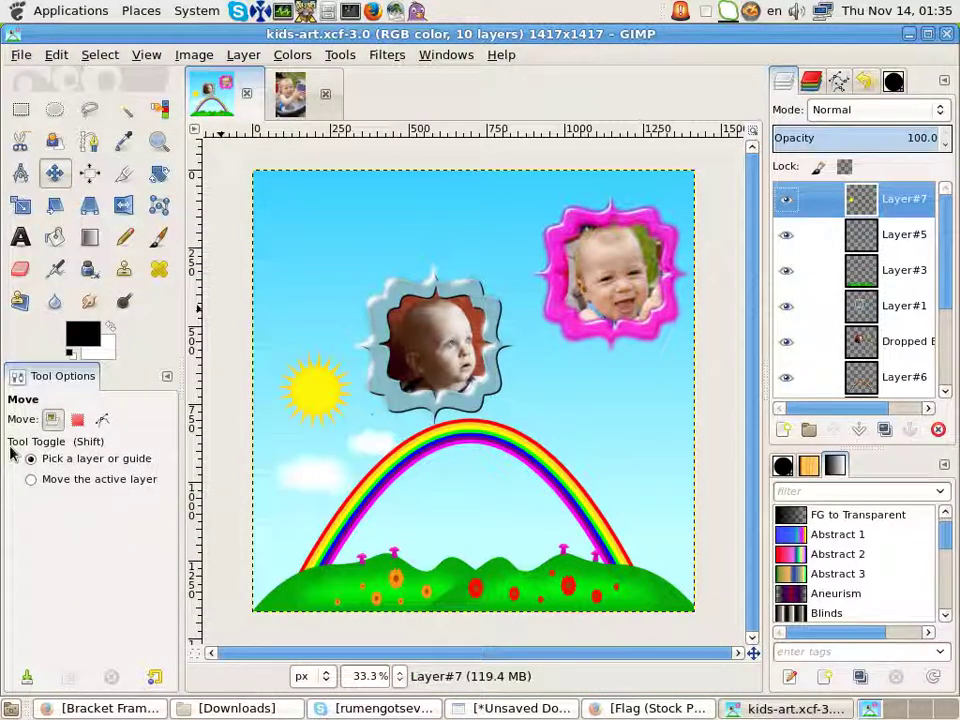
Step: Zoom out on the finished composition and close the kids-art image window
scroll(621, 574, up, 4)
scroll(628, 574, down, 4)
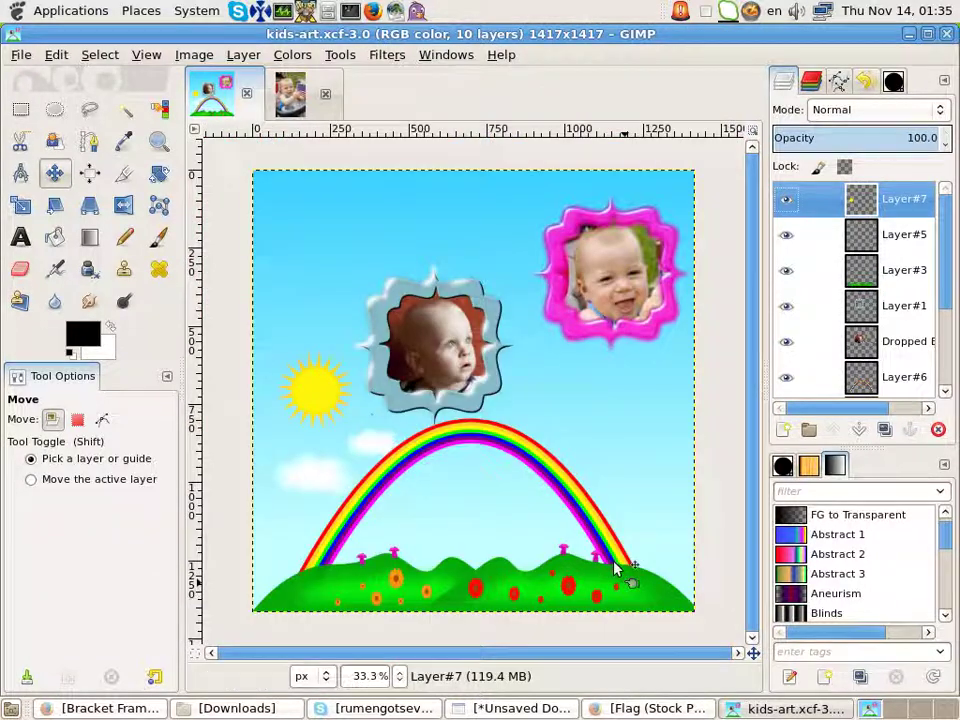
scroll(628, 574, down, 2)
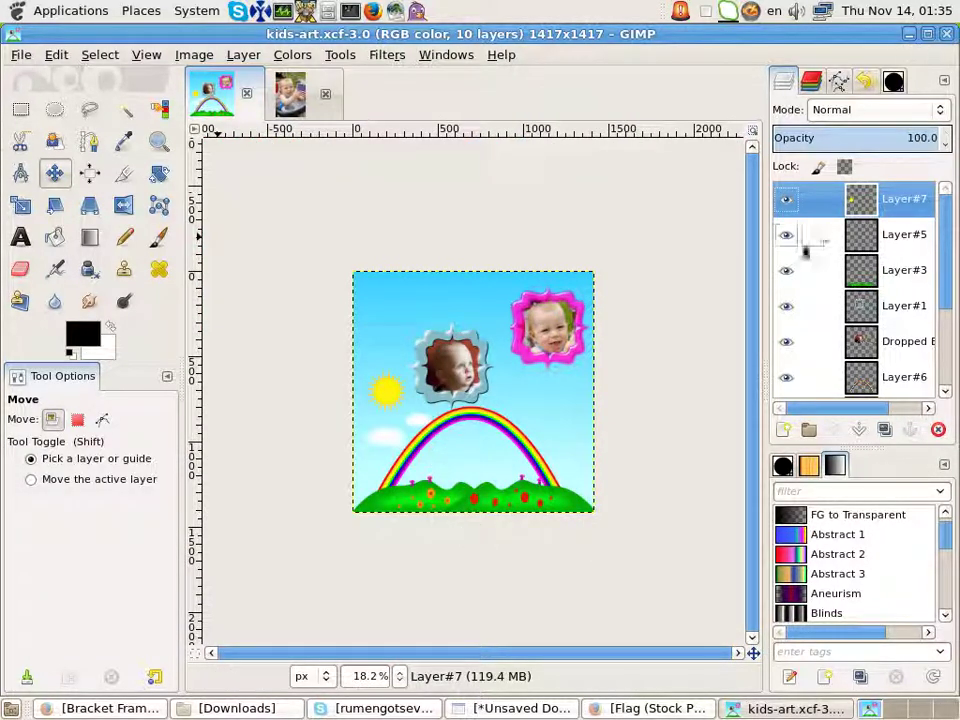
click(946, 35)
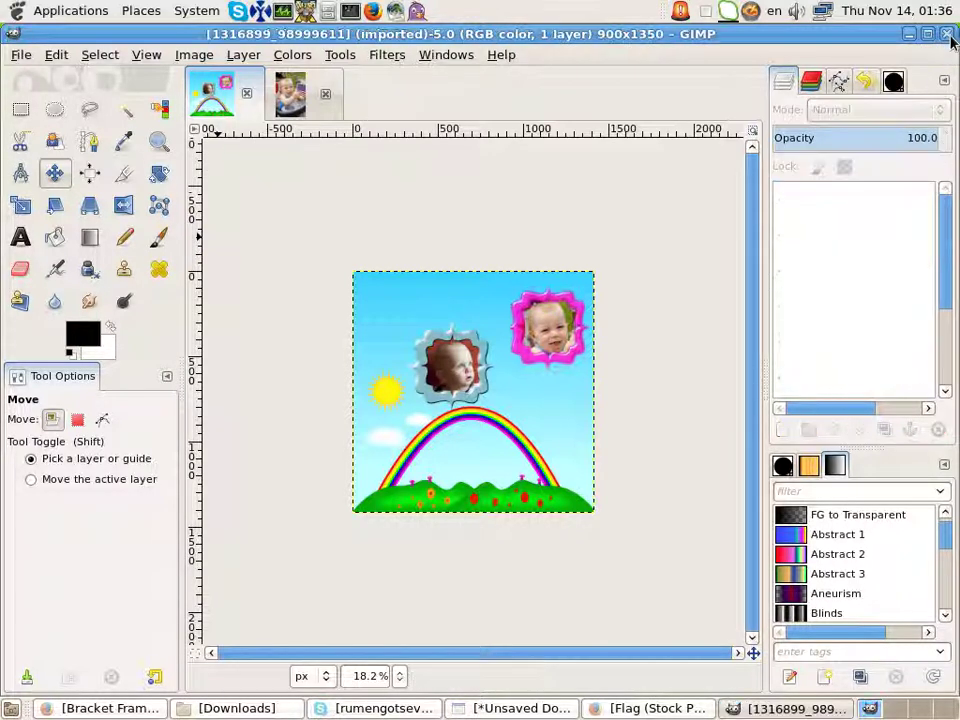